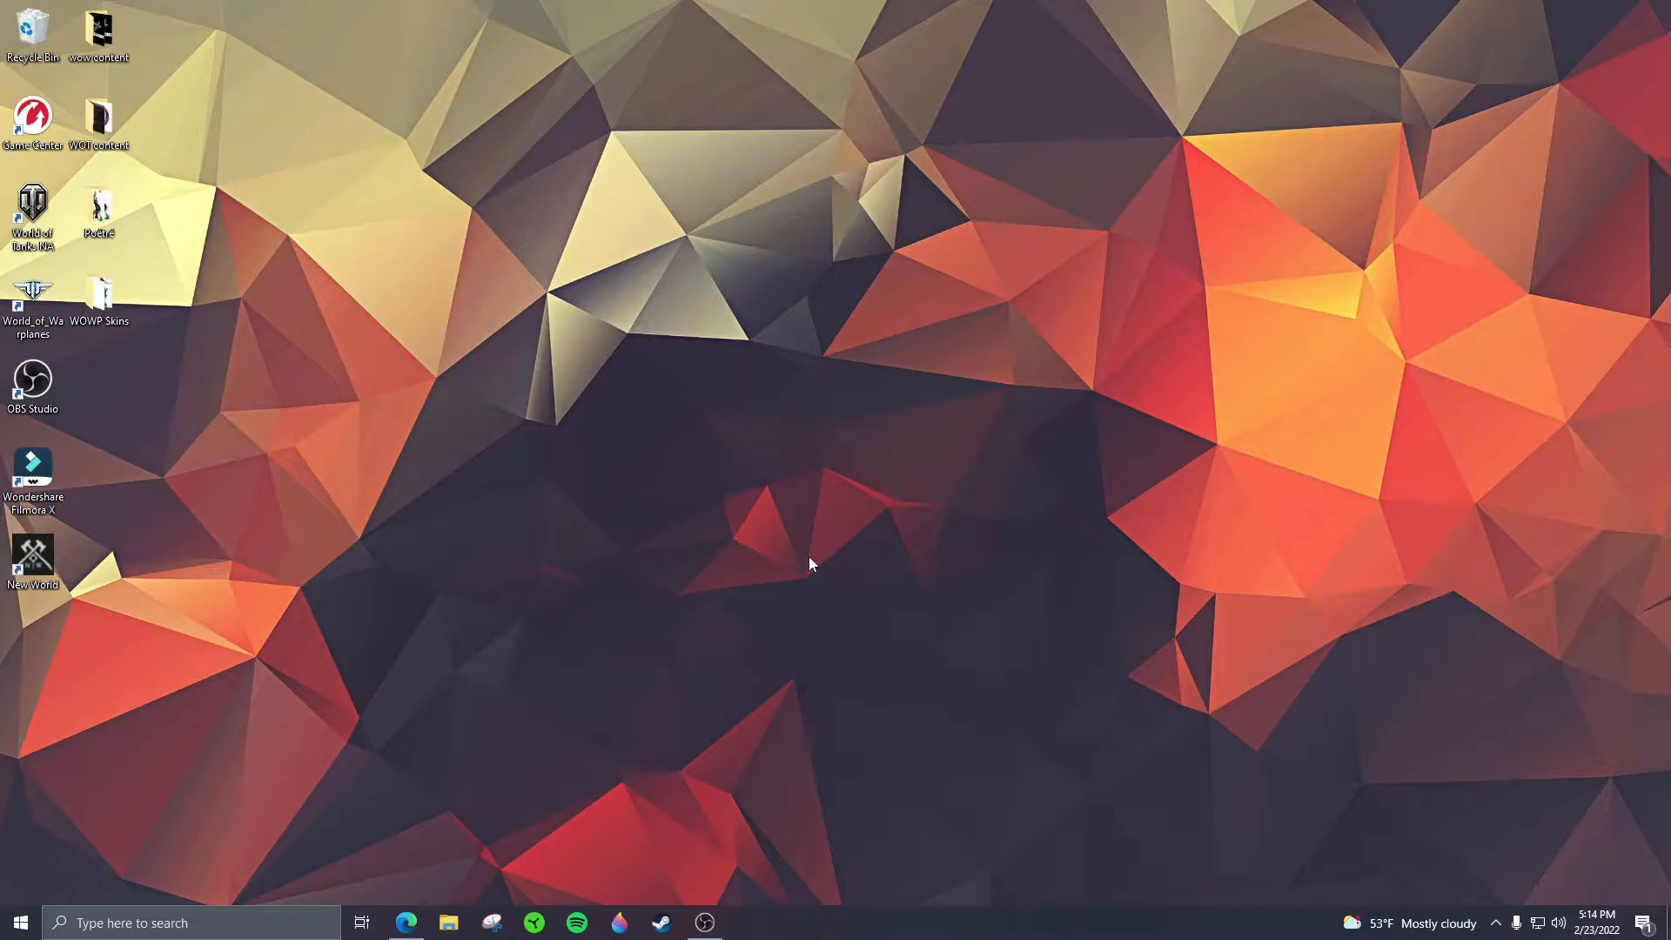
Step: Download the WinRAR 6.10 English 64 bit installer from win-rar.com, launch it, and close the setup window without installing
click(406, 921)
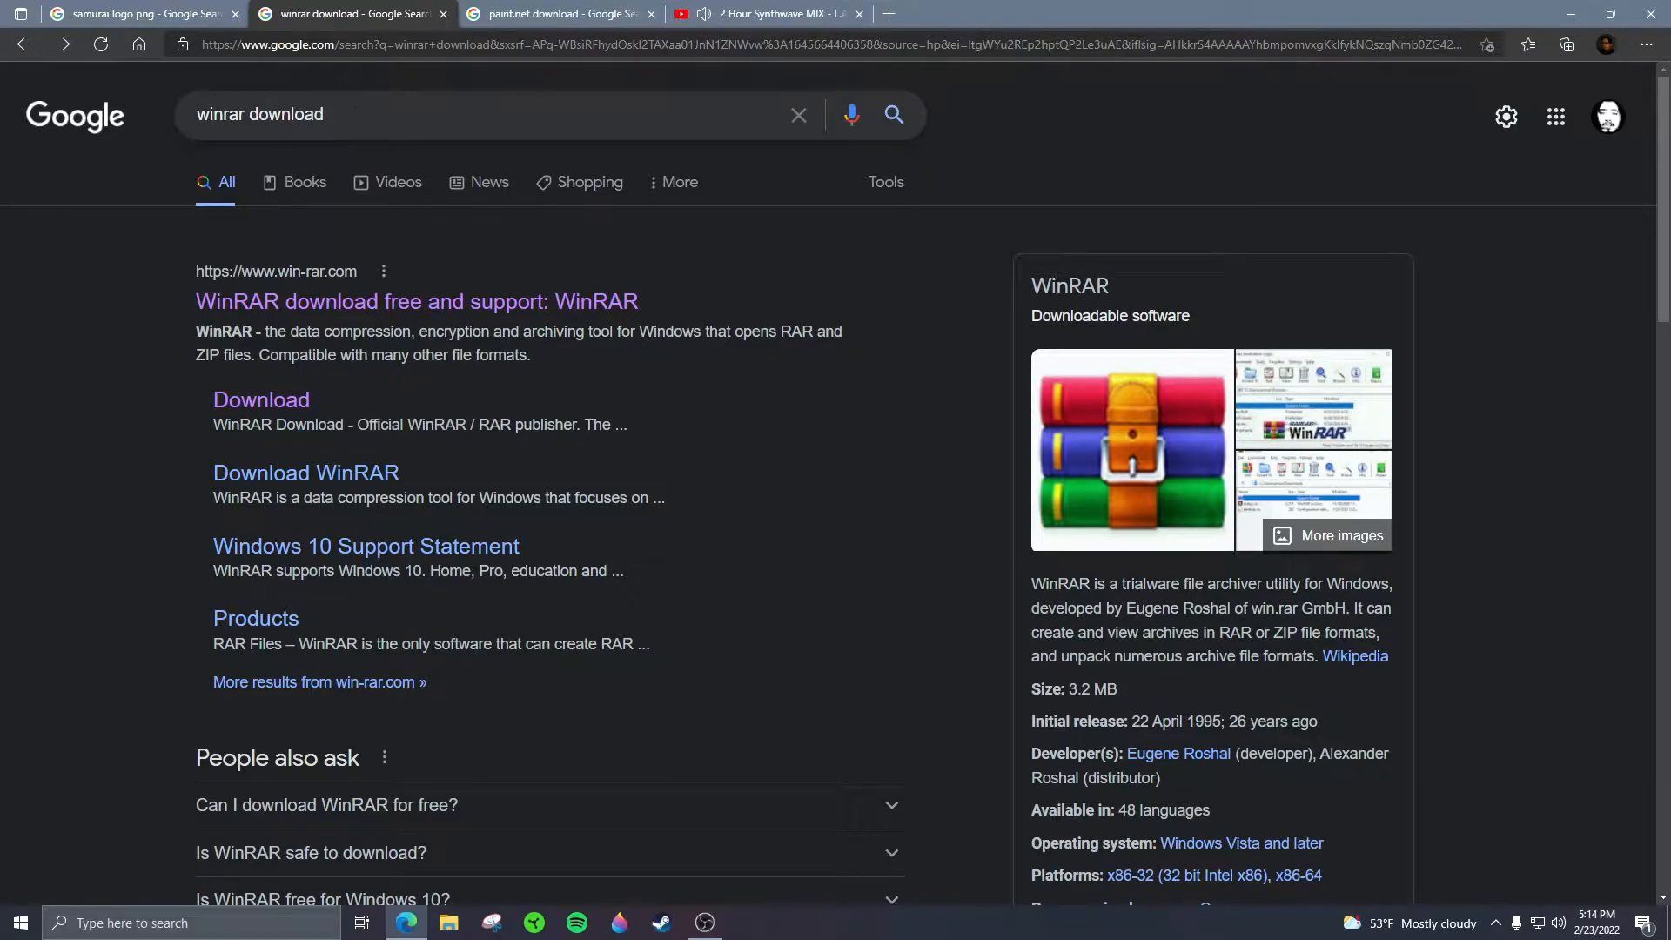
click(290, 405)
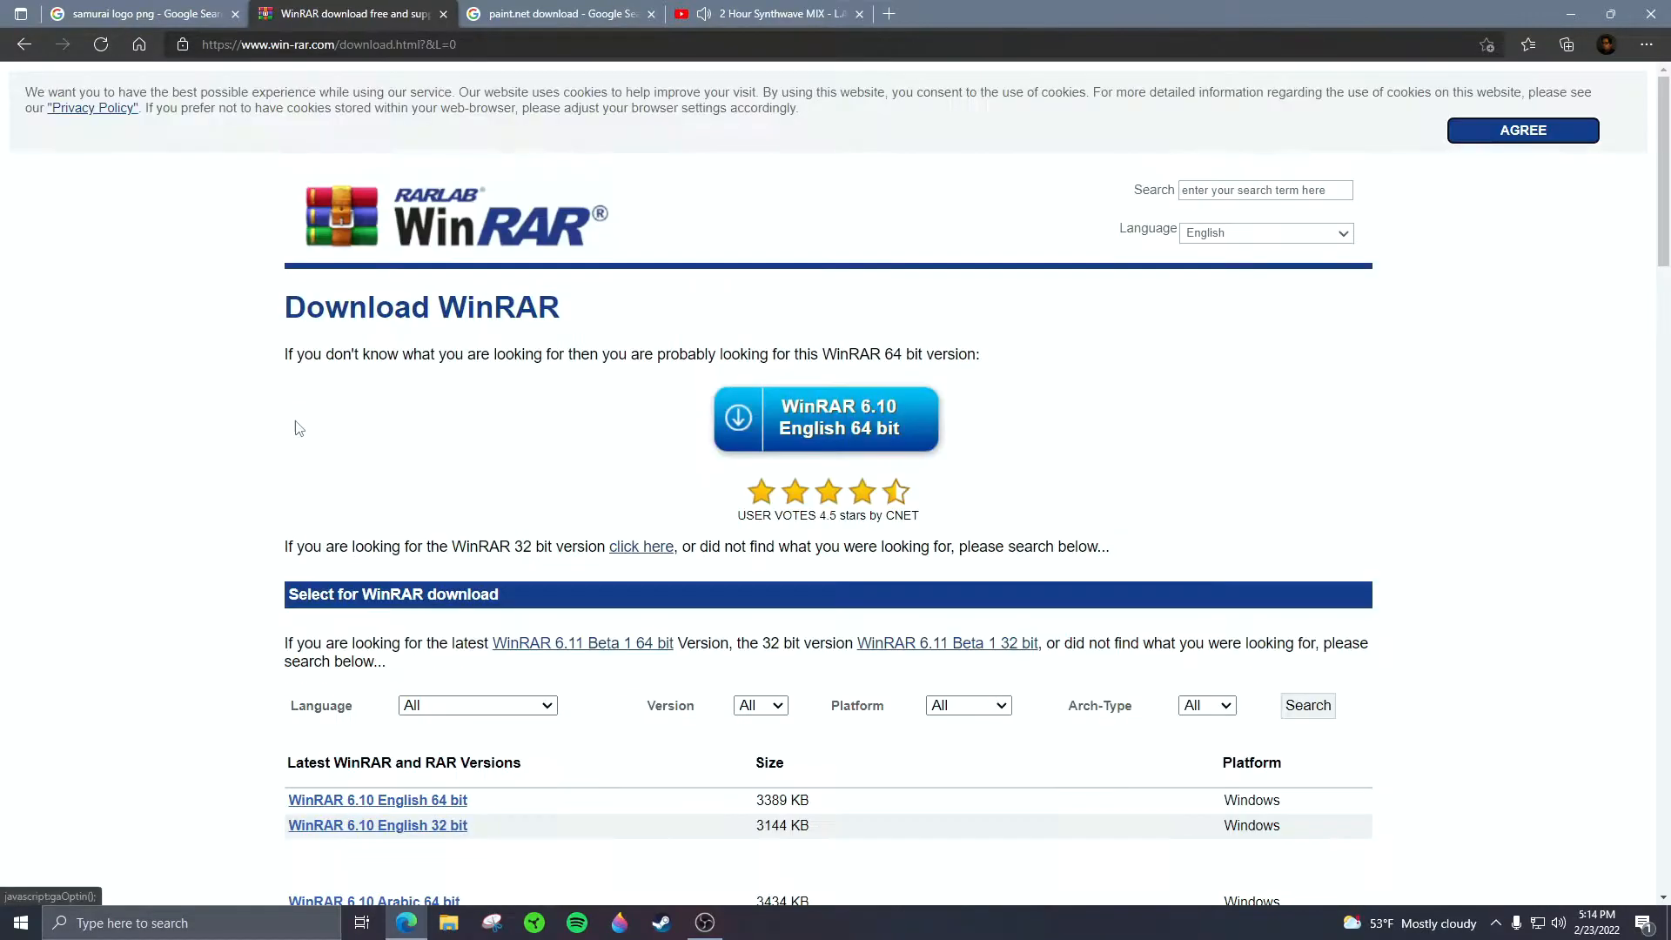
click(842, 416)
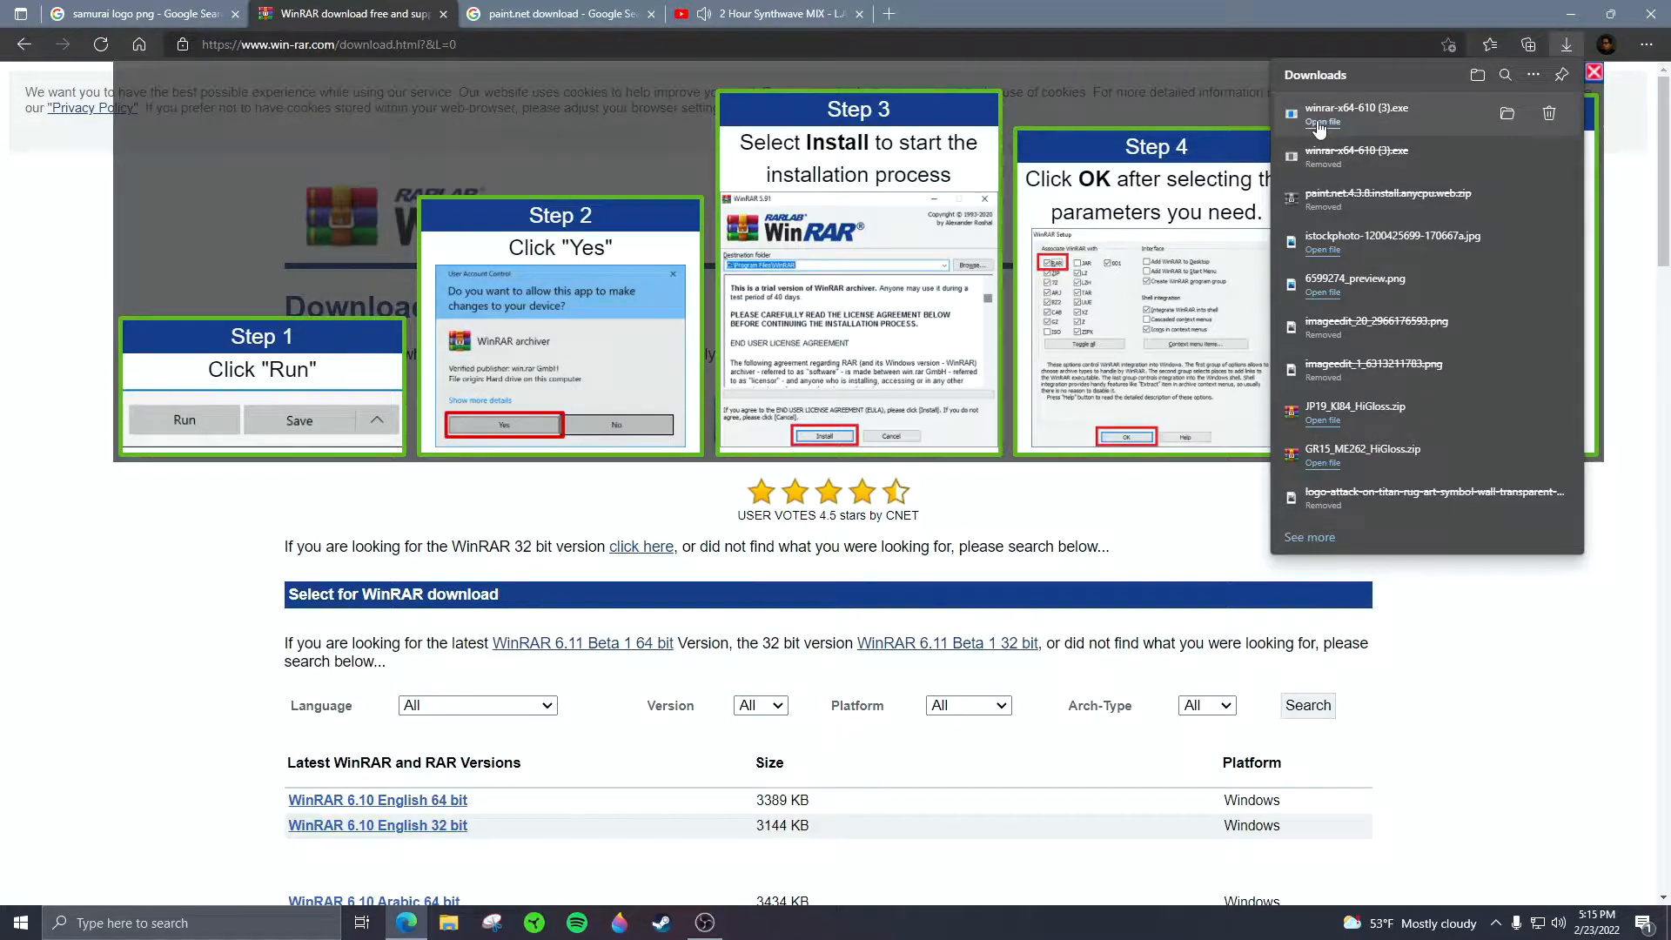
click(1322, 121)
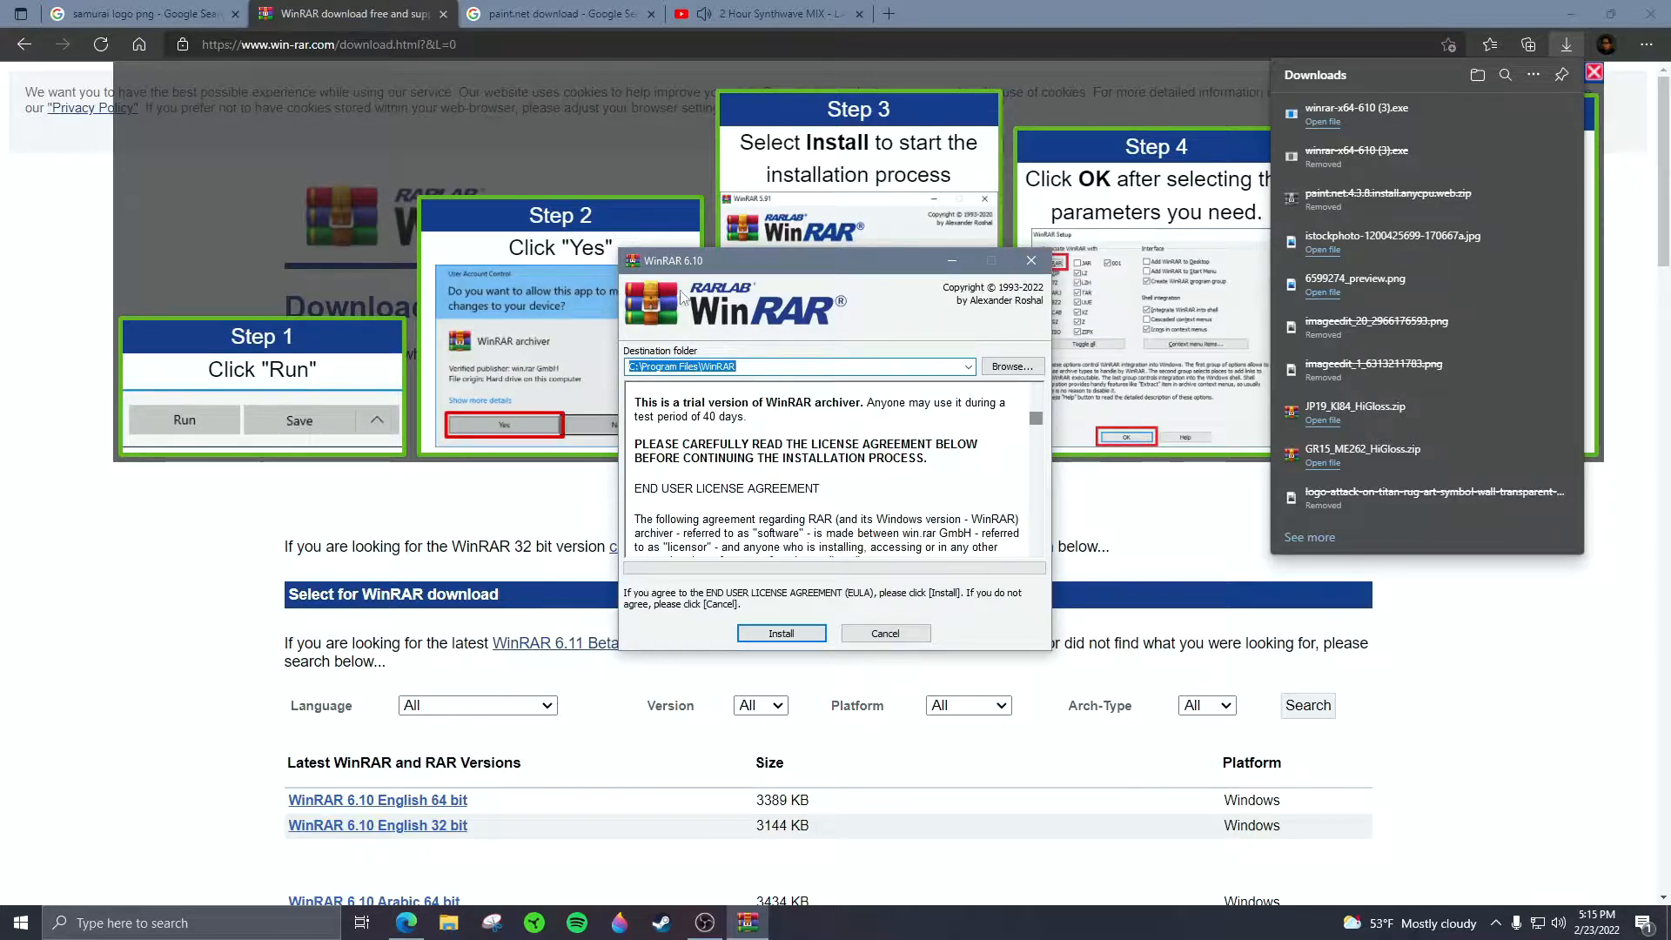
click(1031, 260)
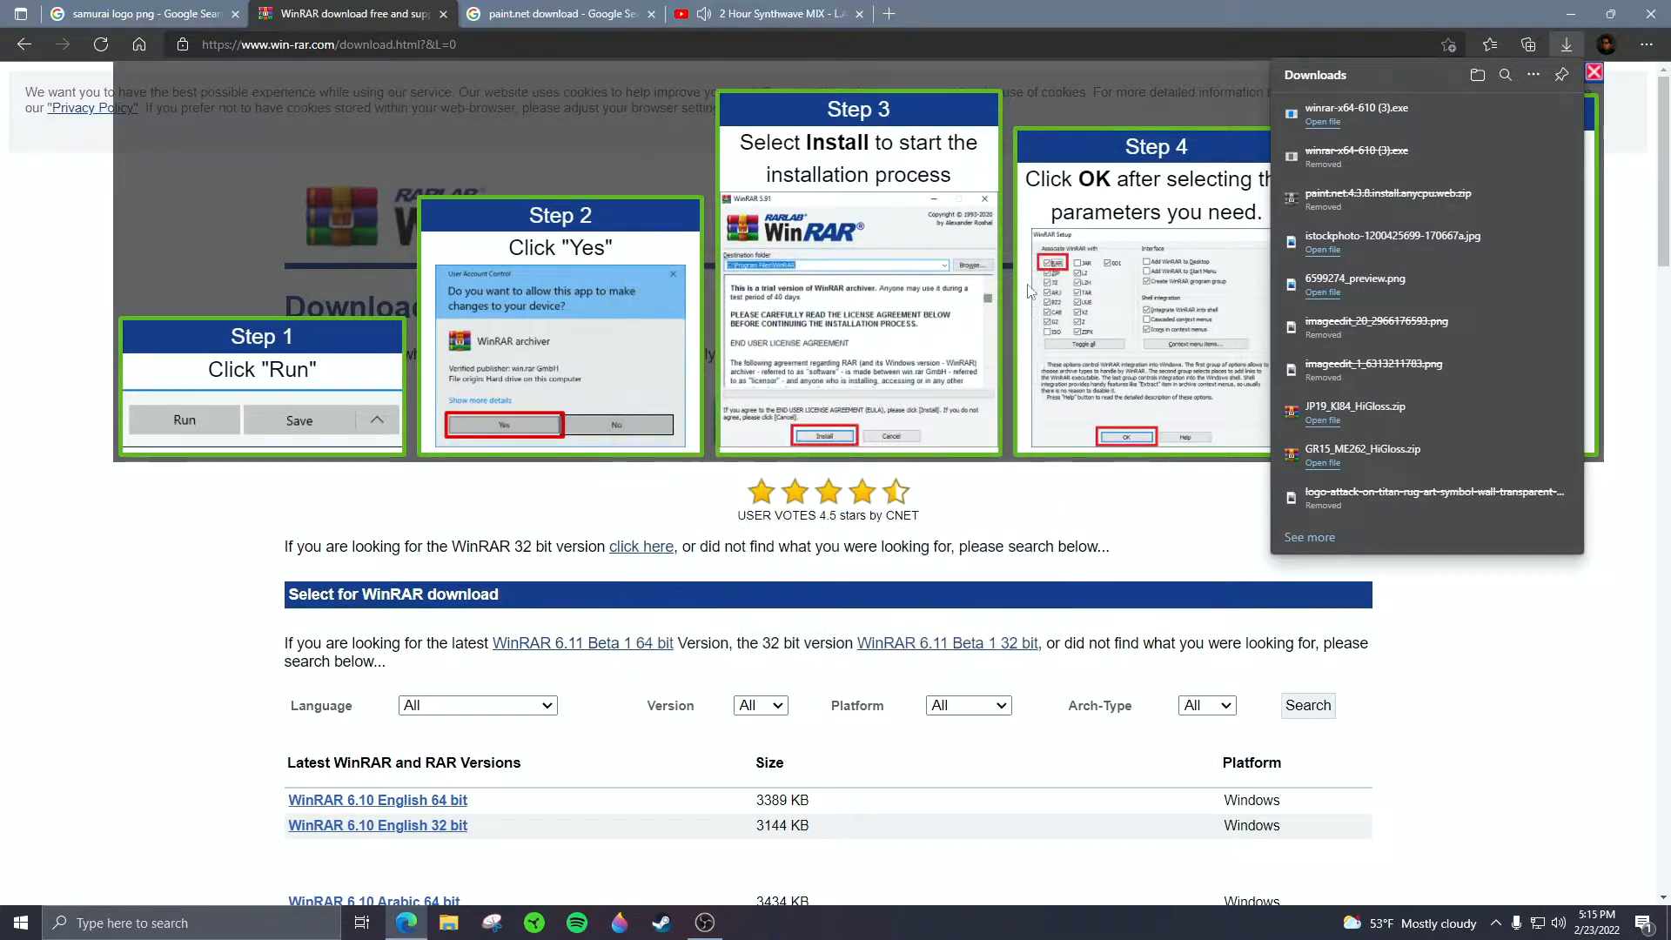
Step: Download the free dotPDN version of paint.net 4.3.8 from the Paint.NET download page
click(576, 16)
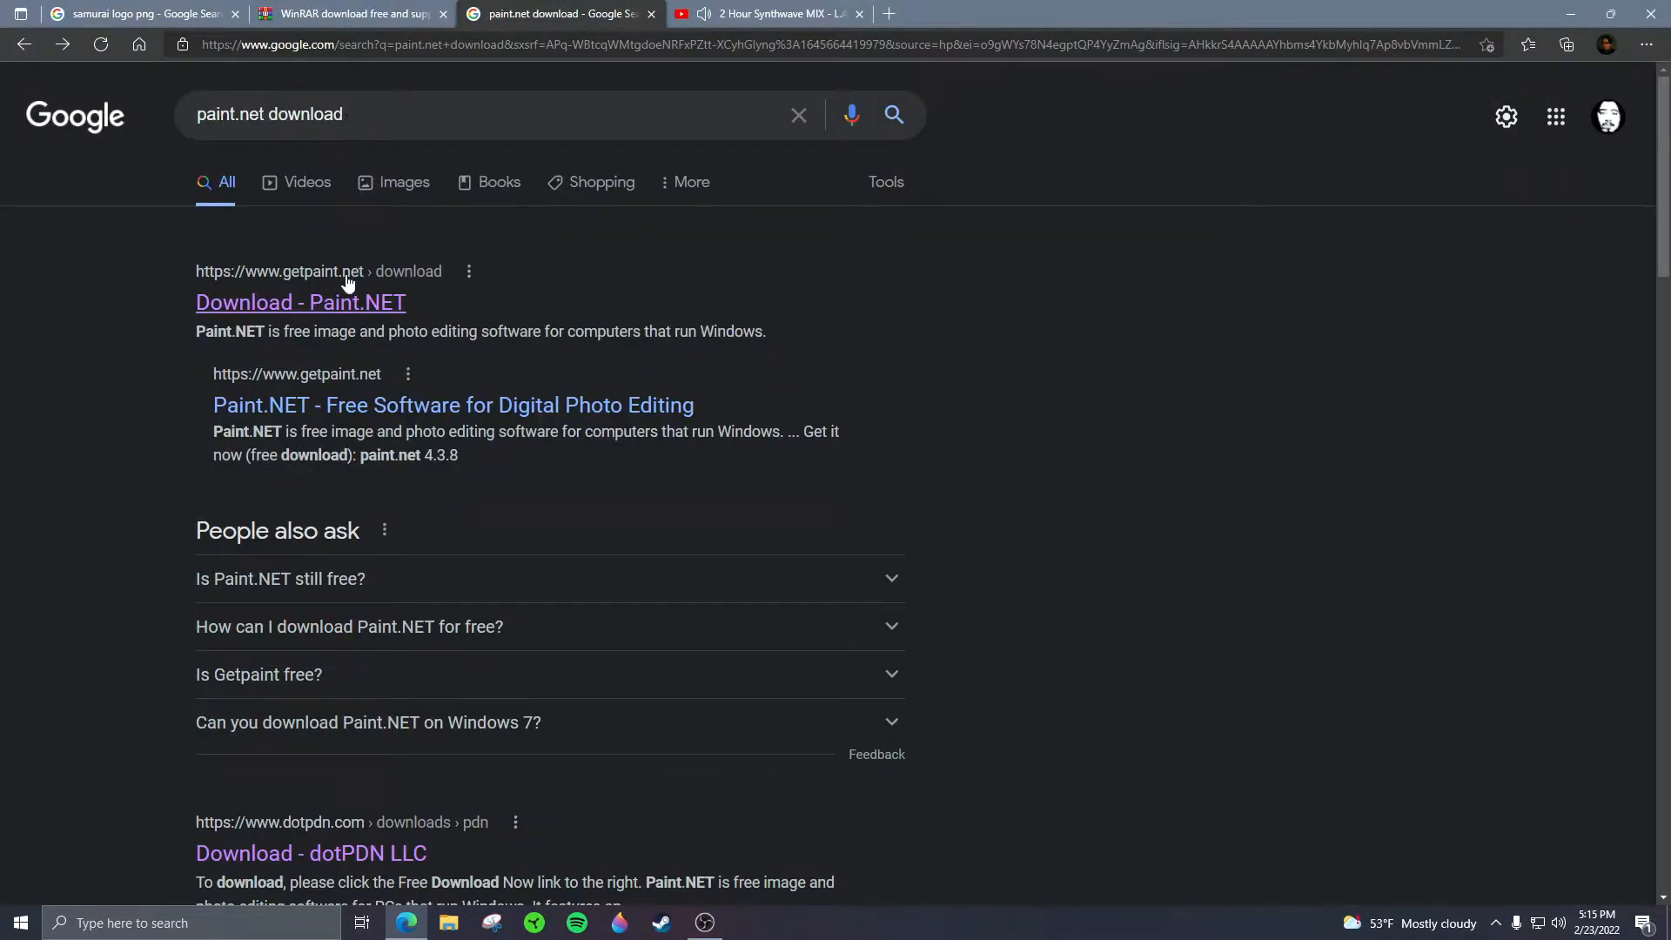
click(306, 304)
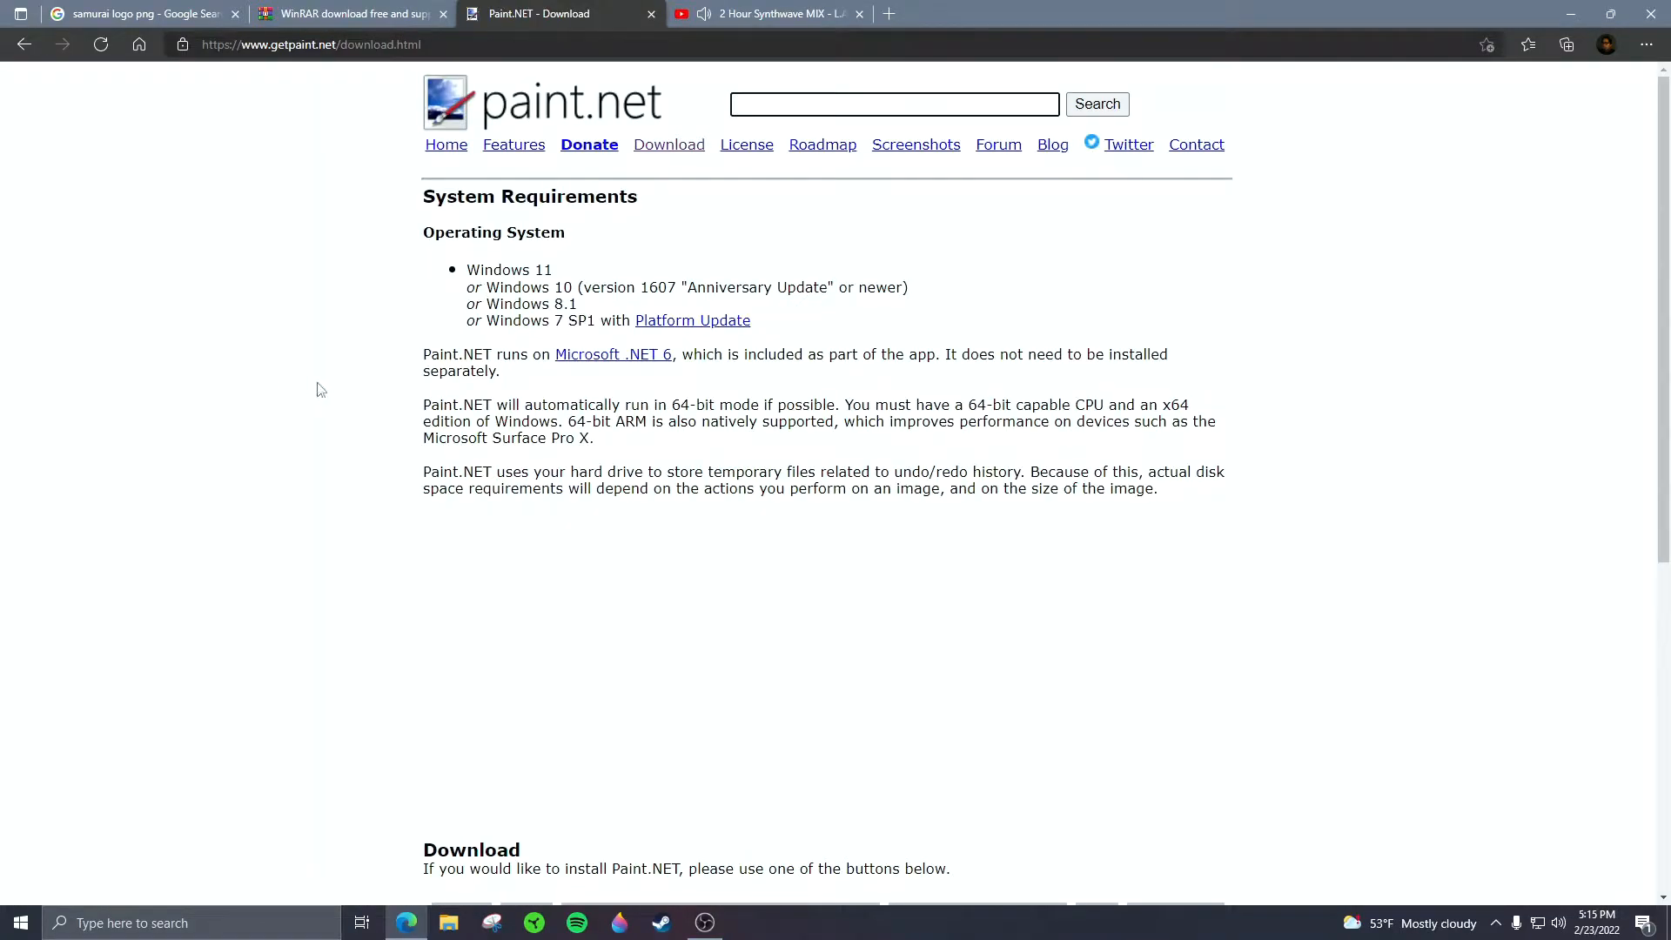
scroll(339, 389, down, 6)
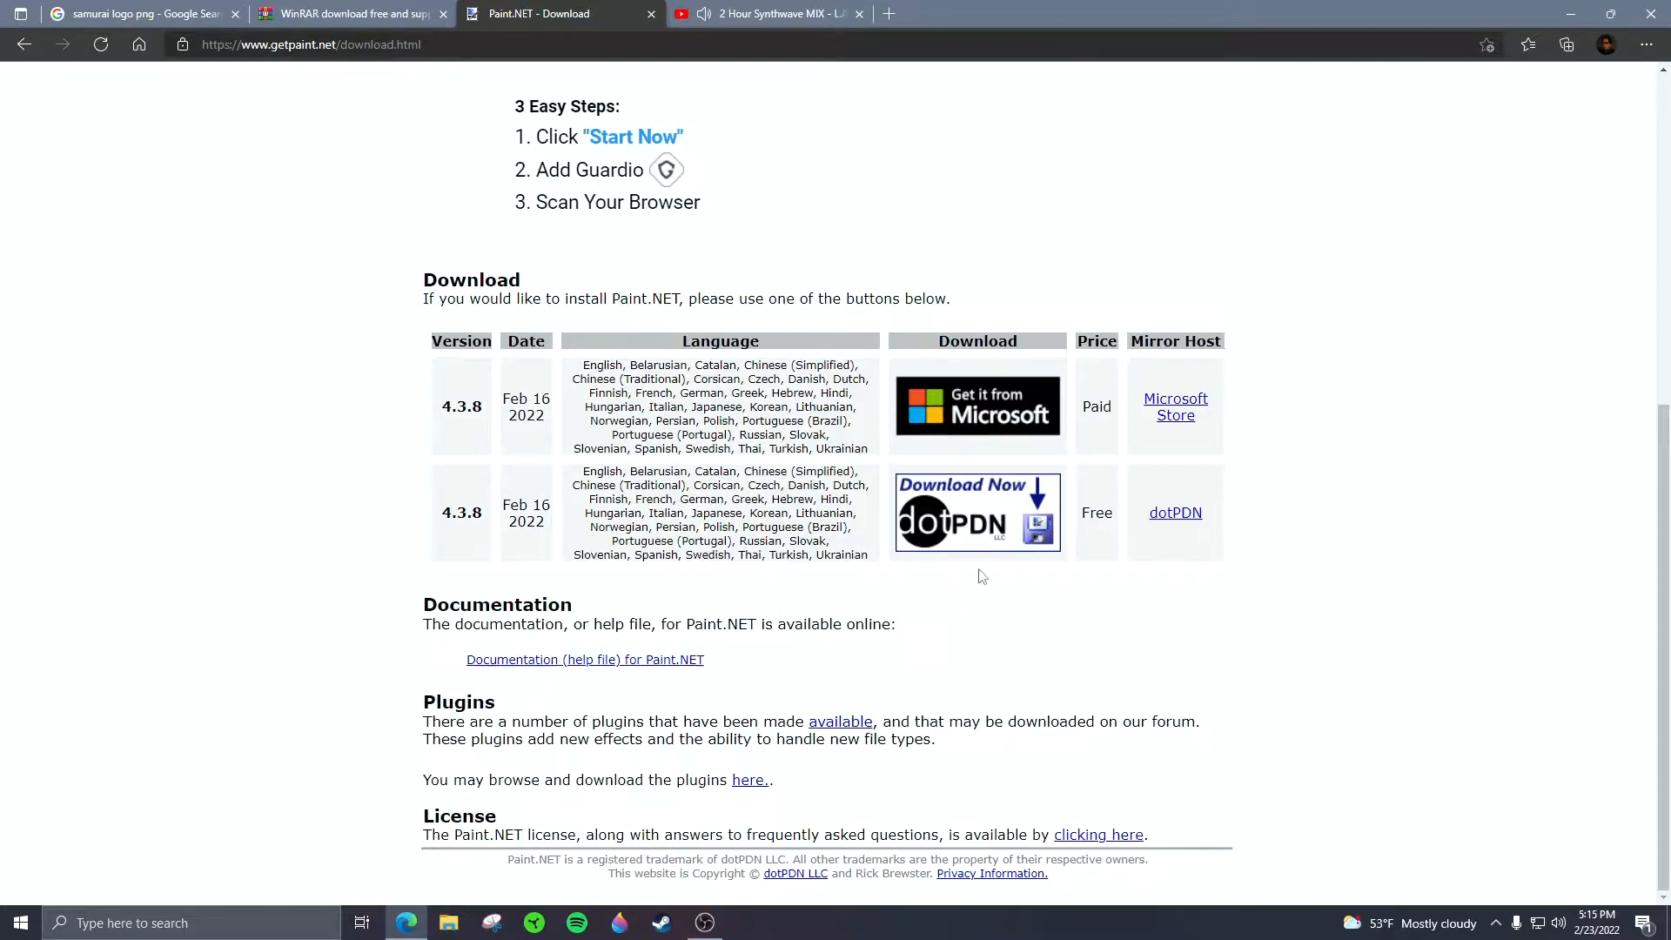
click(965, 509)
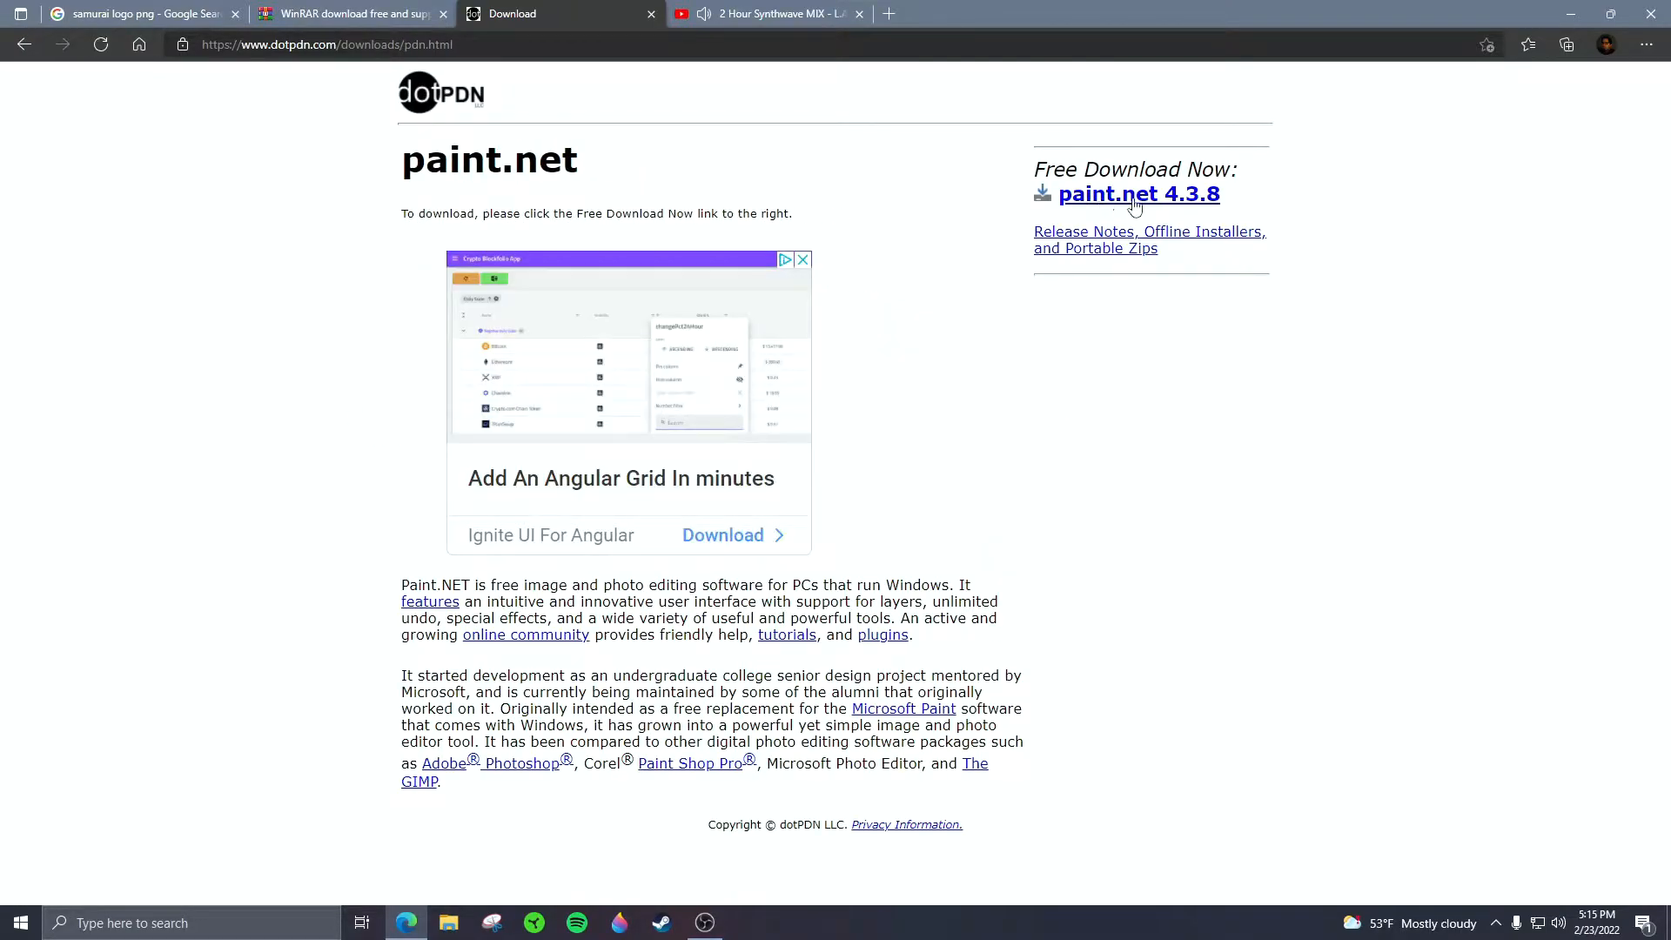
click(1138, 199)
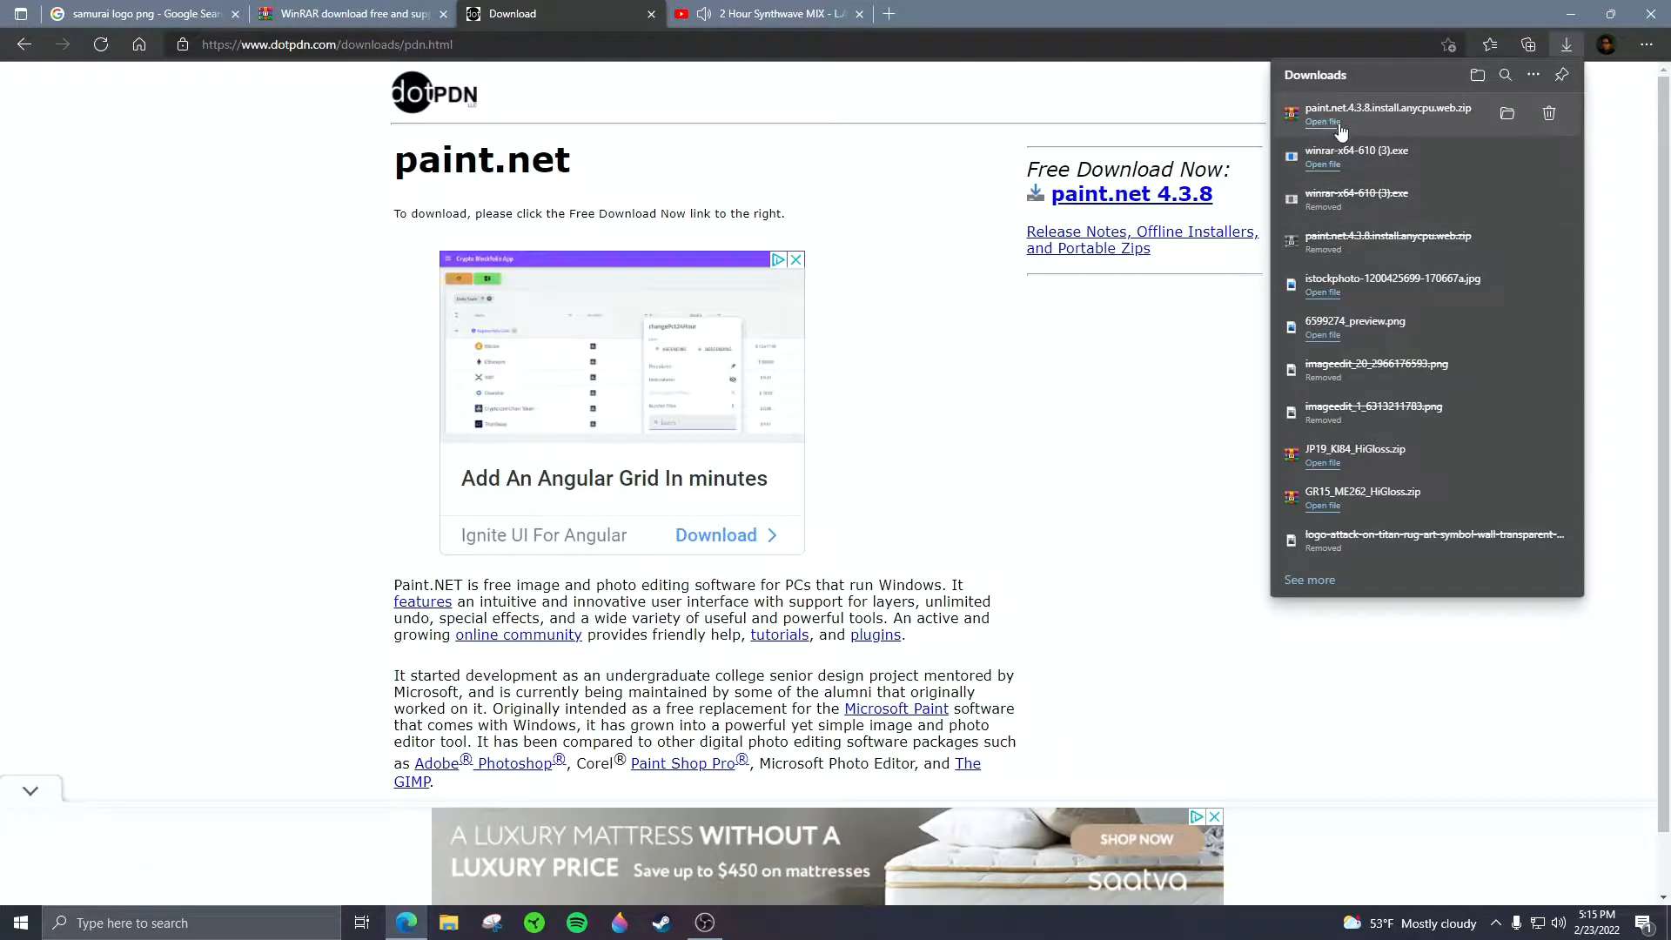
Step: Open the downloaded paint.net zip, run the installer inside it, and continue with the paint.net installation
click(1322, 123)
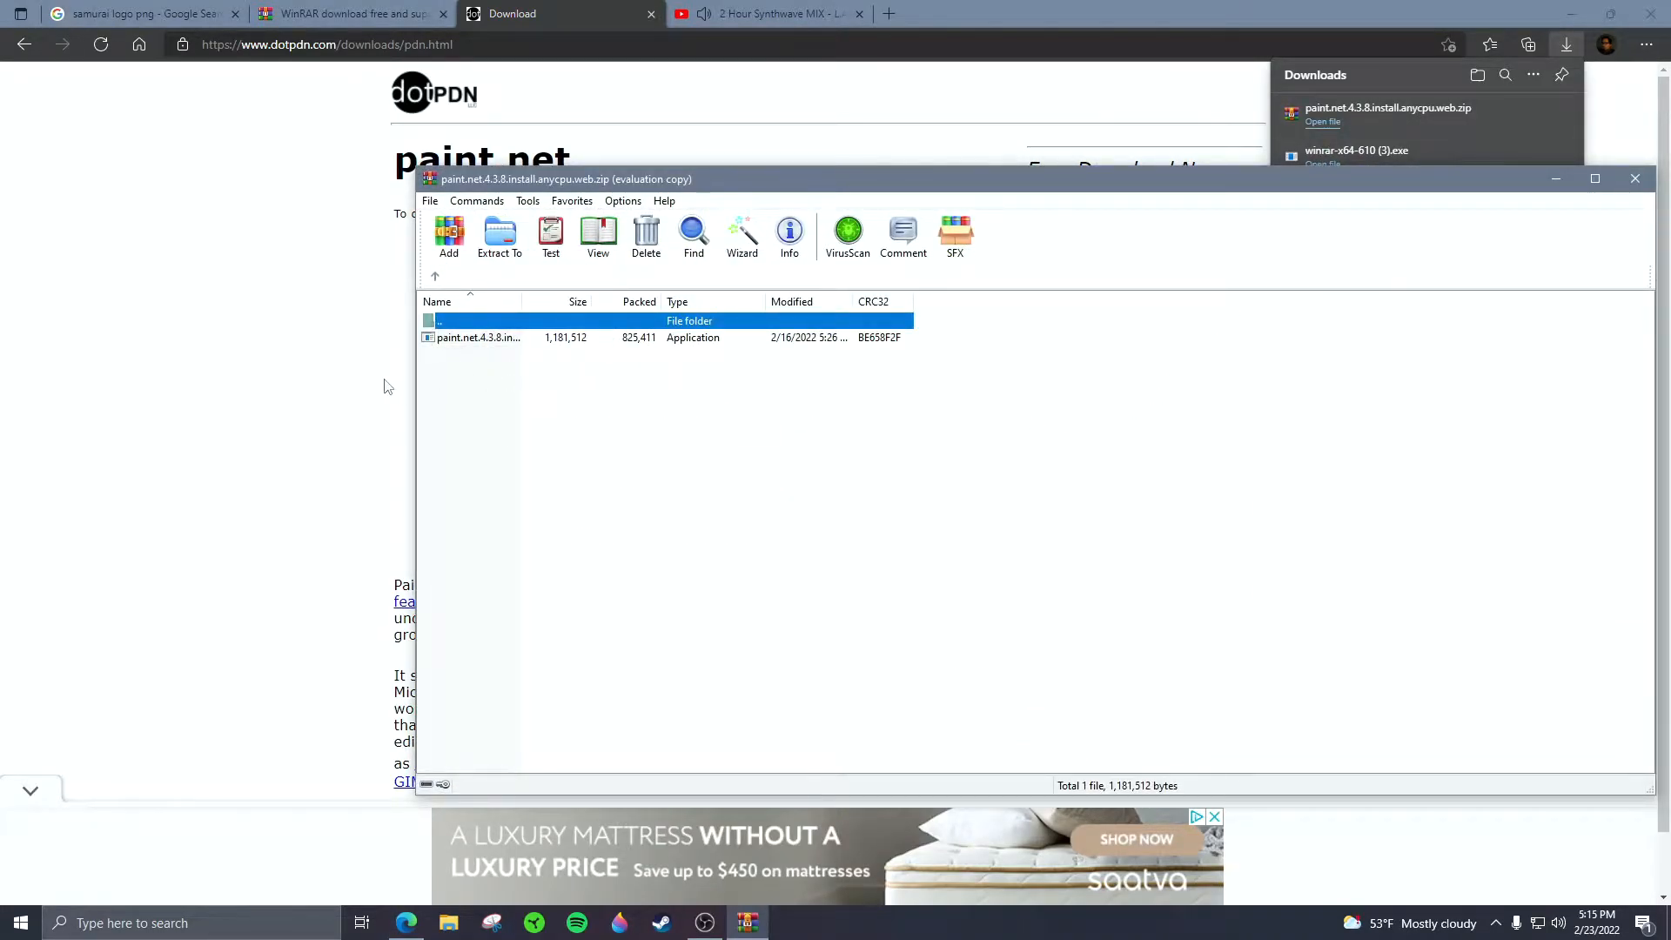
click(479, 342)
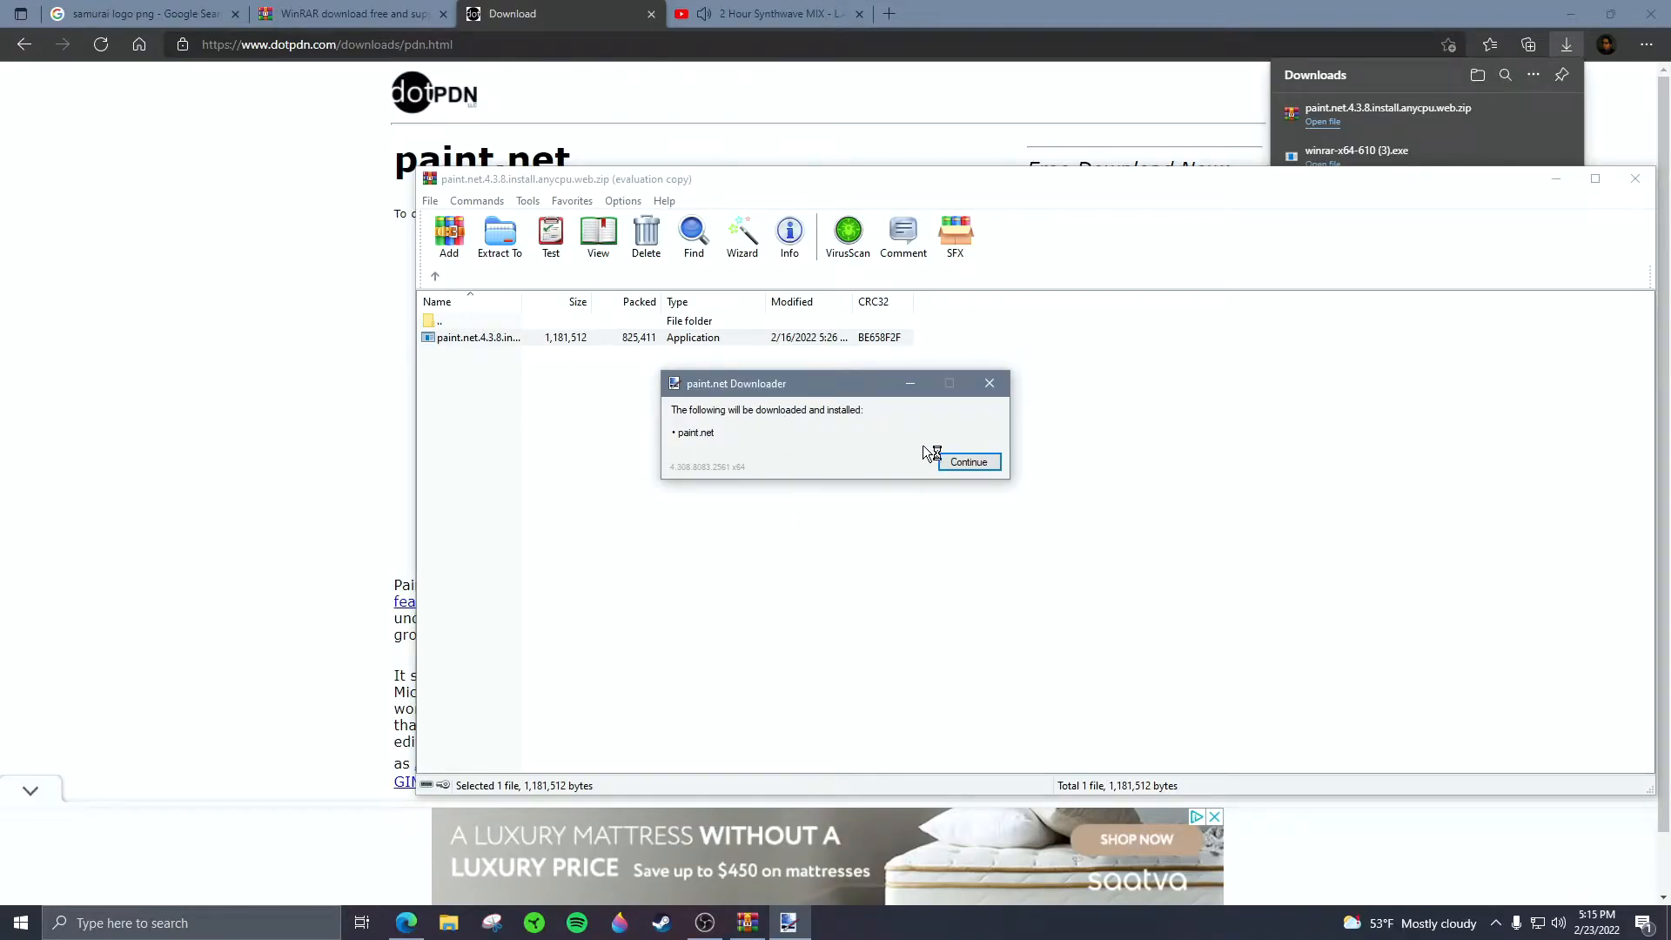
click(963, 462)
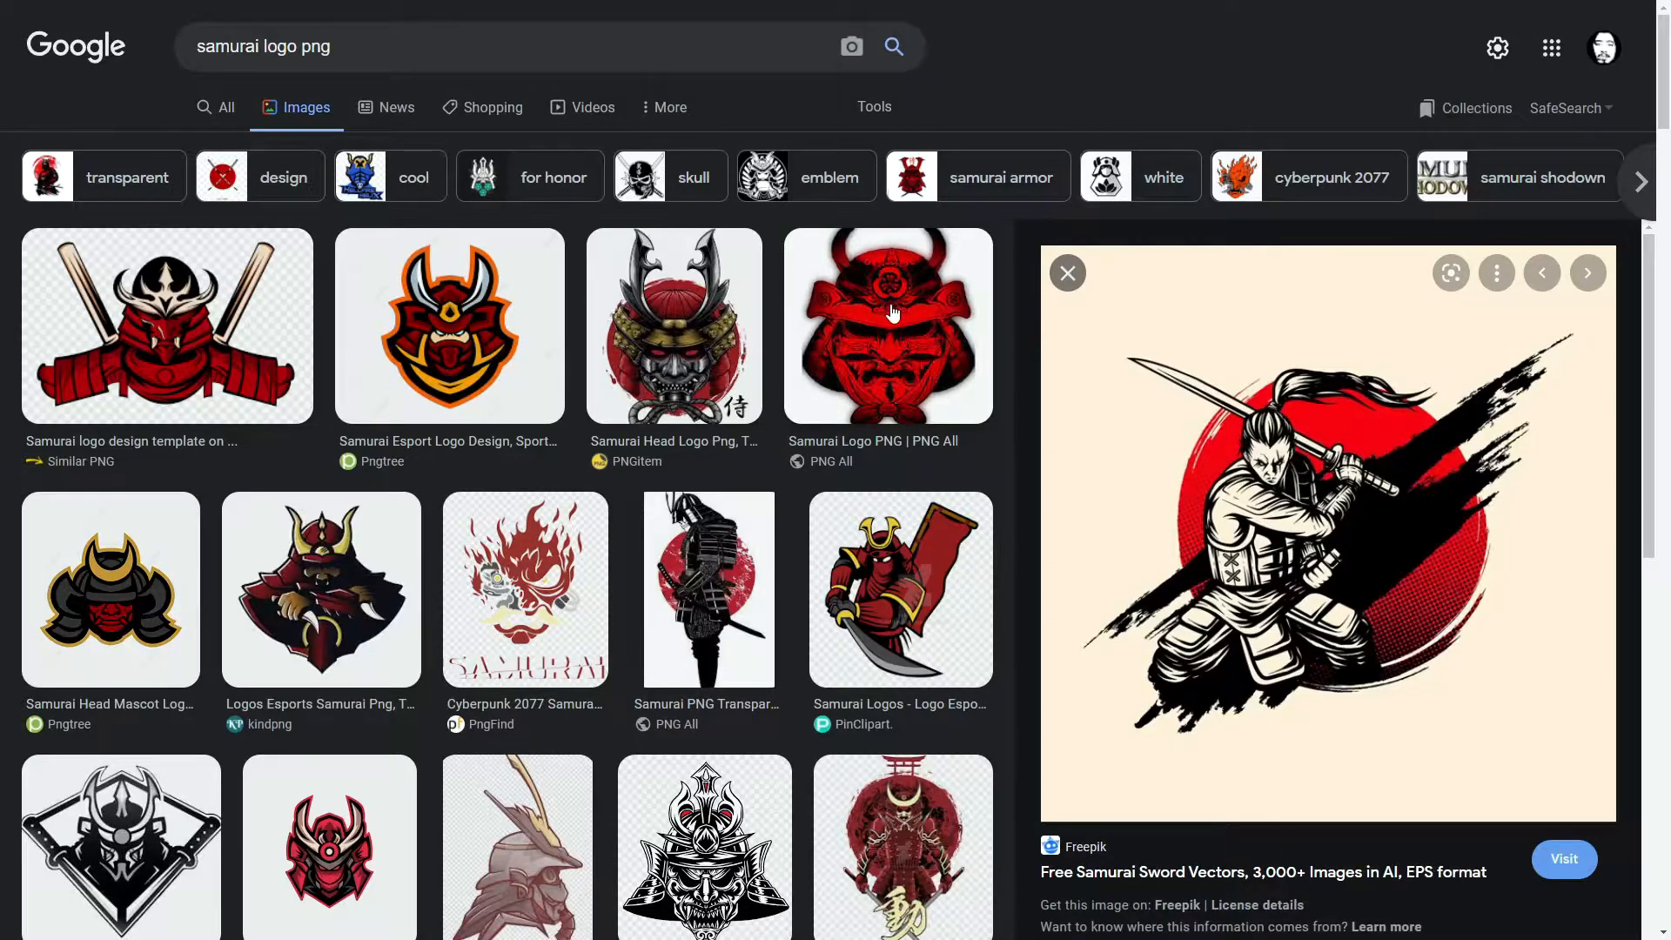
Step: Look through the "samurai logo png" image results for a suitable logo
scroll(892, 313, down, 3)
scroll(783, 261, up, 2)
scroll(668, 205, down, 2)
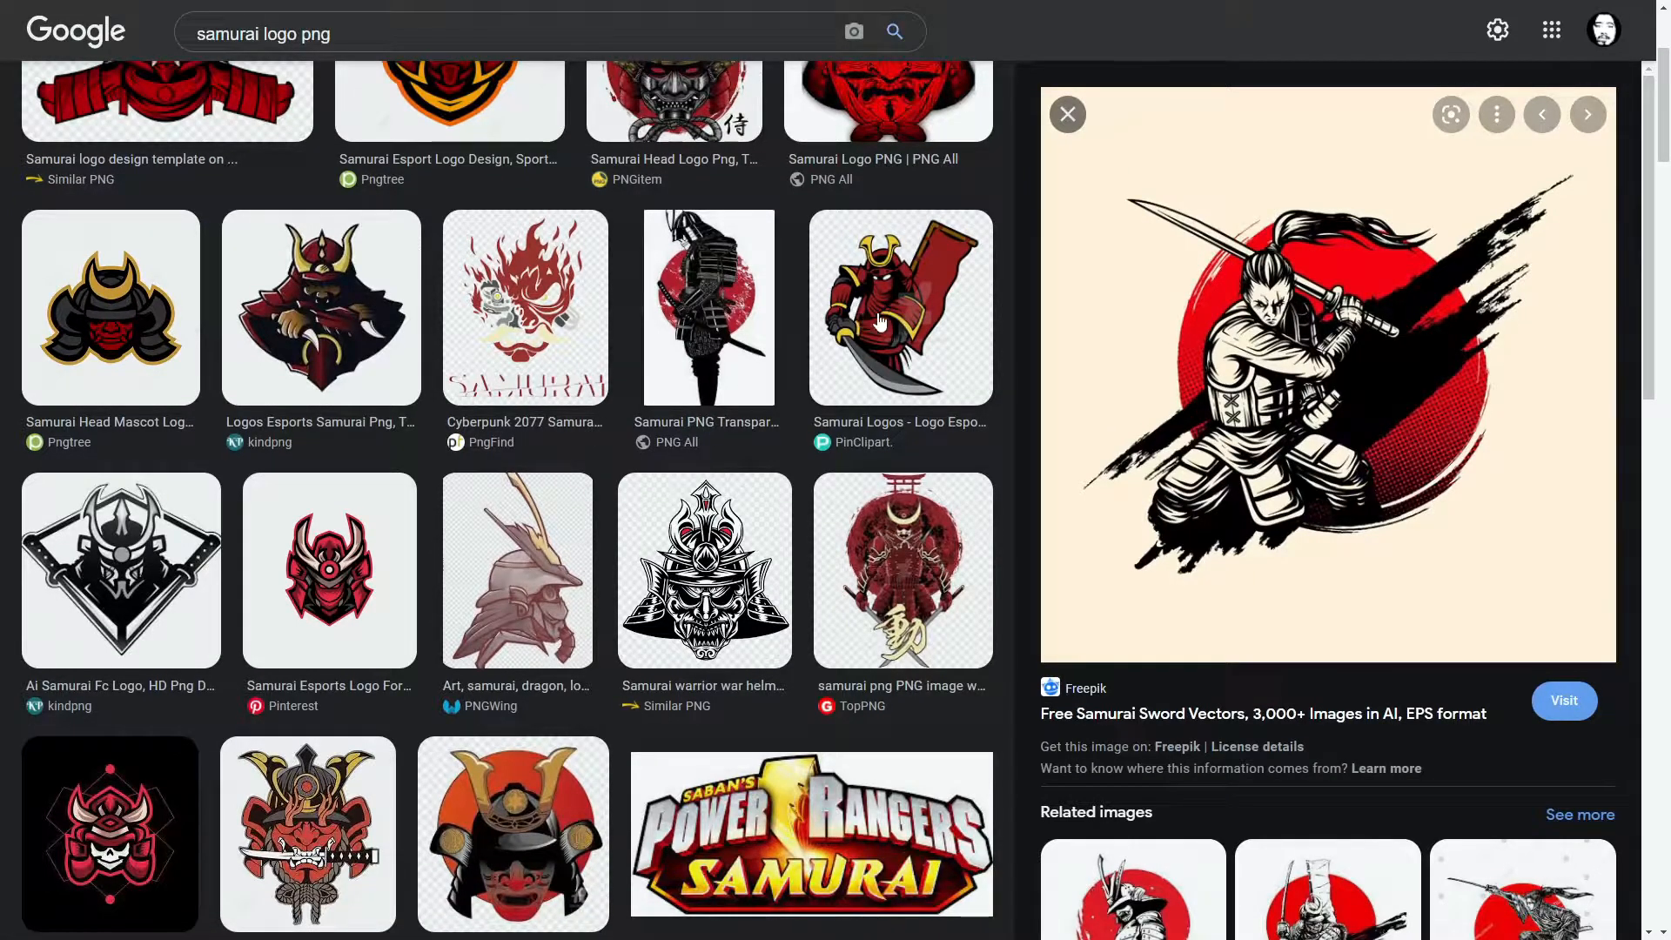
scroll(335, 539, down, 3)
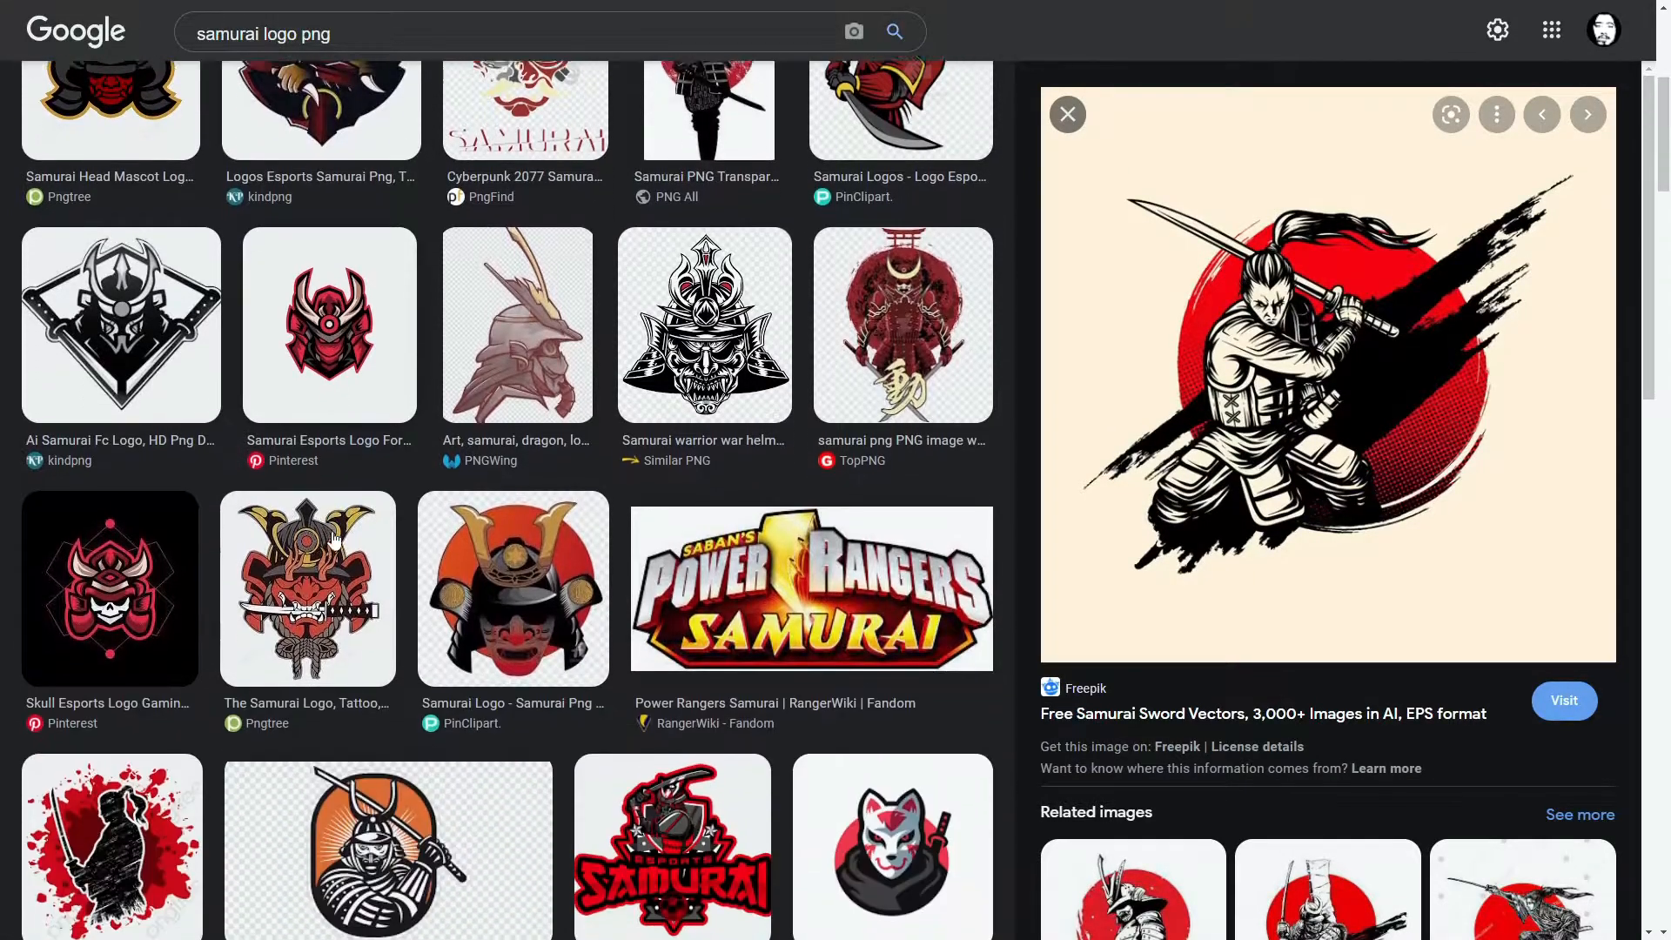
scroll(335, 539, down, 2)
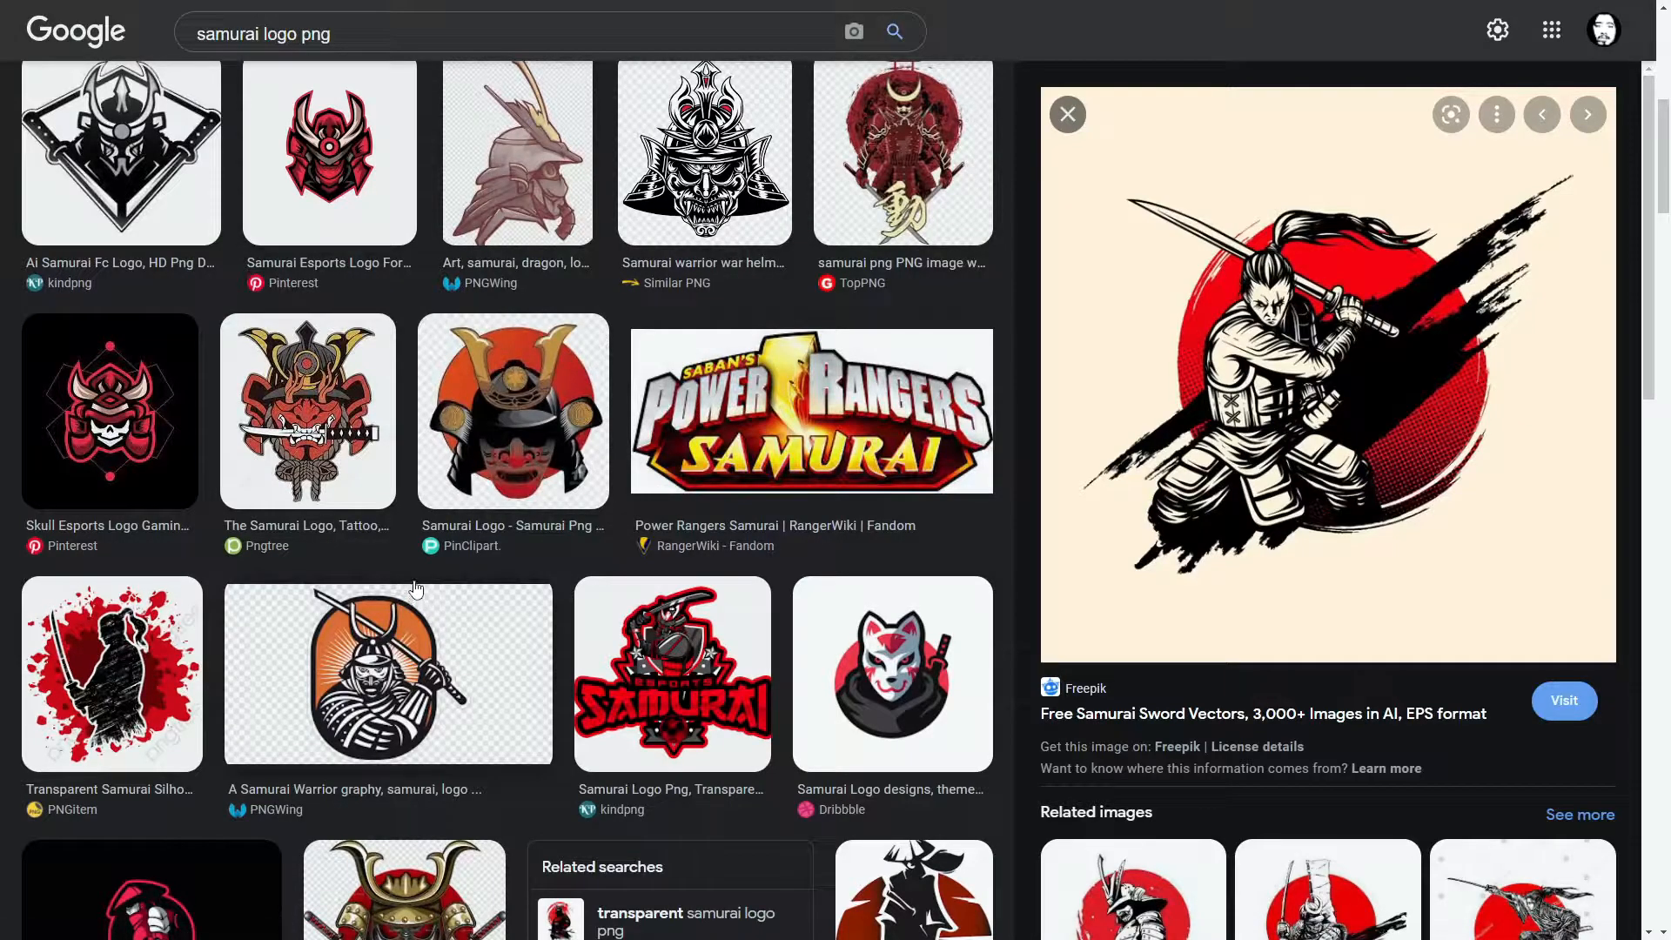
scroll(416, 589, up, 6)
scroll(817, 514, down, 6)
scroll(722, 641, up, 5)
scroll(573, 553, up, 3)
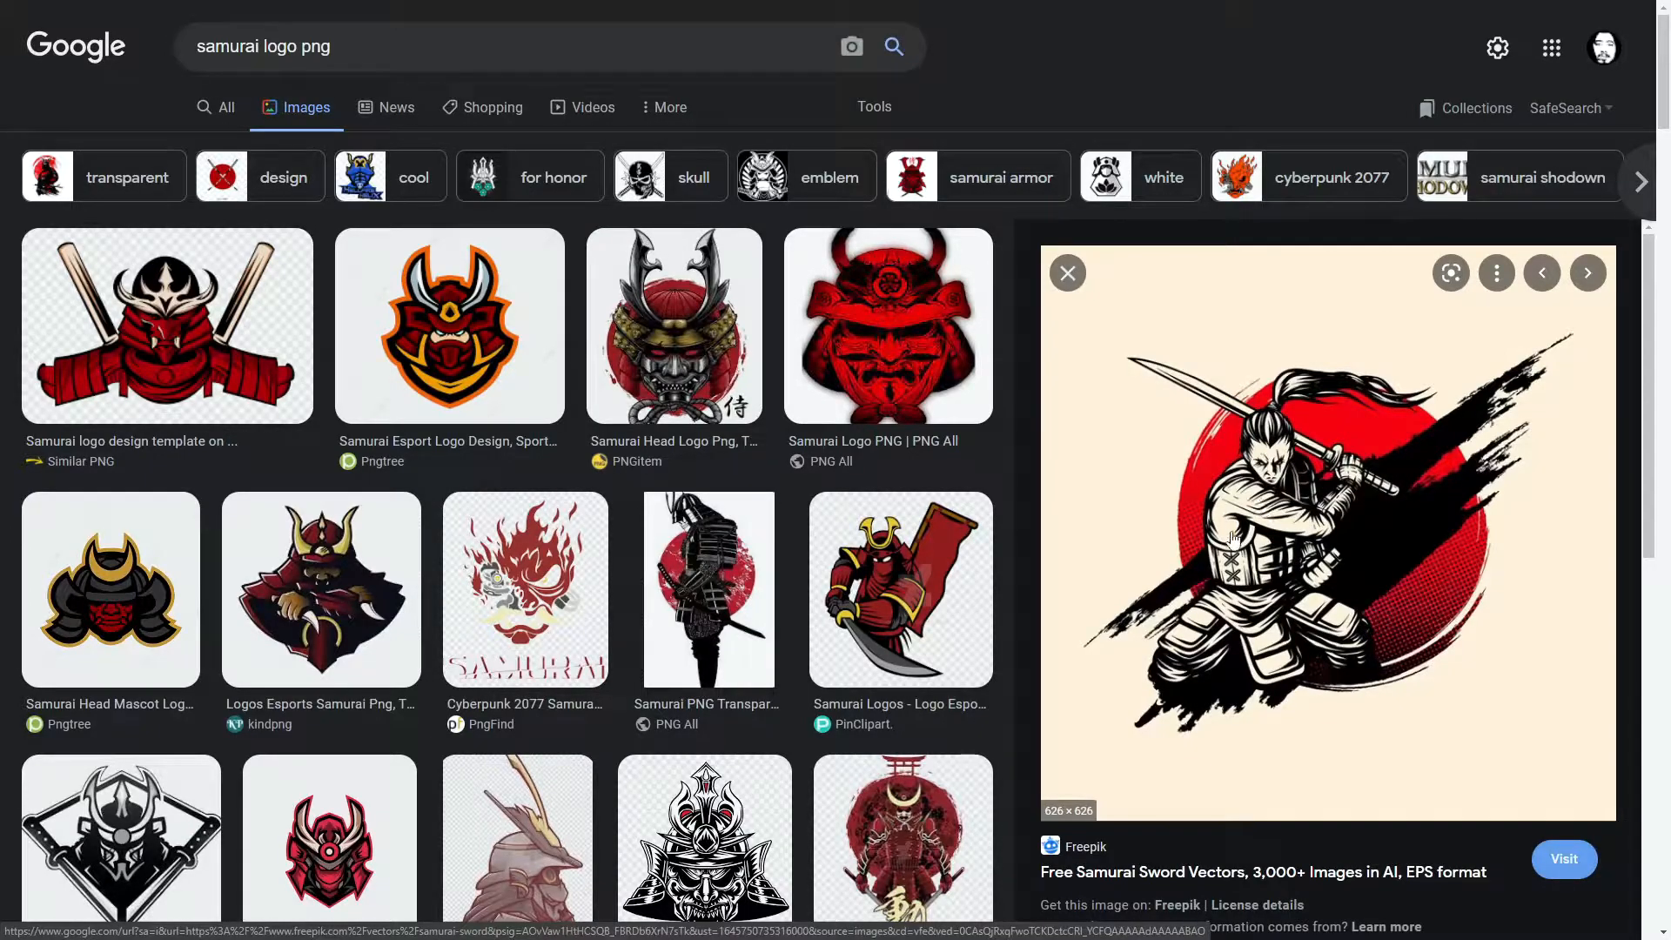
Step: Save the previewed Freepik samurai sword image to the Desktop as a JPEG named samurai-style-ink-carracter_293852-93
right_click(1337, 526)
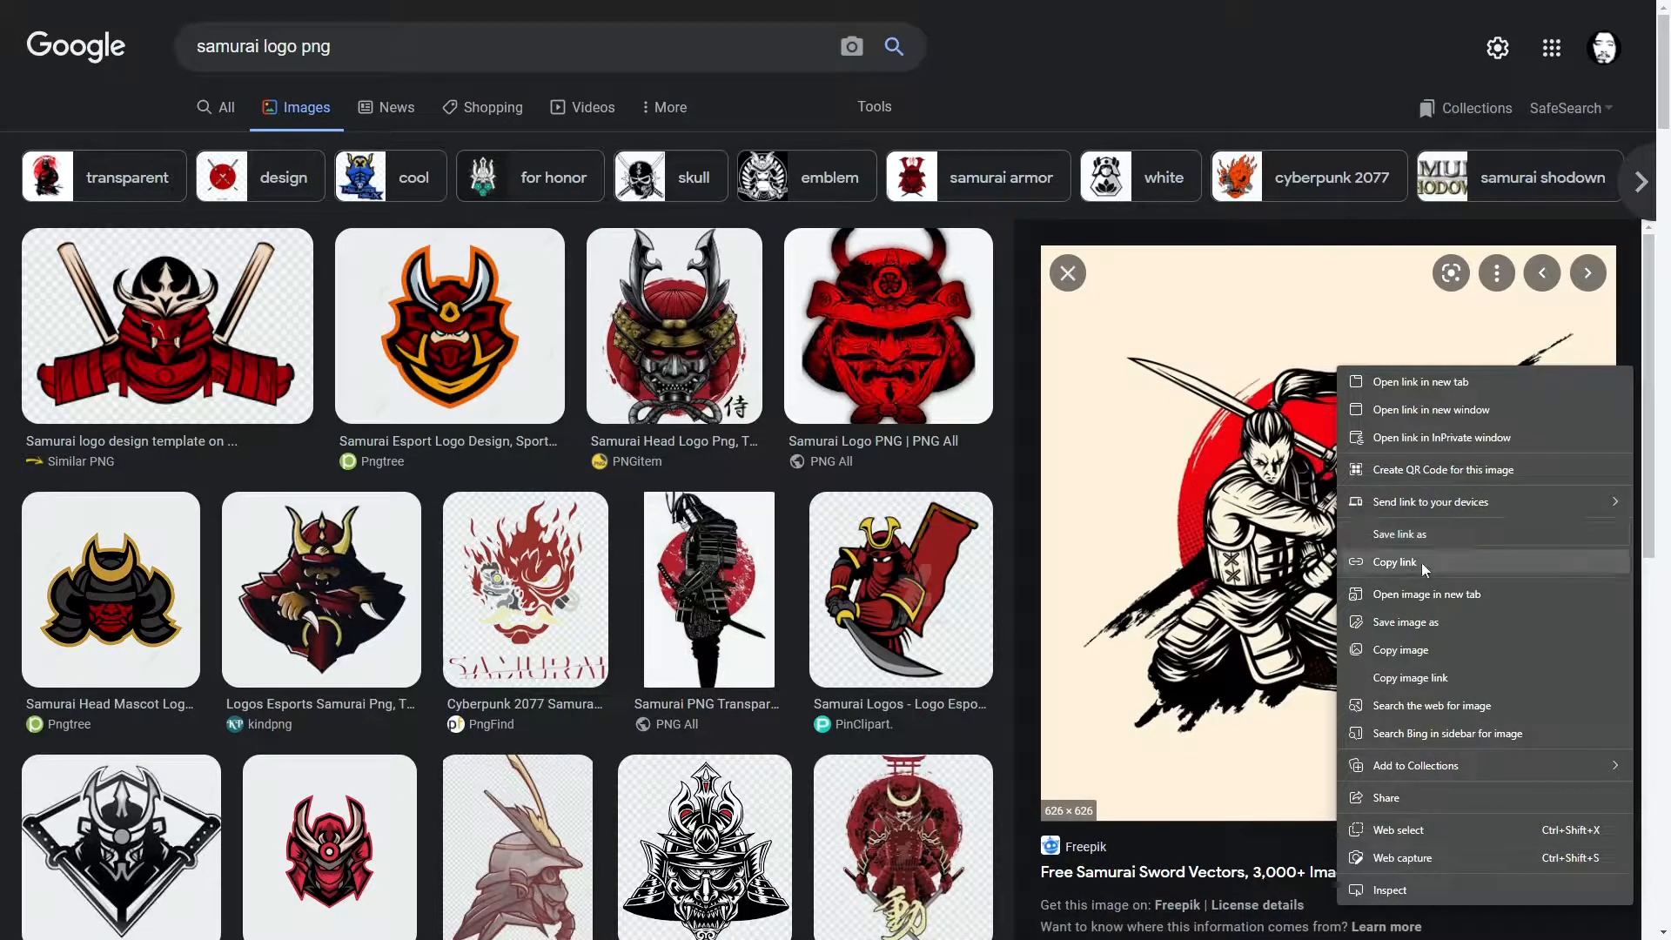
click(1406, 621)
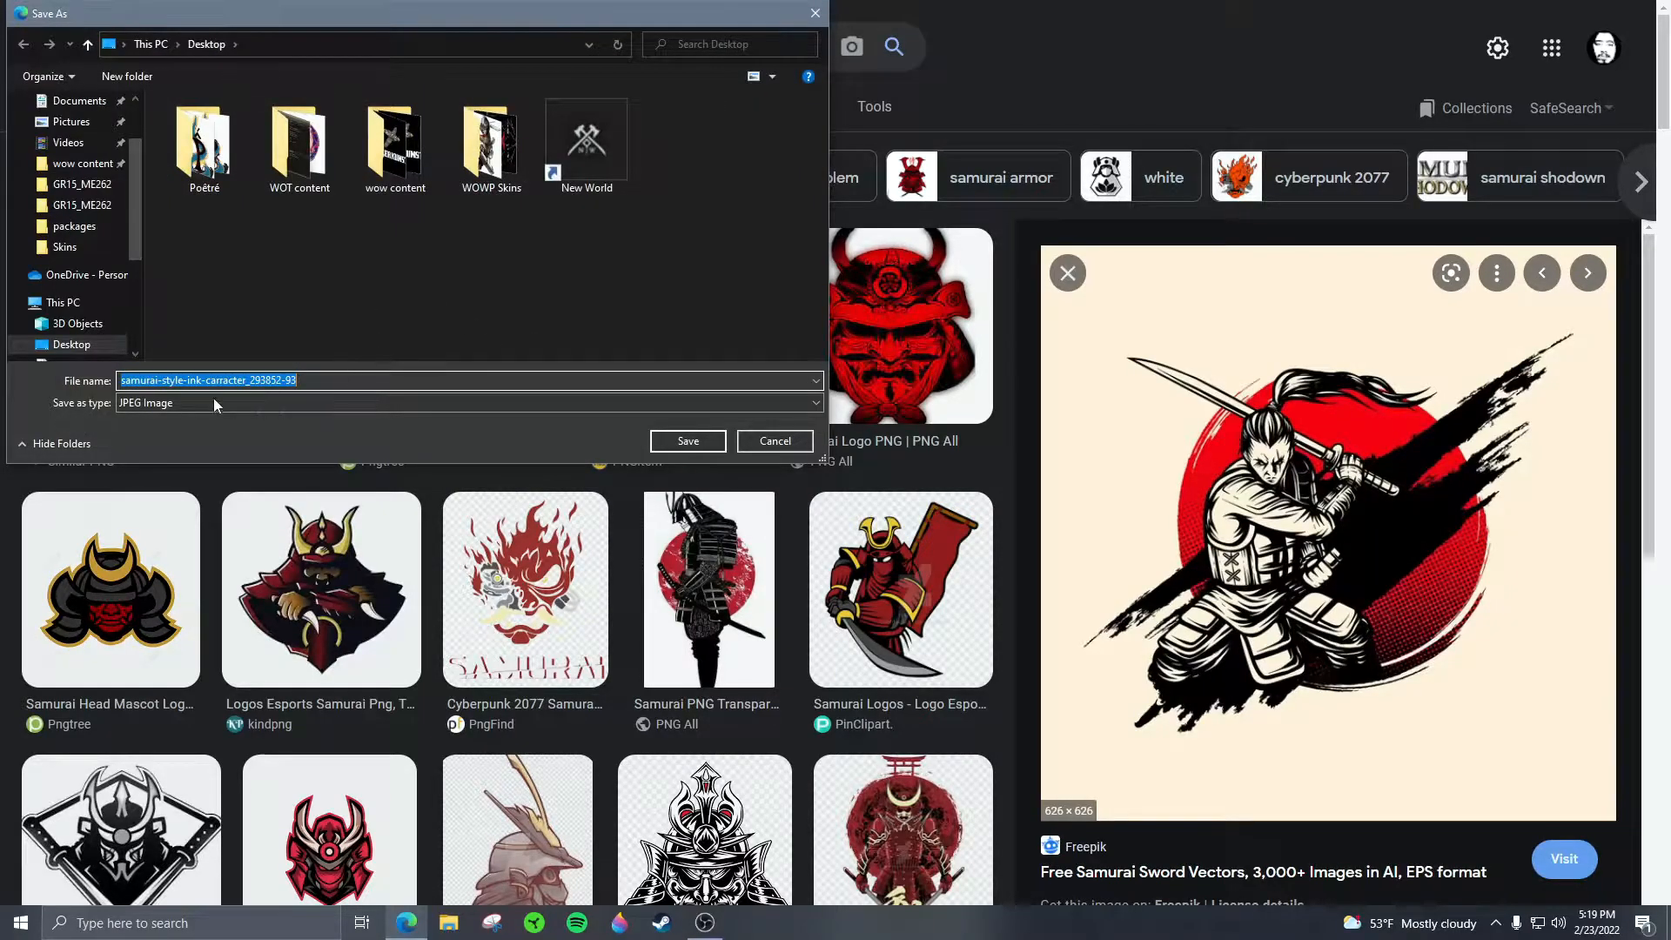
click(683, 441)
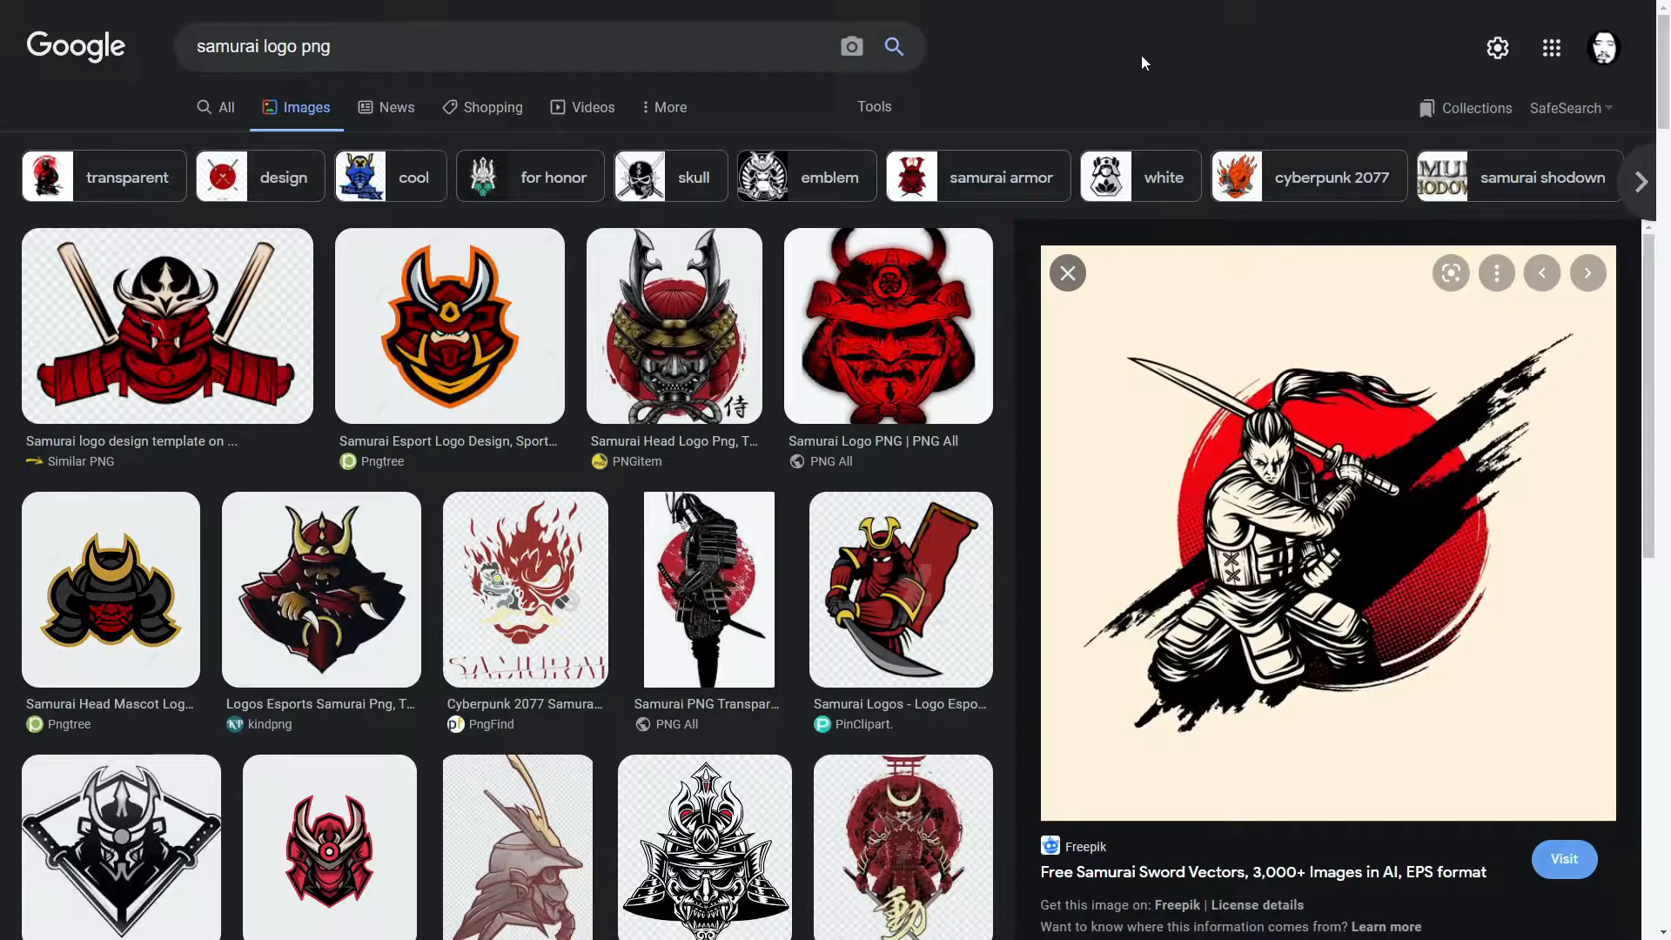
Step: Examine more samurai logo designs further down the image results and return to the start of the list
scroll(737, 485, down, 3)
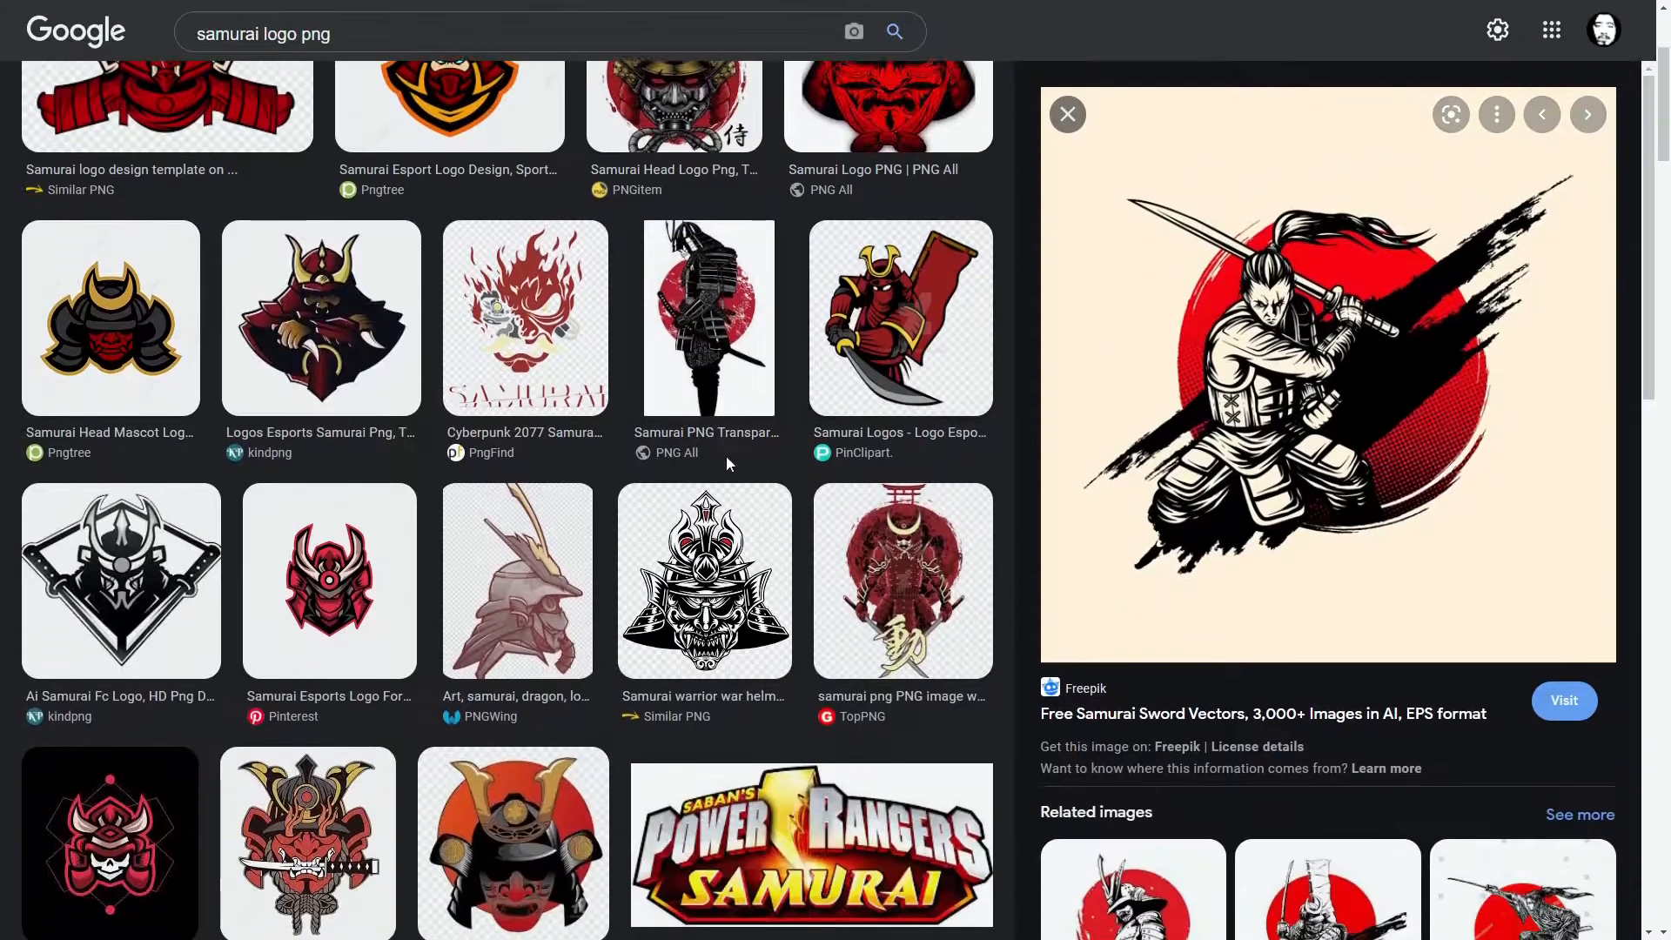
scroll(737, 486, down, 6)
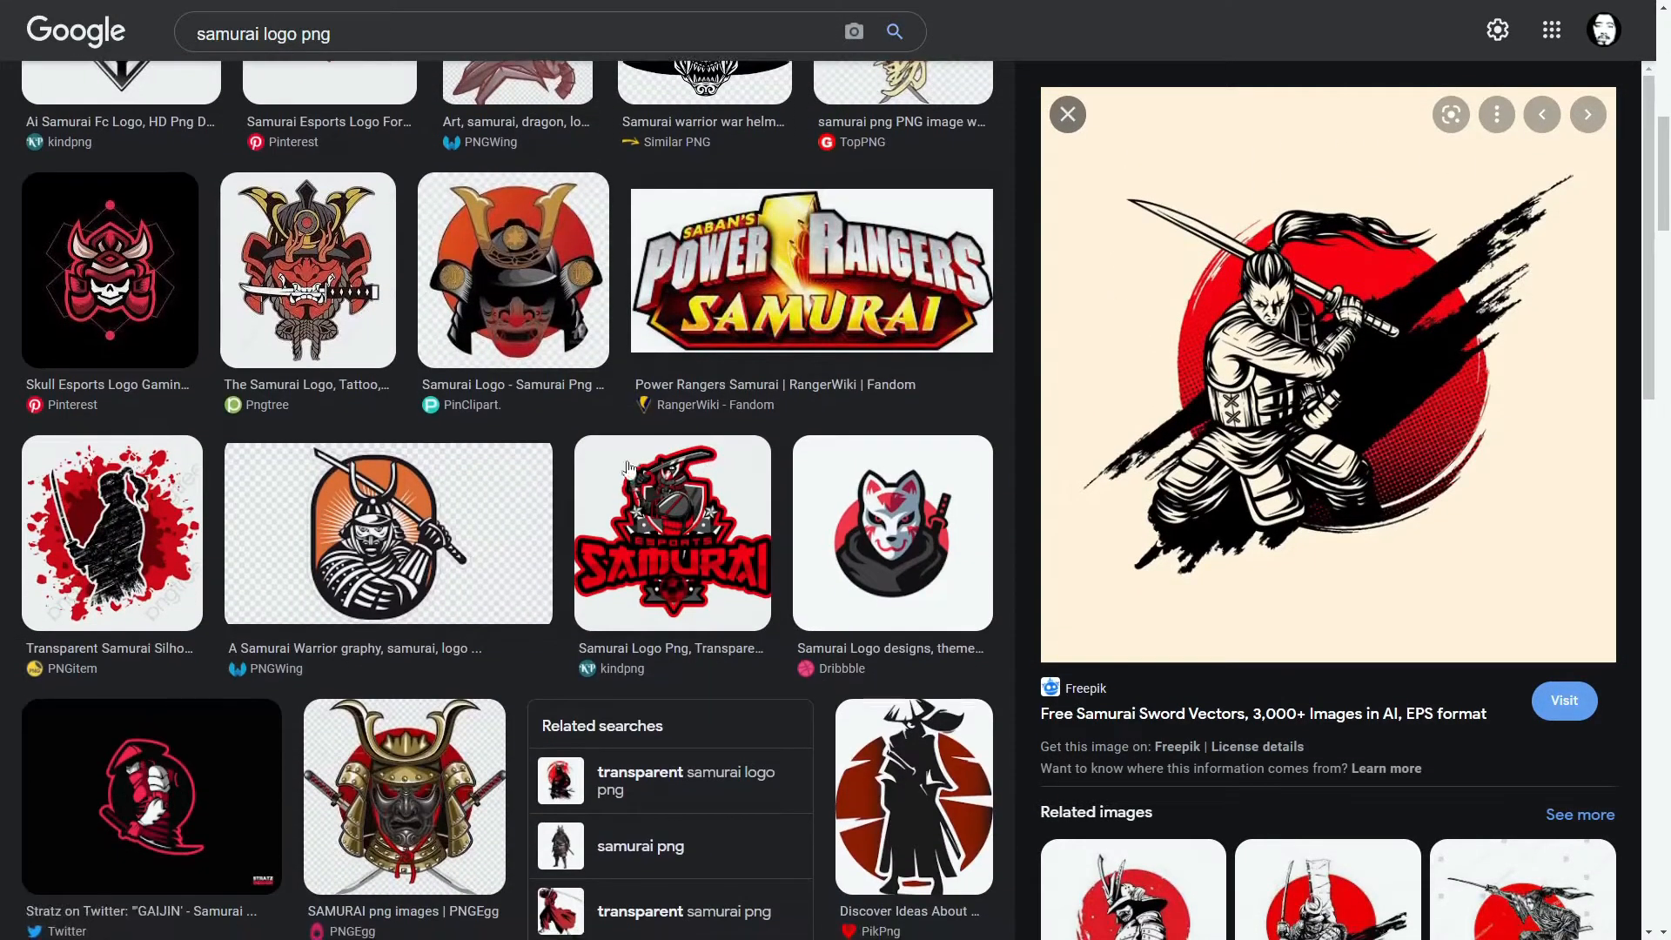
scroll(237, 495, down, 2)
scroll(422, 692, down, 3)
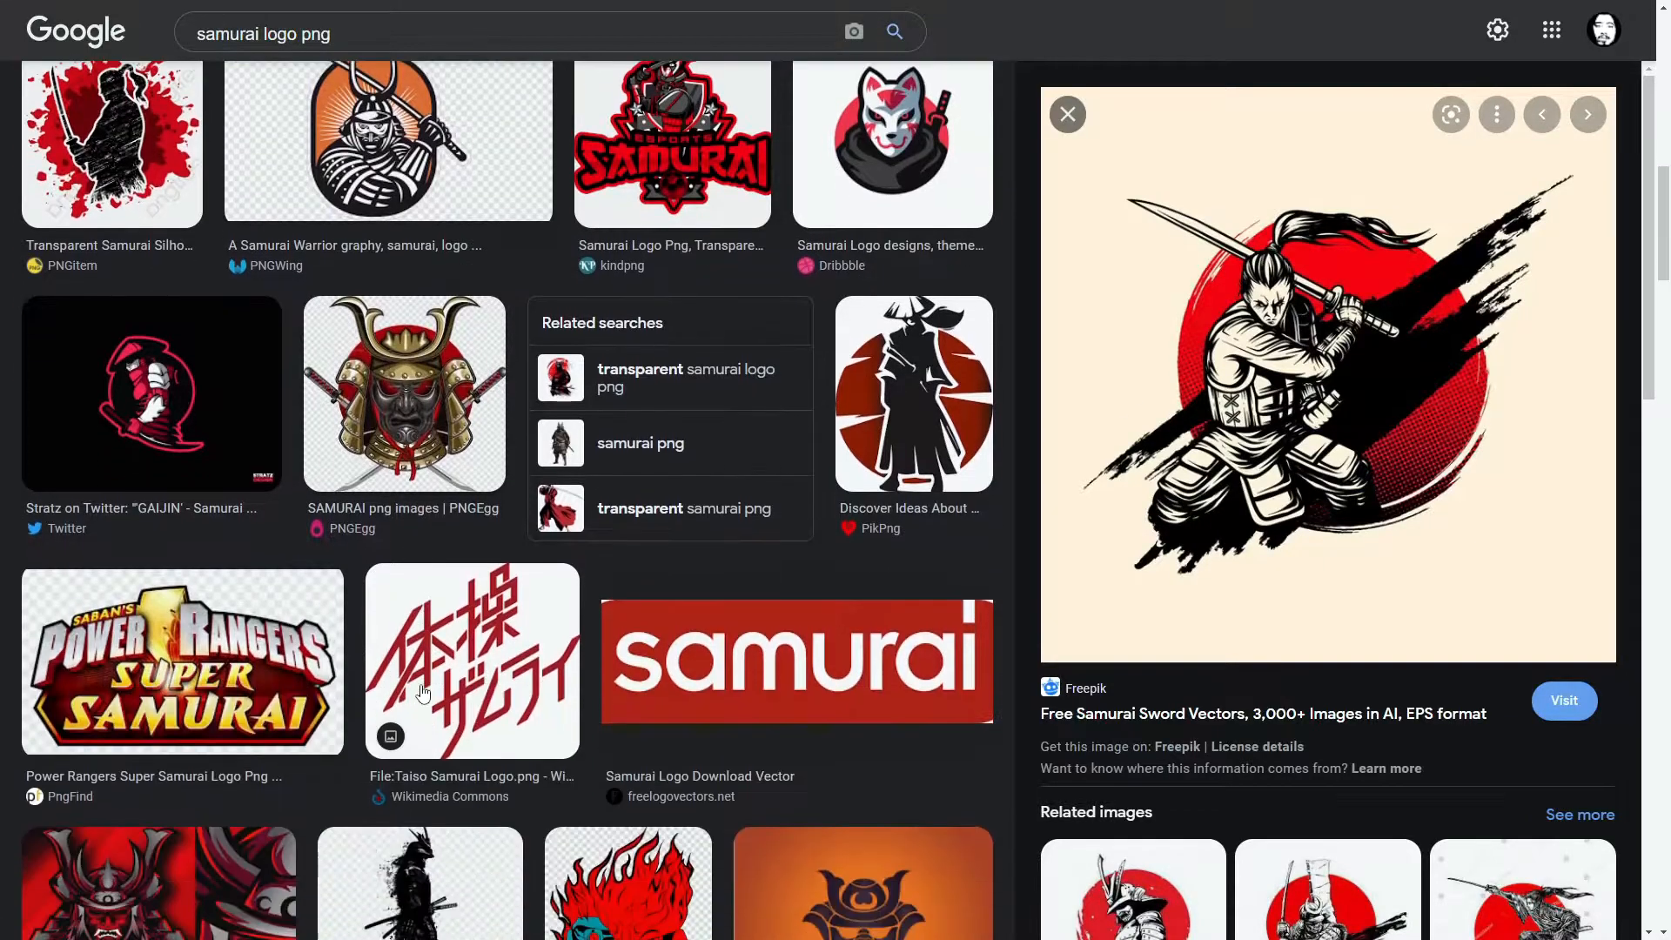
scroll(422, 691, down, 3)
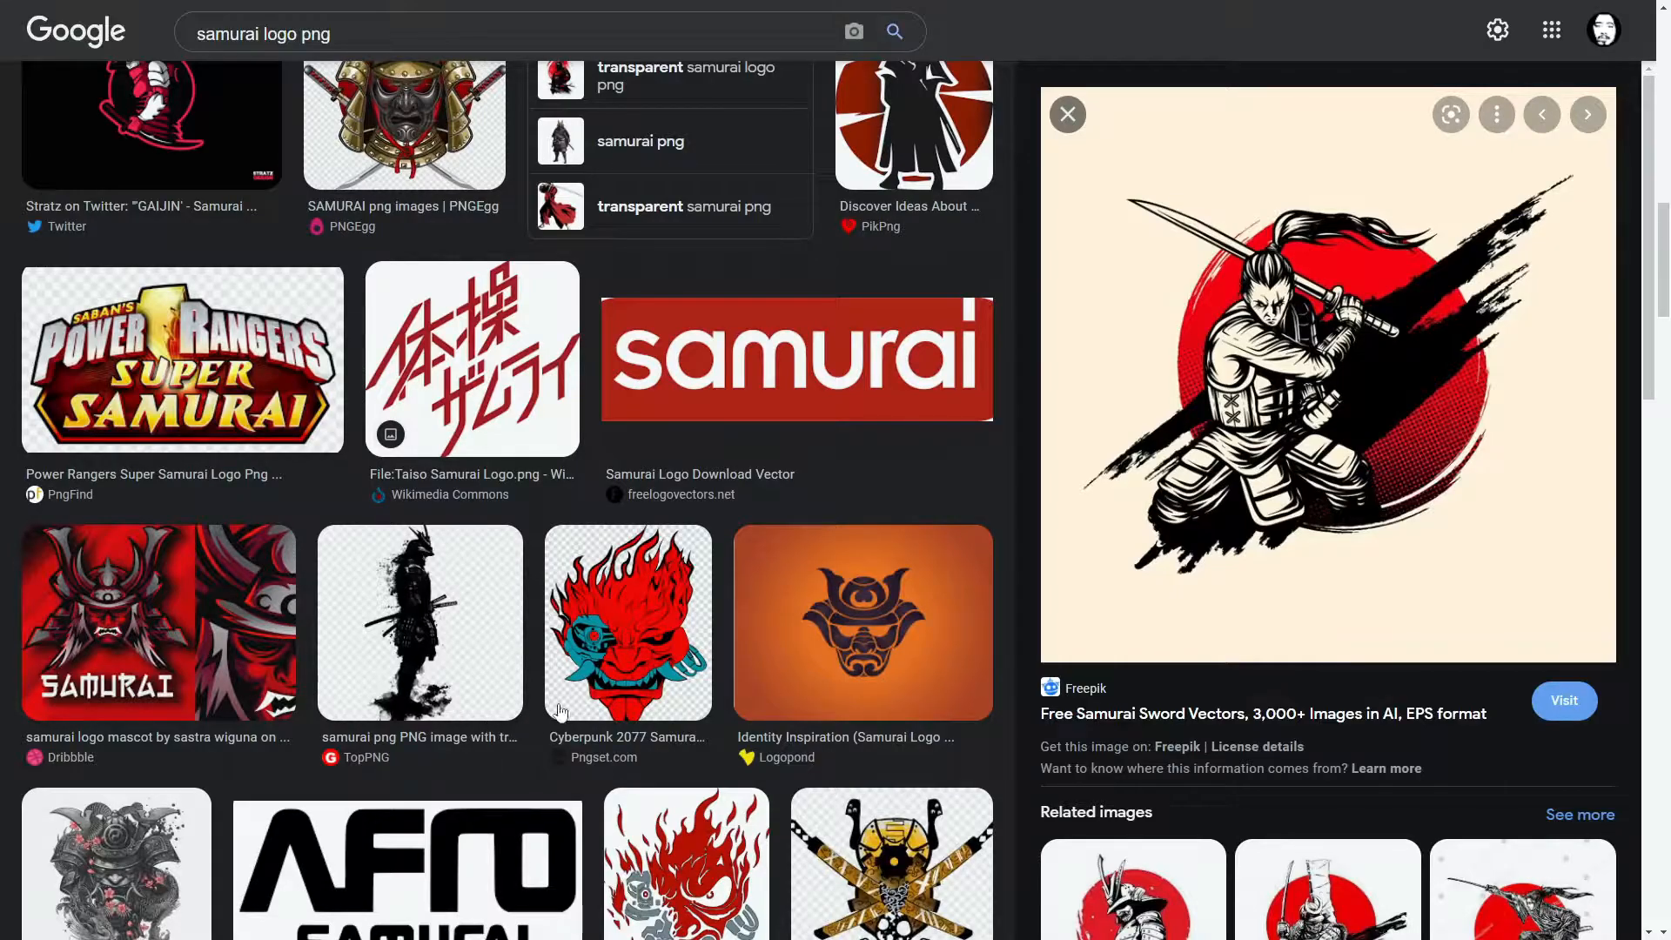
scroll(549, 721, down, 3)
scroll(732, 727, up, 10)
scroll(732, 727, up, 10)
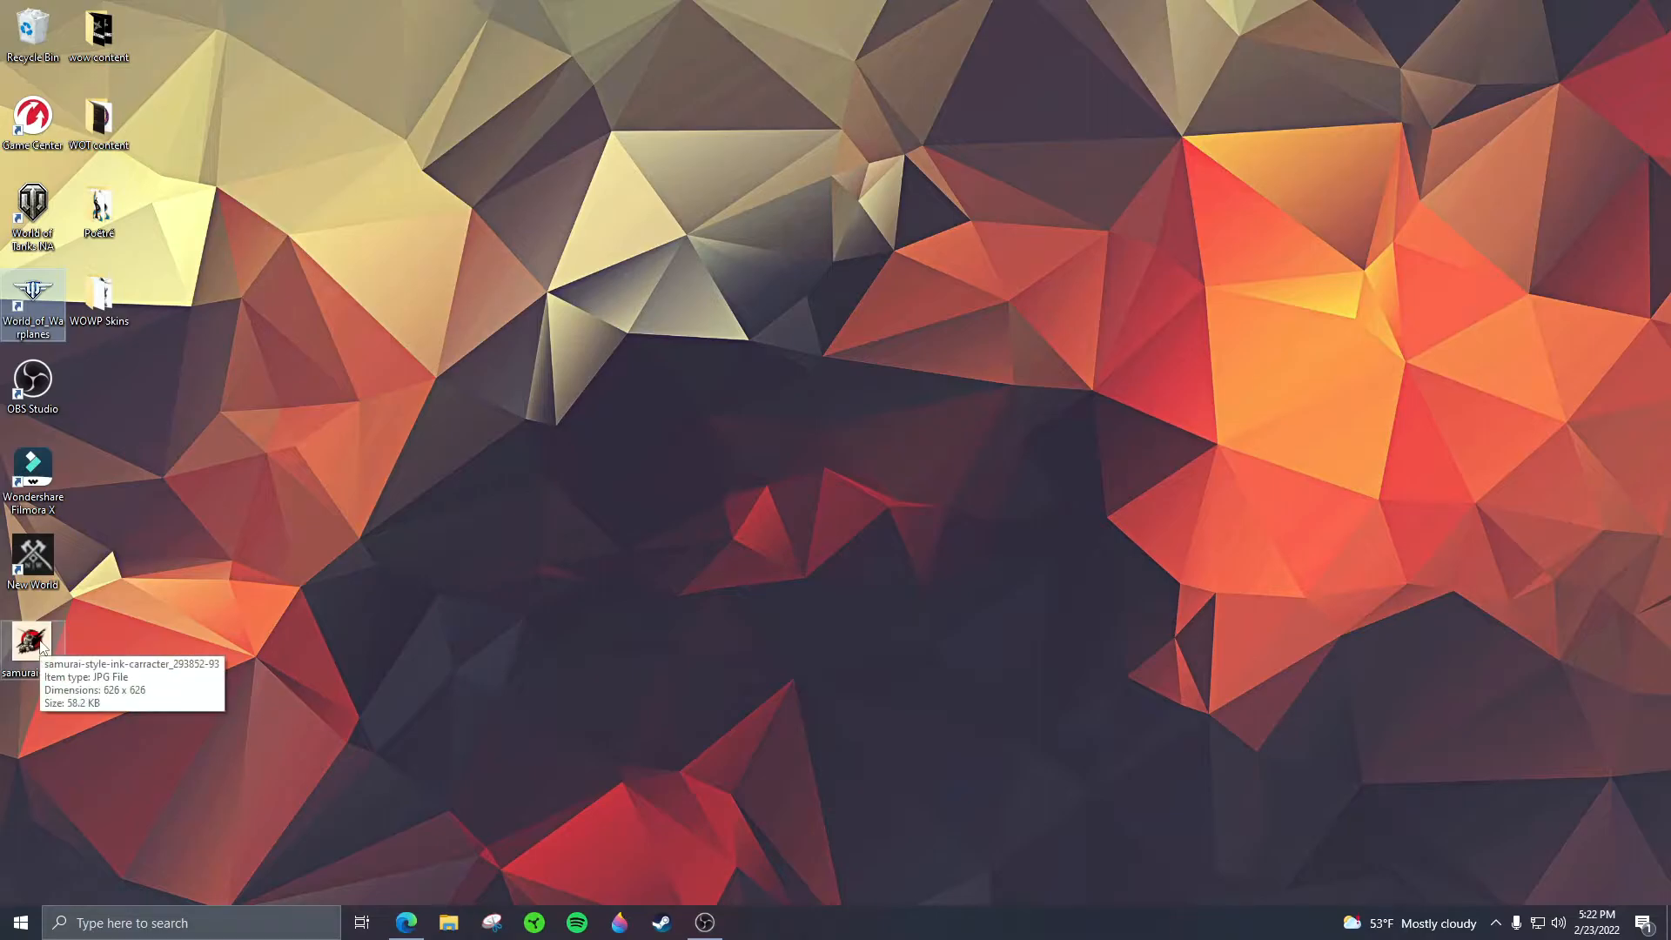
Step: Open the World of Warplanes shortcut's file location and go to the res\packages folder
click(369, 582)
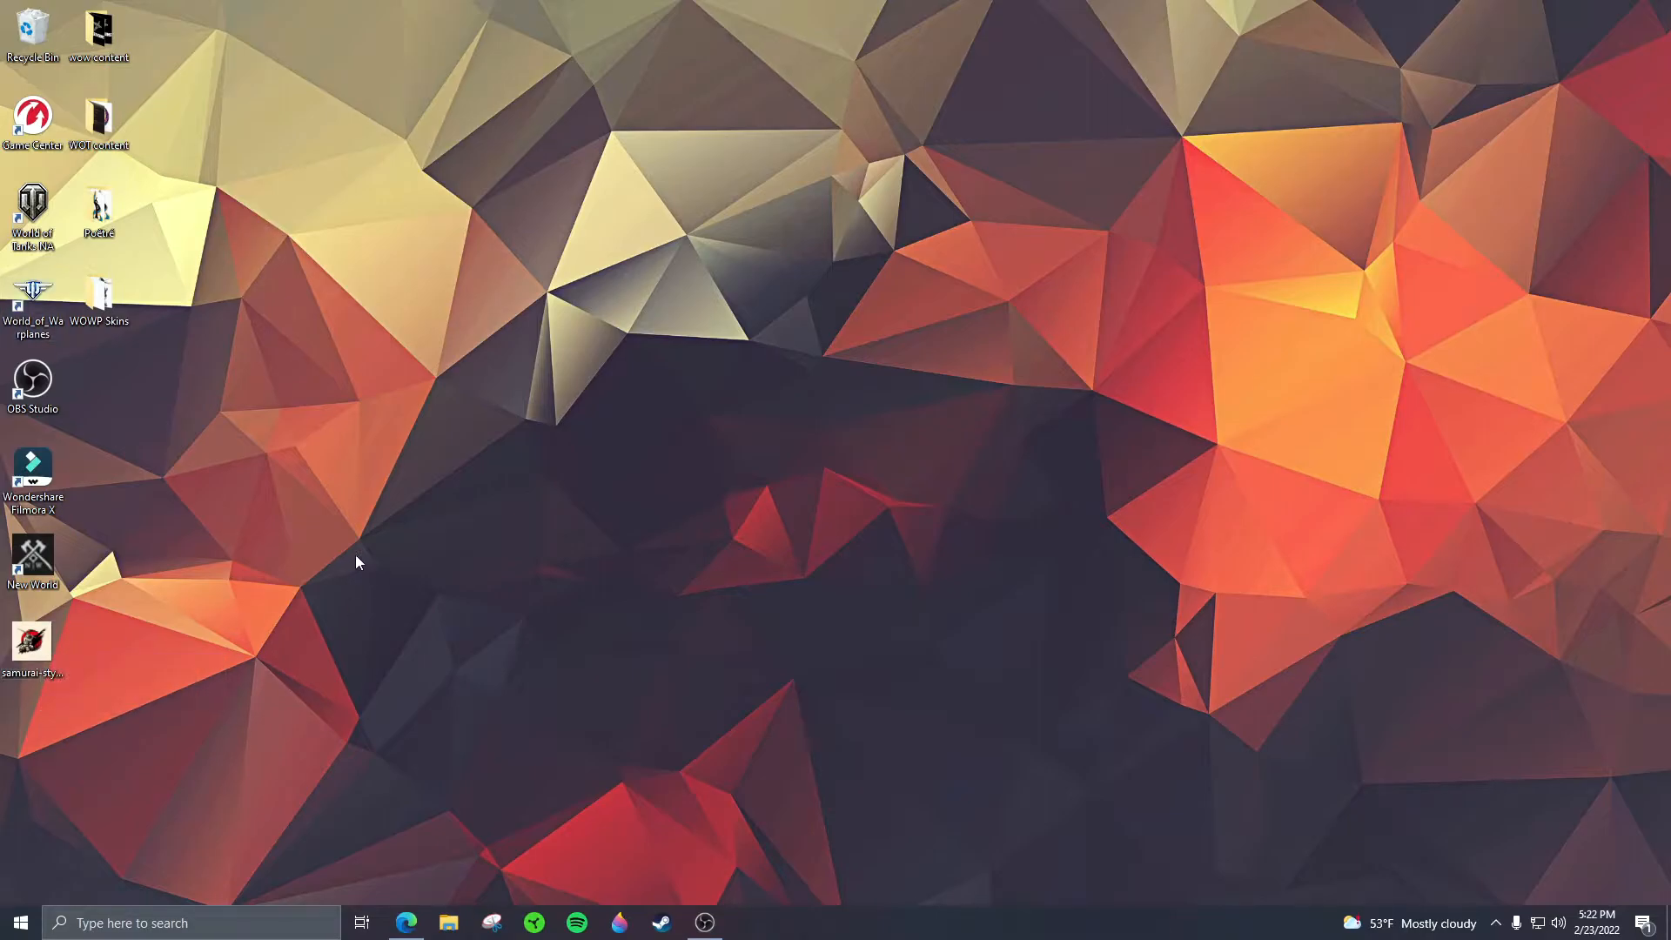
right_click(39, 299)
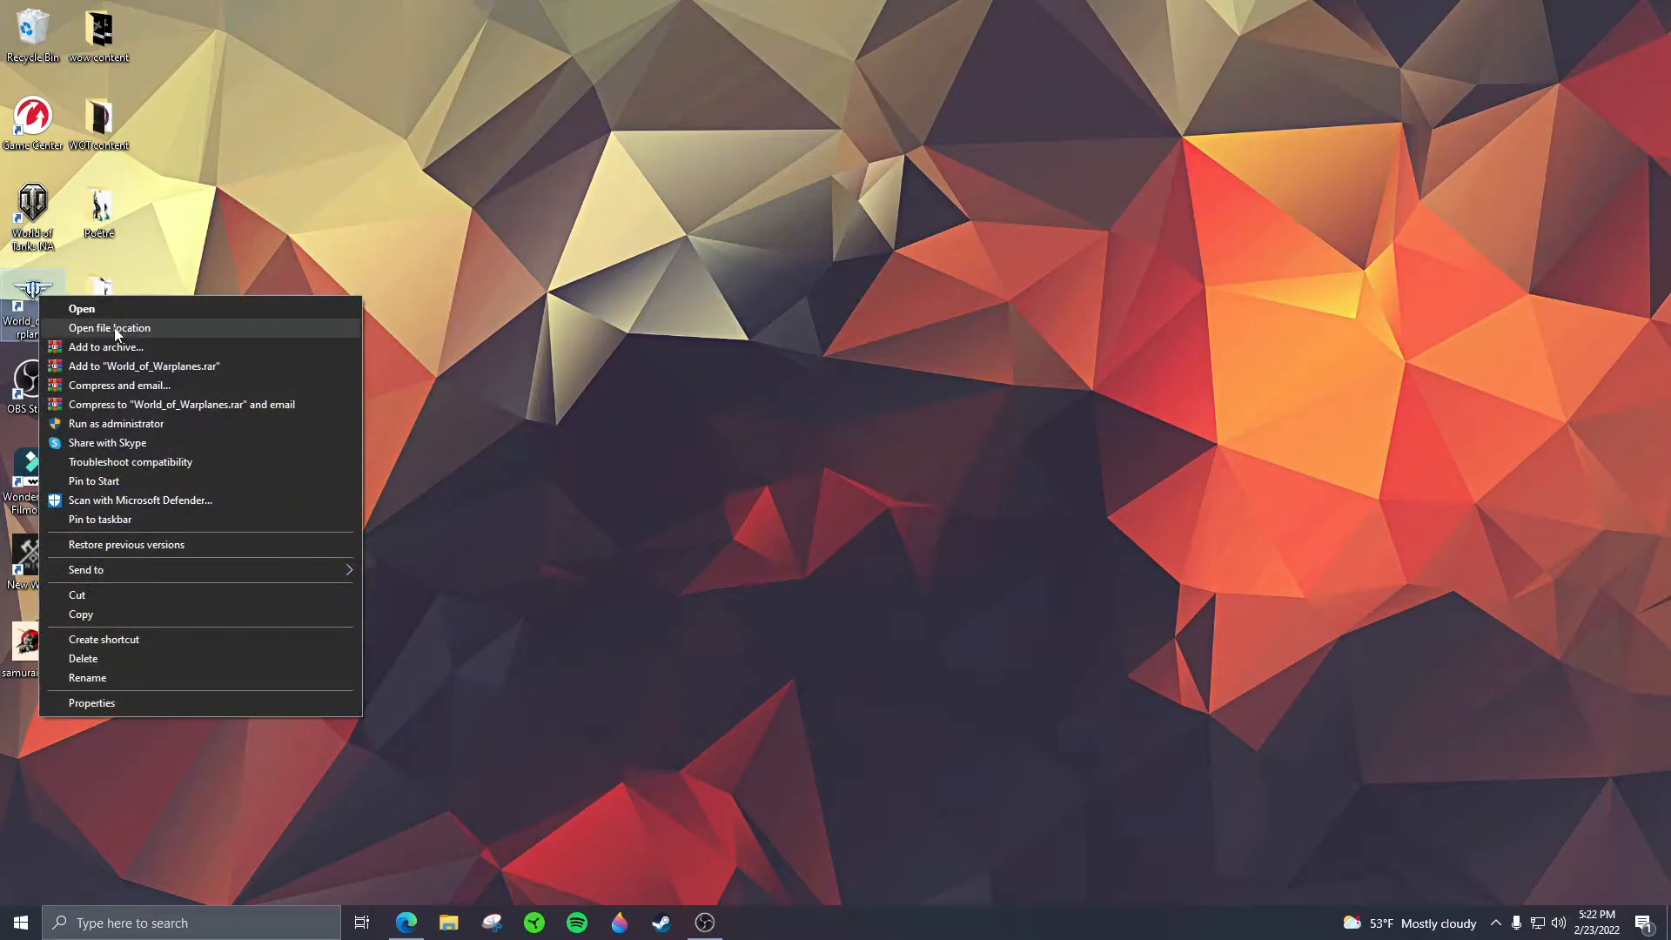
click(113, 328)
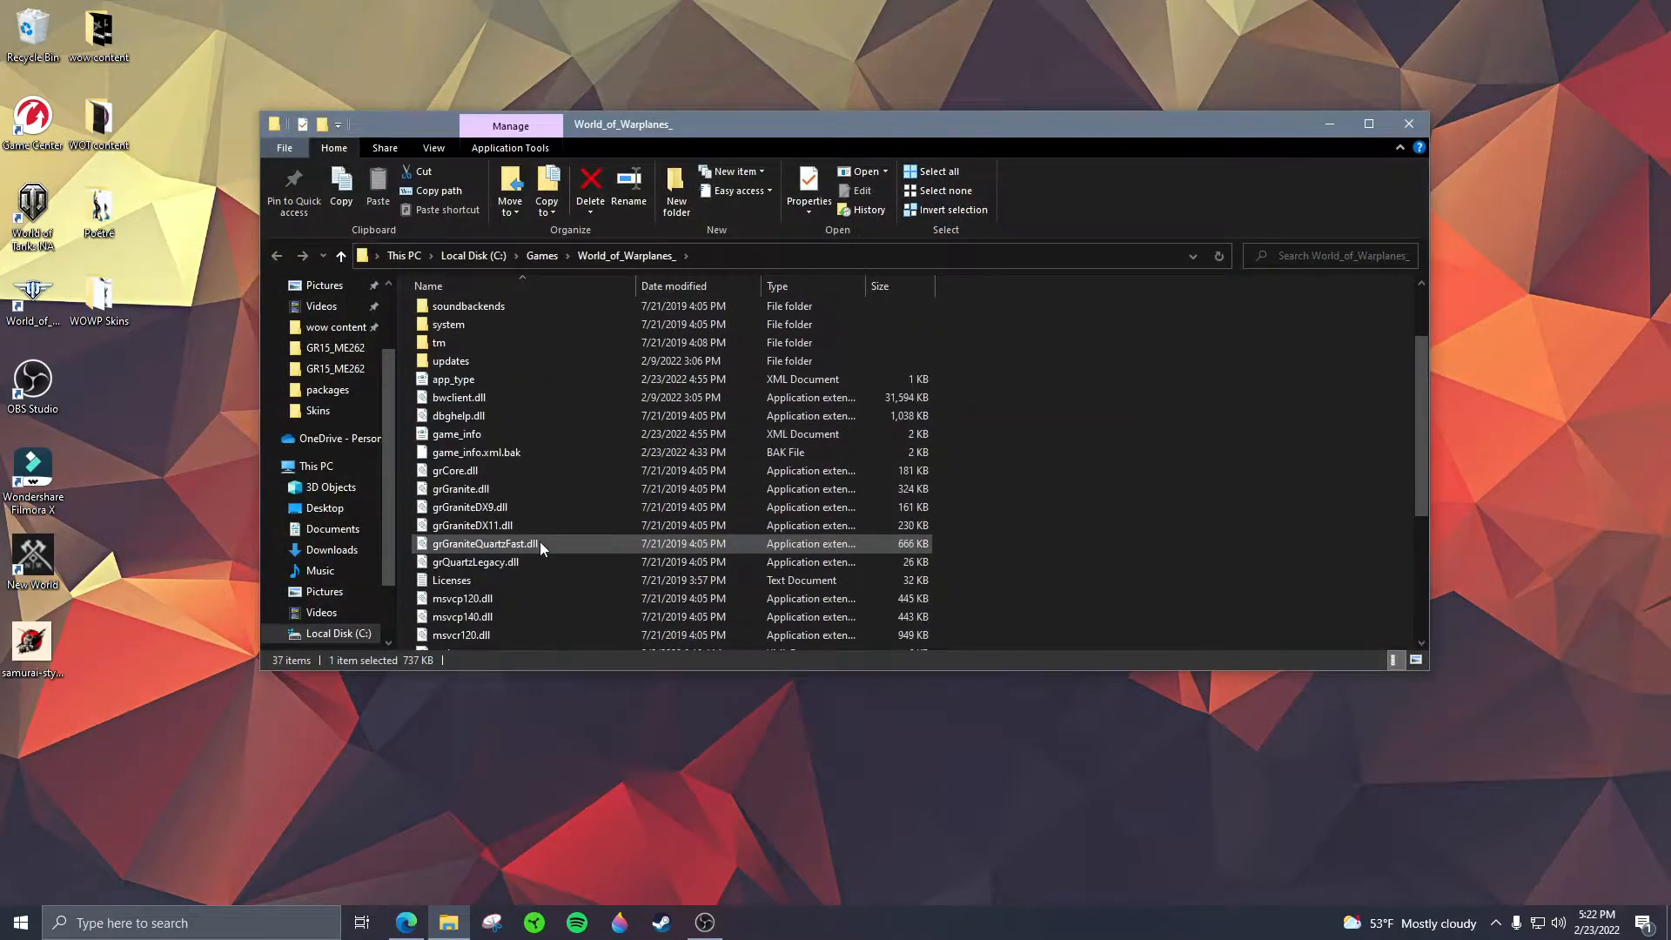
scroll(545, 548, up, 2)
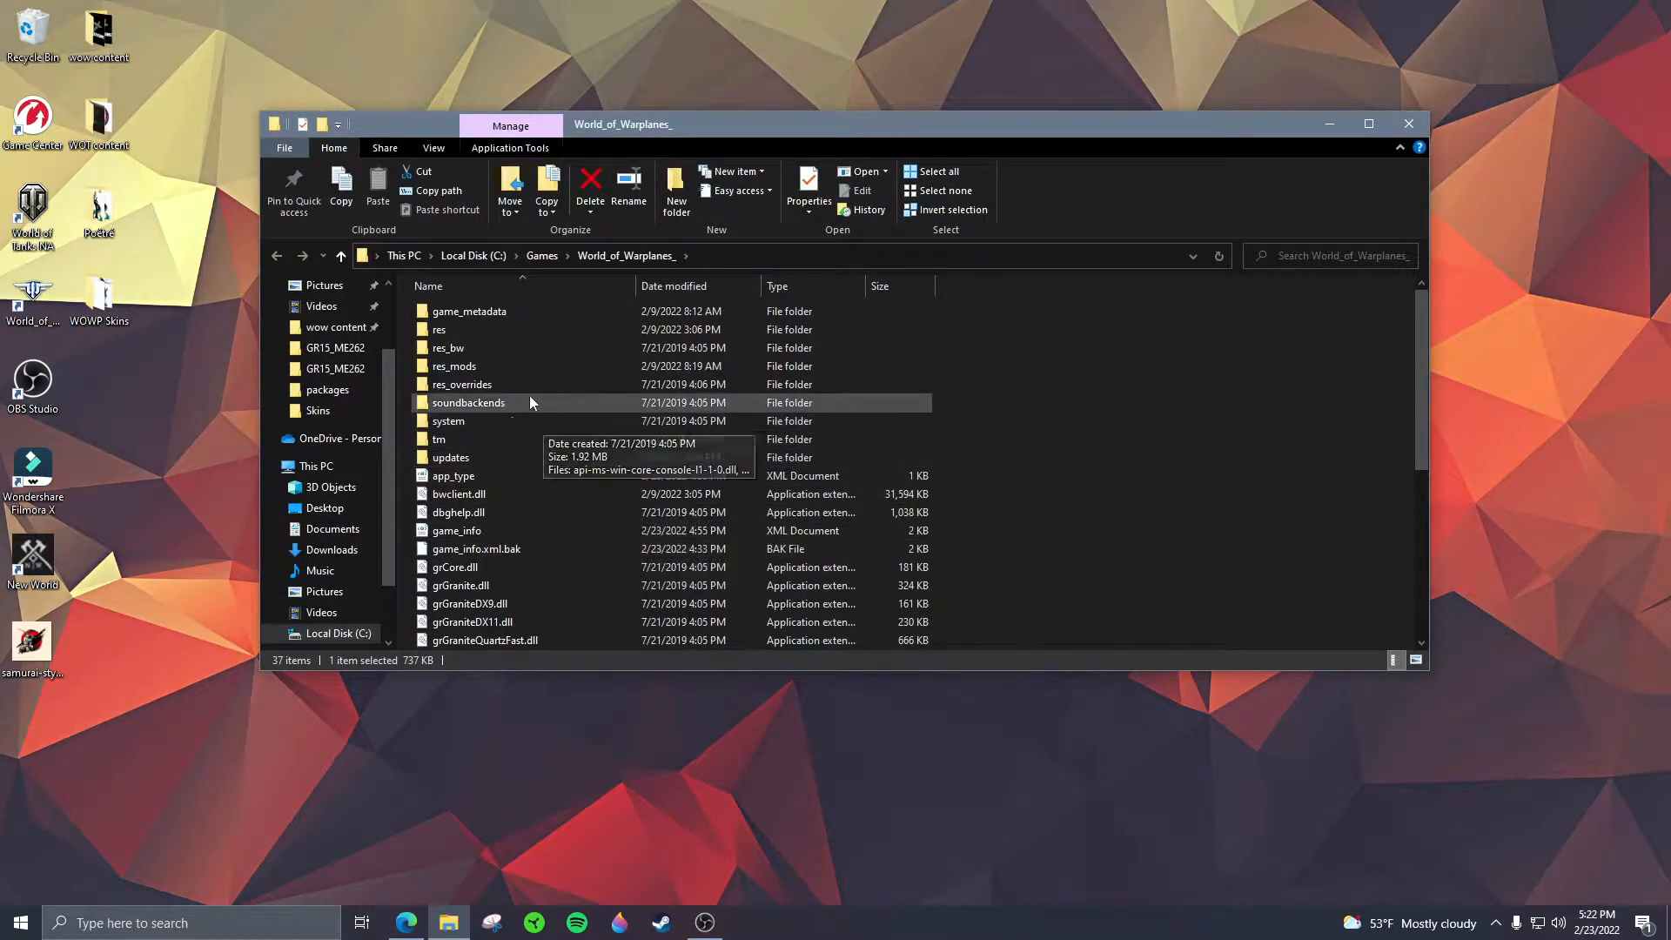
double_click(508, 335)
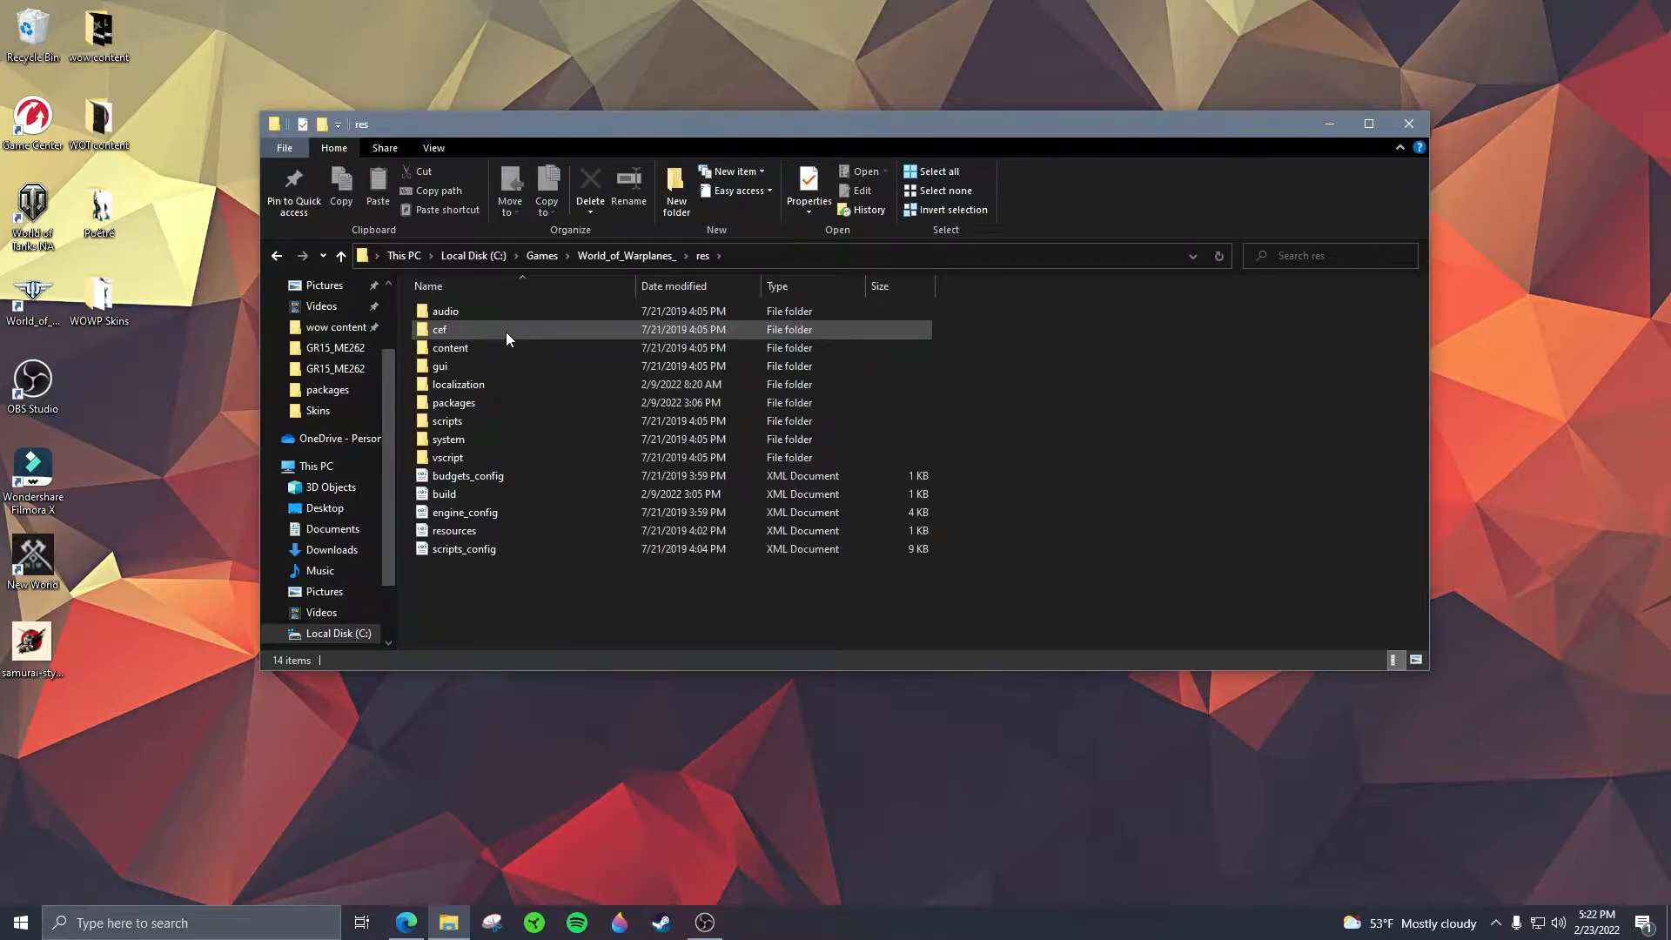
double_click(487, 404)
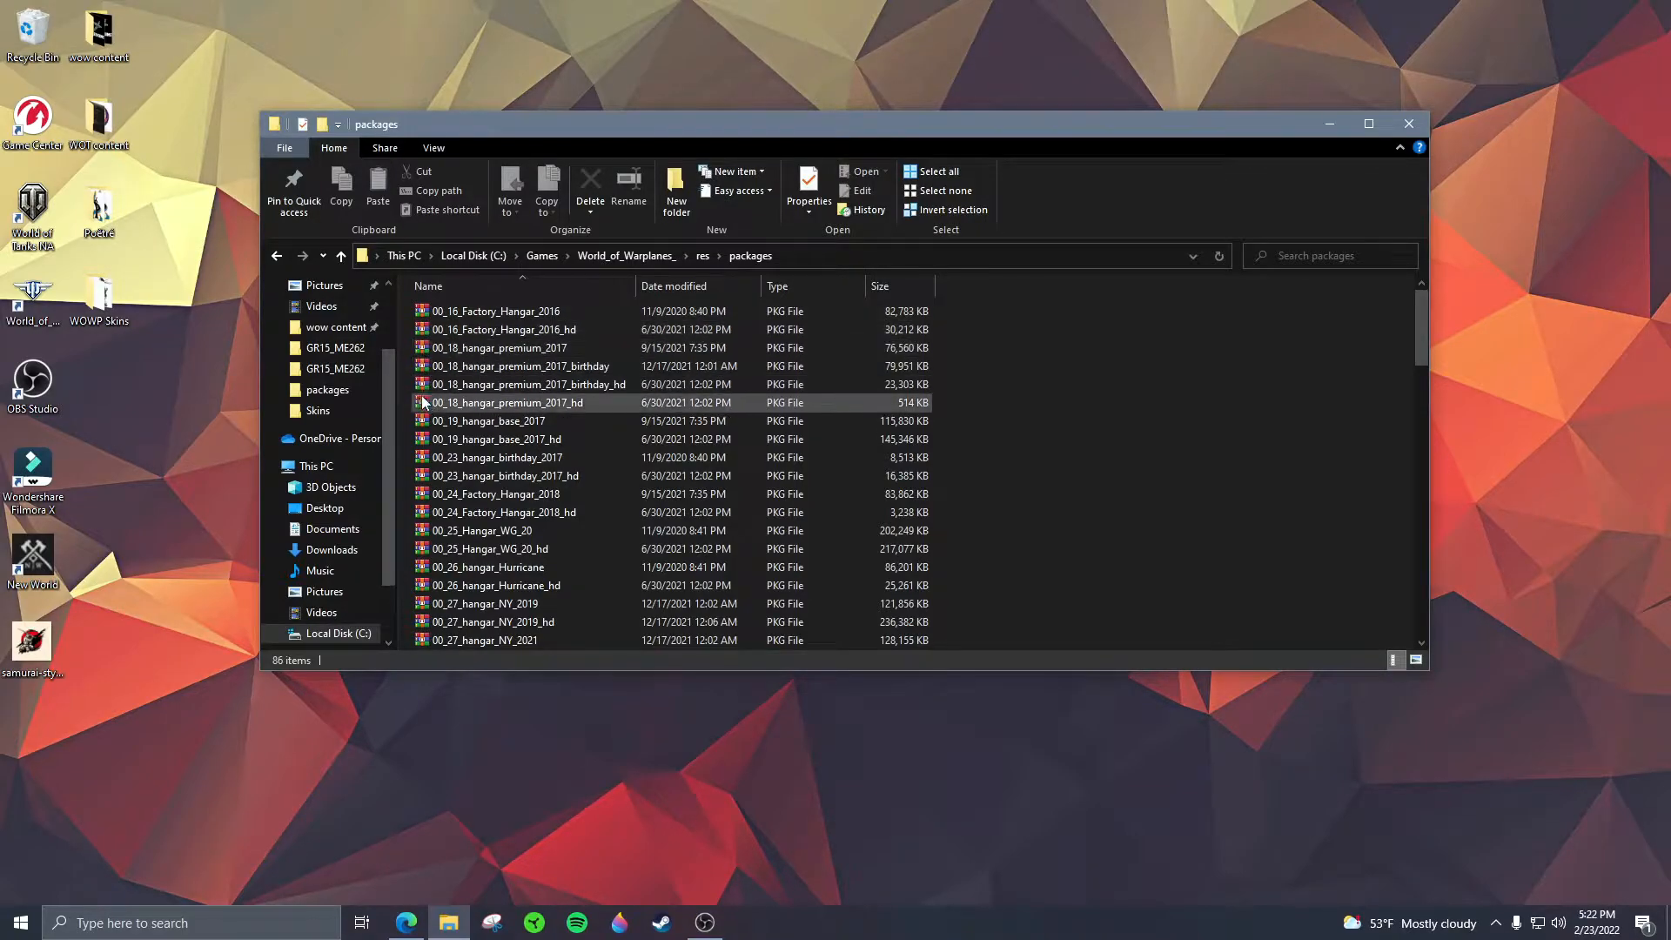
Step: Open the shared_content_aircrafts package in WinRAR and enter its vehicles folder
scroll(502, 344, down, 5)
scroll(502, 344, down, 10)
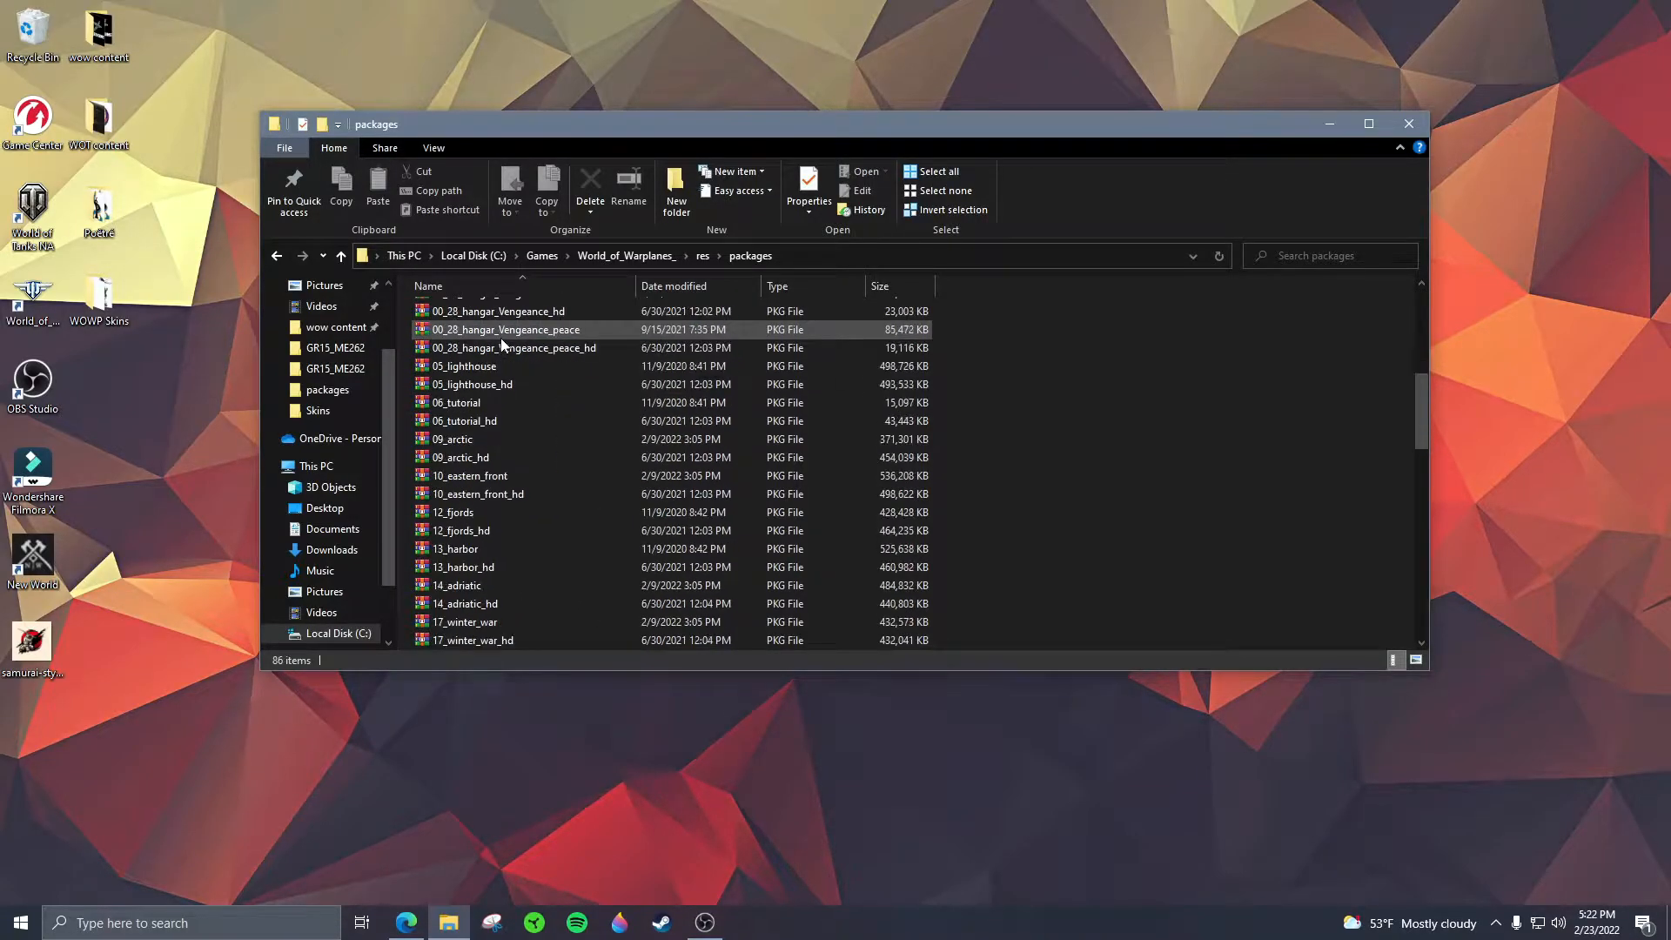
scroll(503, 347, down, 2)
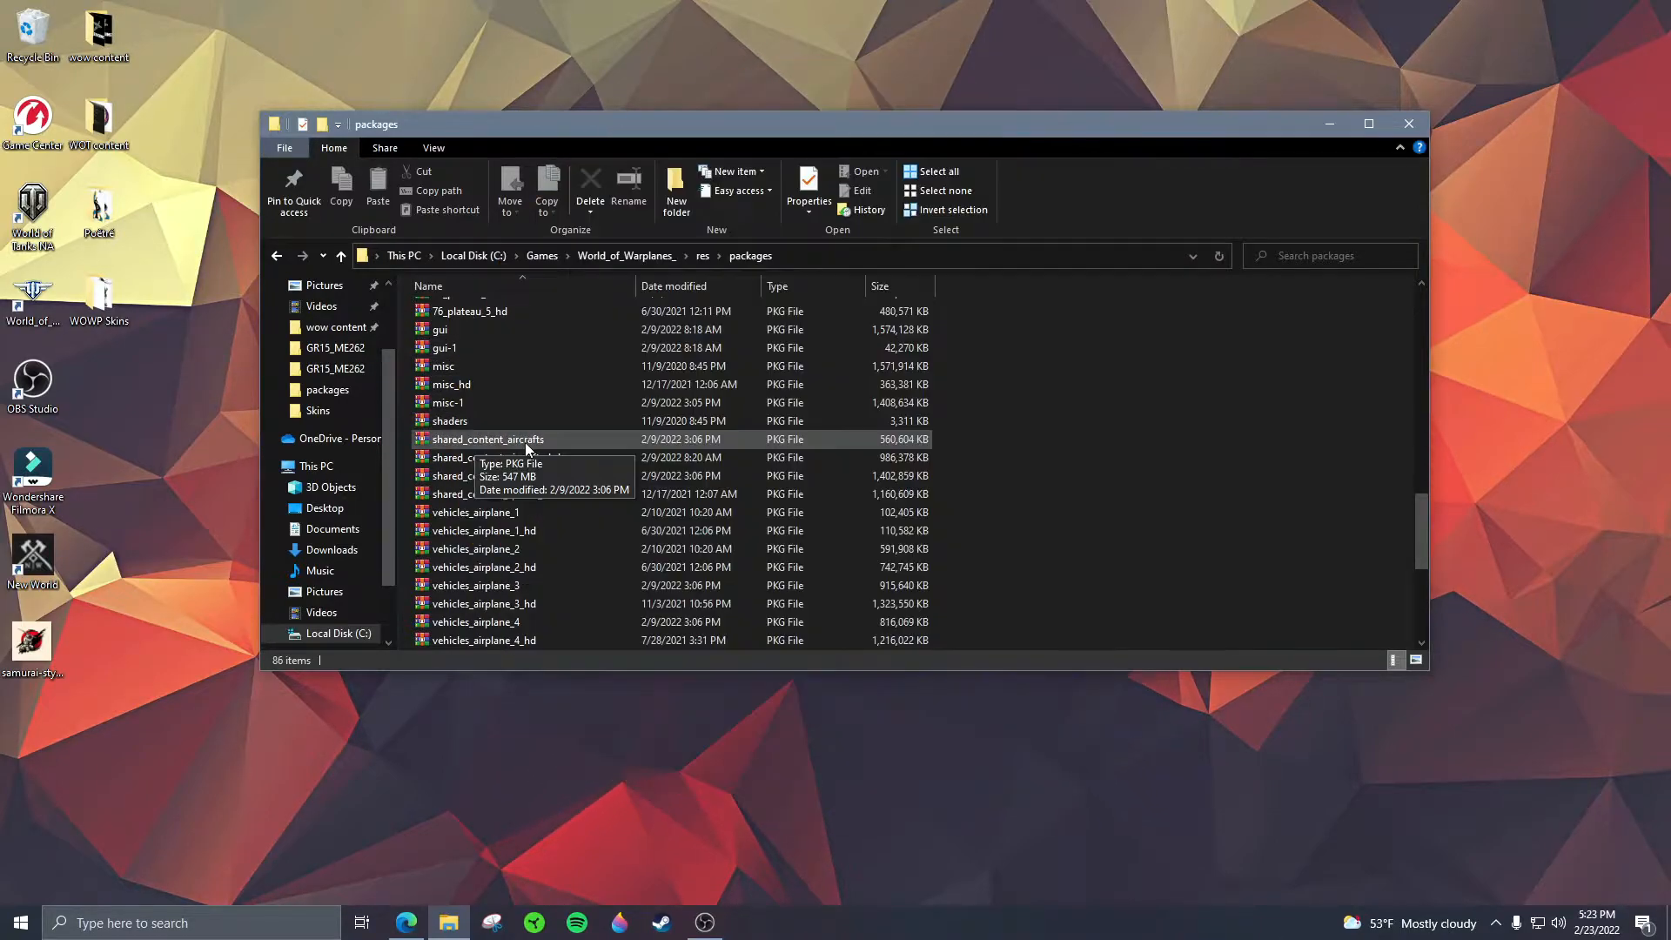
double_click(517, 442)
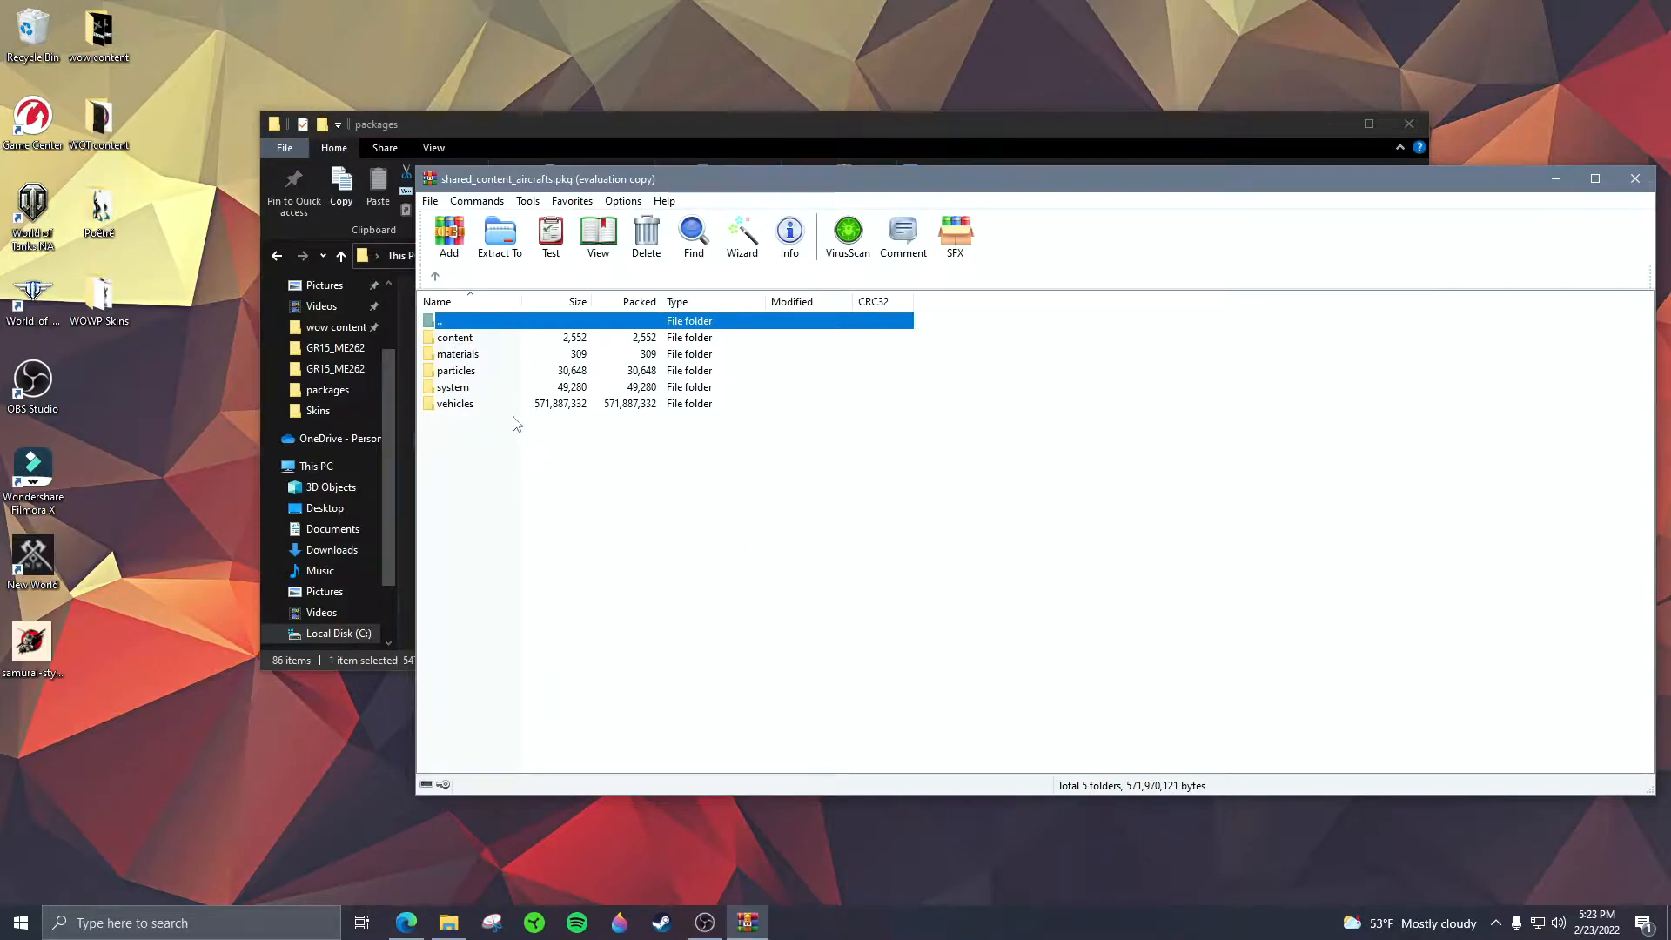
double_click(464, 406)
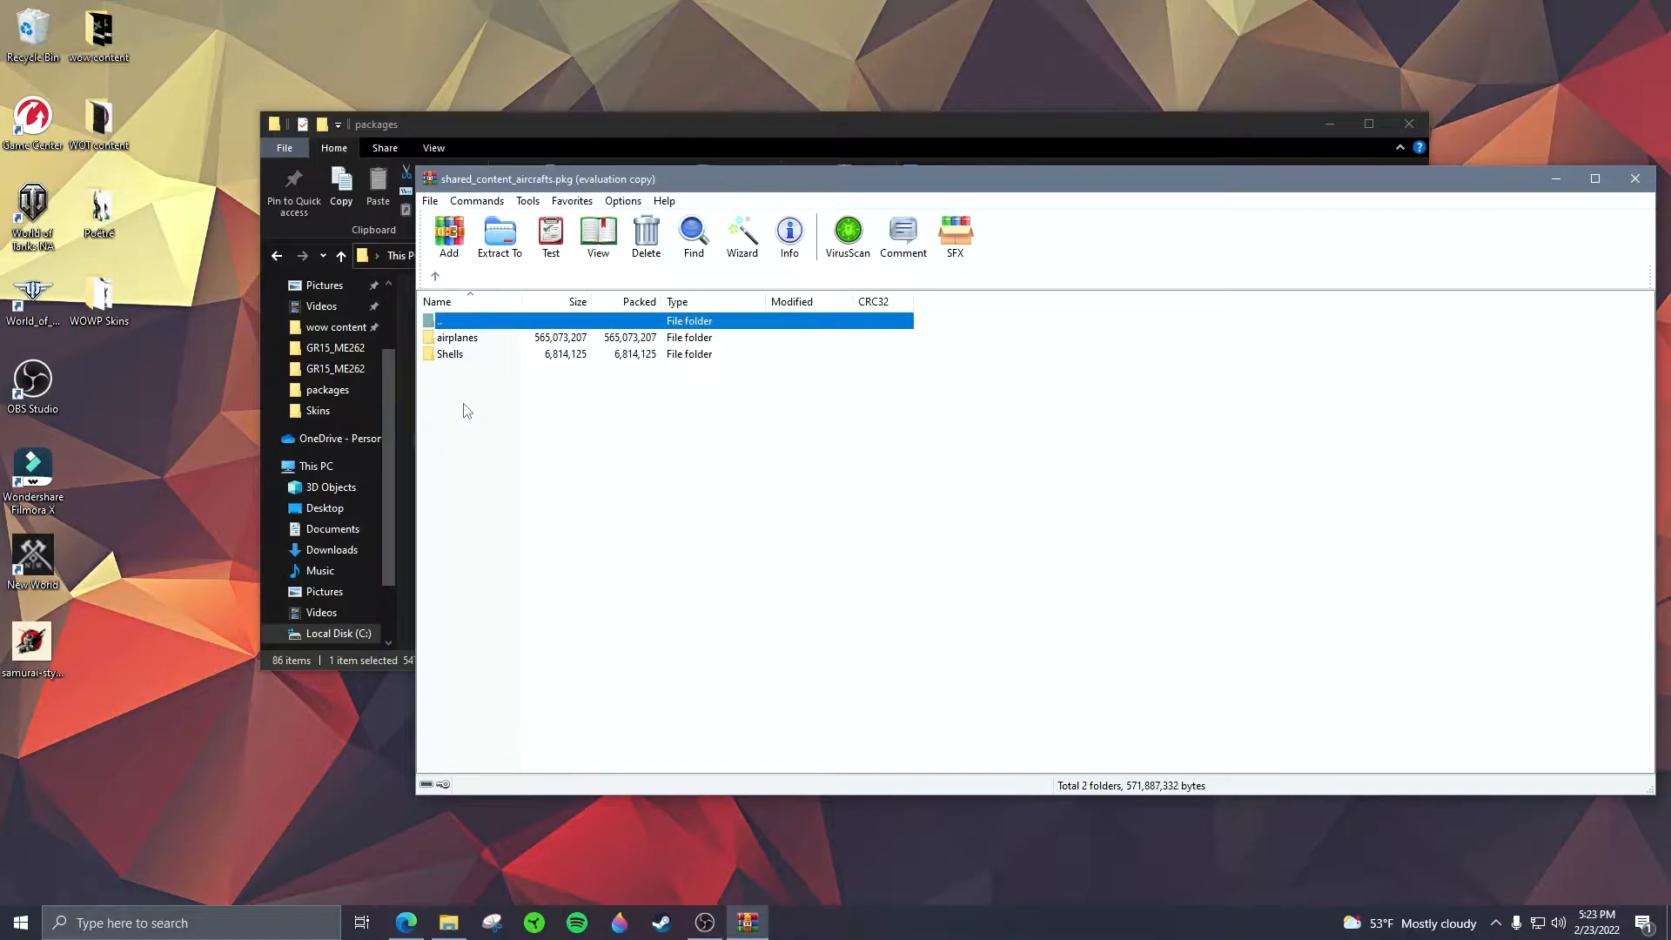
Step: Go to the airplanes\common\decals\decor folder inside the archive and reach the end of its DDS file list
double_click(476, 340)
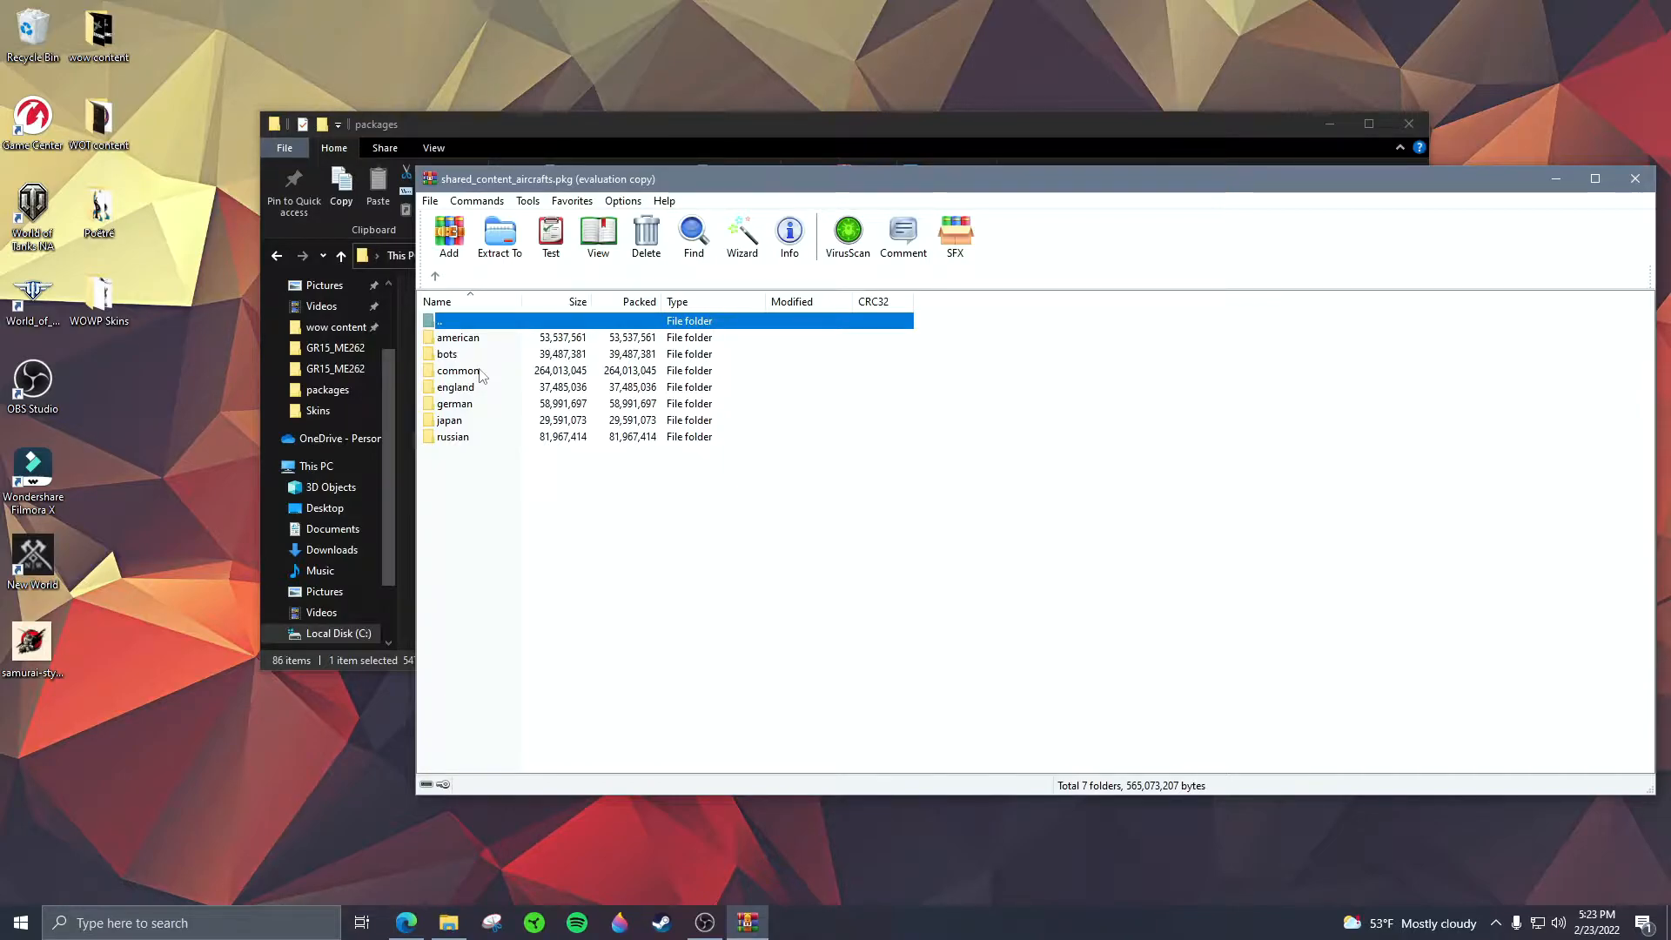
double_click(458, 370)
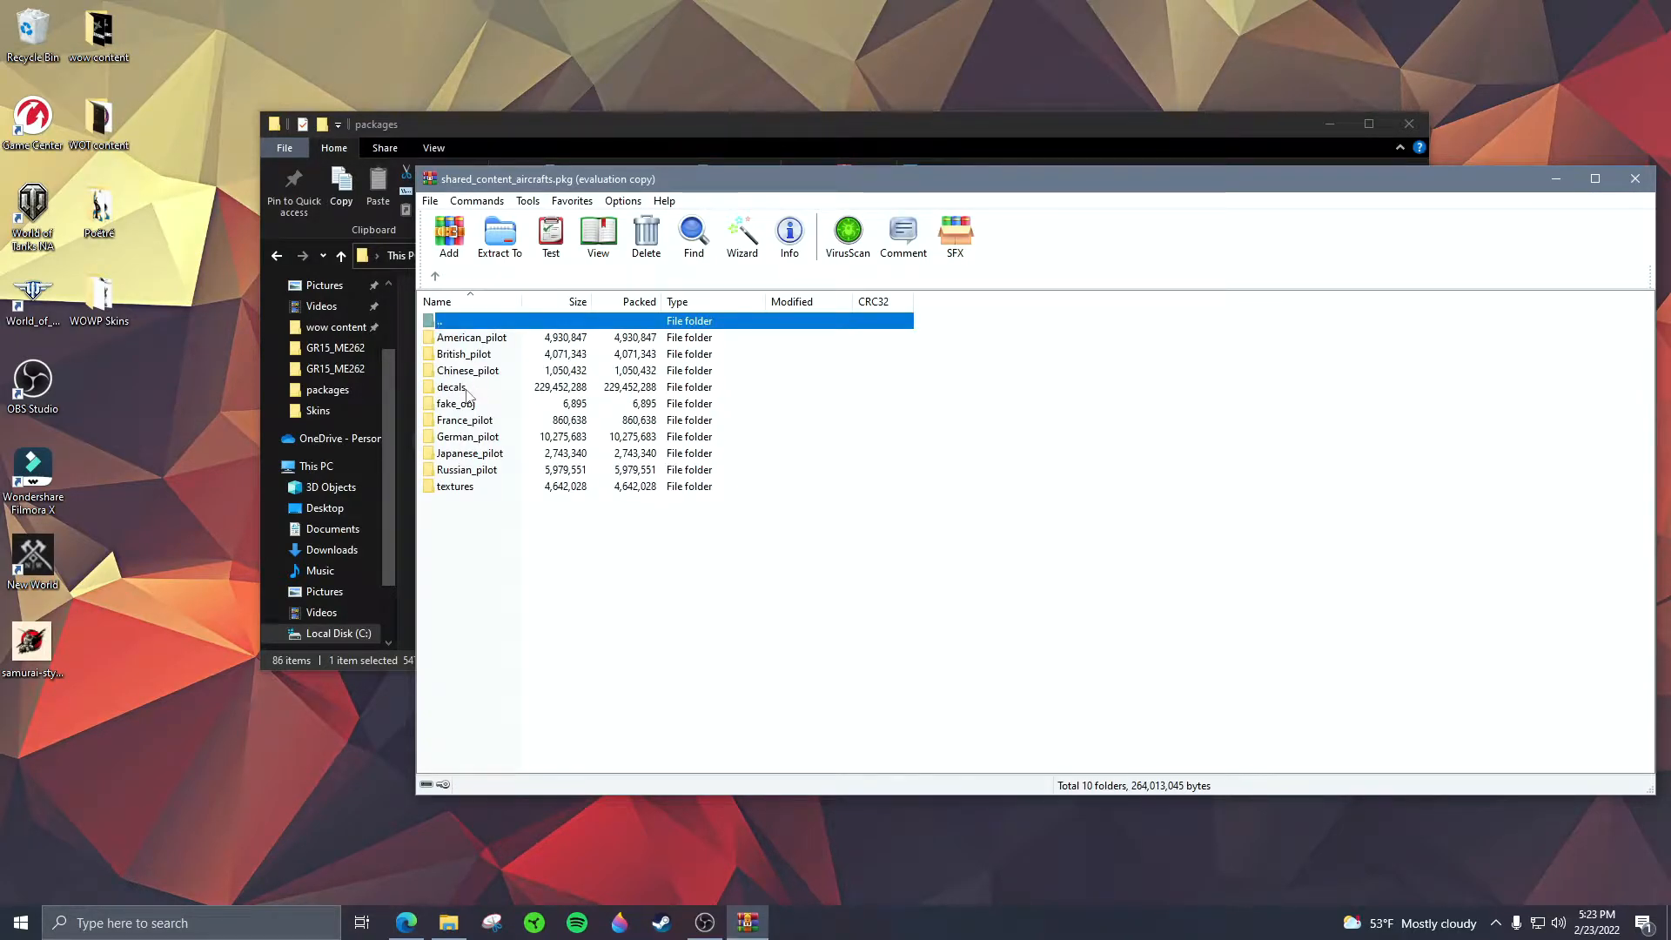
double_click(467, 389)
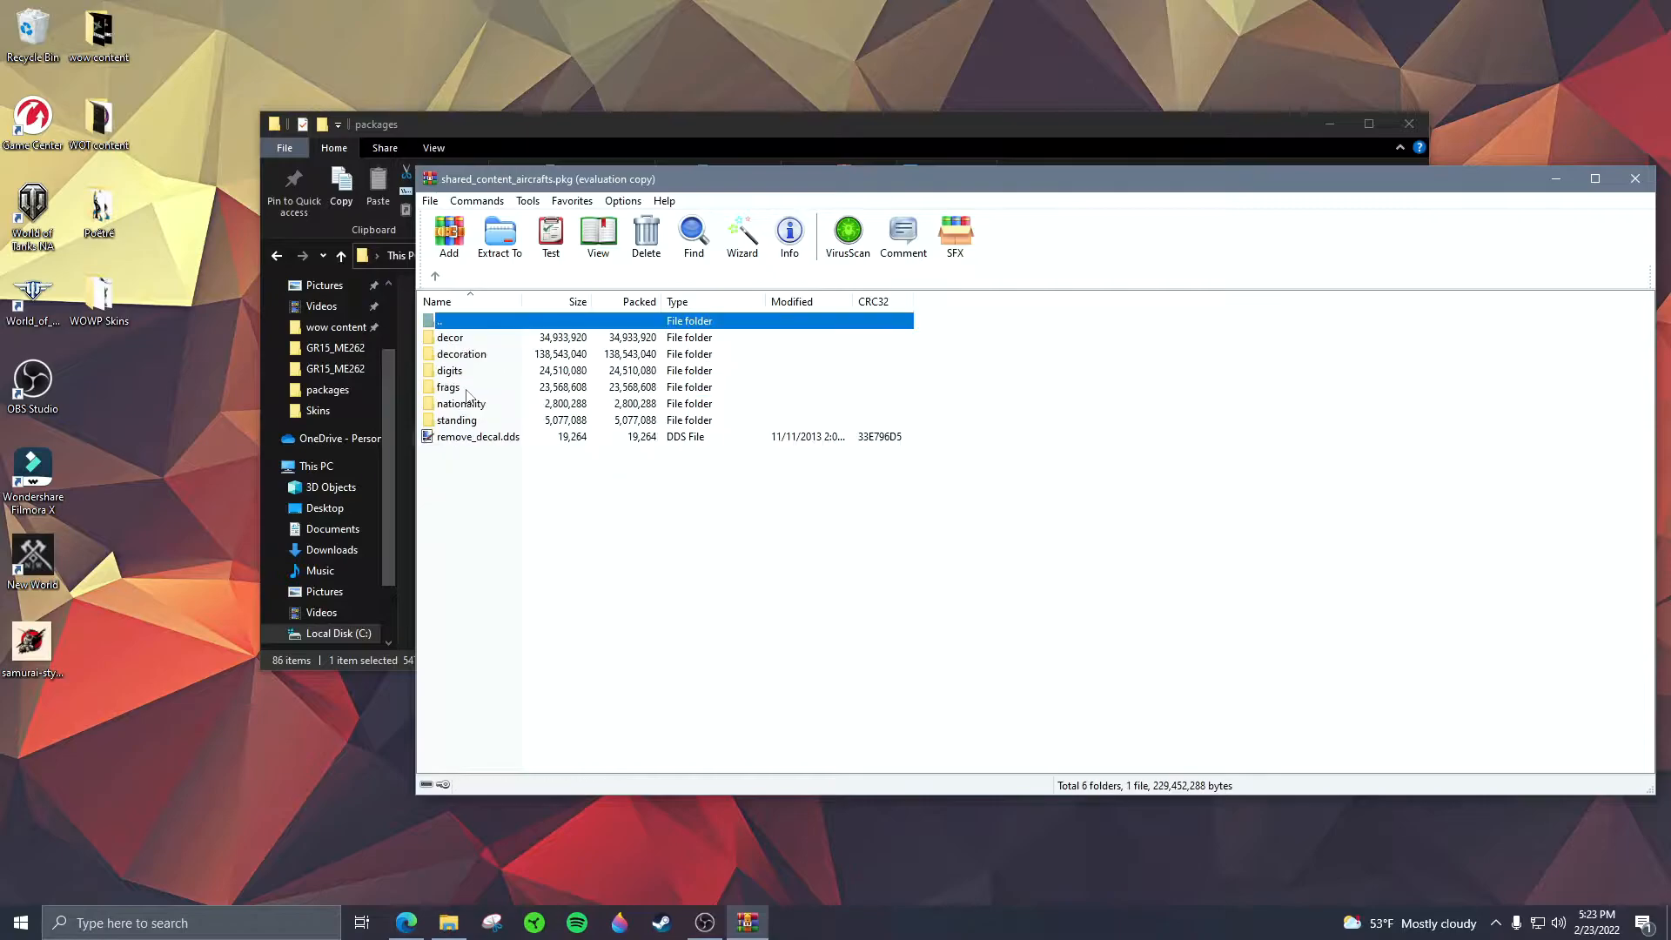
double_click(478, 342)
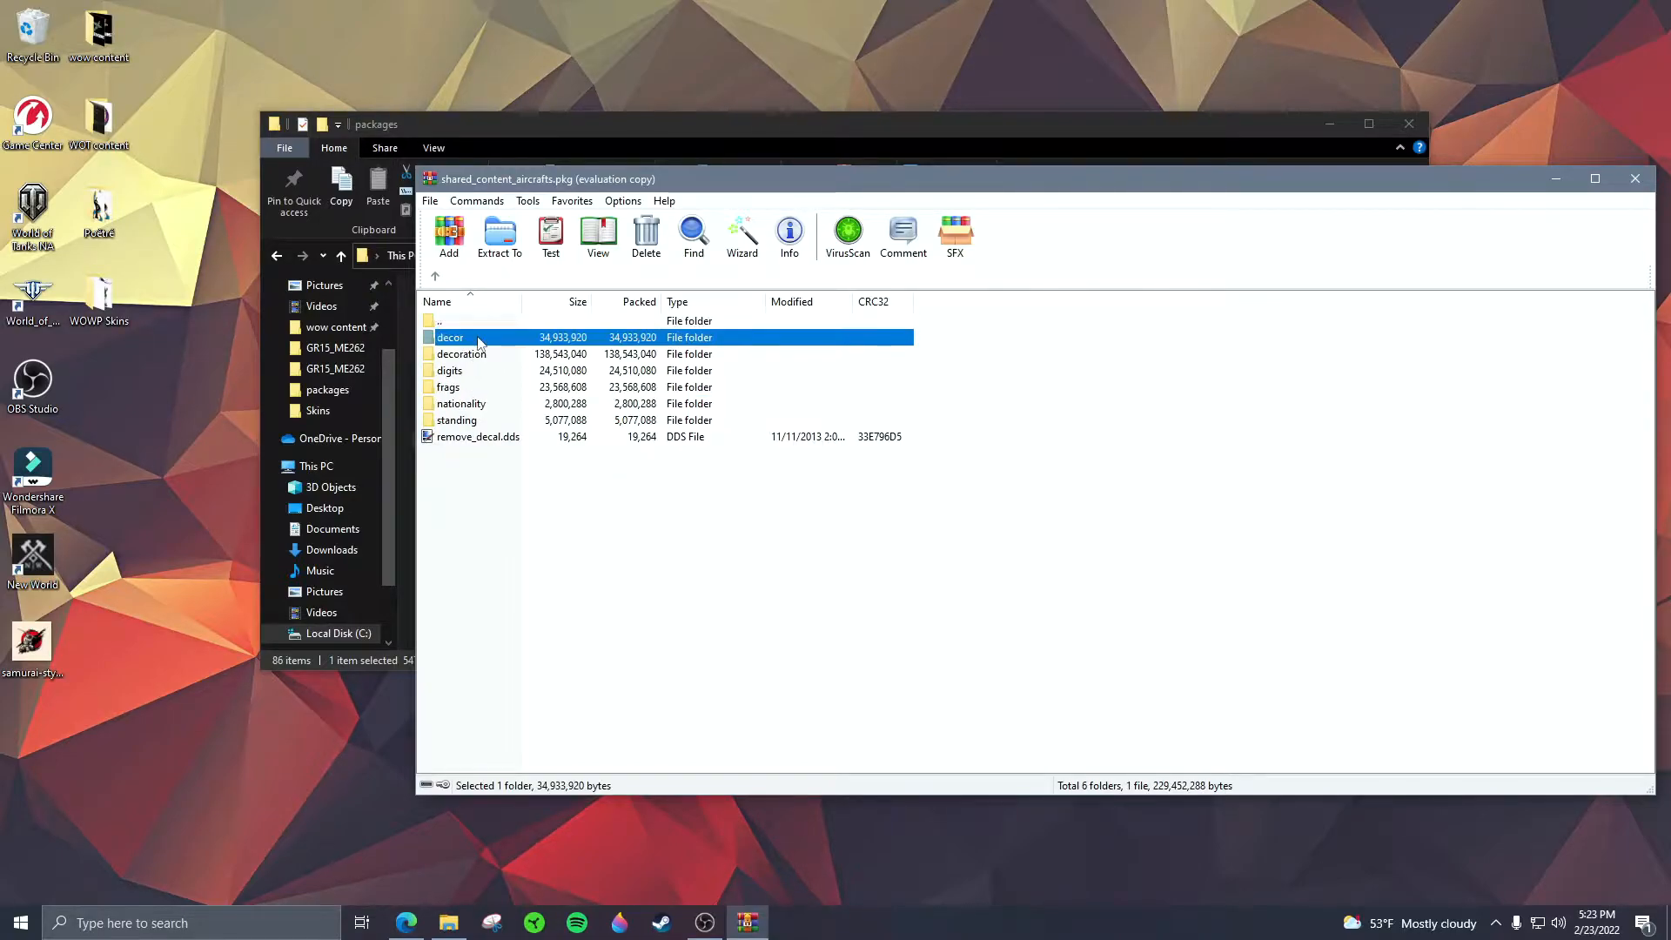
scroll(591, 402, down, 8)
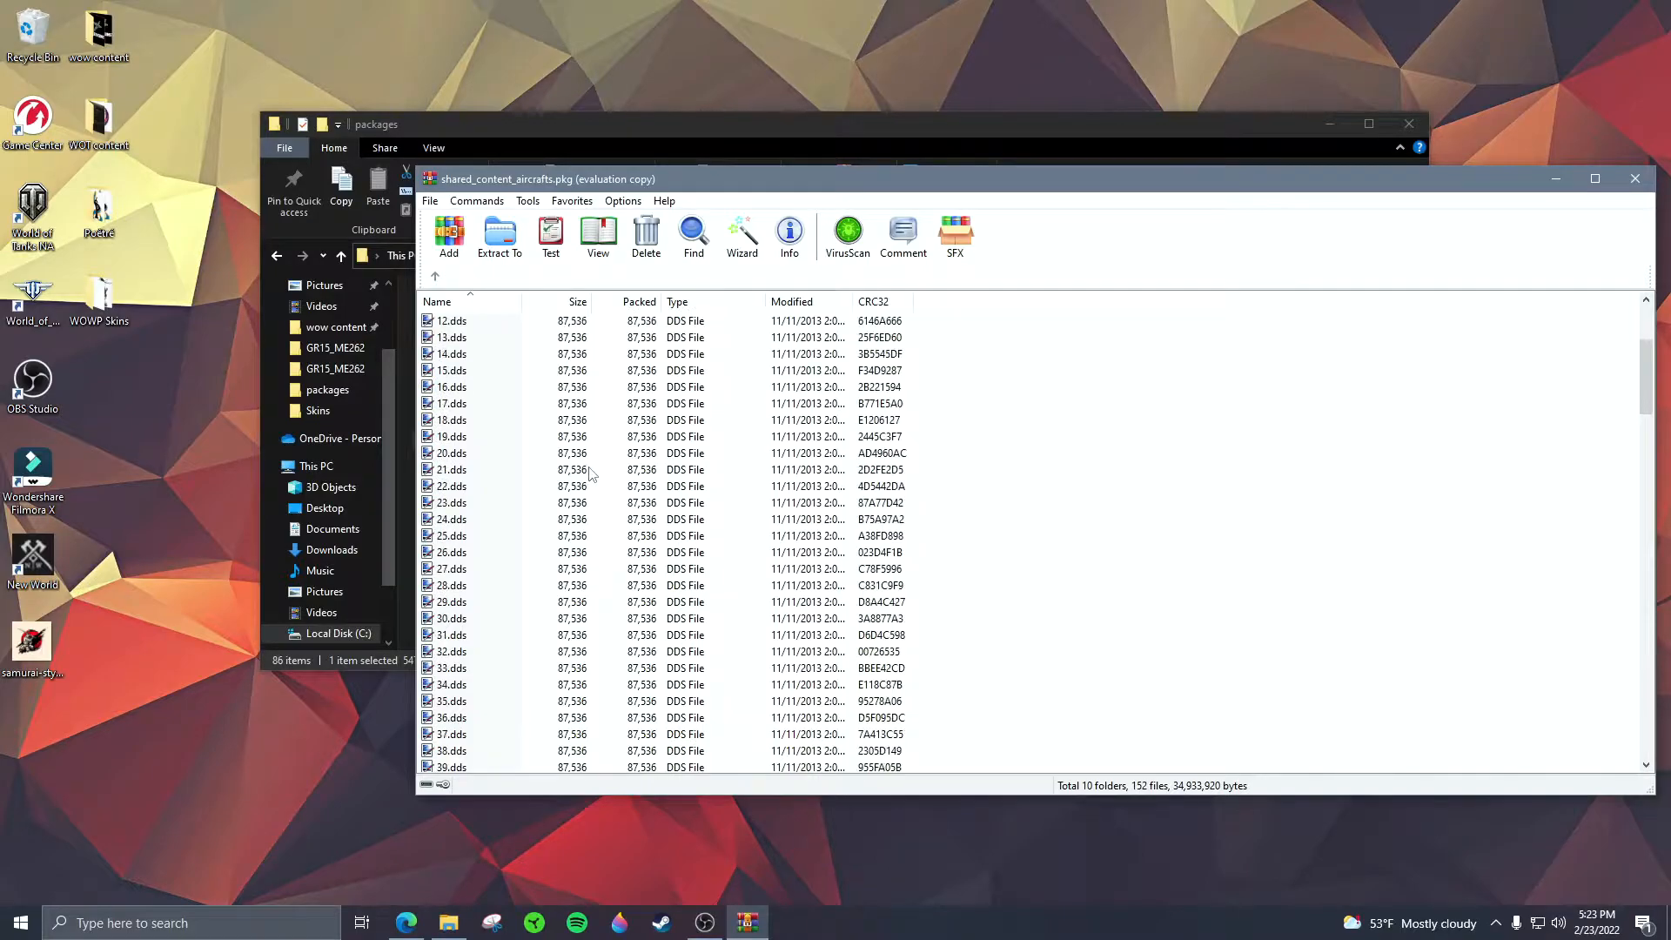
scroll(502, 370, down, 15)
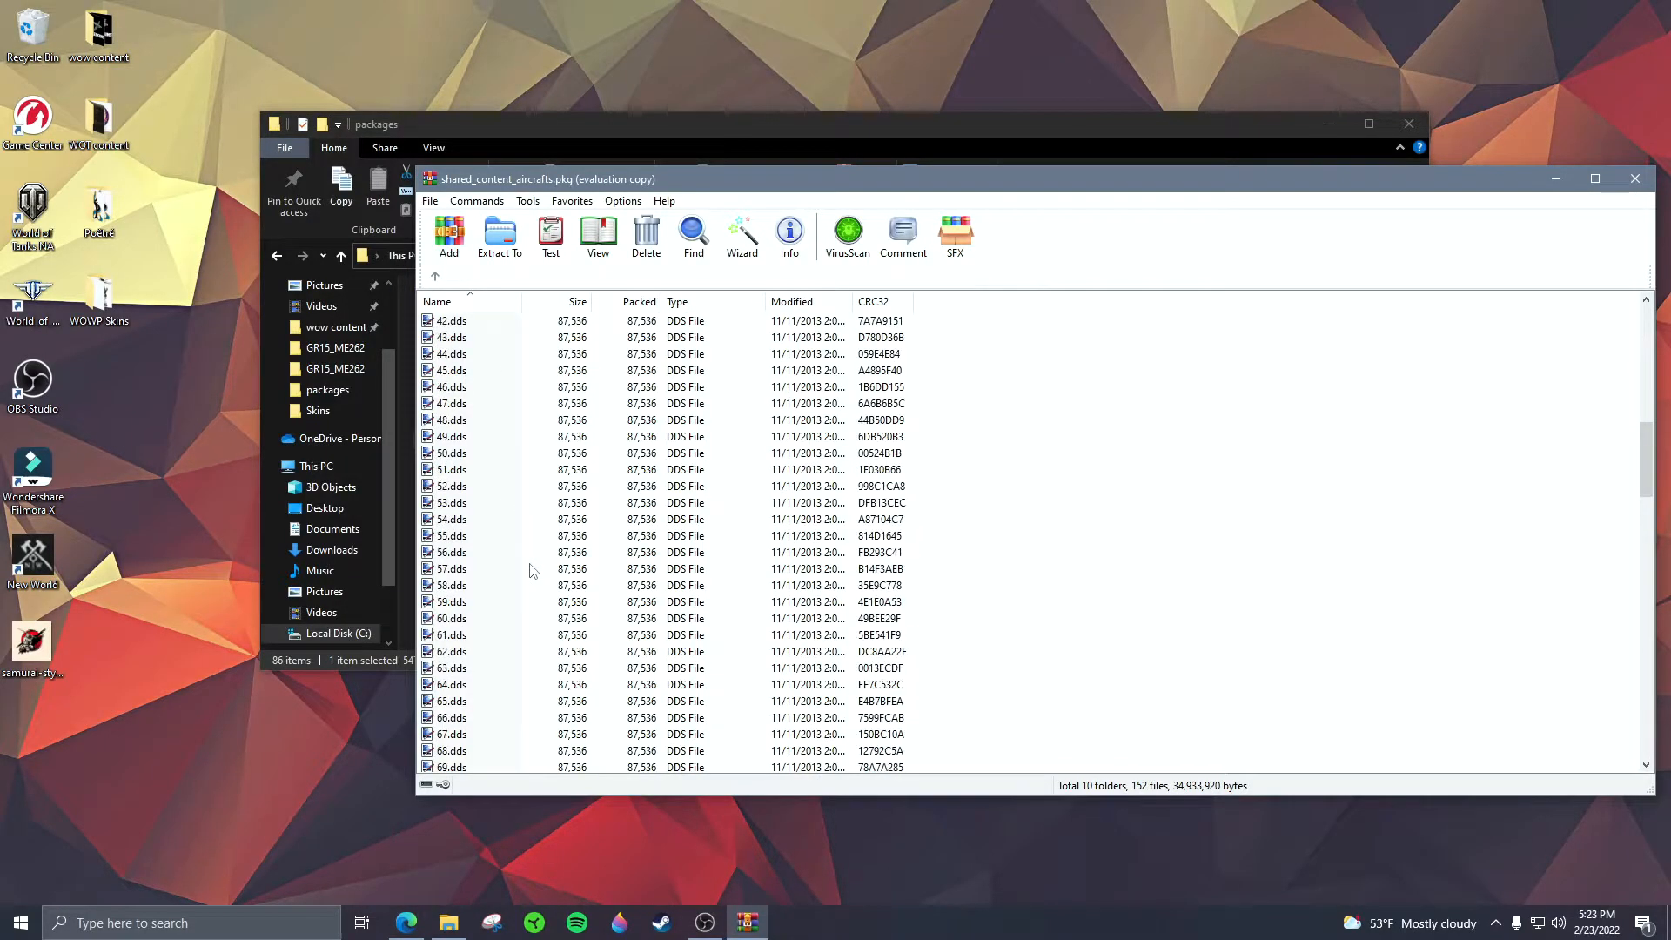
drag(1647, 531, 1646, 711)
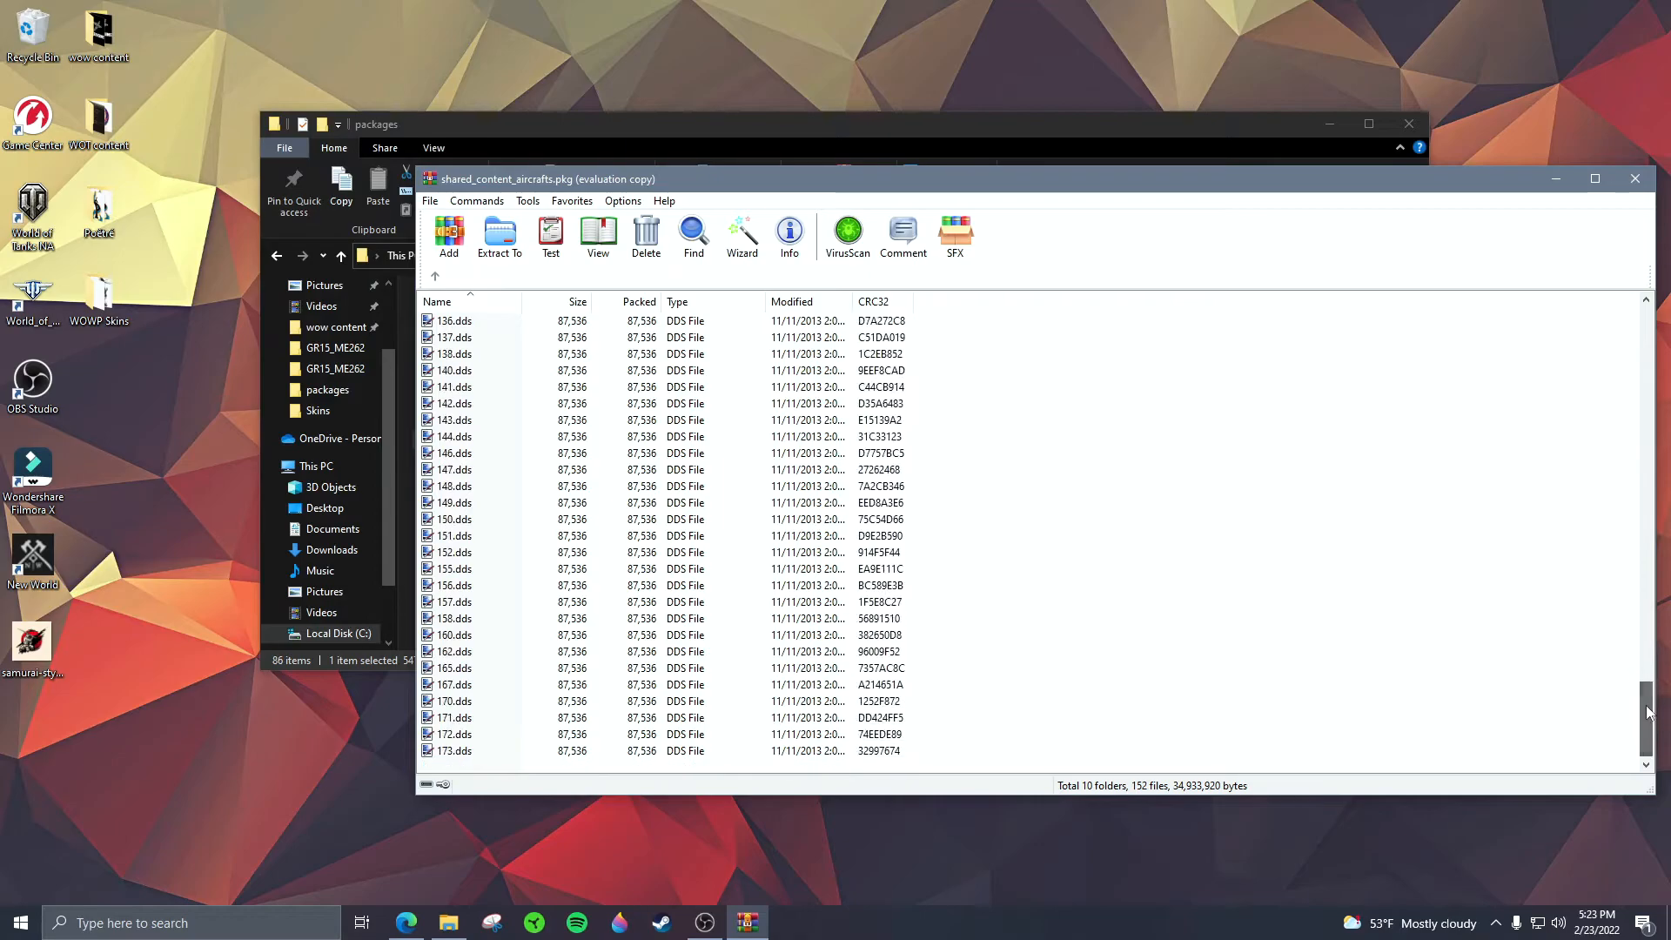
Step: Preview the decals 140.dds and 142.dds one after the other, closing each, and look through the neighbouring files
double_click(454, 371)
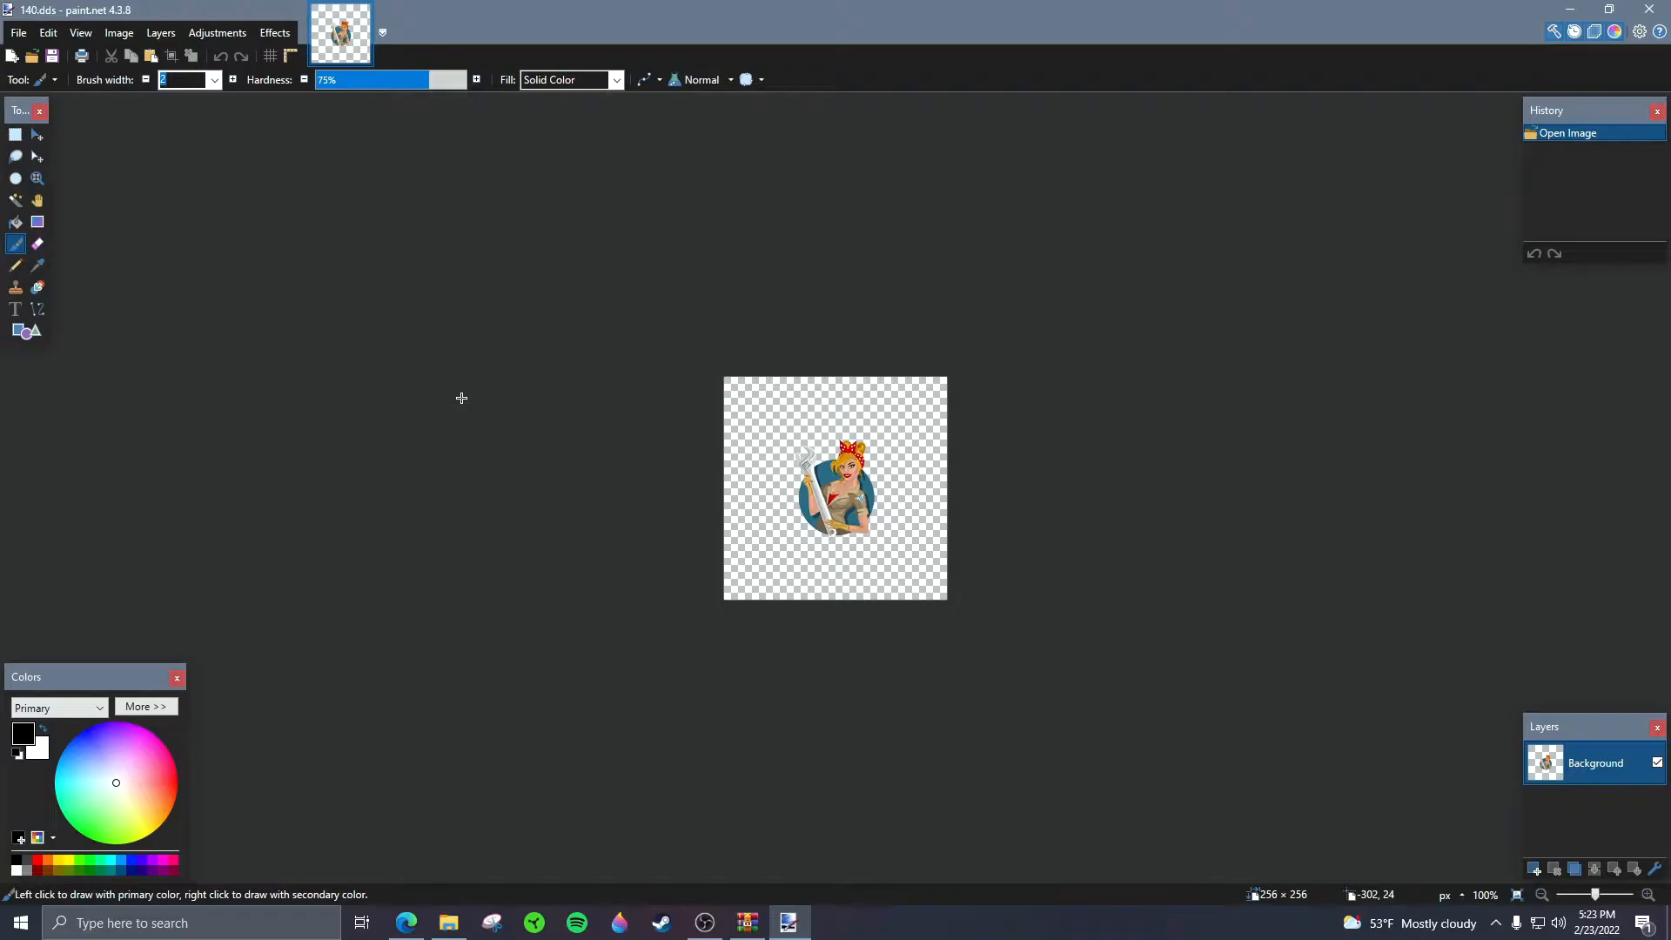
click(1657, 10)
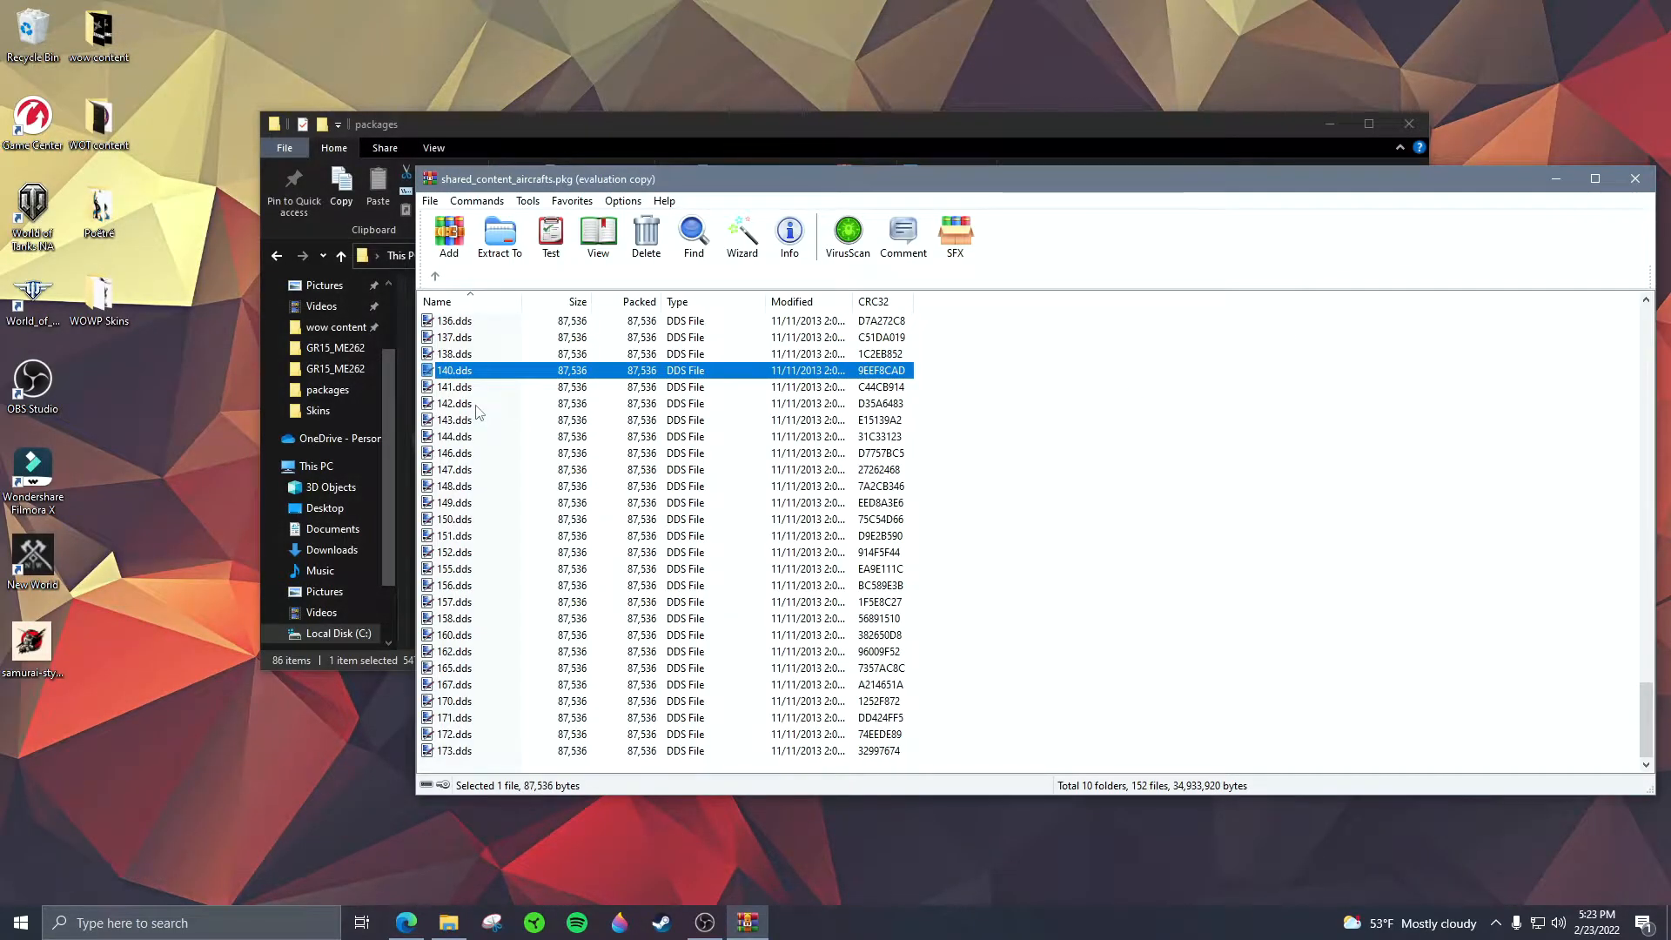
right_click(476, 405)
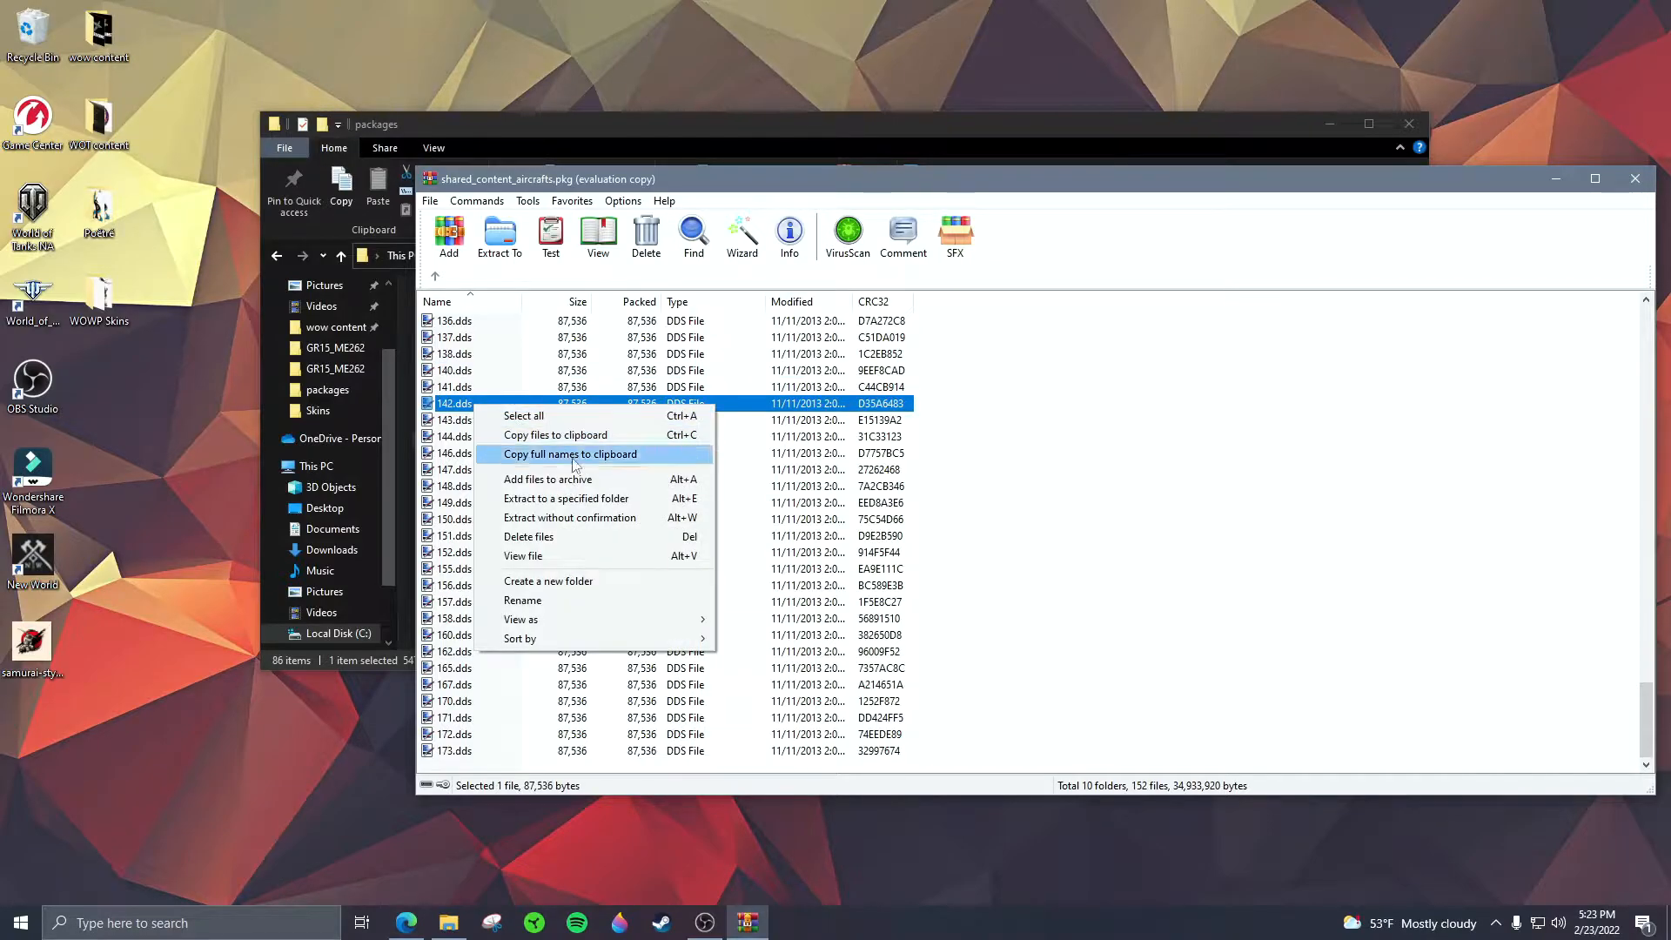
click(1103, 488)
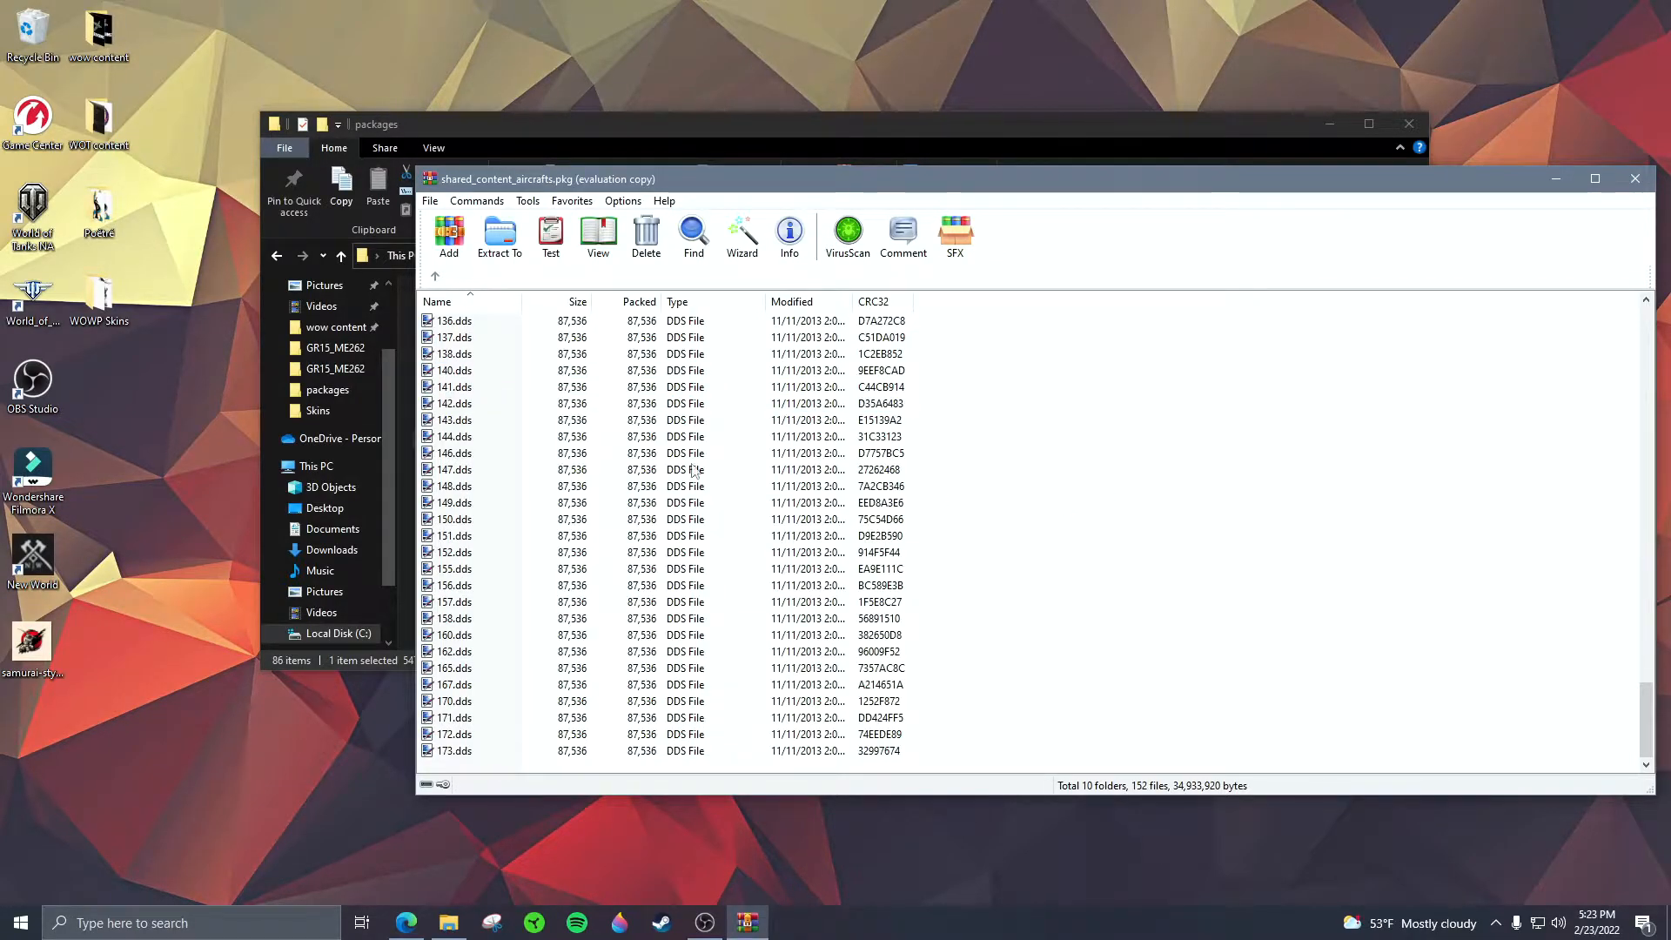
double_click(485, 405)
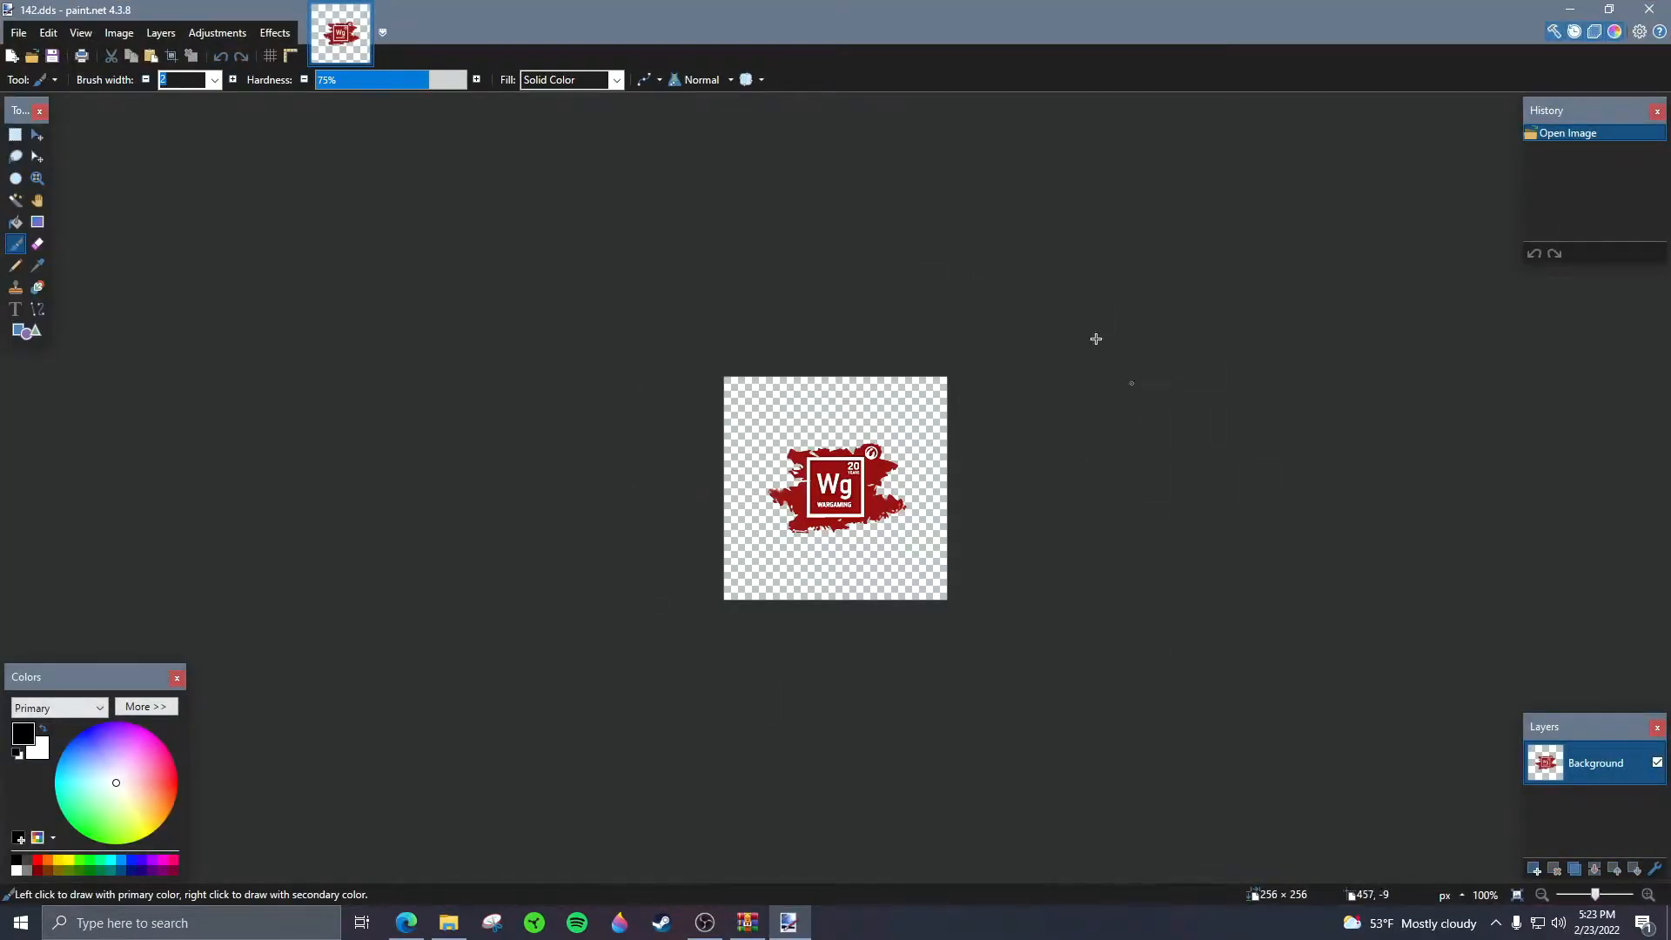
click(1649, 9)
scroll(557, 588, up, 4)
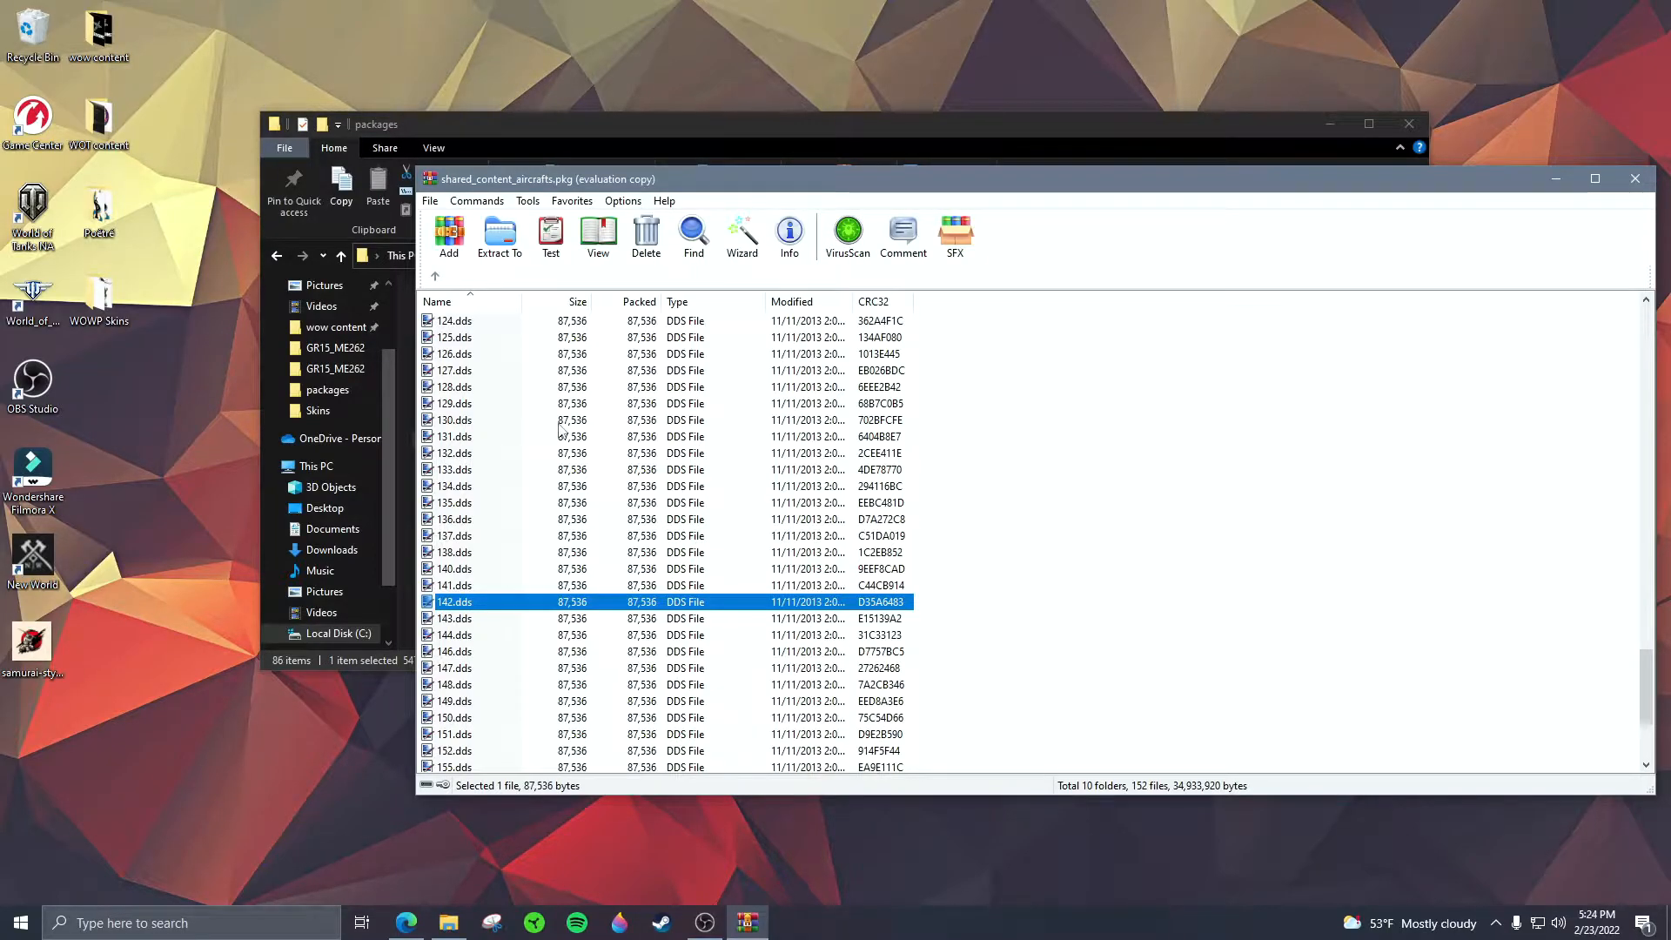
scroll(560, 426, down, 4)
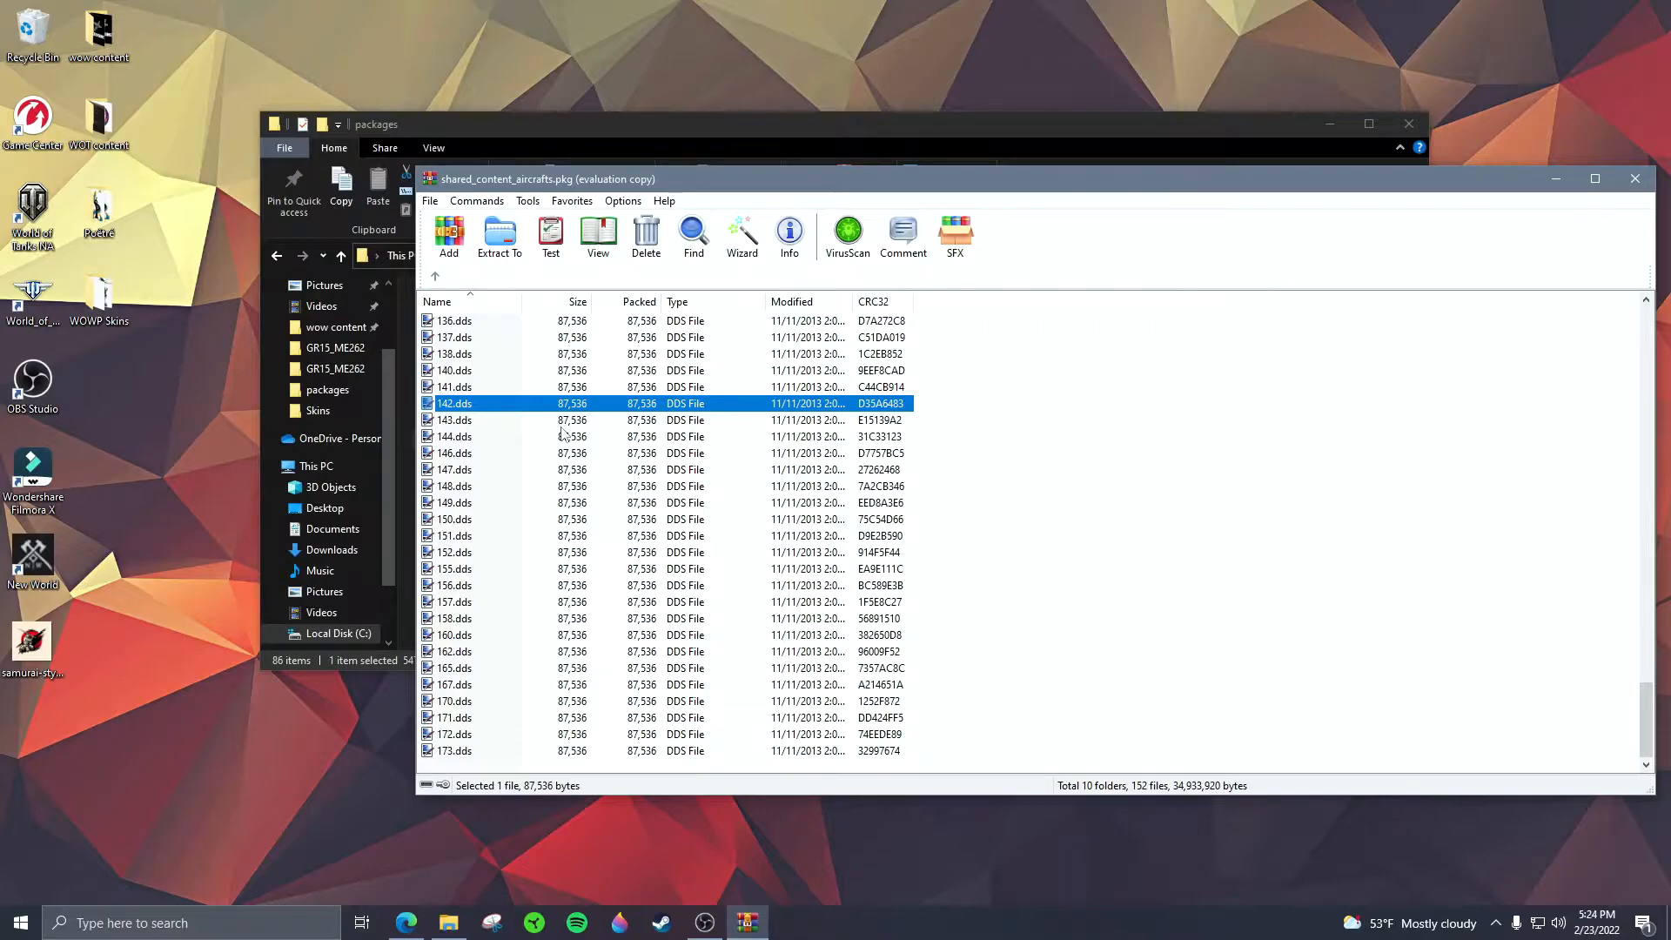
Step: Preview 167.dds, extract it to the Desktop, and clear the archive and packages windows off the screen
double_click(478, 692)
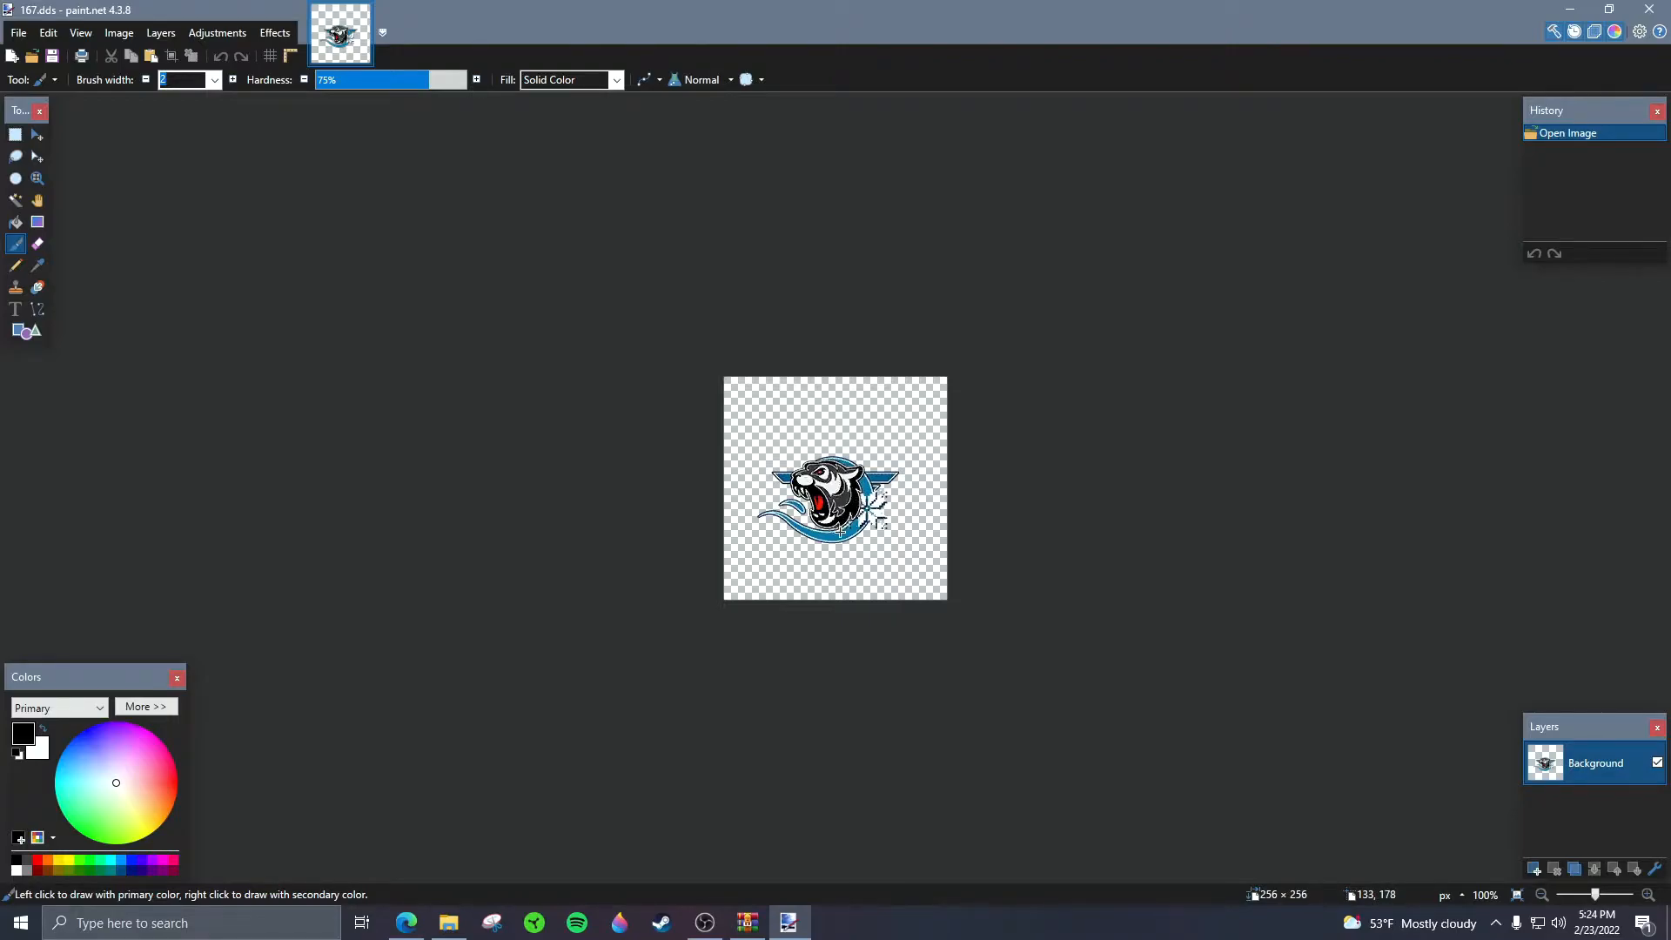
click(1648, 9)
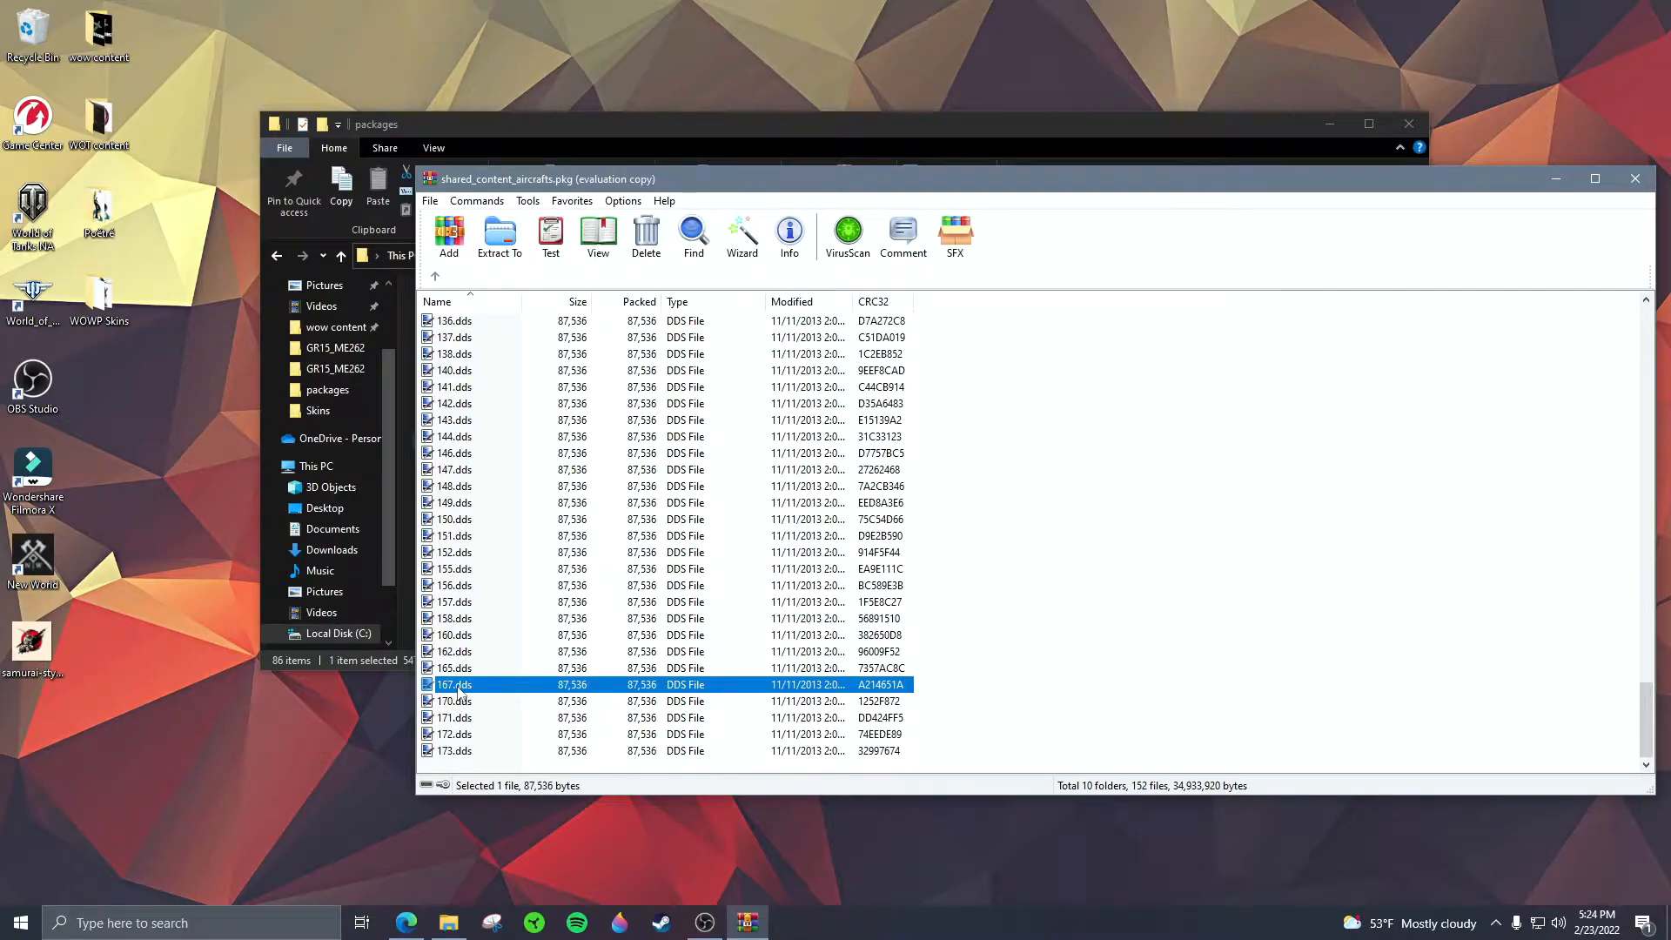
drag(459, 691, 190, 734)
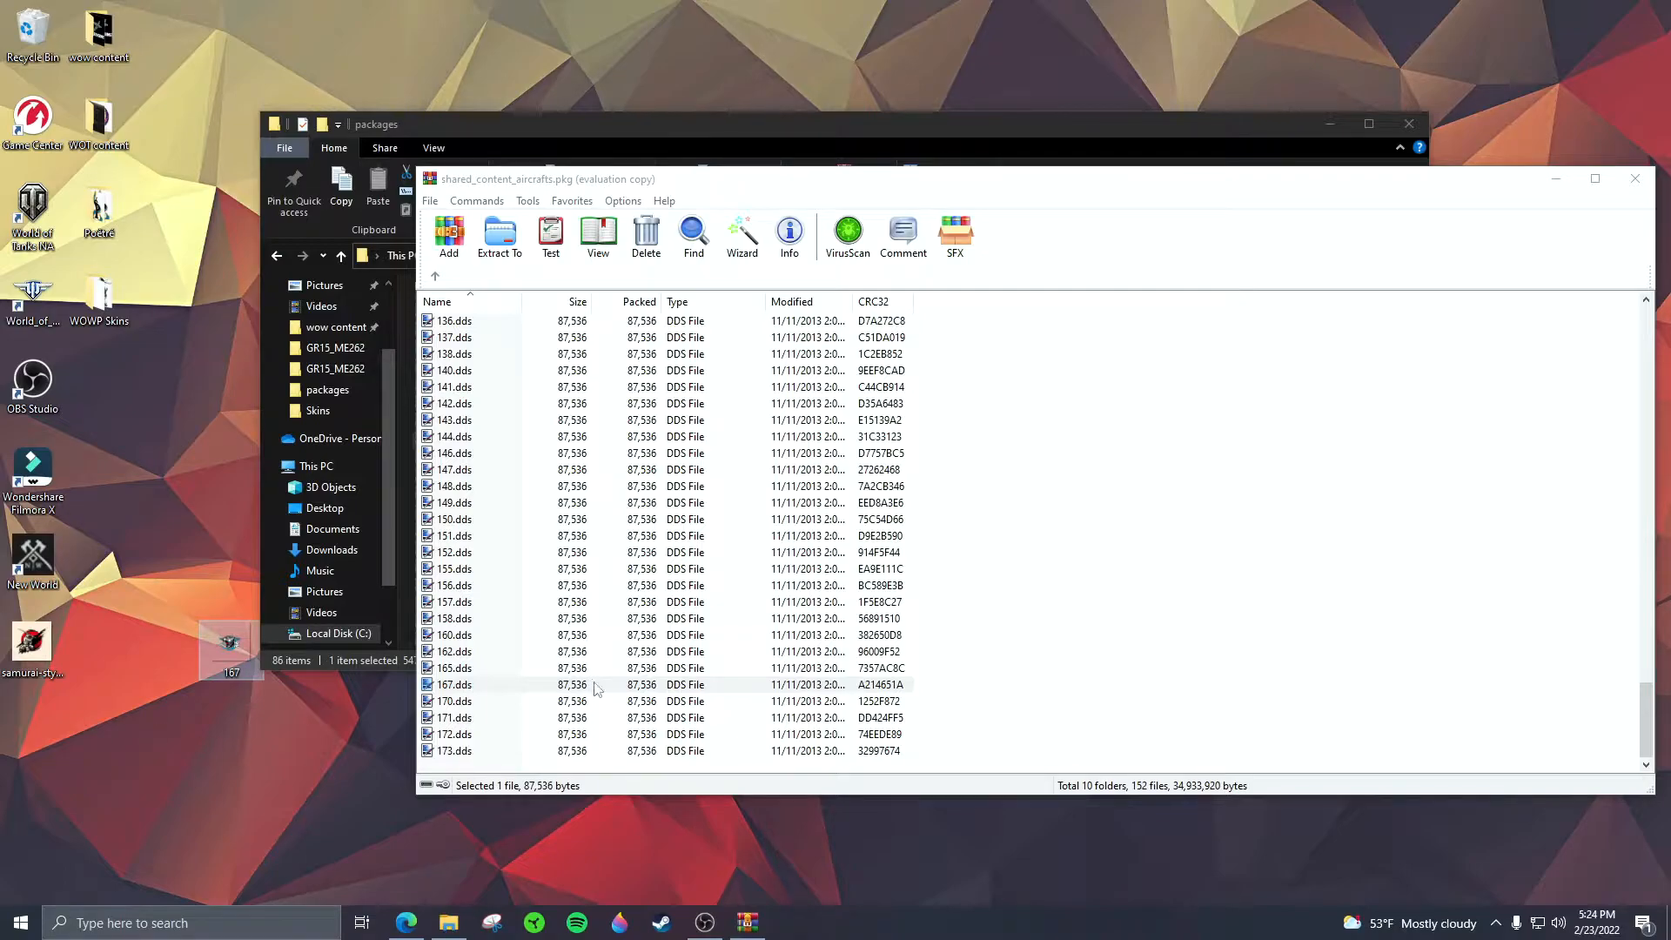
click(1633, 180)
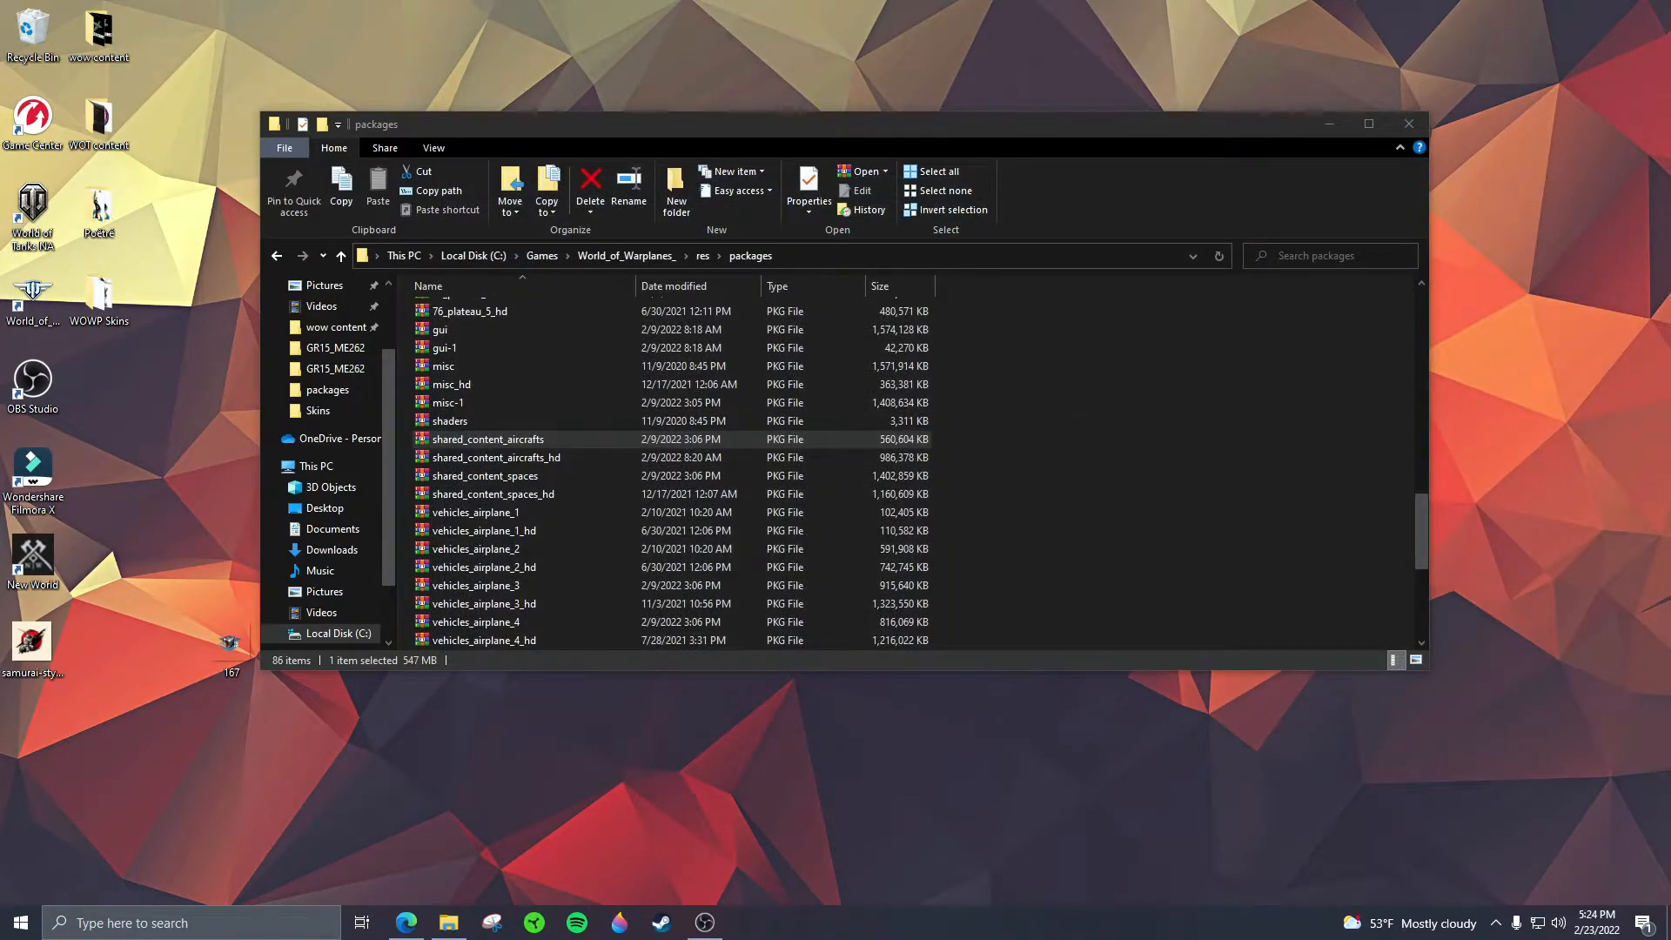
click(1327, 122)
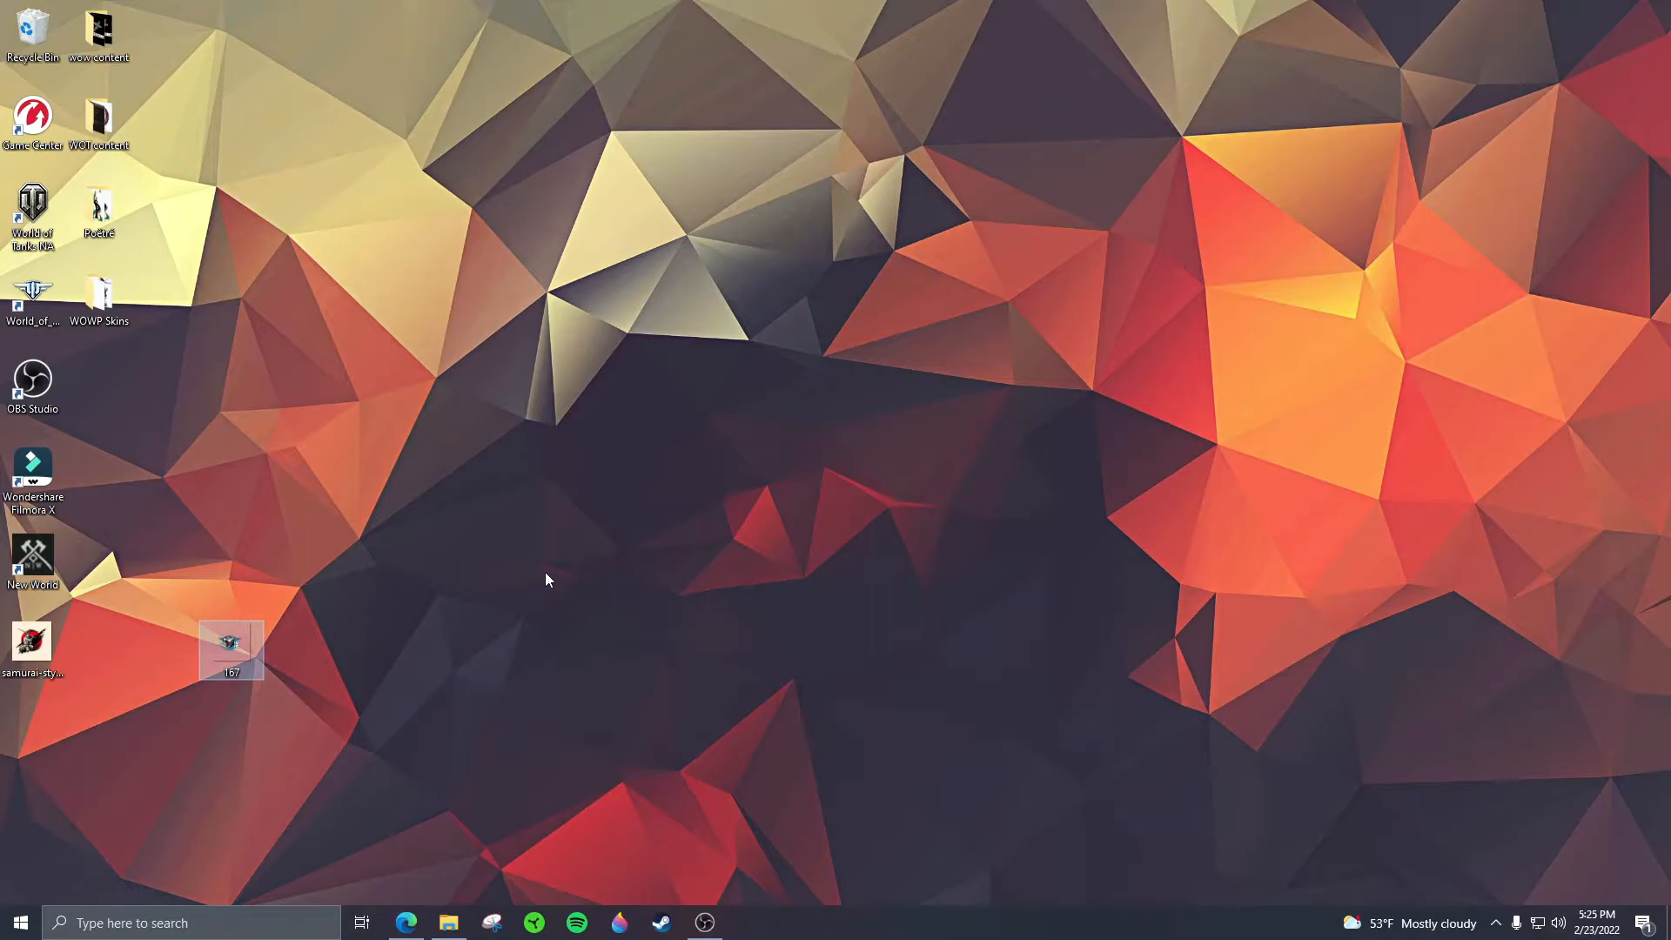
Step: Open the Desktop images 167 and samurai-style-ink-carracter_293852-93 in paint.net and add a new layer to 167
double_click(233, 648)
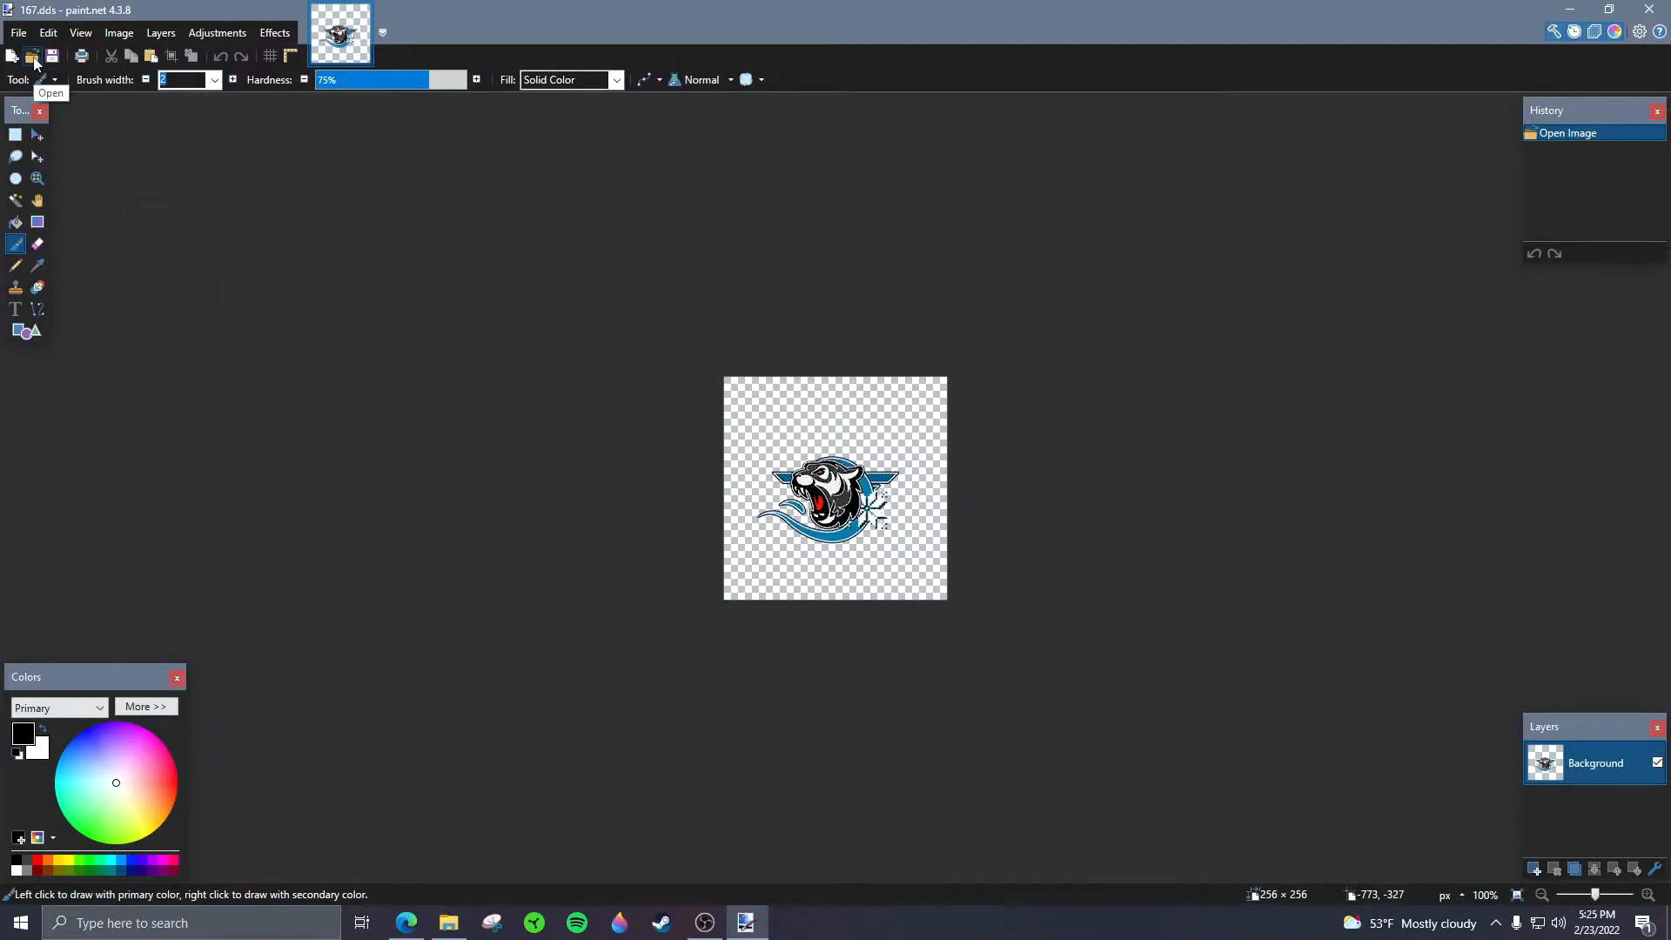
click(33, 57)
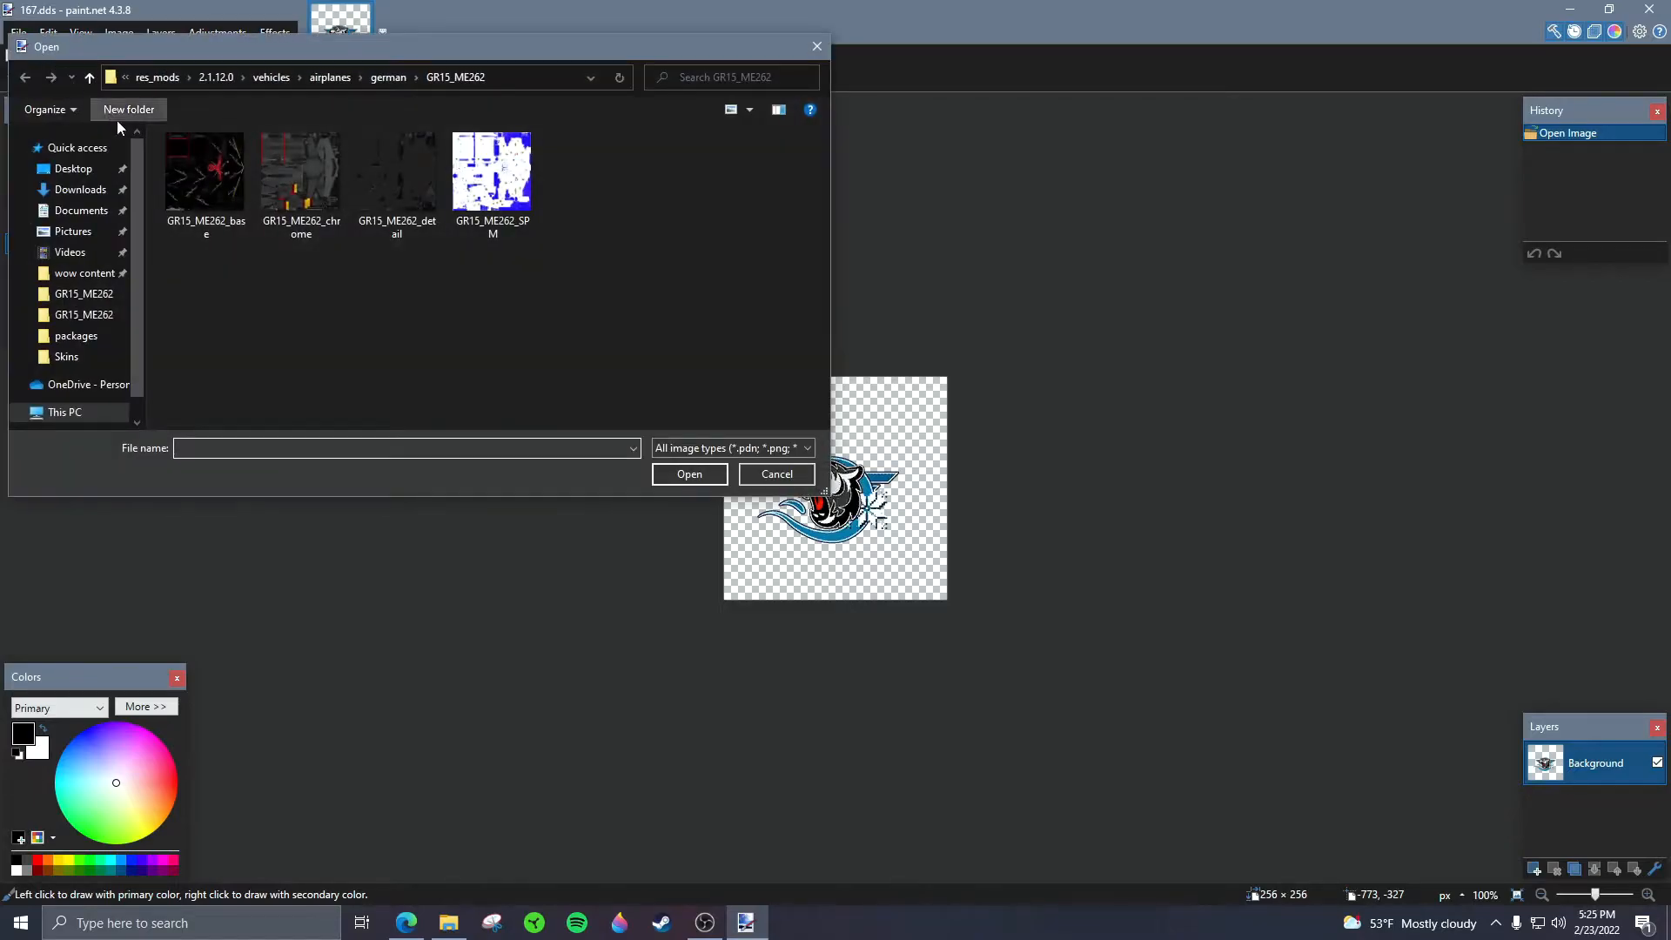
click(83, 169)
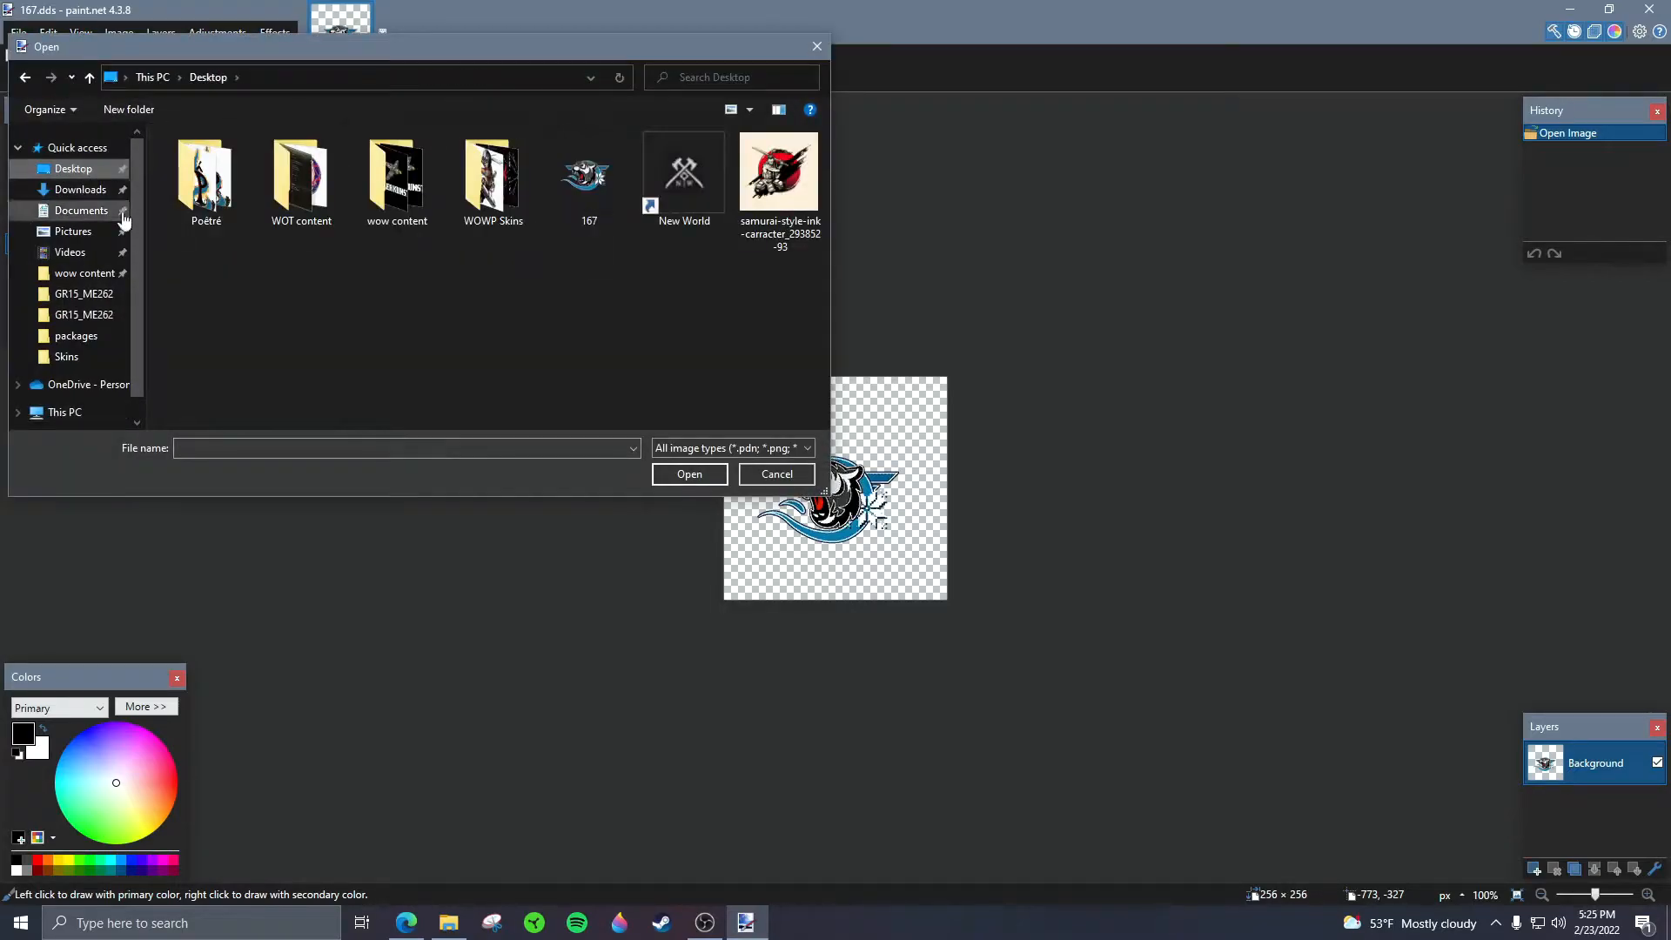
click(785, 169)
click(708, 473)
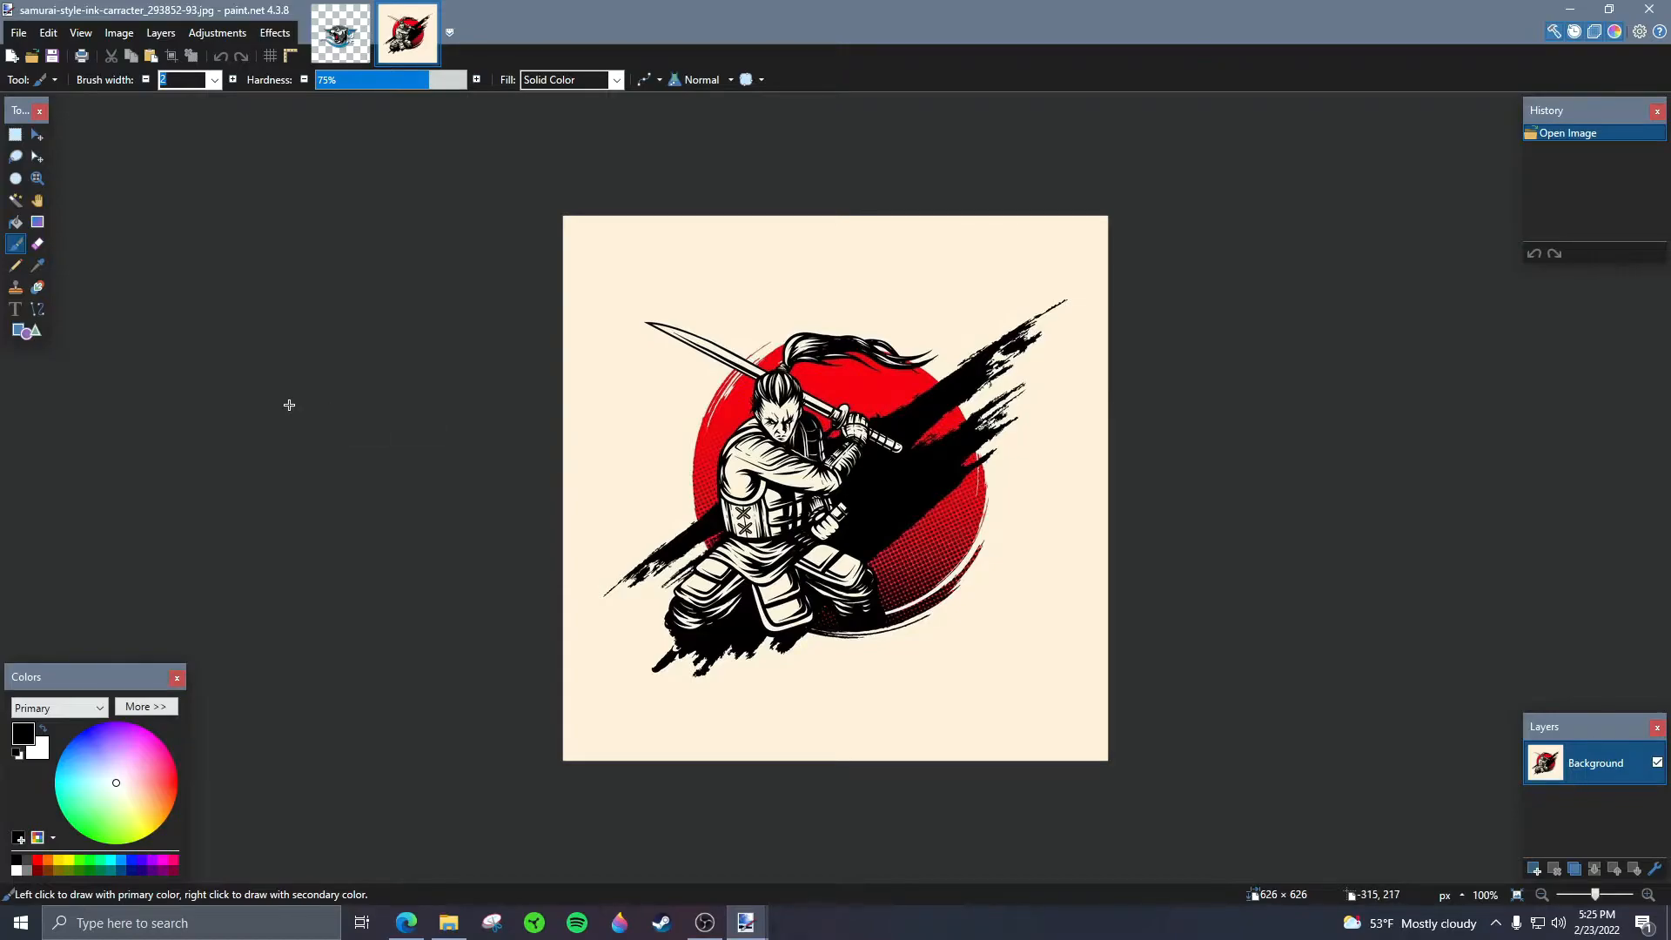
click(340, 35)
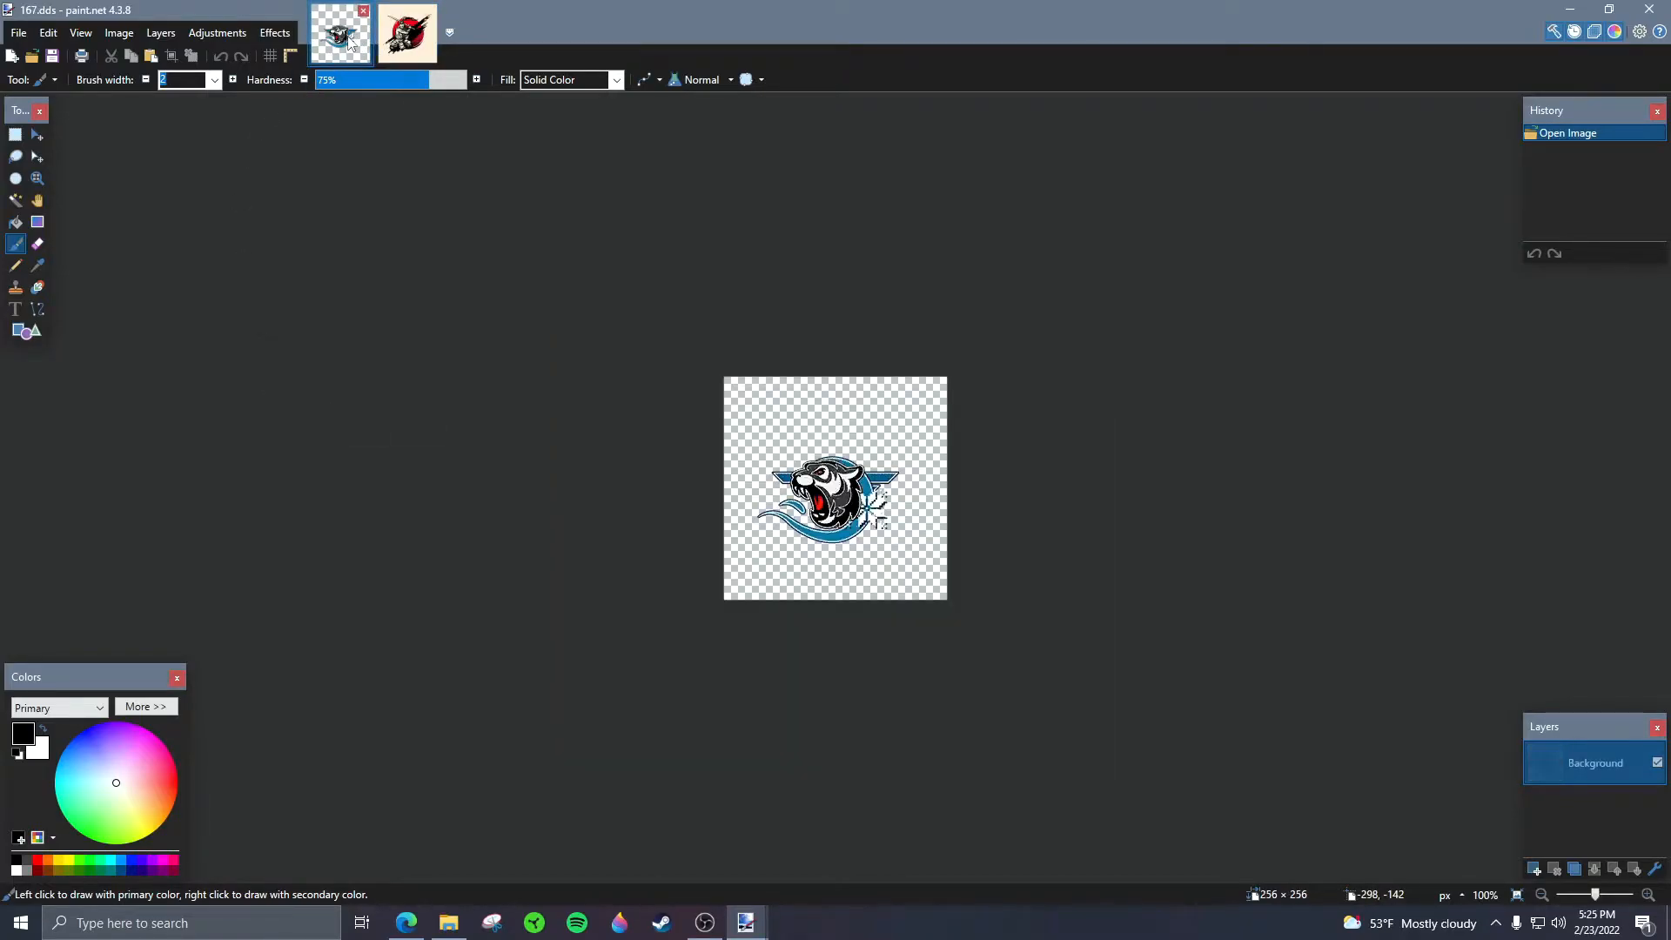
click(1534, 869)
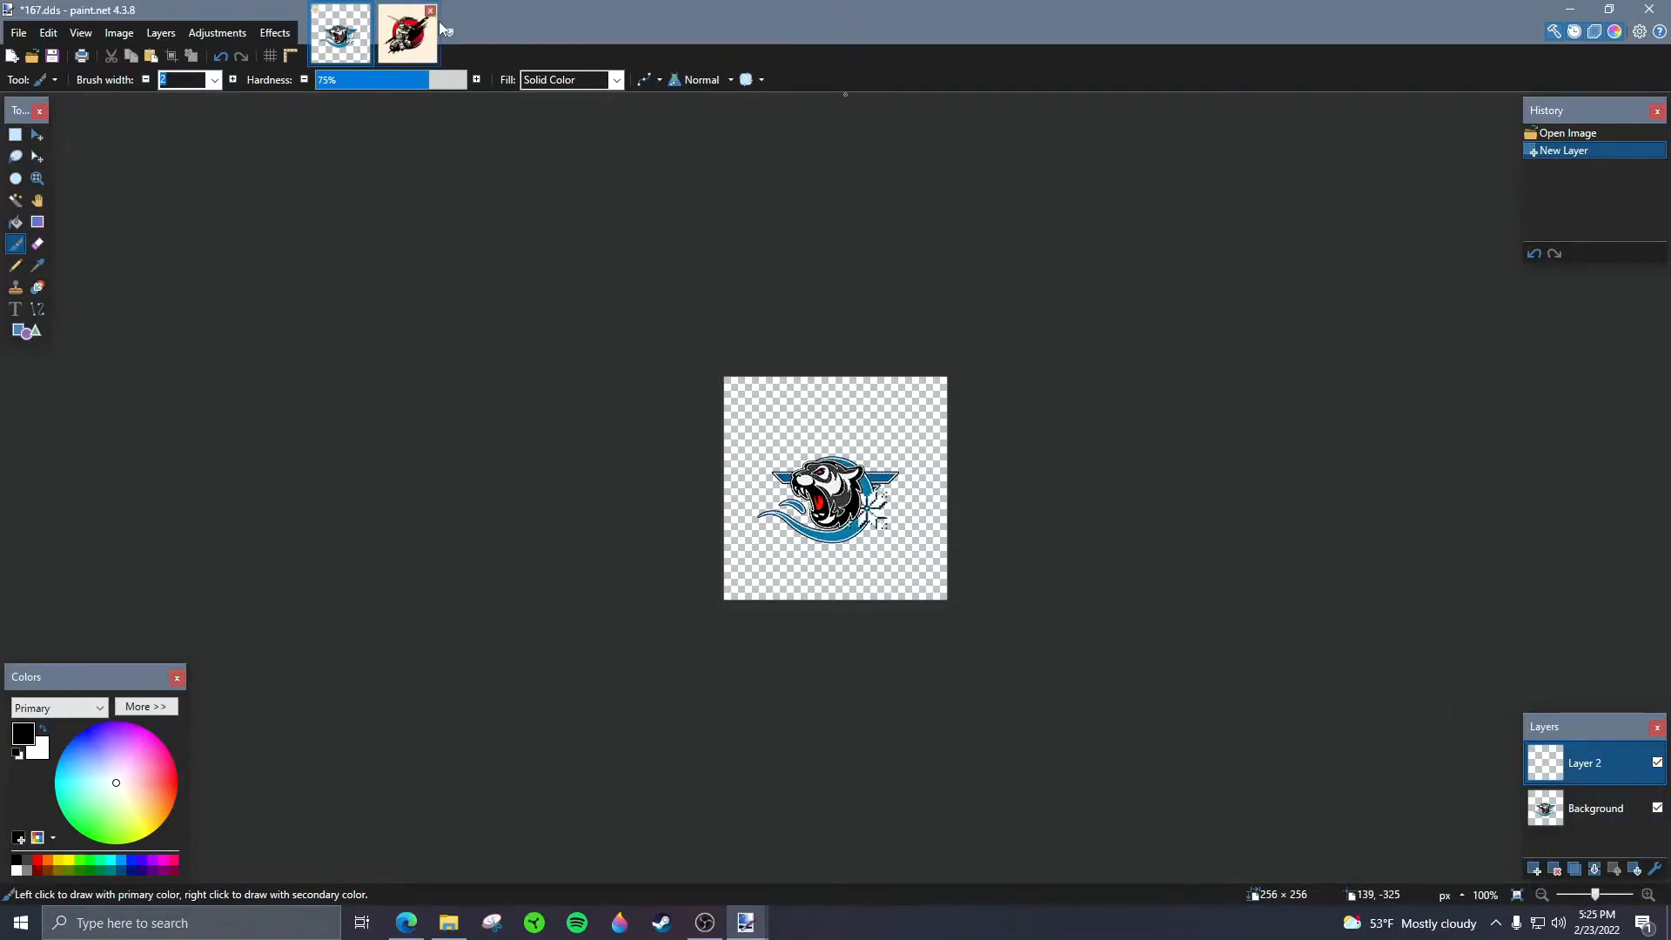
Step: Isolate the samurai artwork by selecting its cream background with the Magic Wand and inverting the selection, and copy it
click(412, 40)
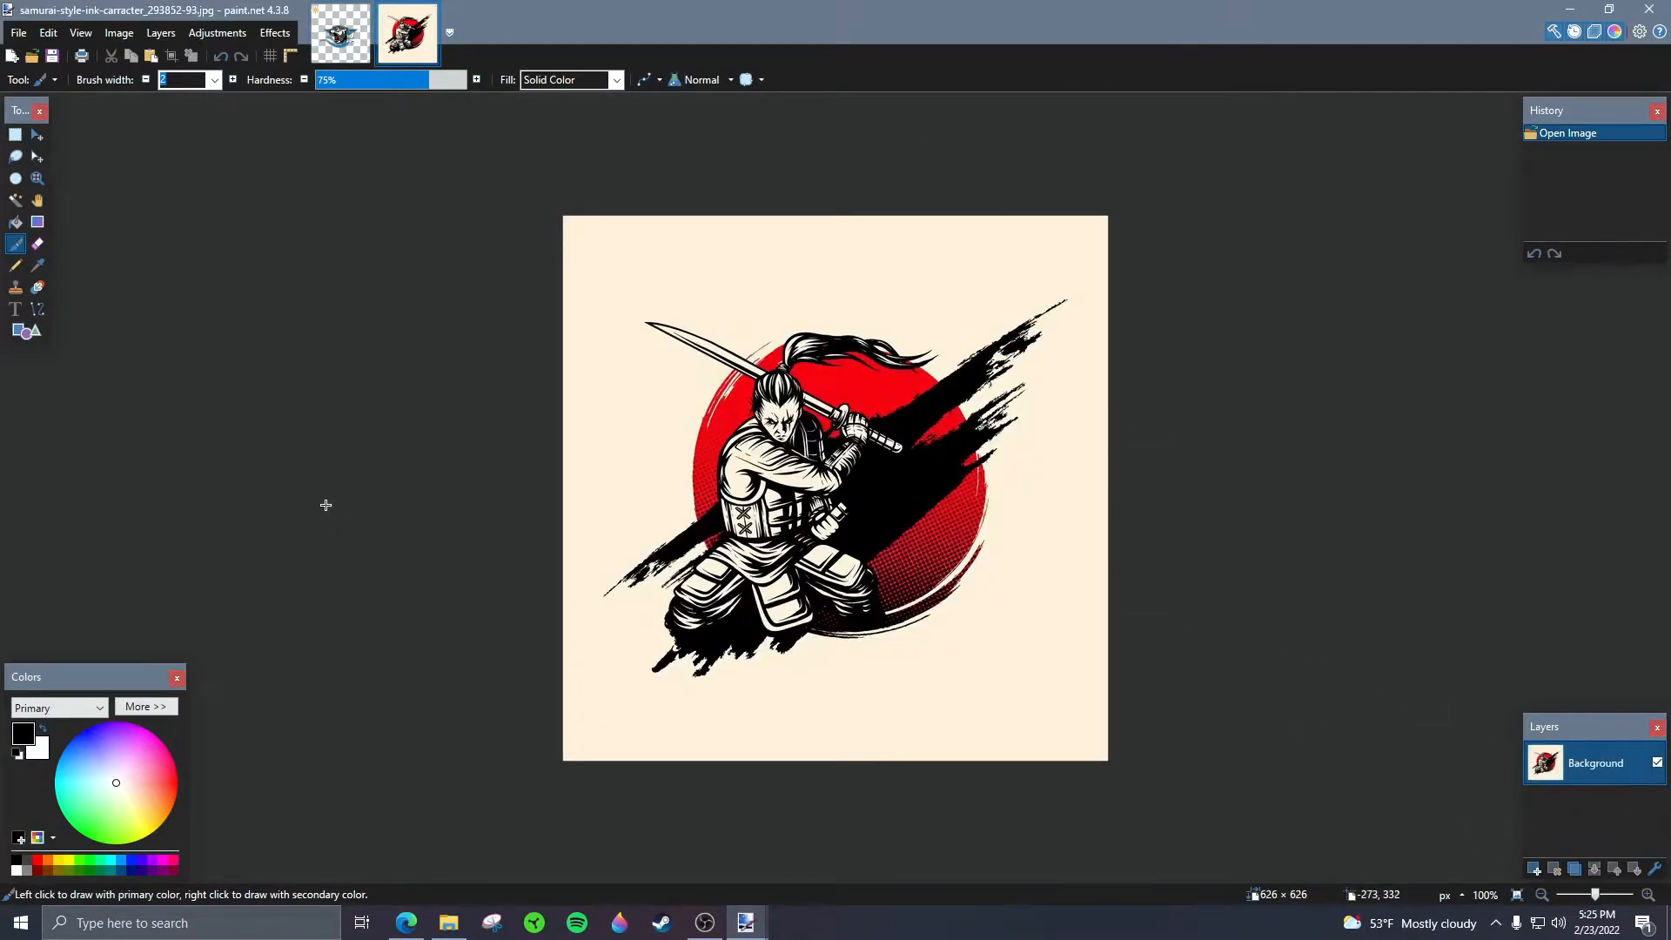
click(16, 202)
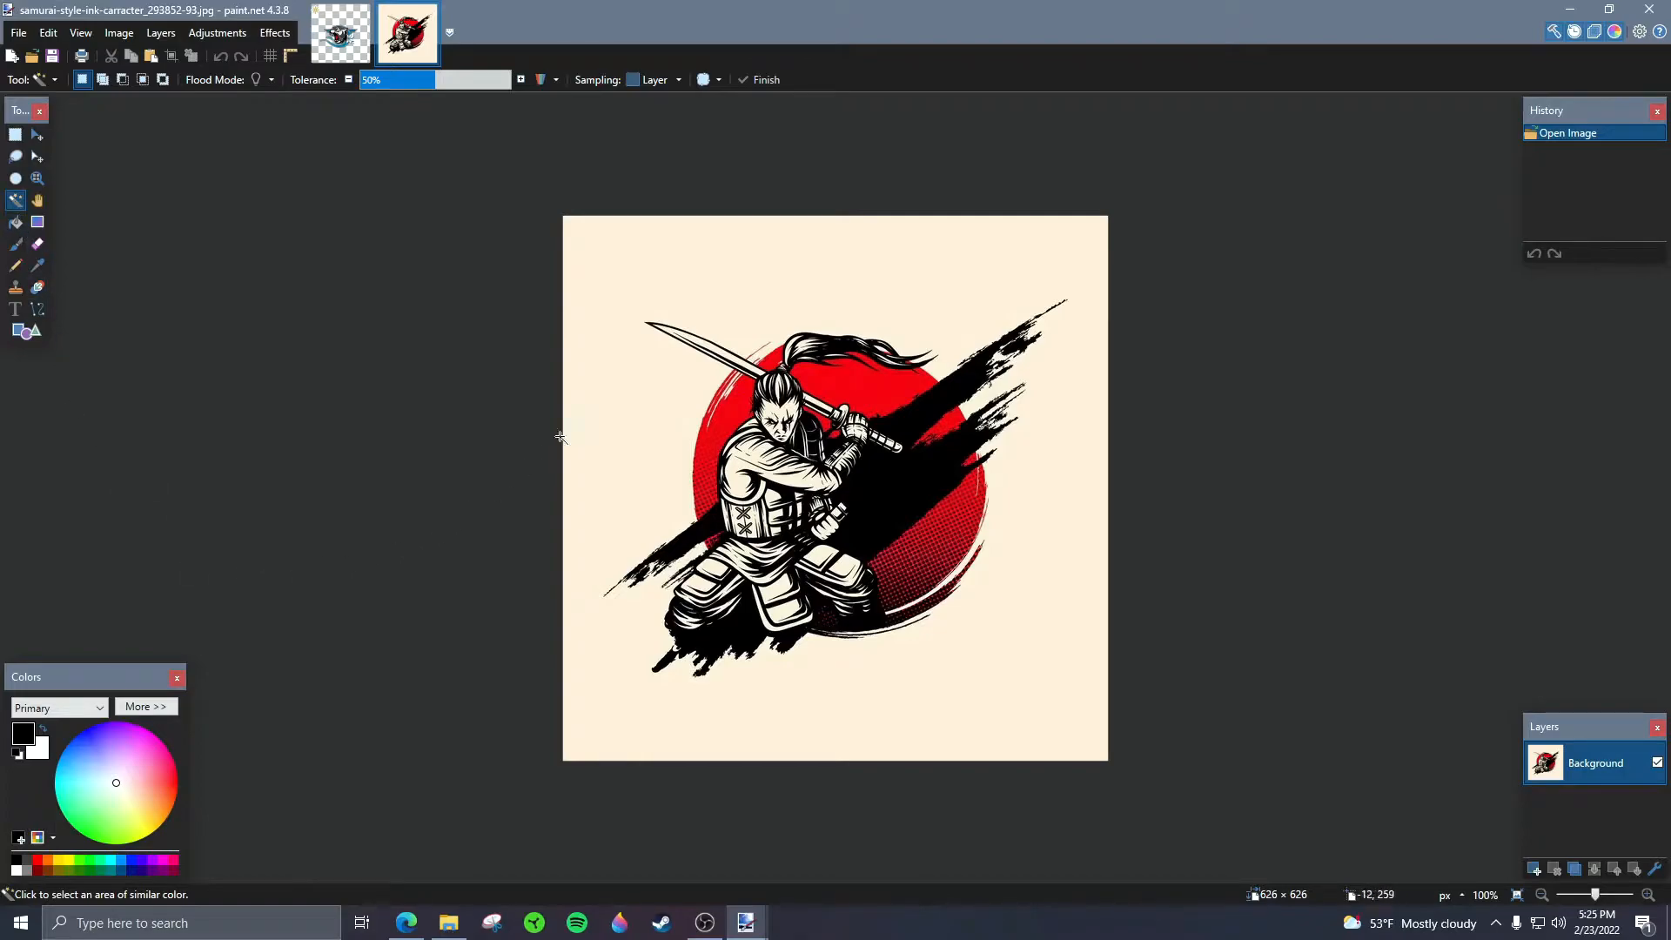
click(645, 422)
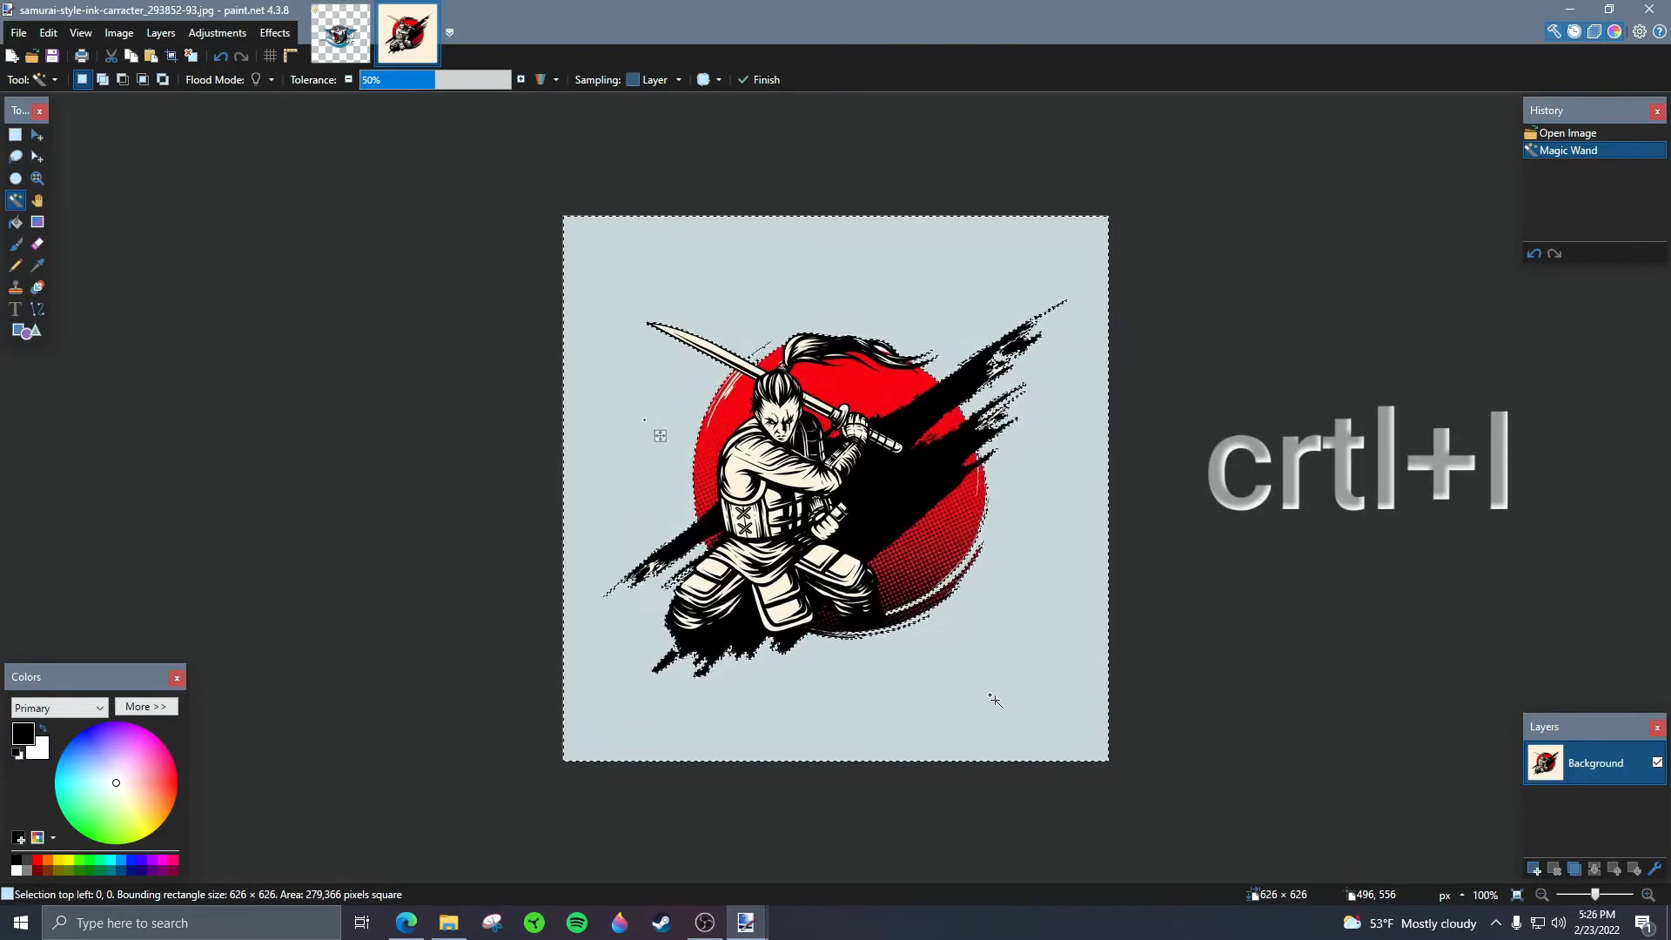
key(ctrl+i)
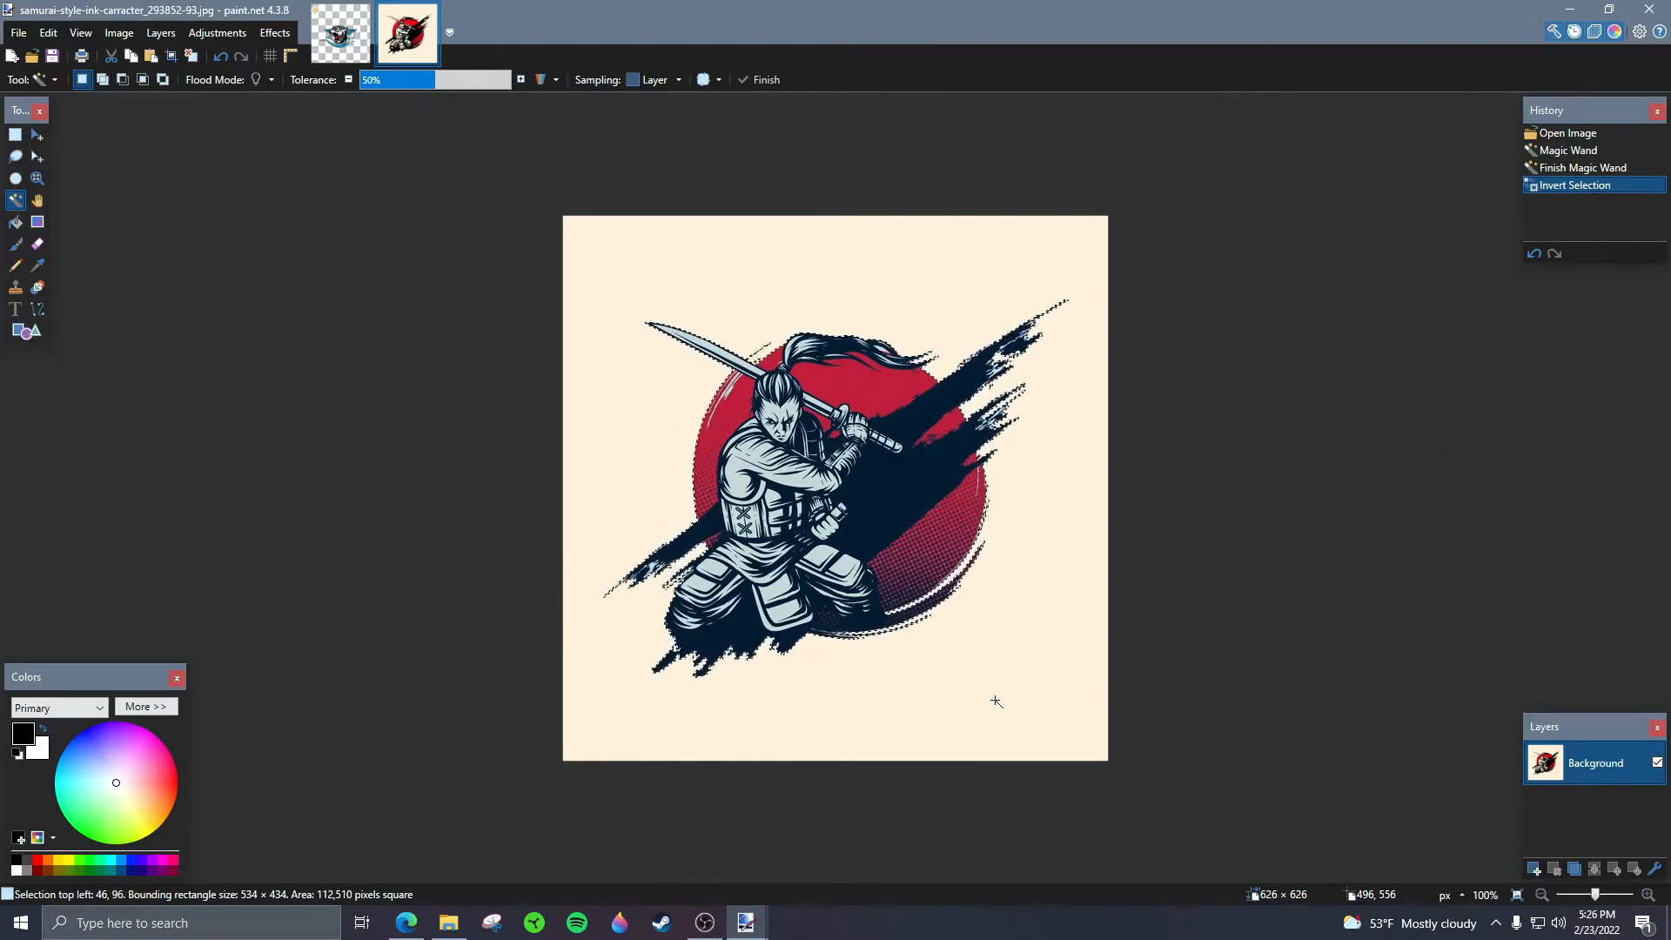
key(ctrl+c)
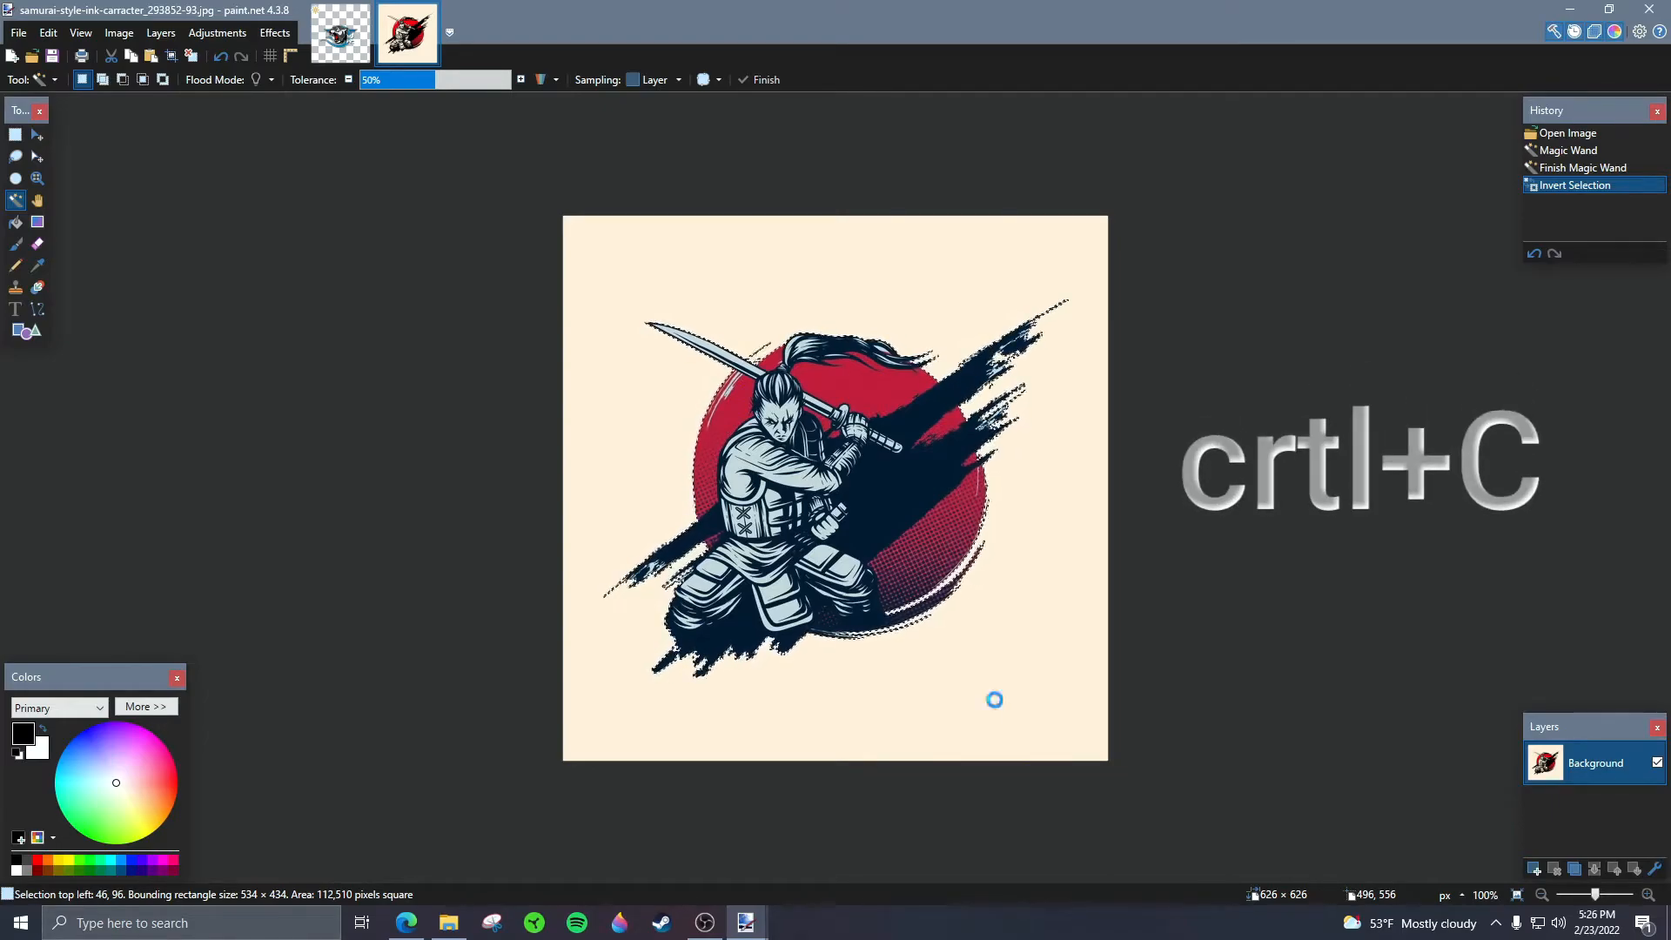
Step: Paste the copied samurai into the new layer of 167.dds, keeping the canvas size
click(341, 32)
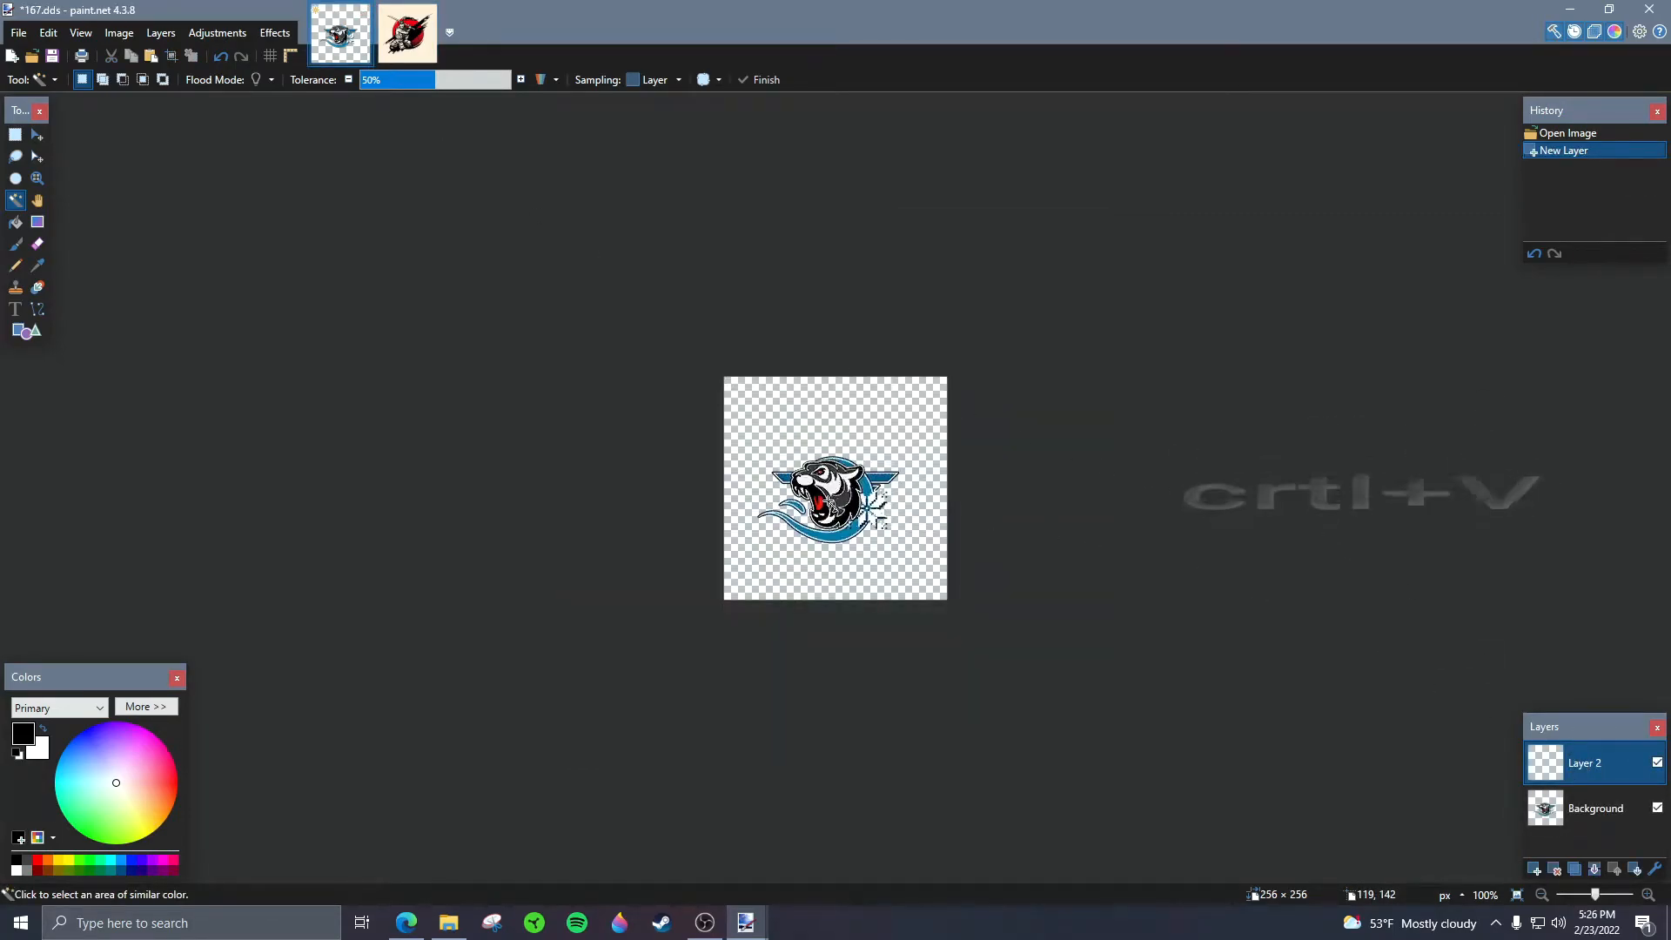
key(ctrl+v)
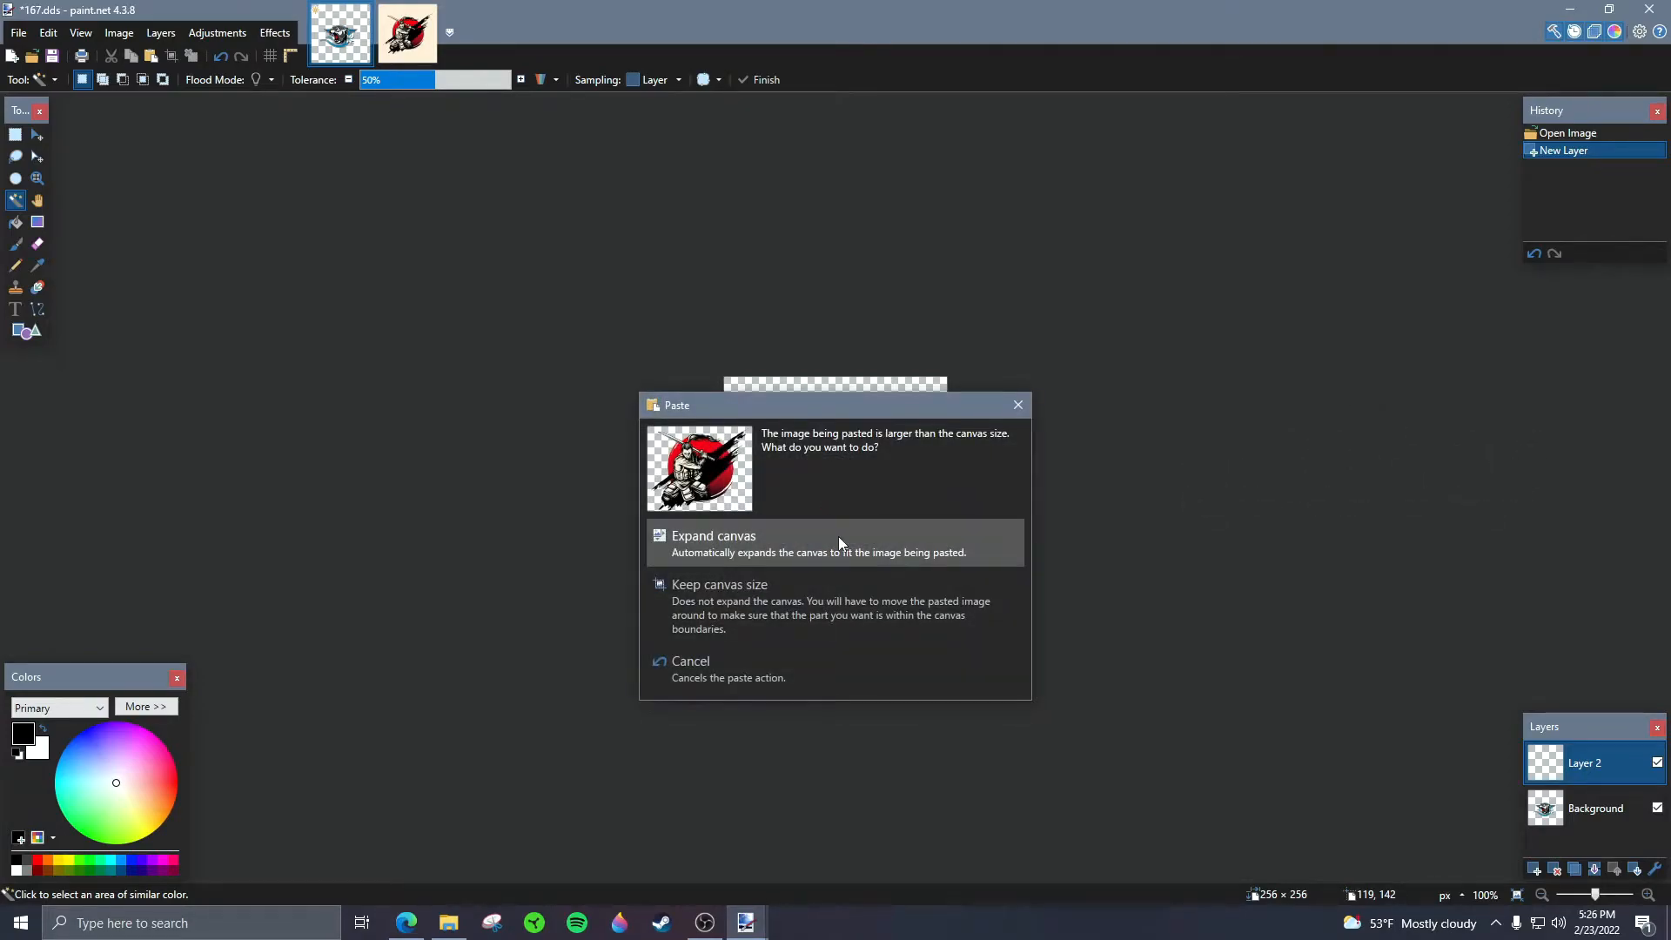
click(830, 593)
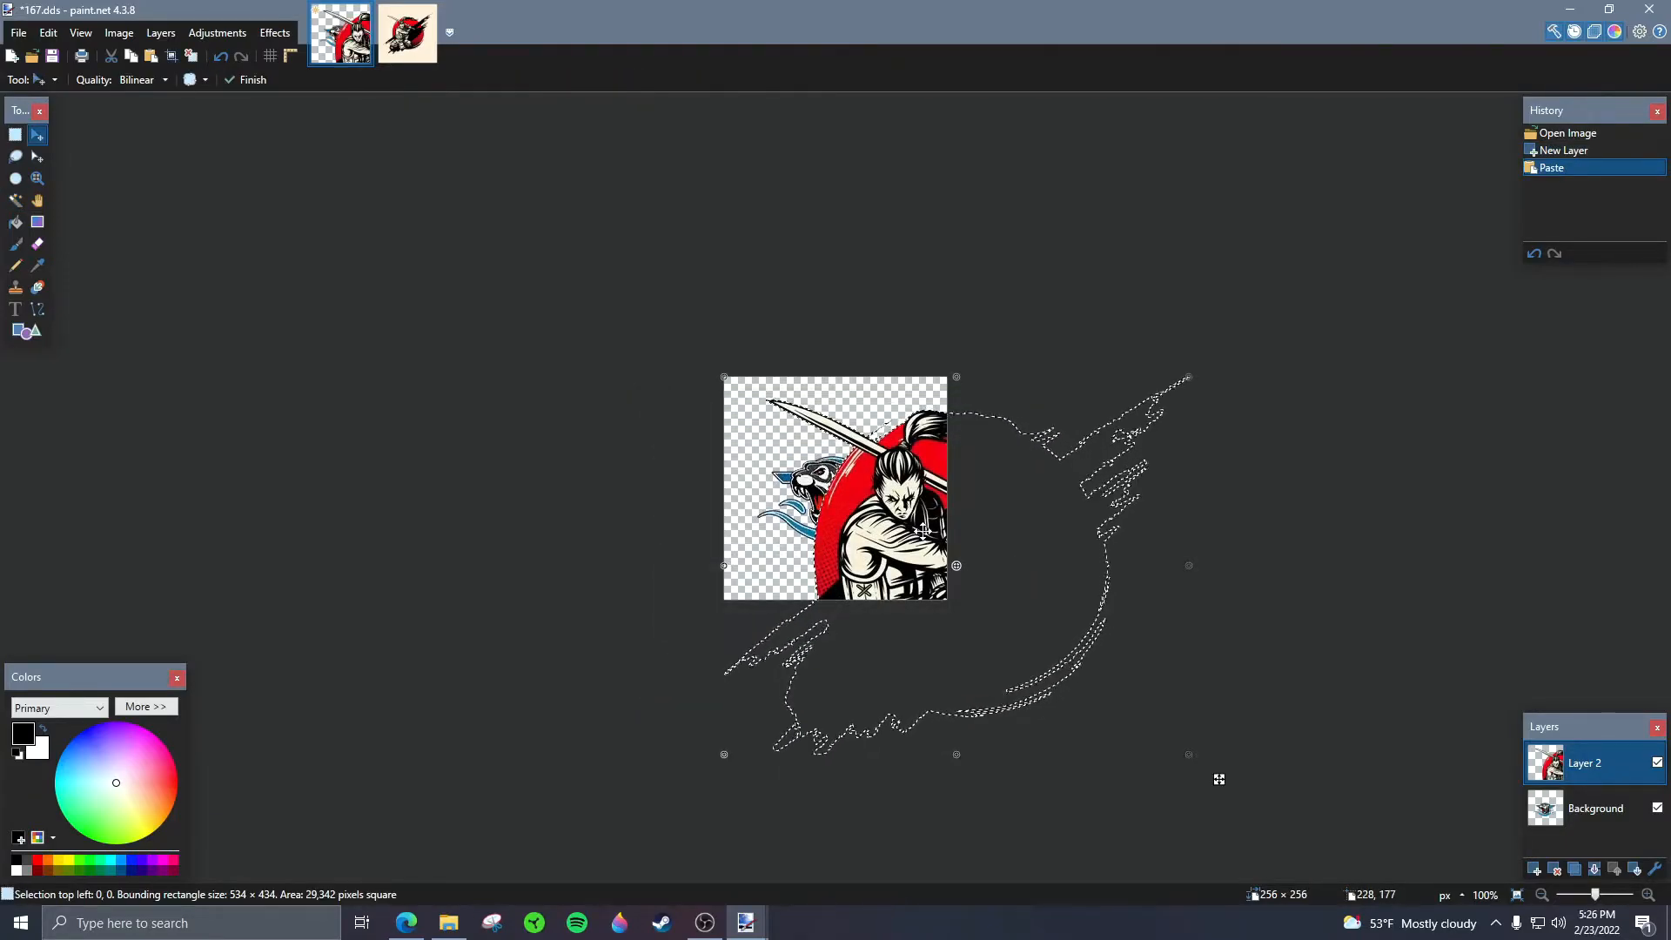
Step: Shrink the pasted samurai to about 263 × 215 pixels and centre it on the canvas over the original decal
drag(922, 530, 805, 431)
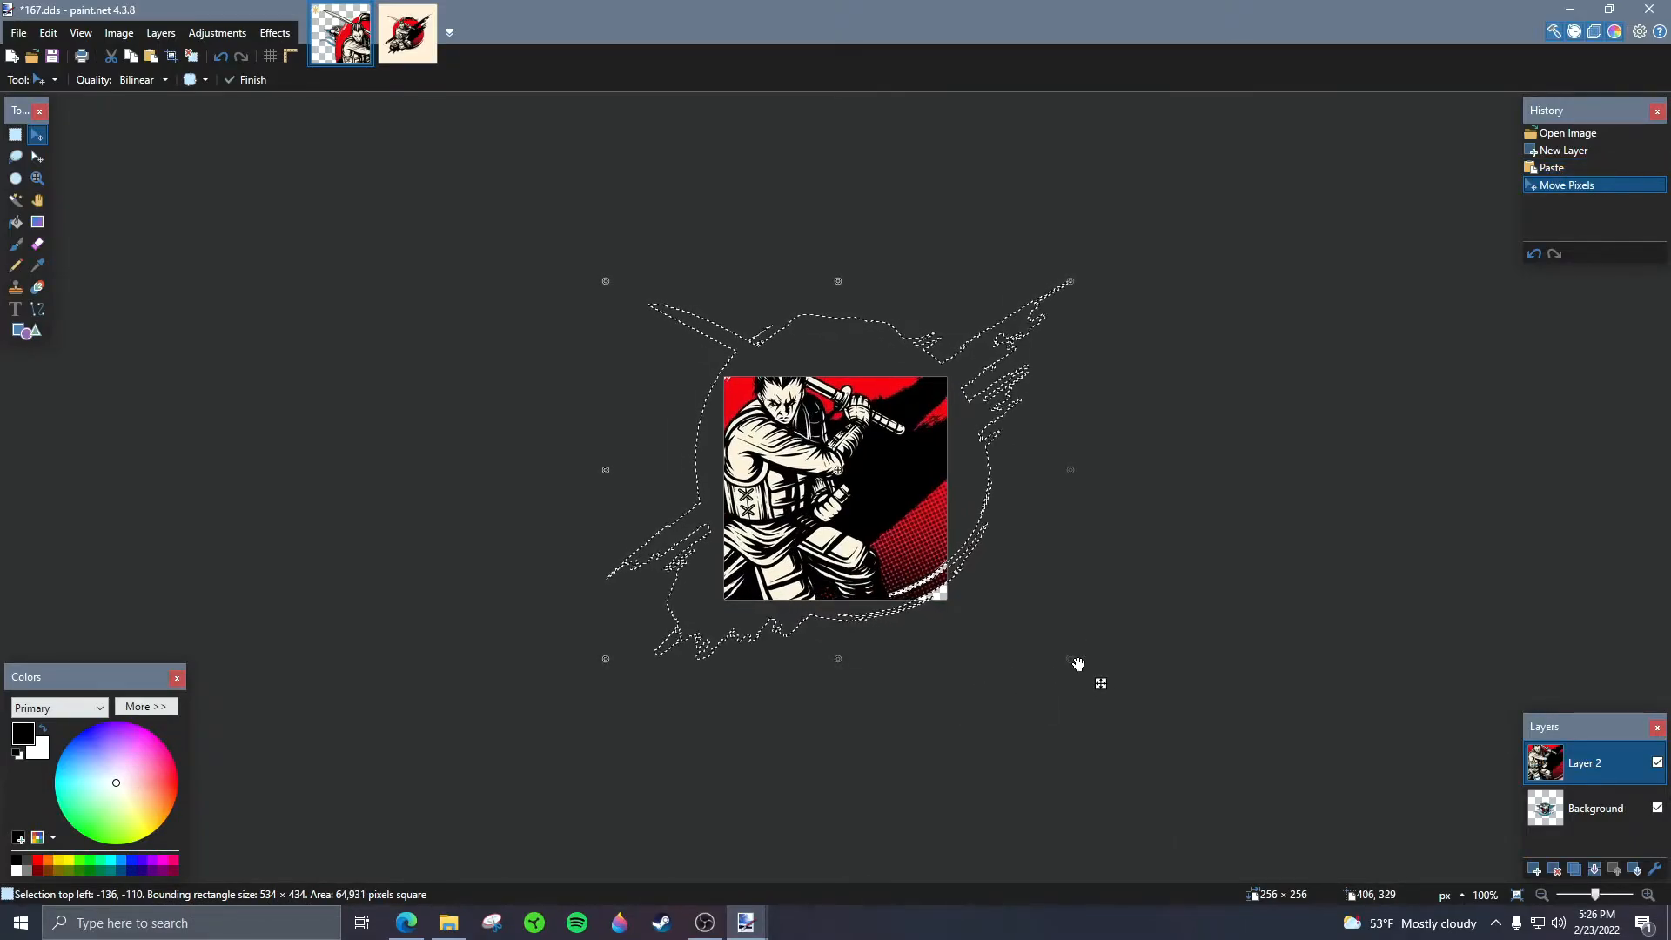
drag(1072, 664, 845, 463)
drag(764, 404, 877, 520)
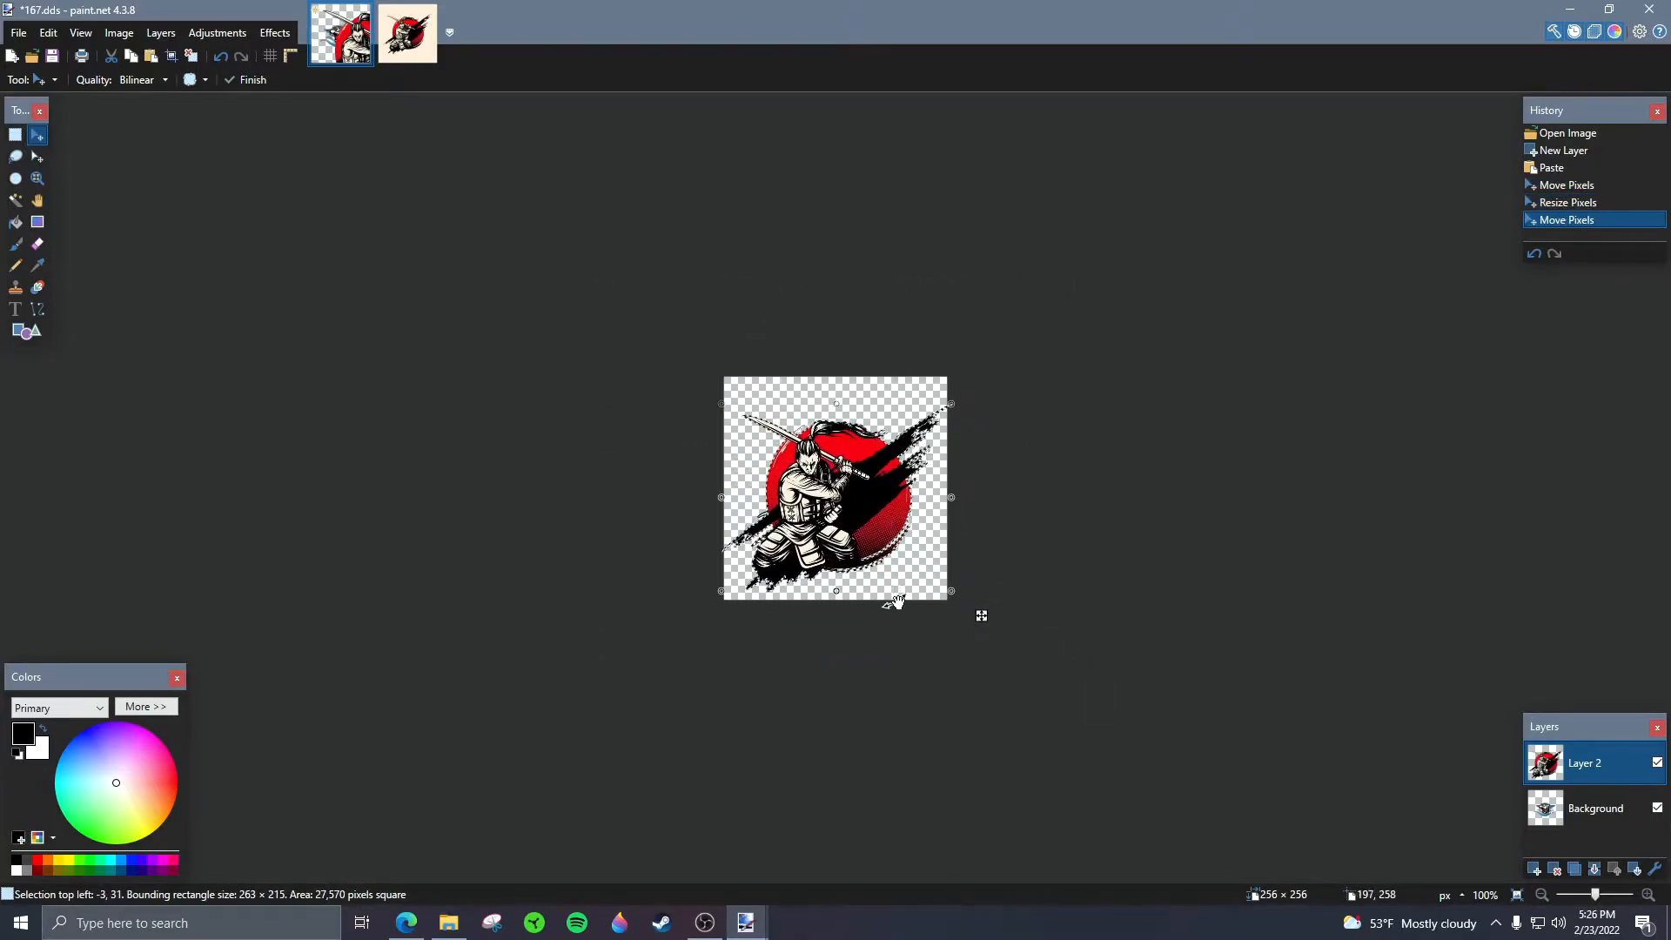
Step: Shrink the pasted samurai further so it sits well inside the canvas, recentre it and deselect it
drag(955, 592, 896, 530)
drag(829, 475, 871, 517)
key(ctrl+d)
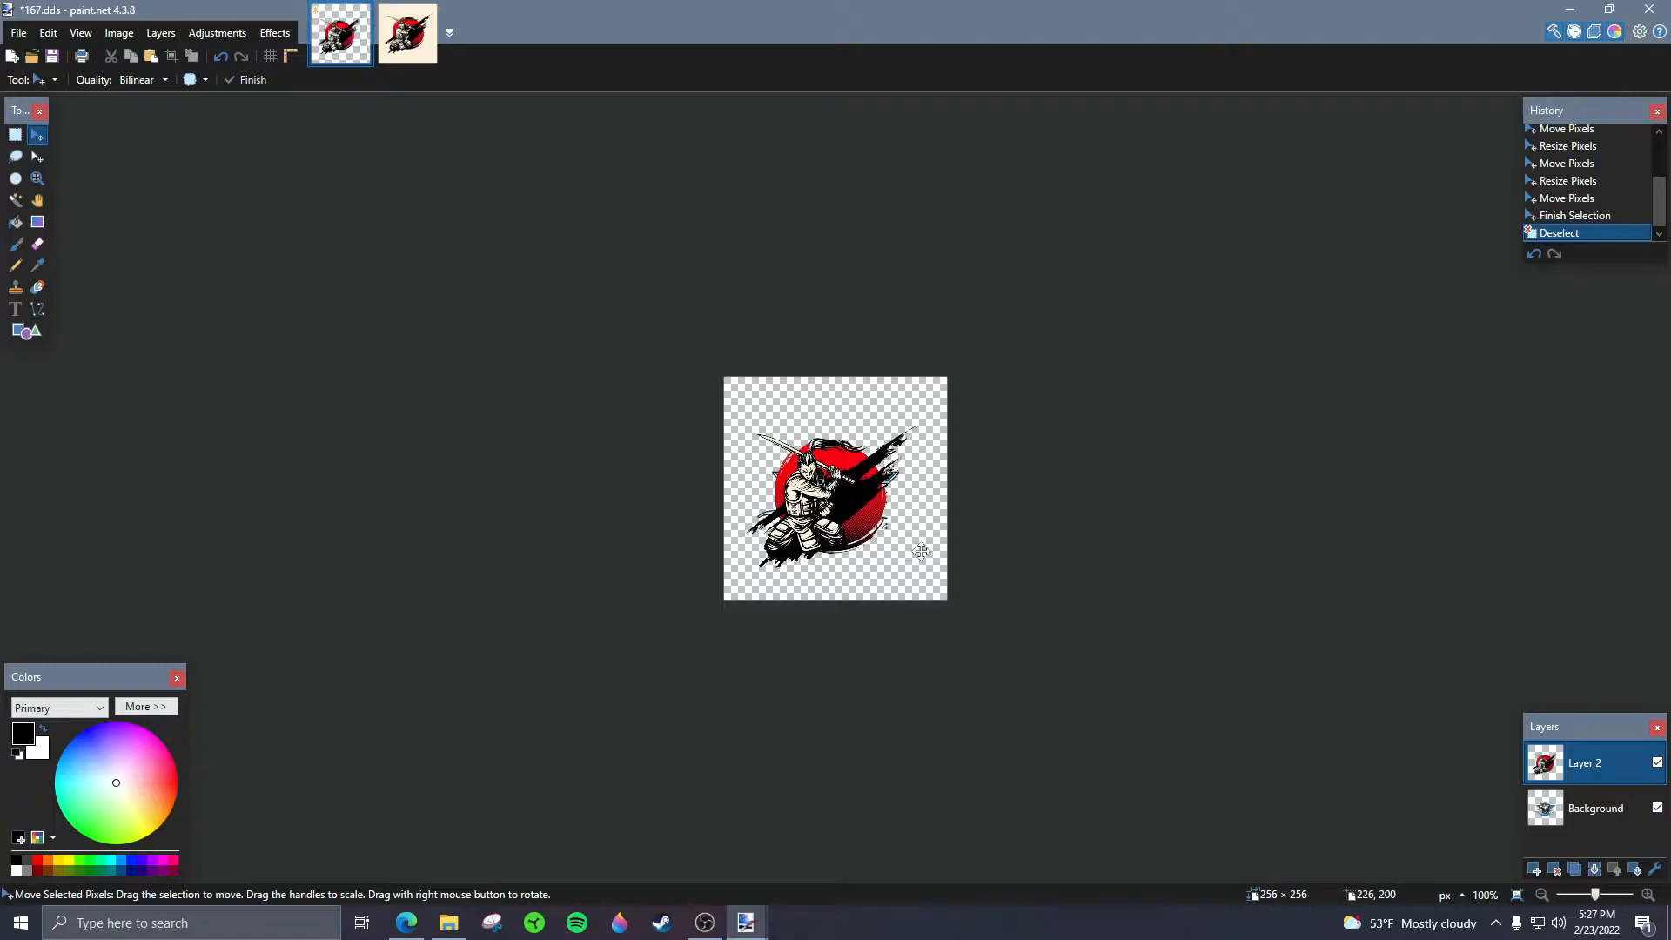
Step: Delete the original Background layer and save the image to the Desktop as 167a in DDS format, BC3 (Linear, DXT5) with mip maps
click(1612, 809)
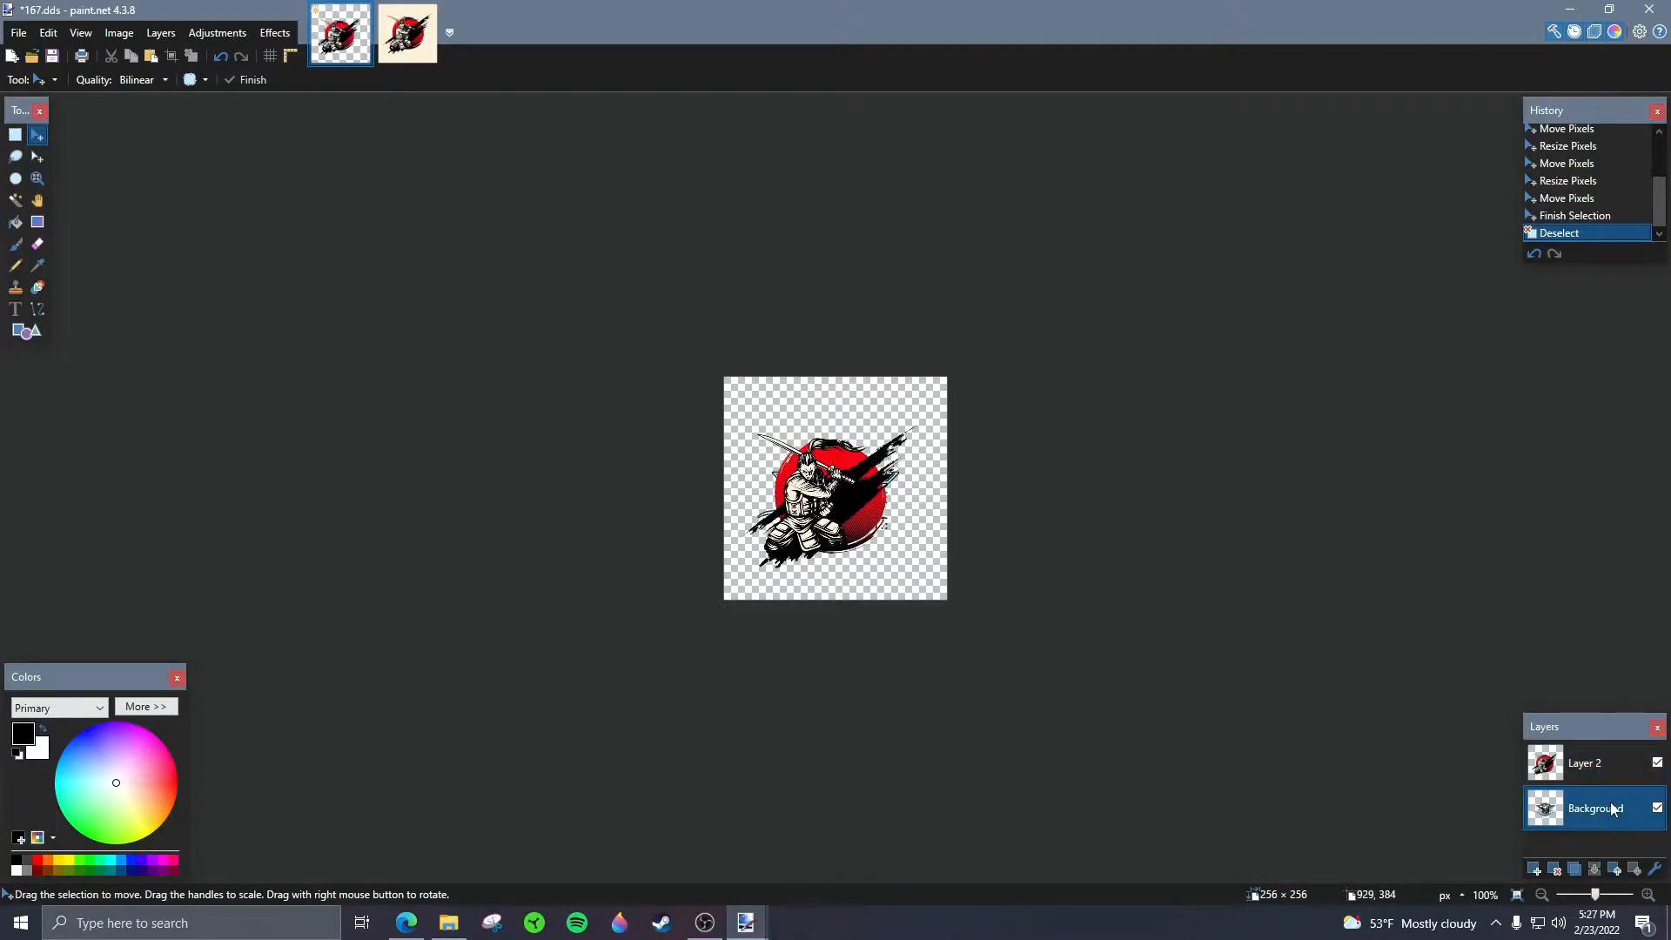
click(1555, 872)
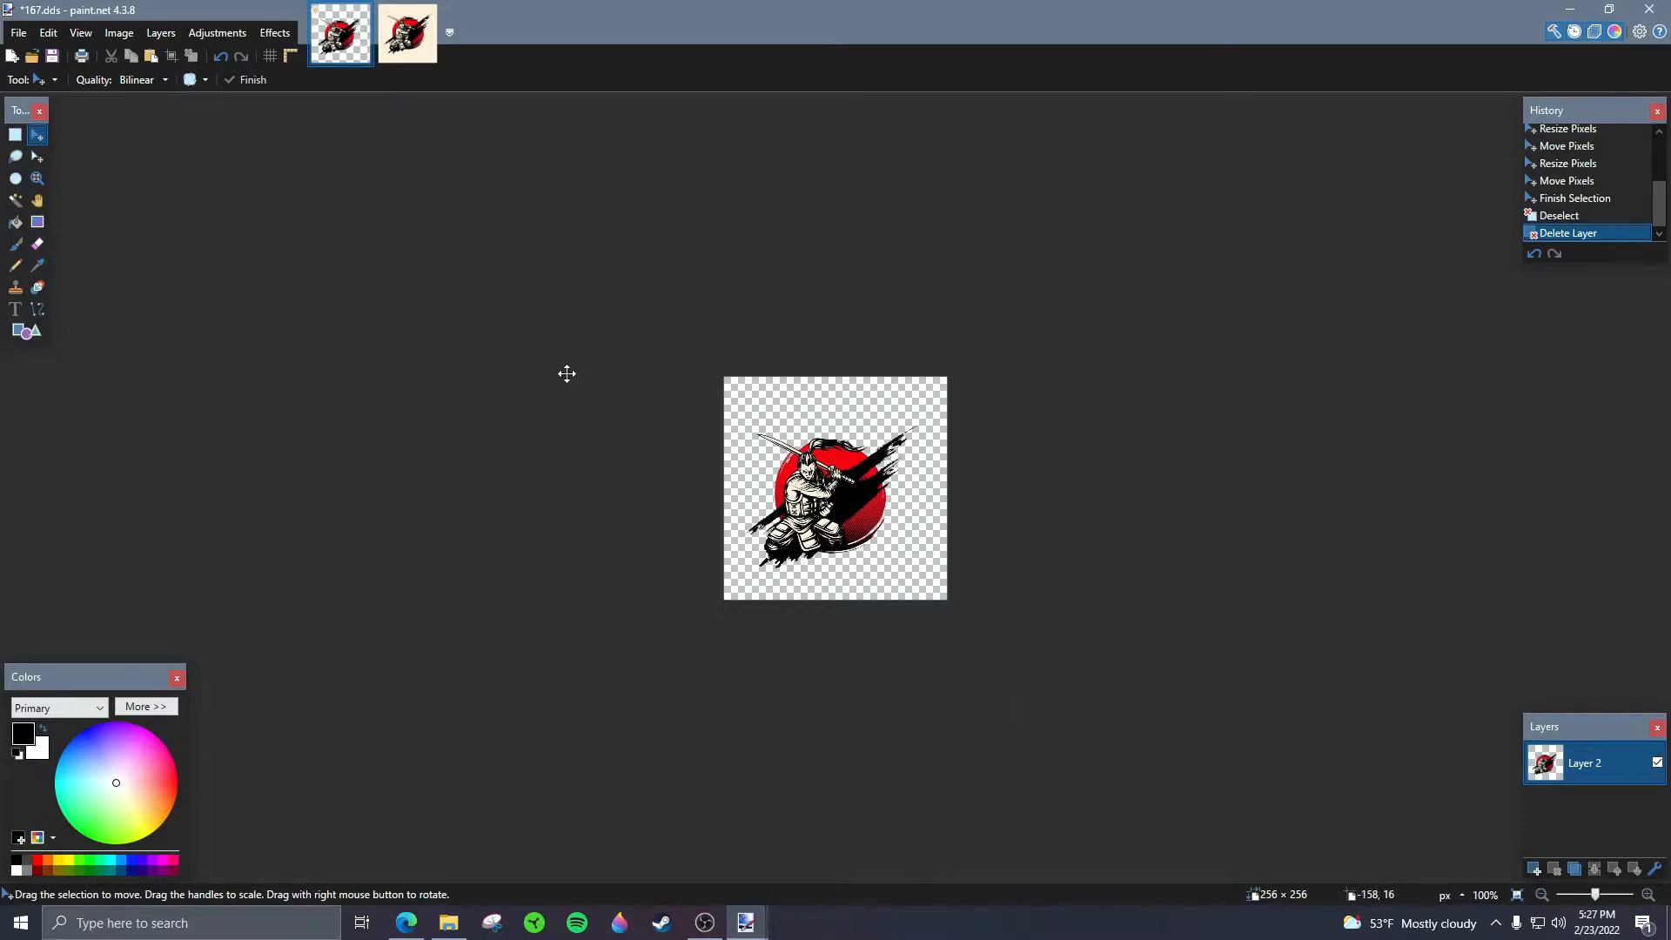
click(19, 33)
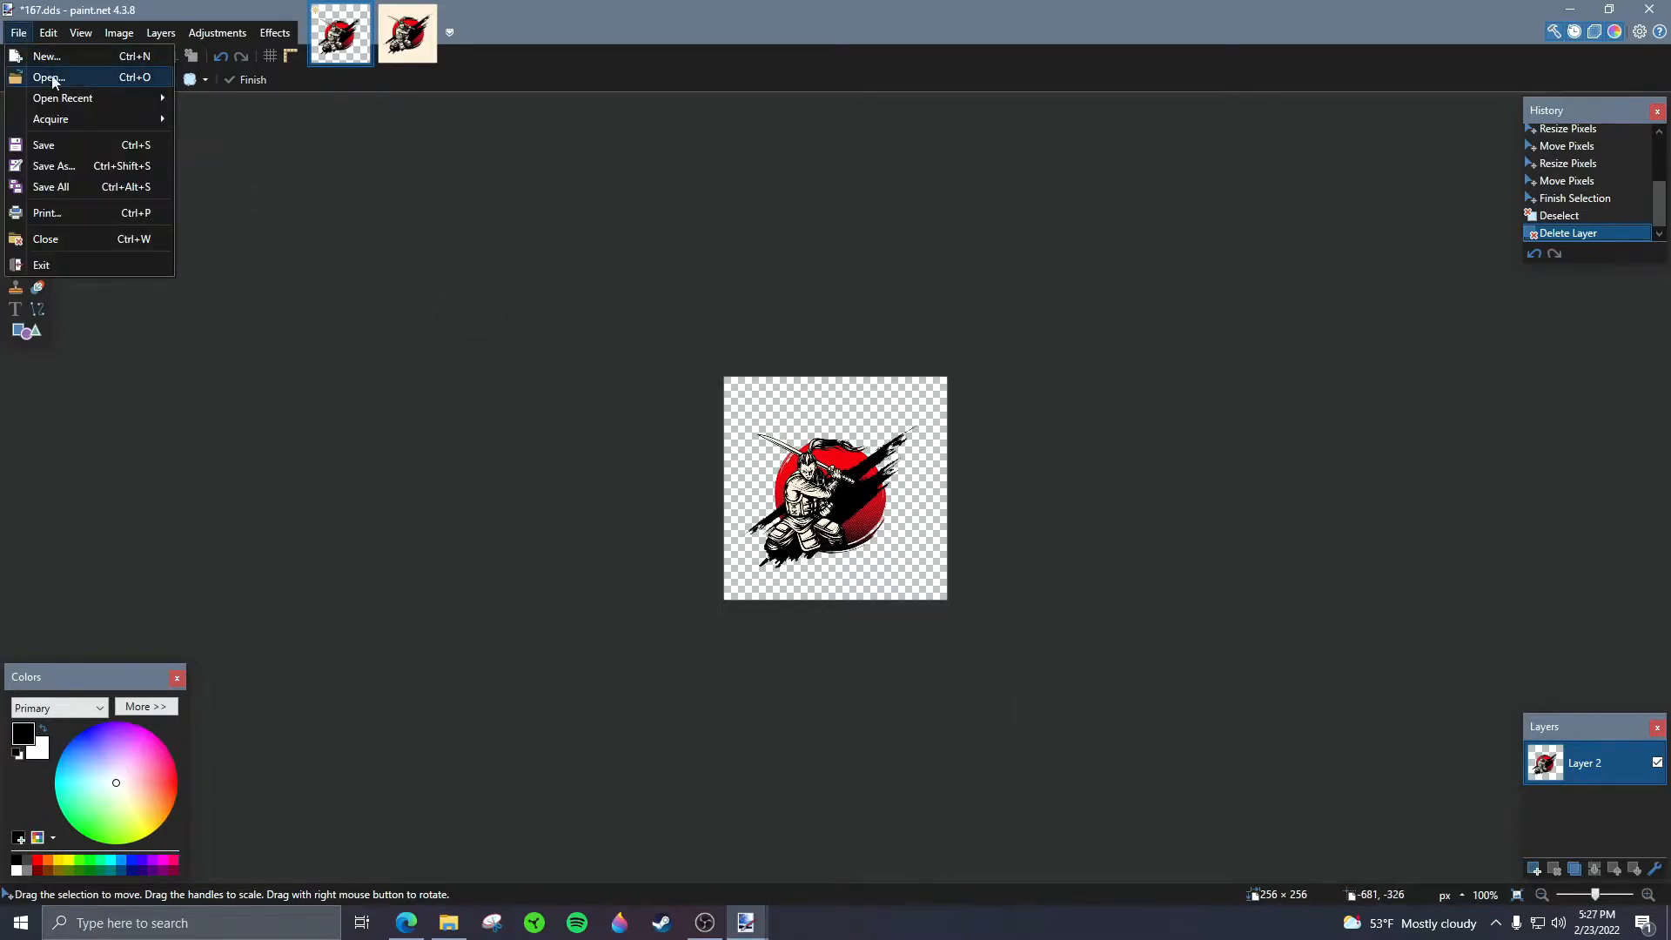
click(75, 167)
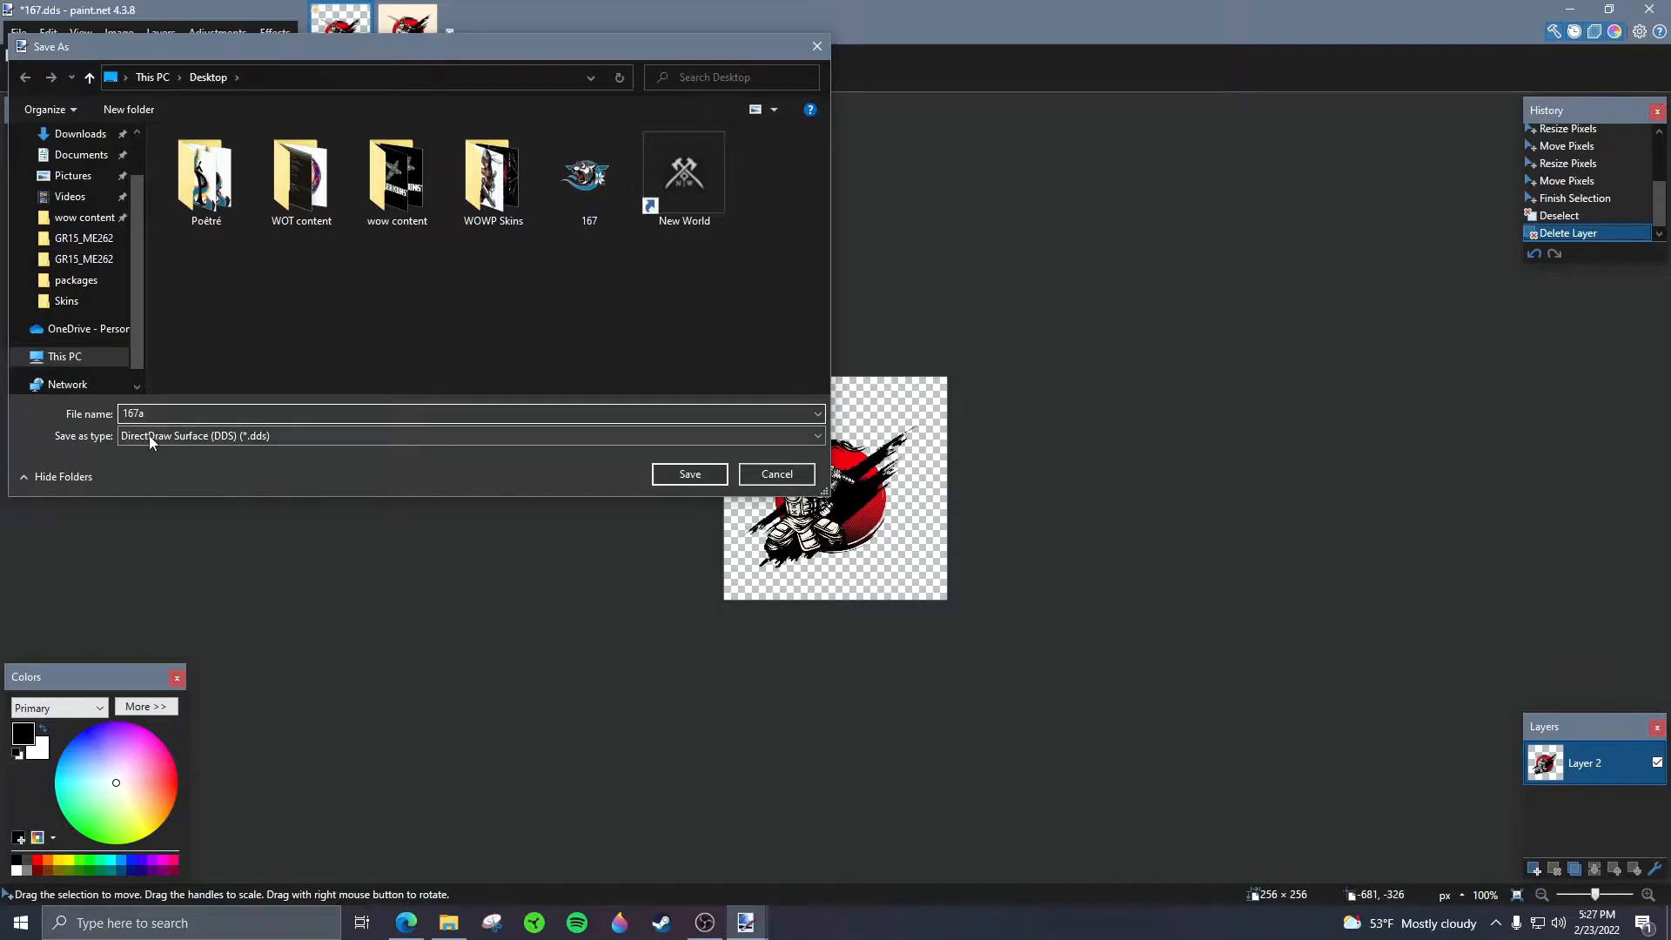
click(698, 473)
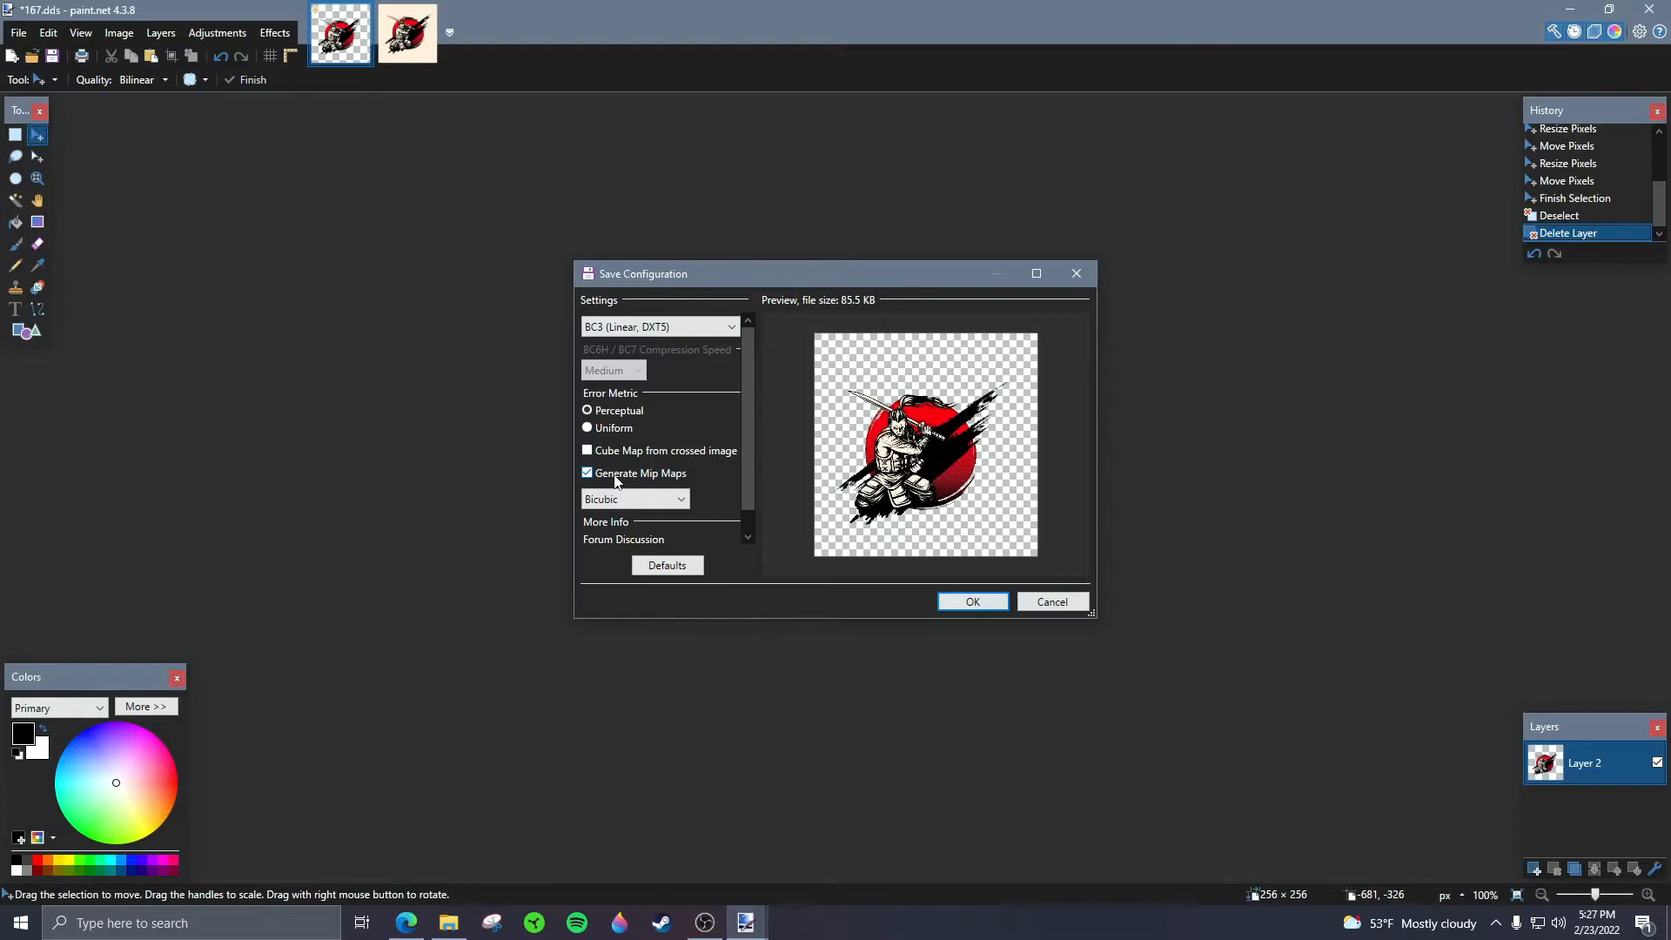
click(980, 600)
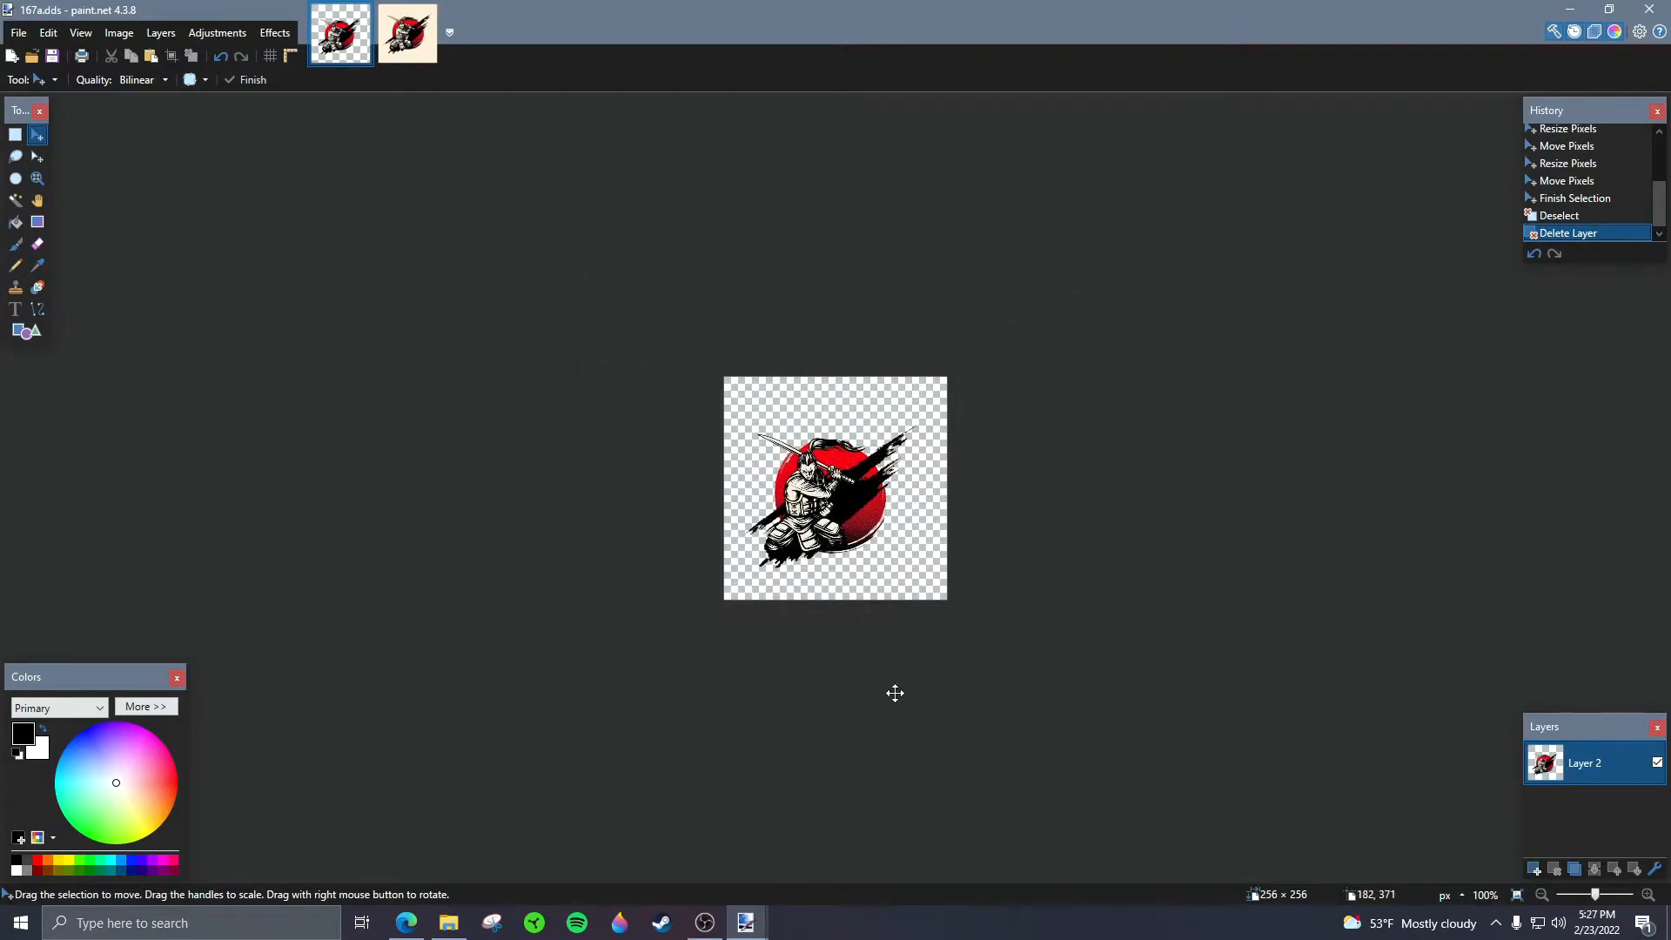
click(1651, 8)
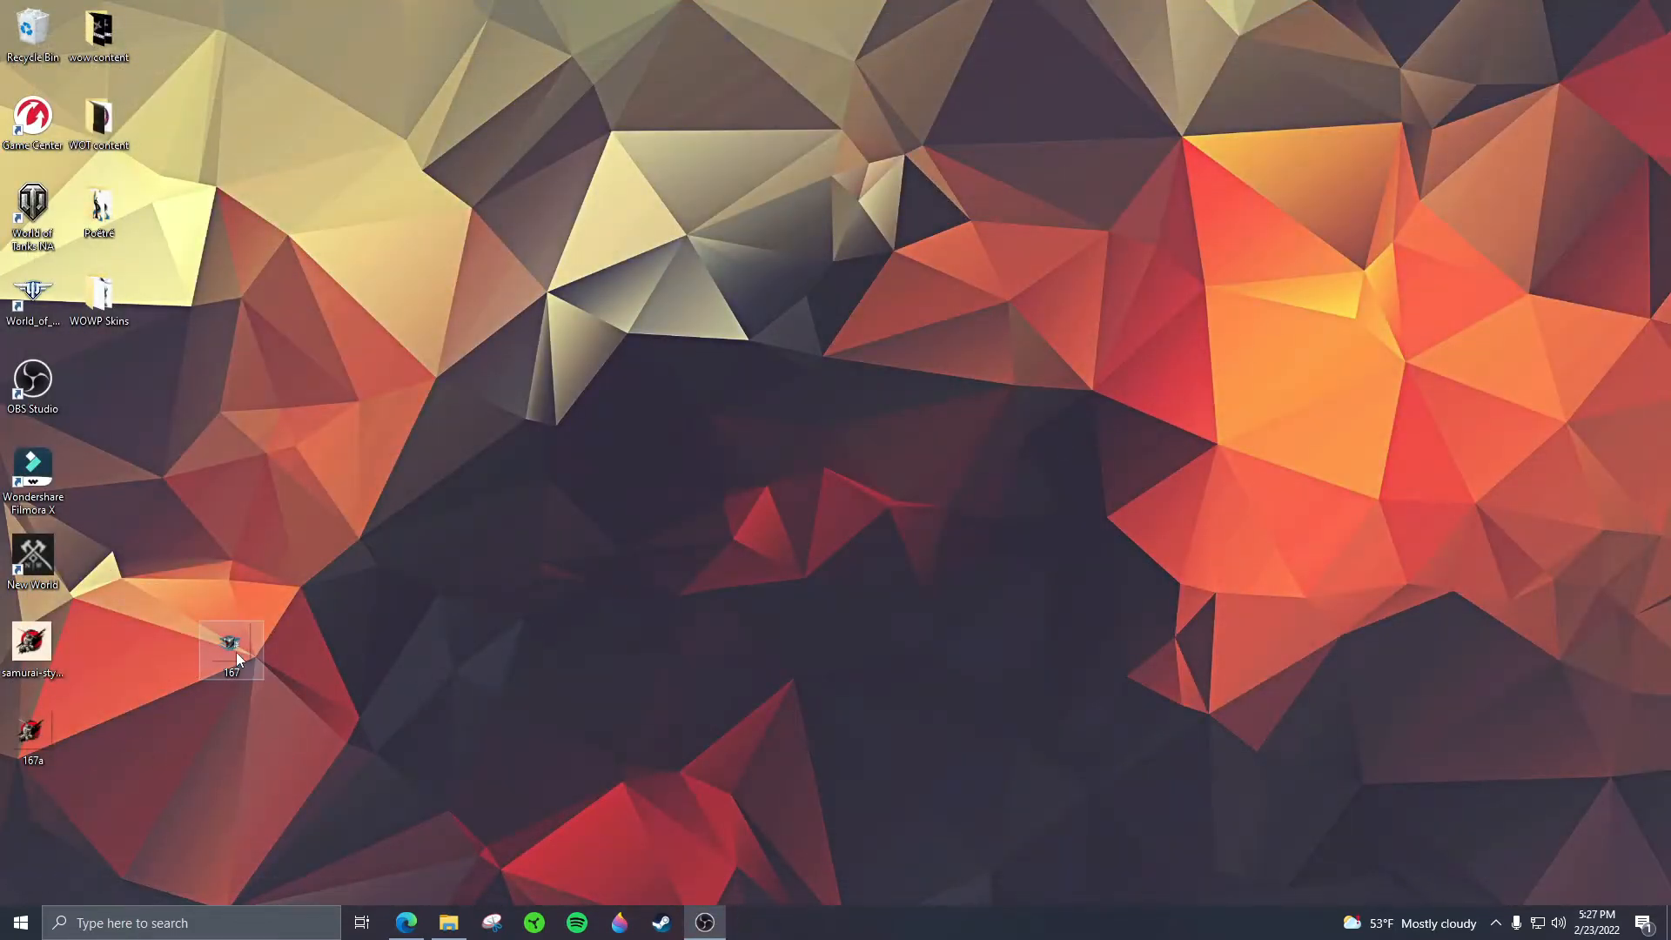
Step: Reopen 167a from the Desktop to check the saved samurai decal, and close it again
double_click(35, 733)
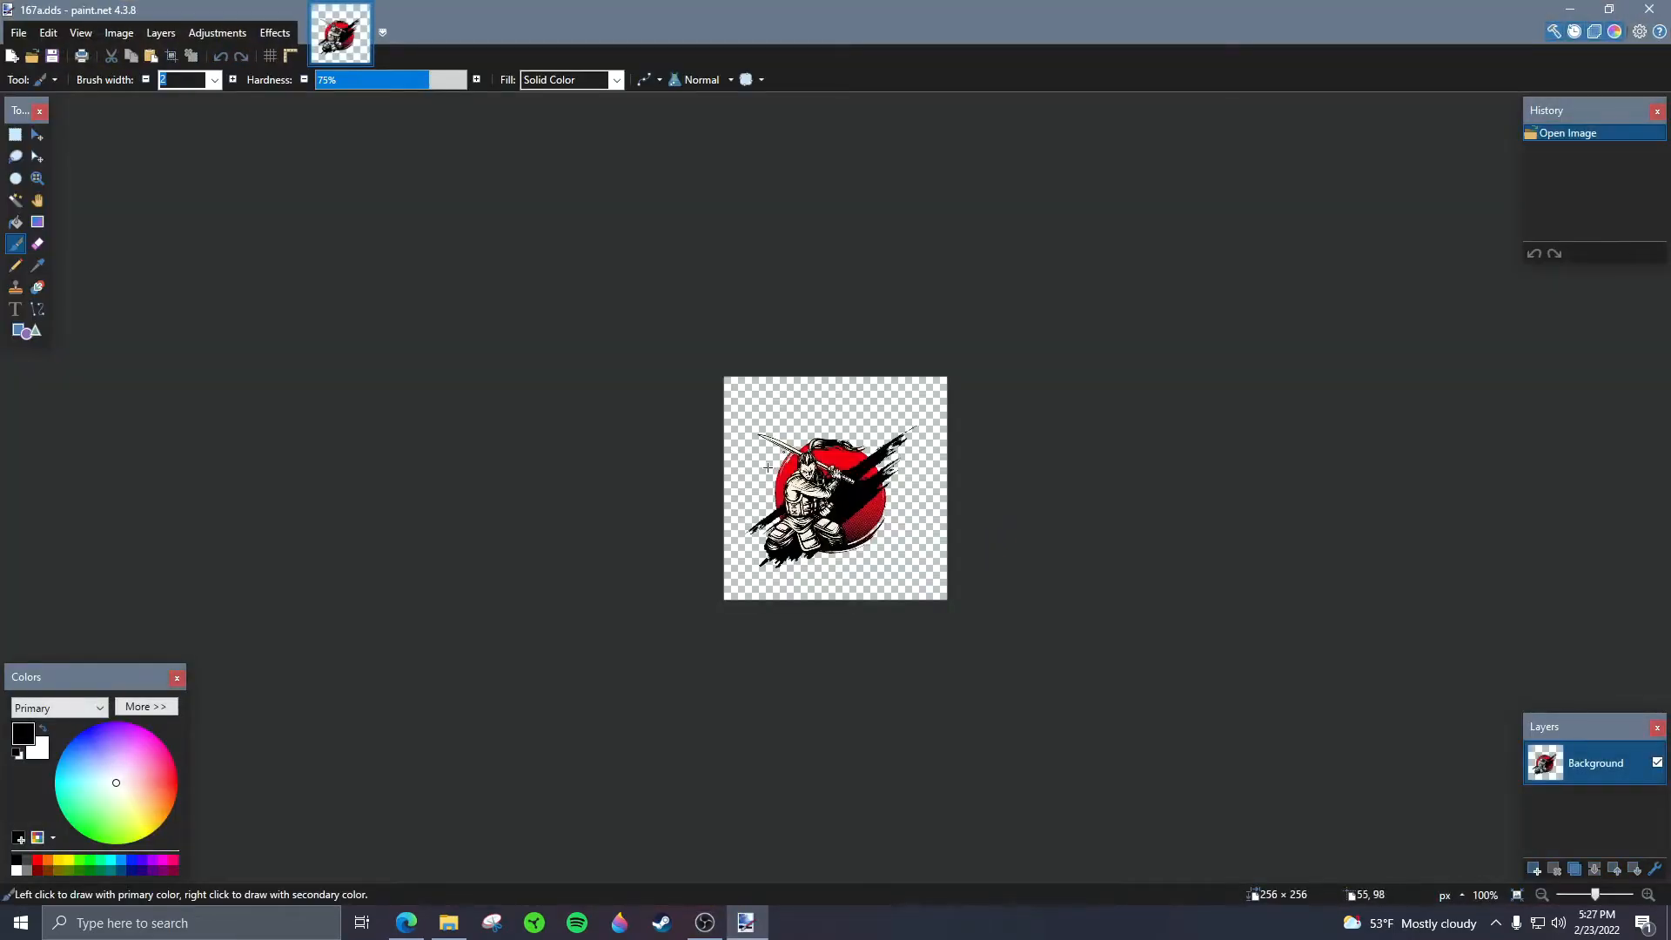
click(1651, 8)
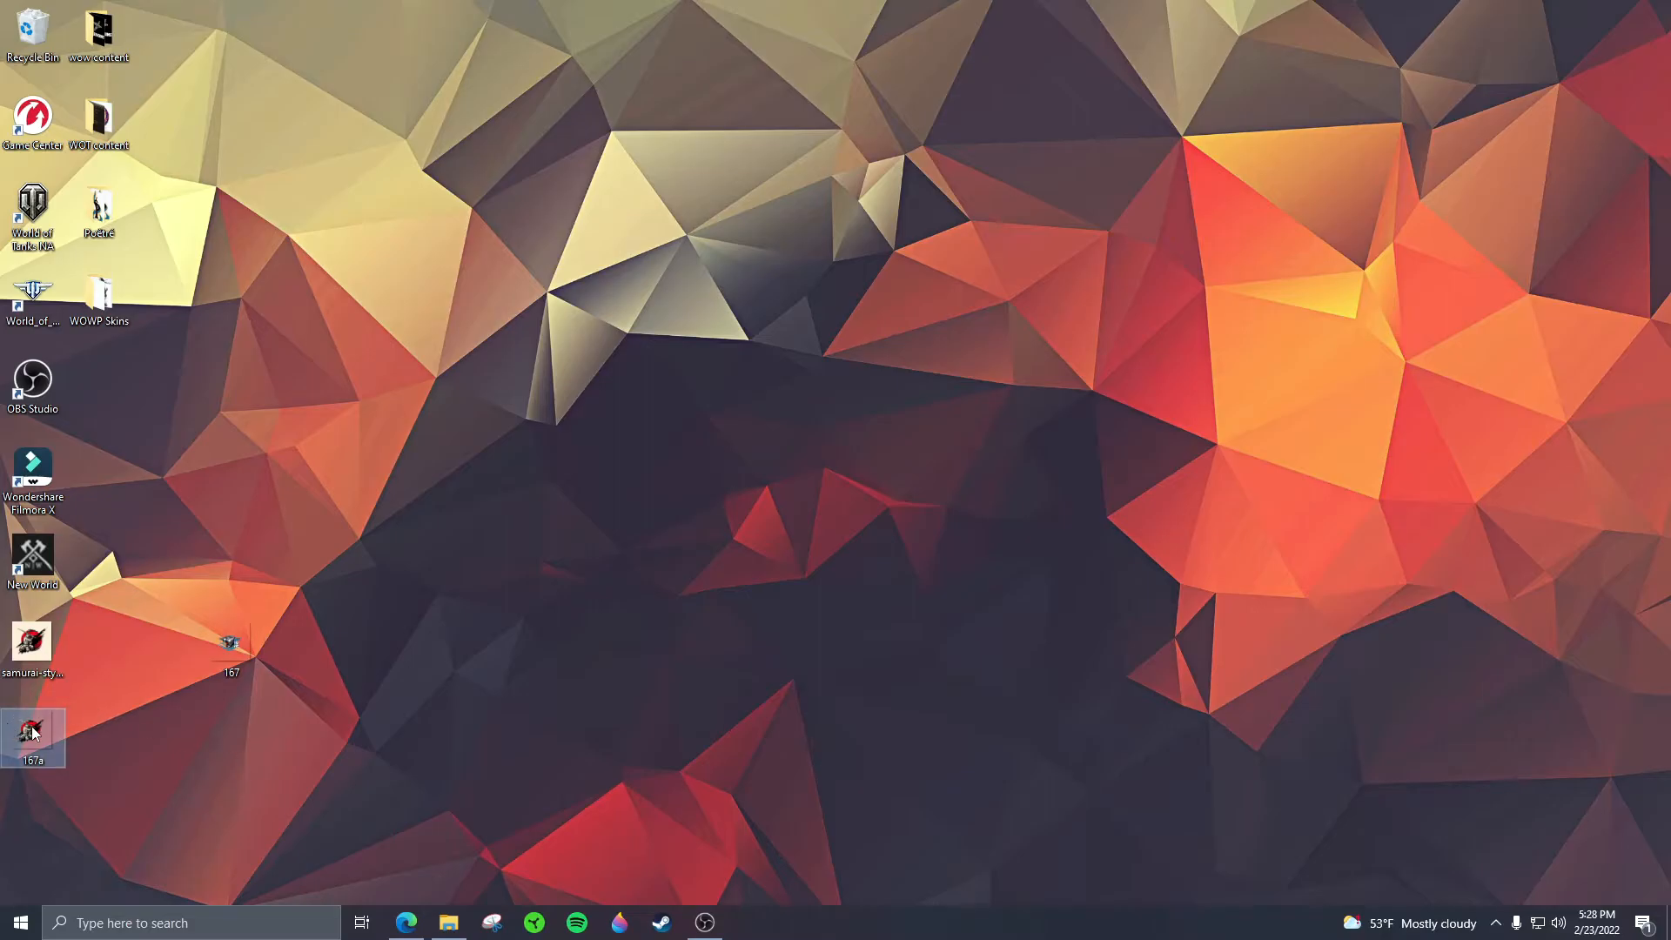
mouse_move(238, 644)
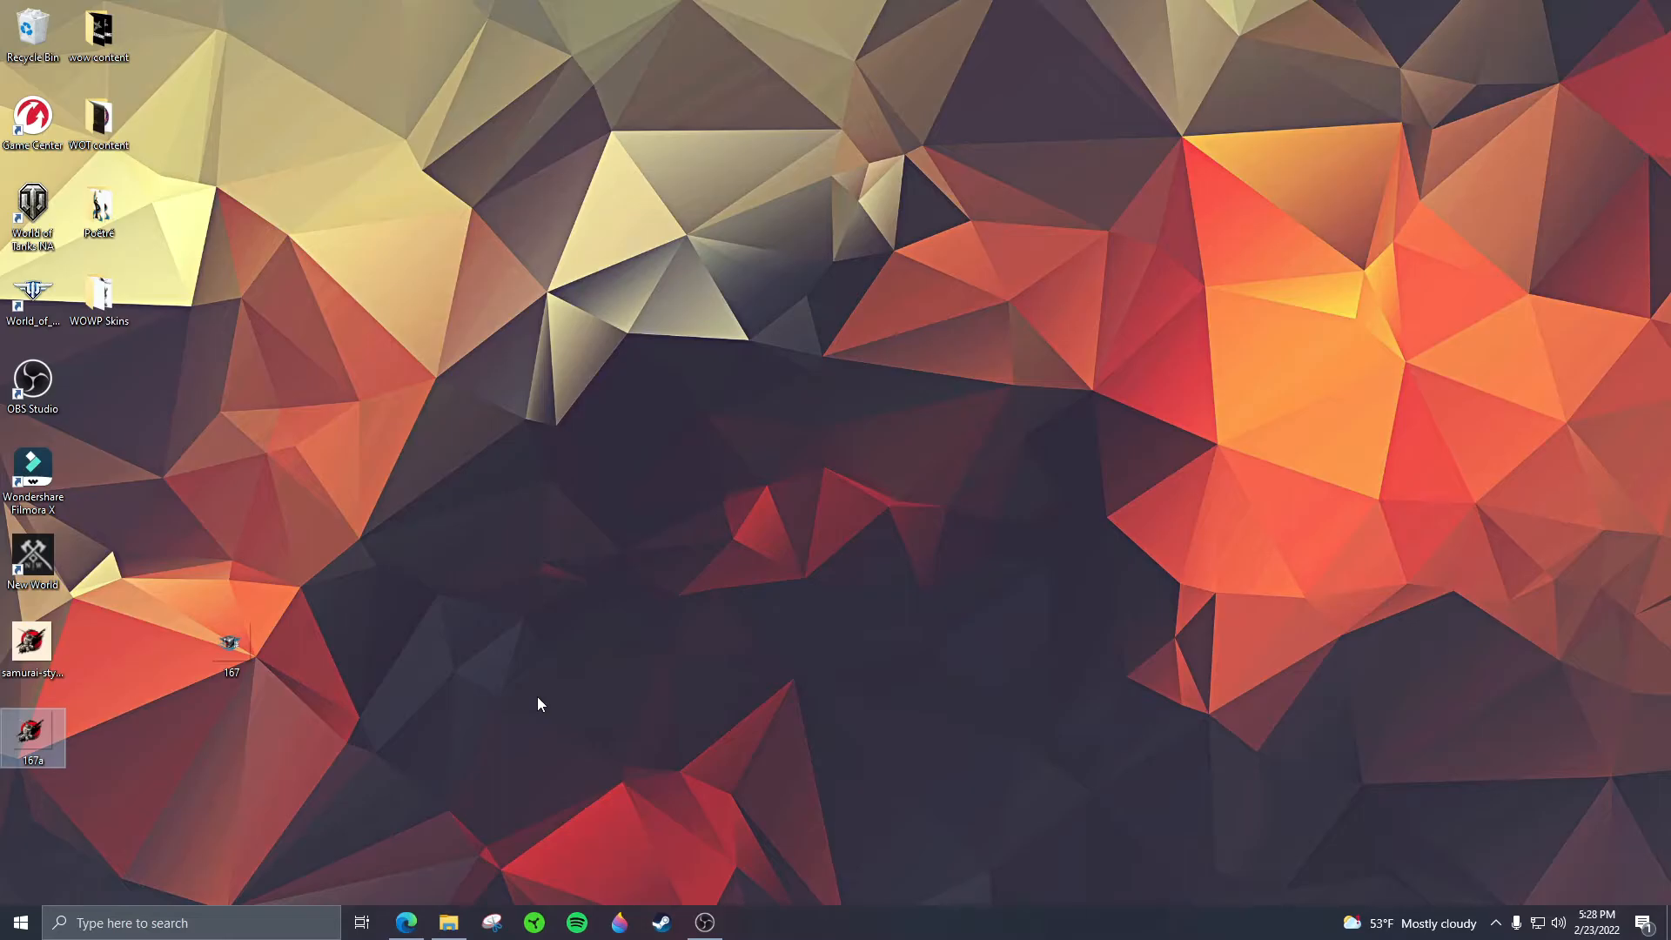
Step: Create a new folder named vehicles on the Desktop
right_click(663, 589)
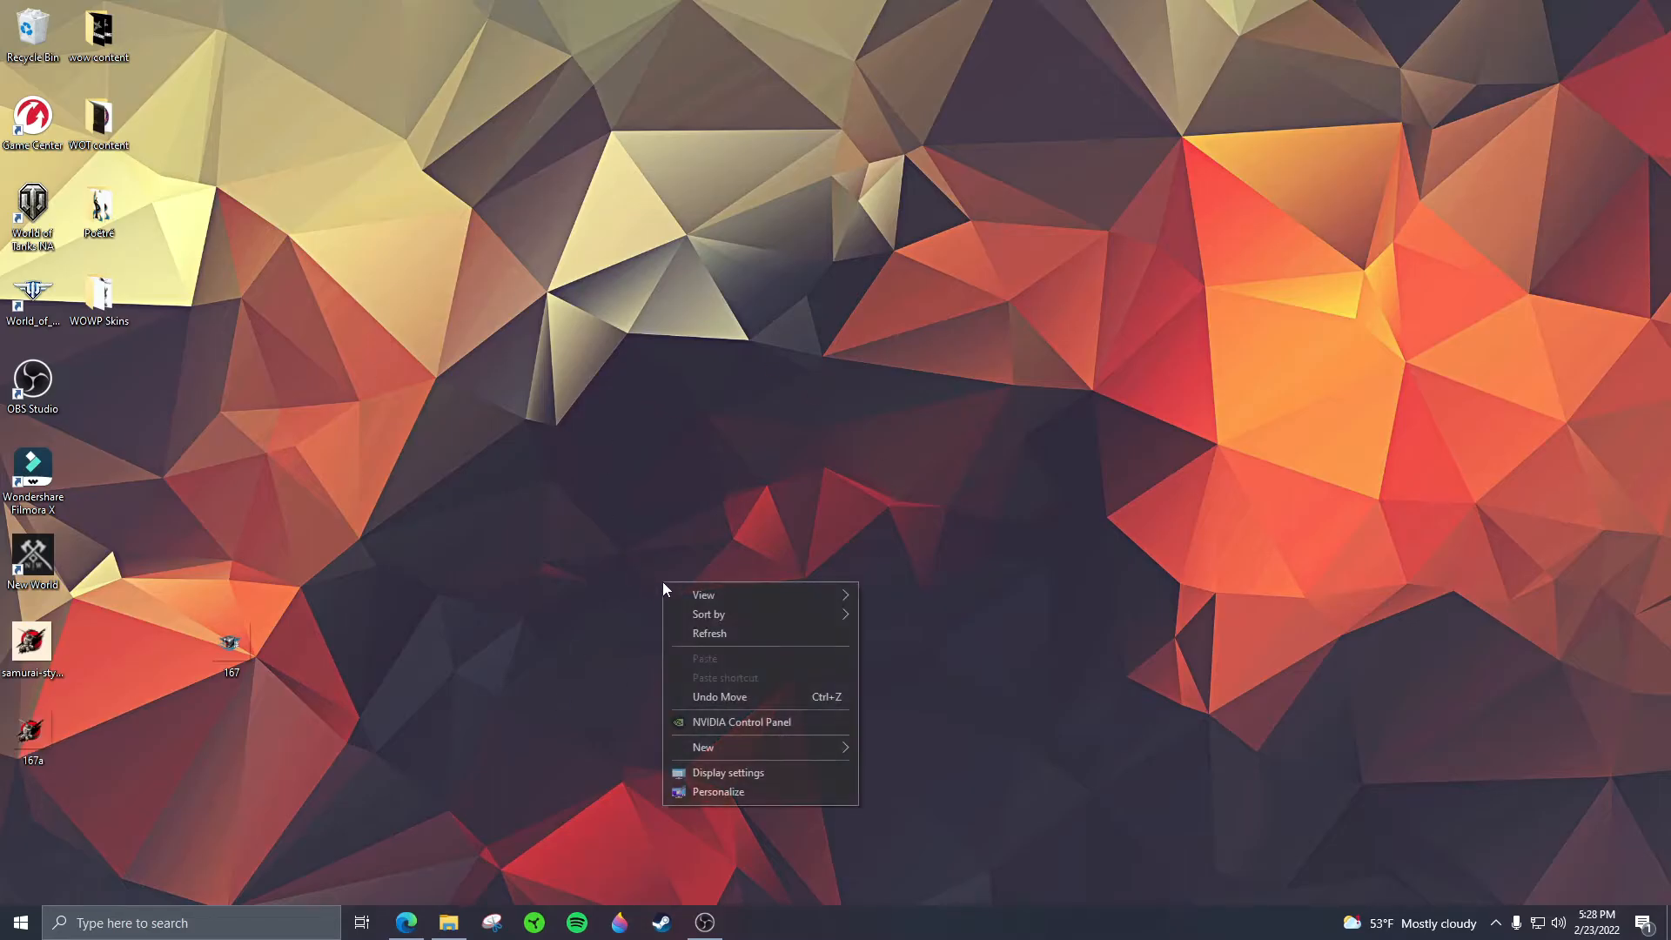
mouse_move(790, 755)
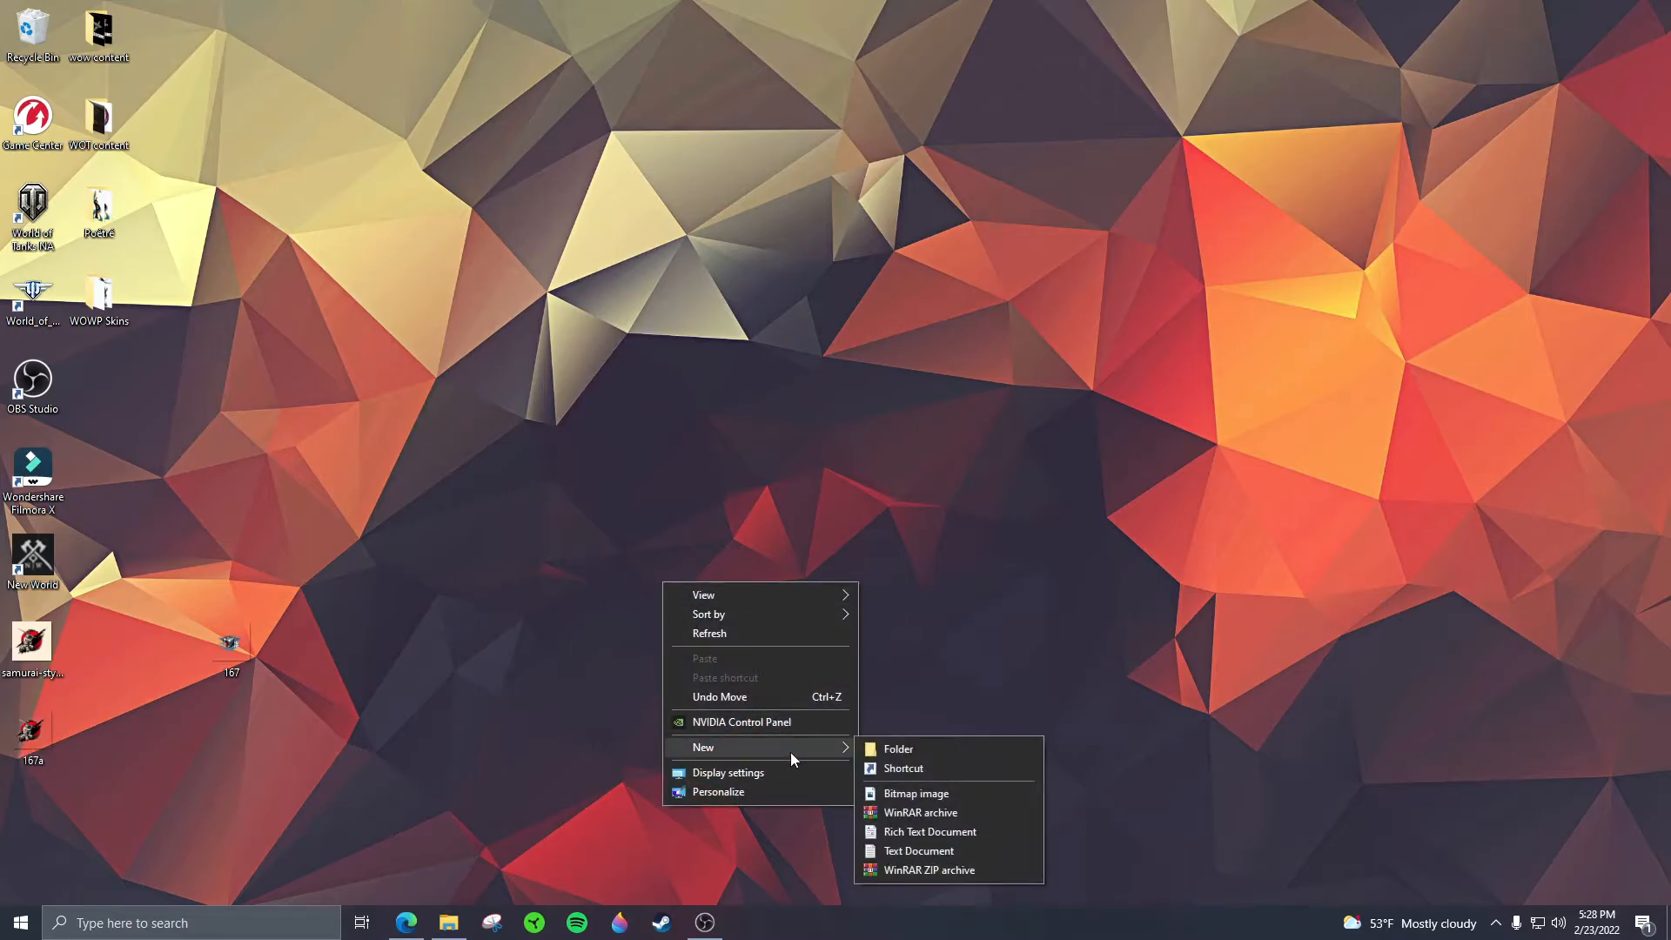
click(882, 748)
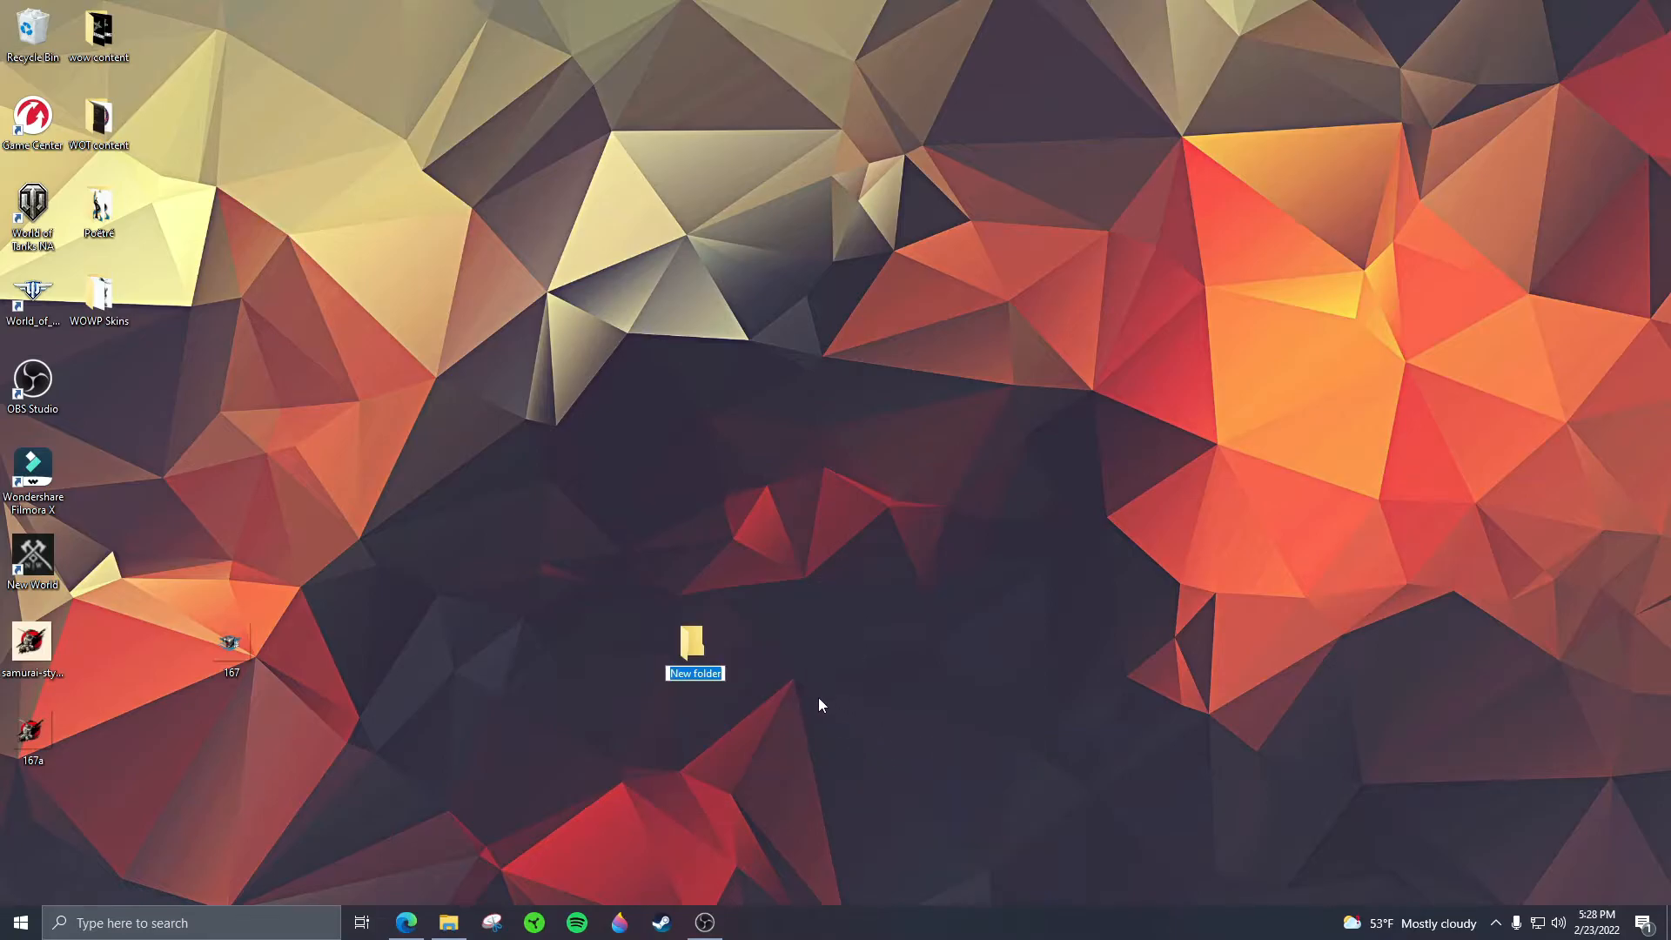
text(vehicles)
key(Return)
Step: Open the vehicles folder and create a subfolder named airplanes in it
double_click(693, 646)
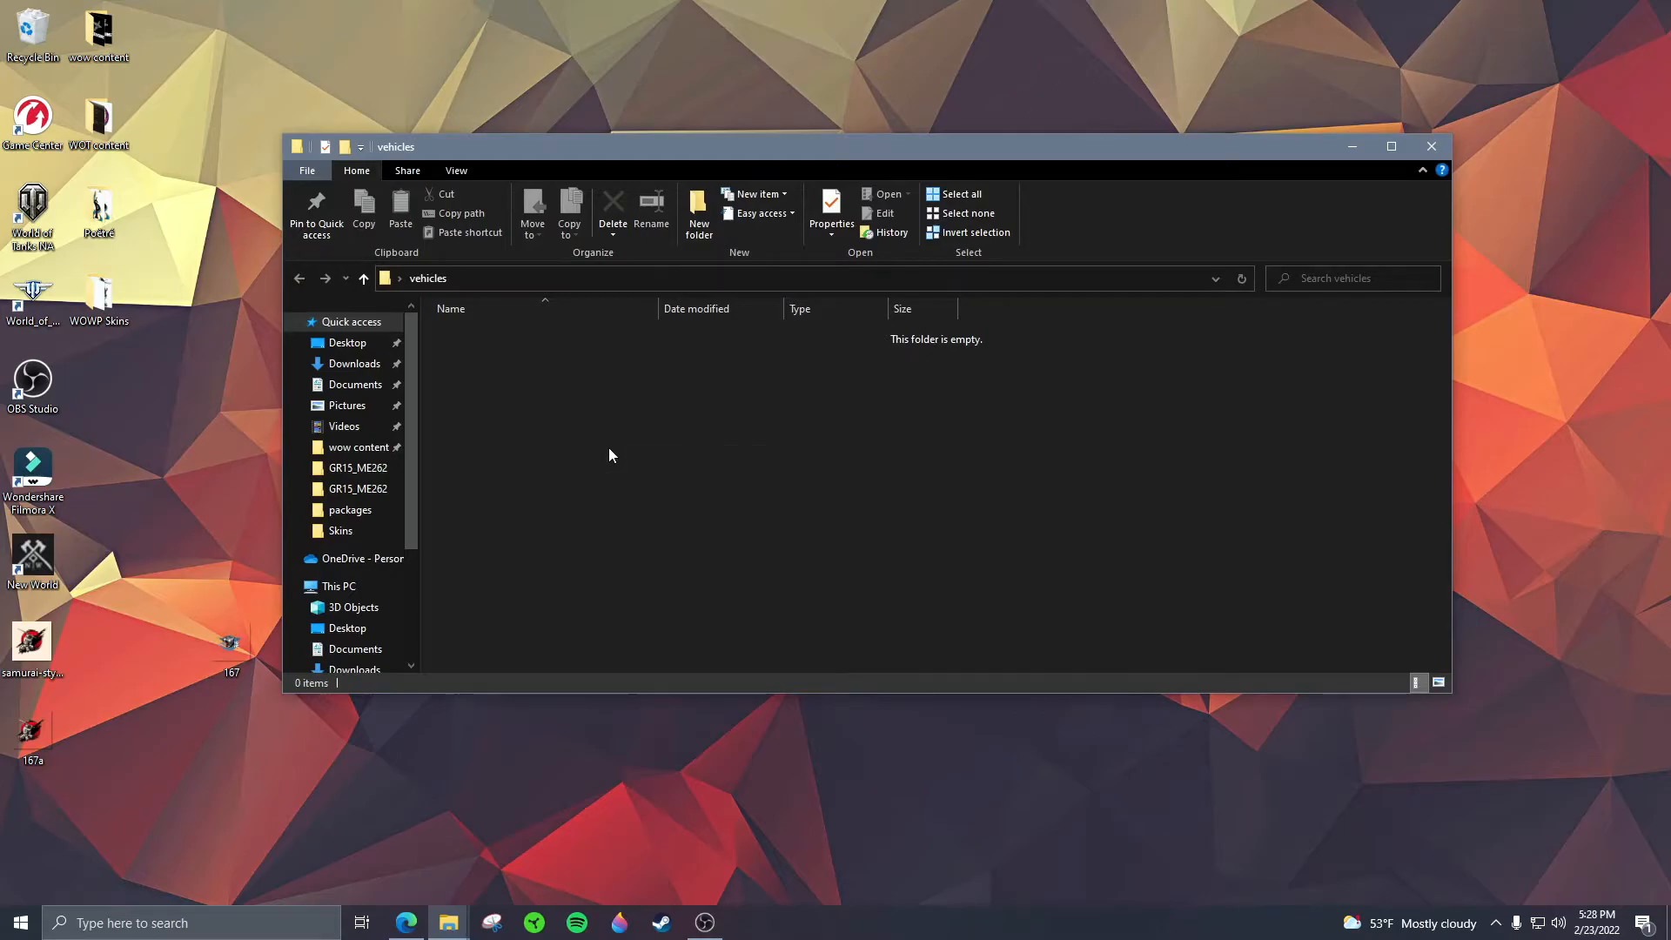
right_click(607, 447)
mouse_move(780, 658)
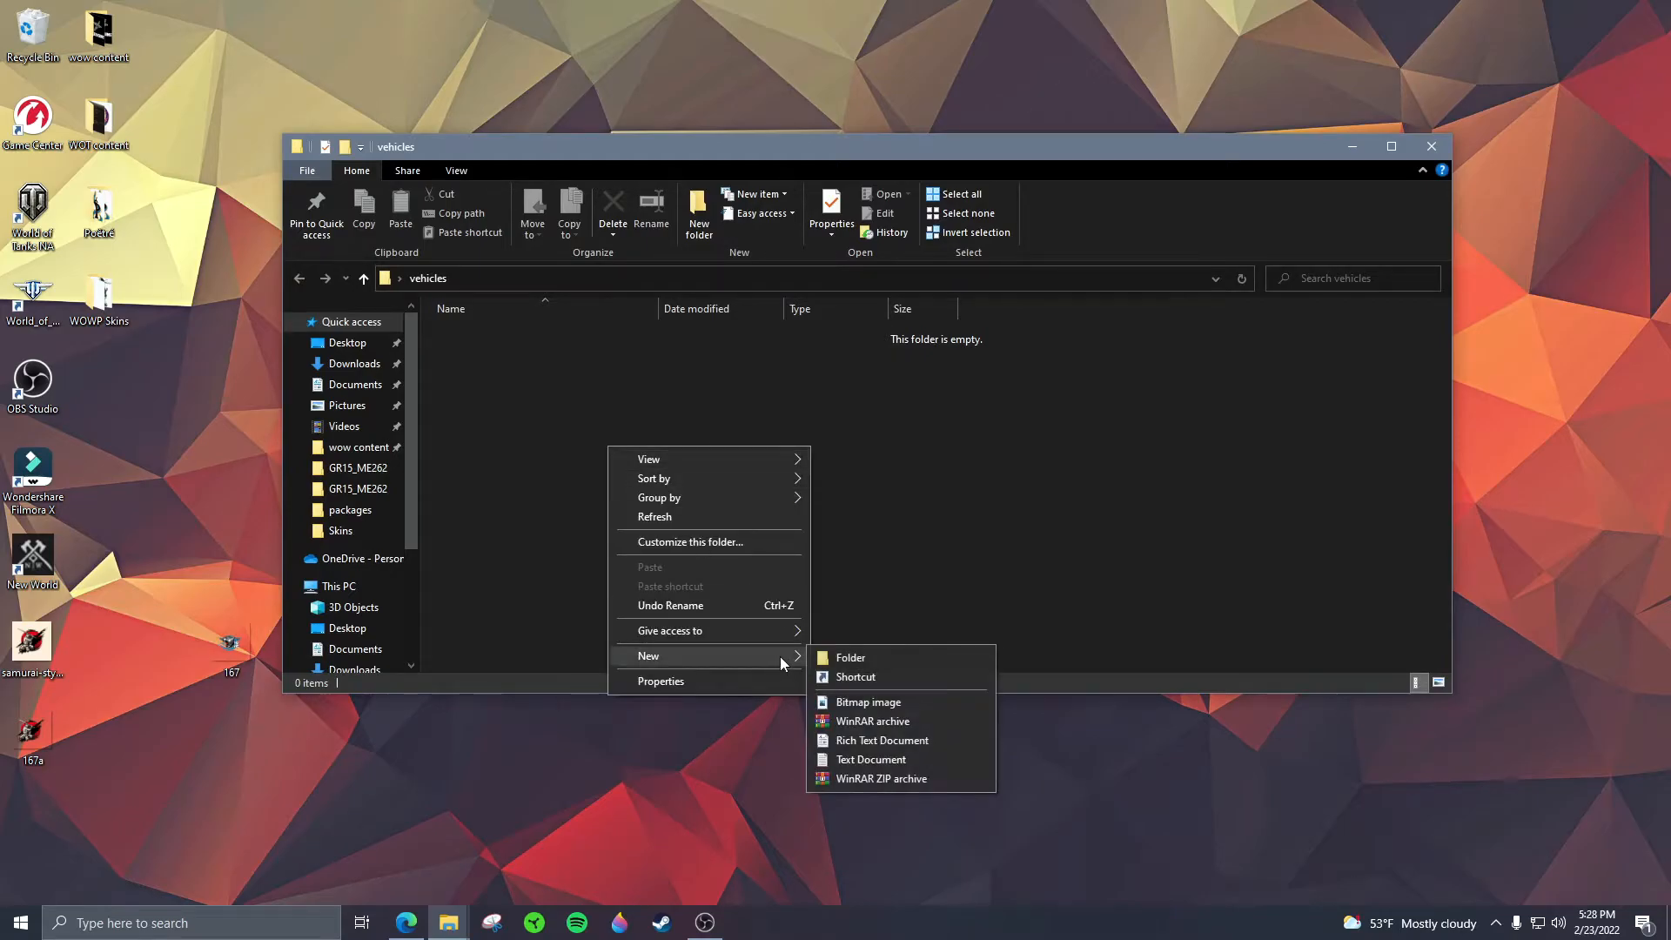
click(849, 657)
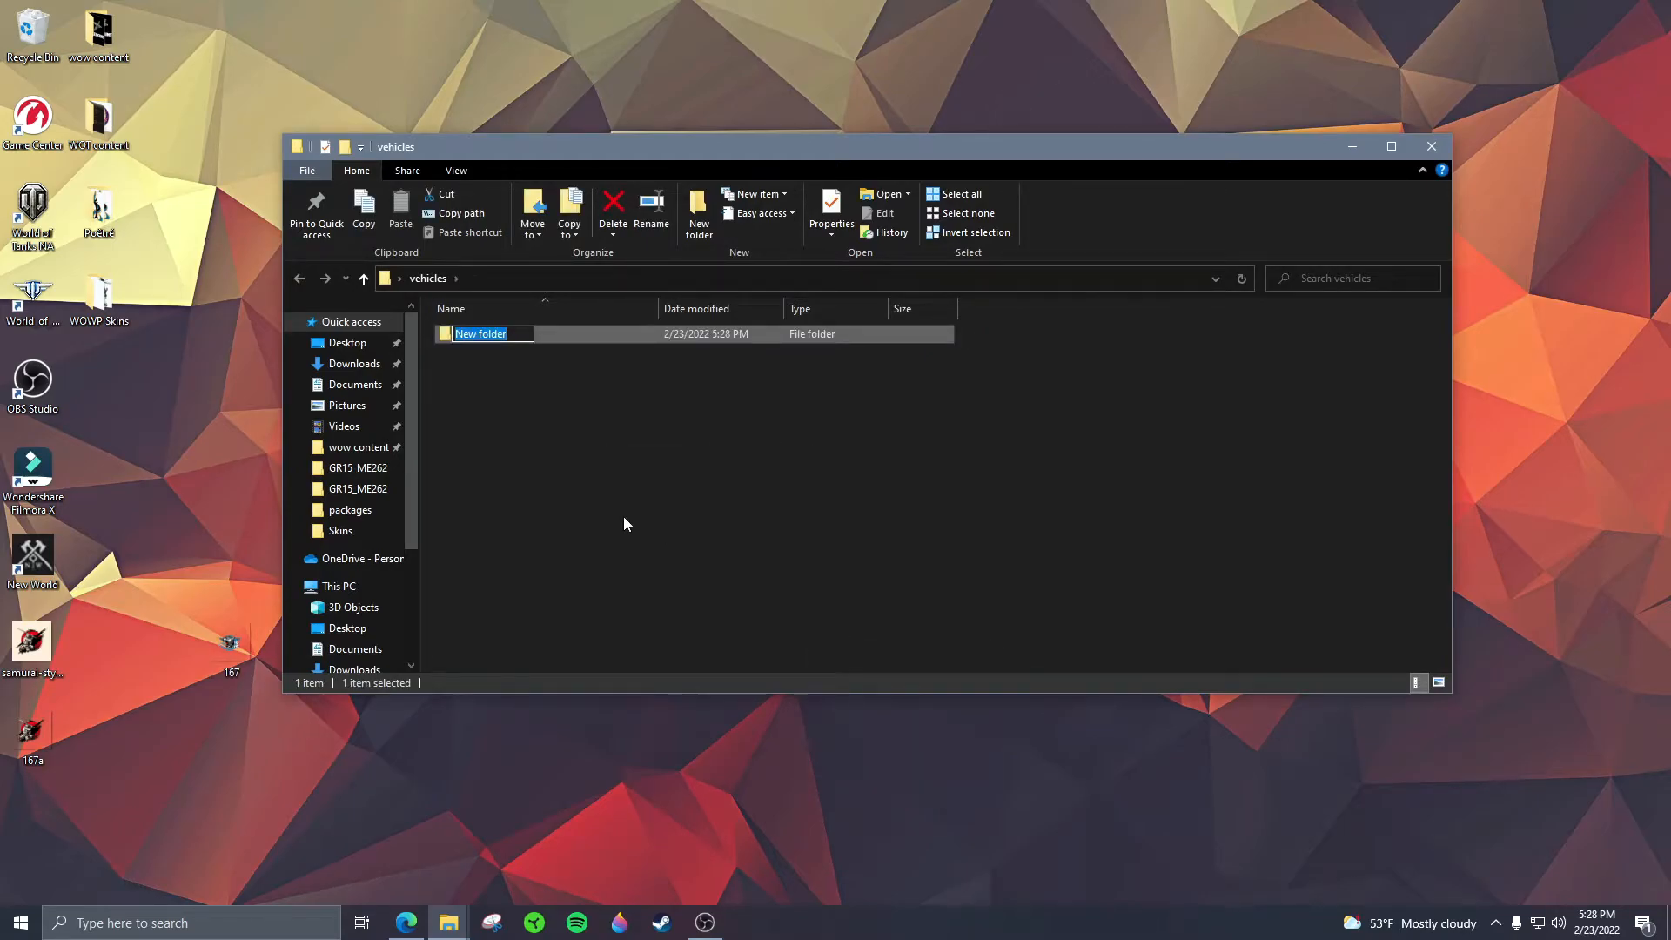
text(airplanes)
click(623, 515)
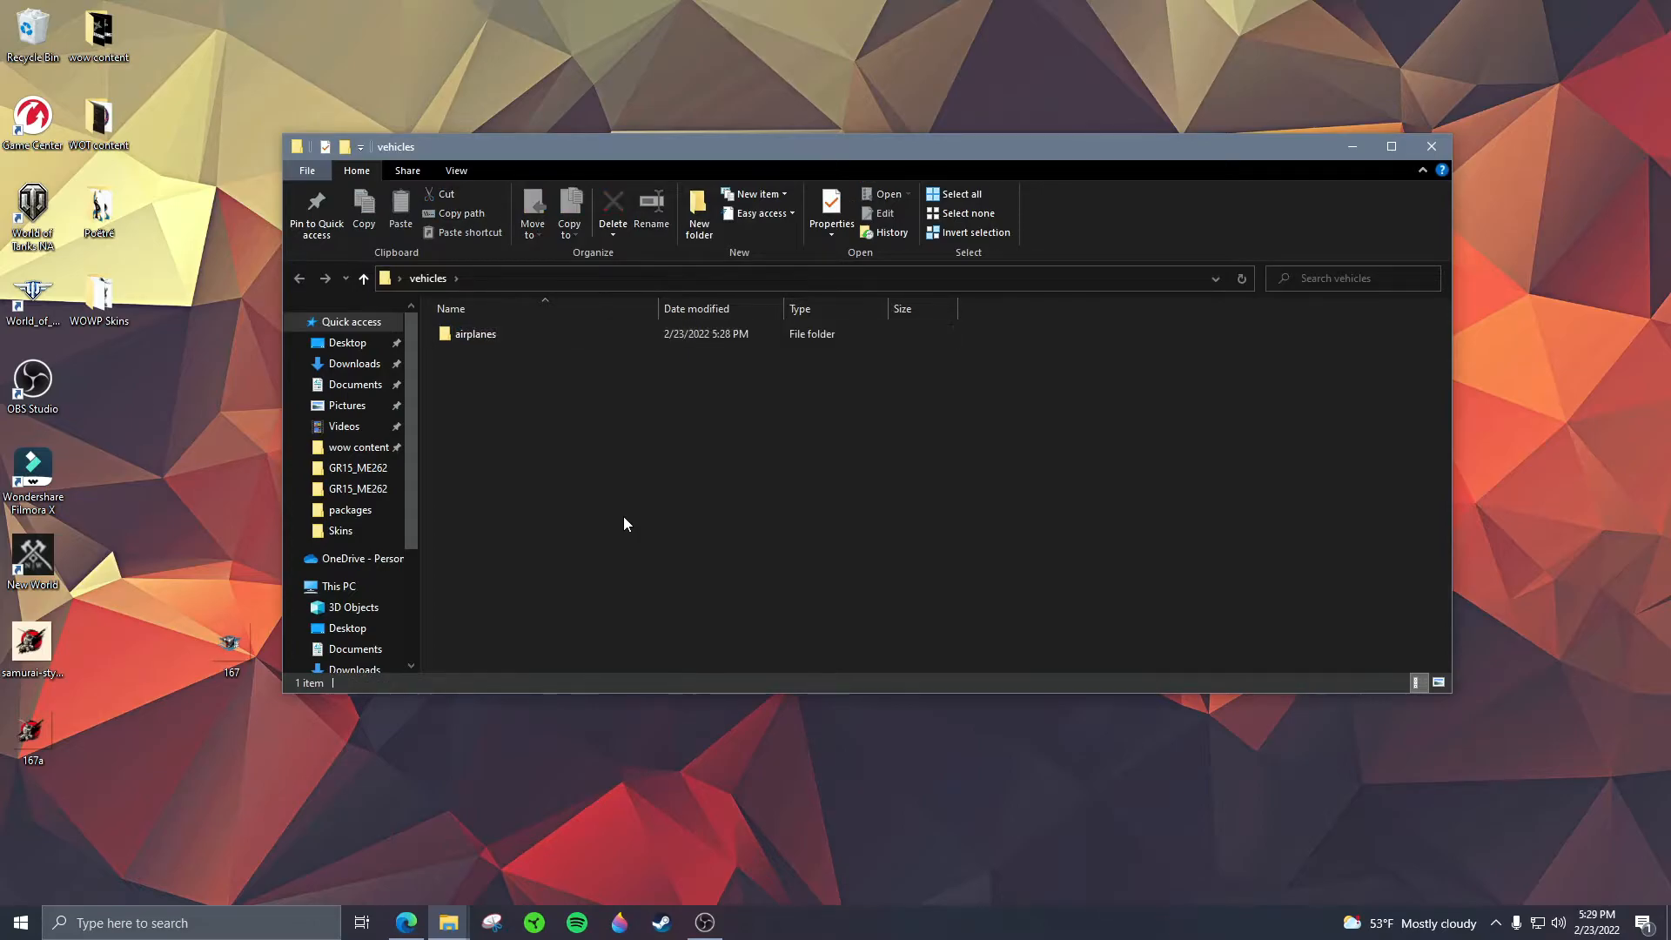
Step: Open the airplanes folder and create a subfolder named common in it
double_click(484, 337)
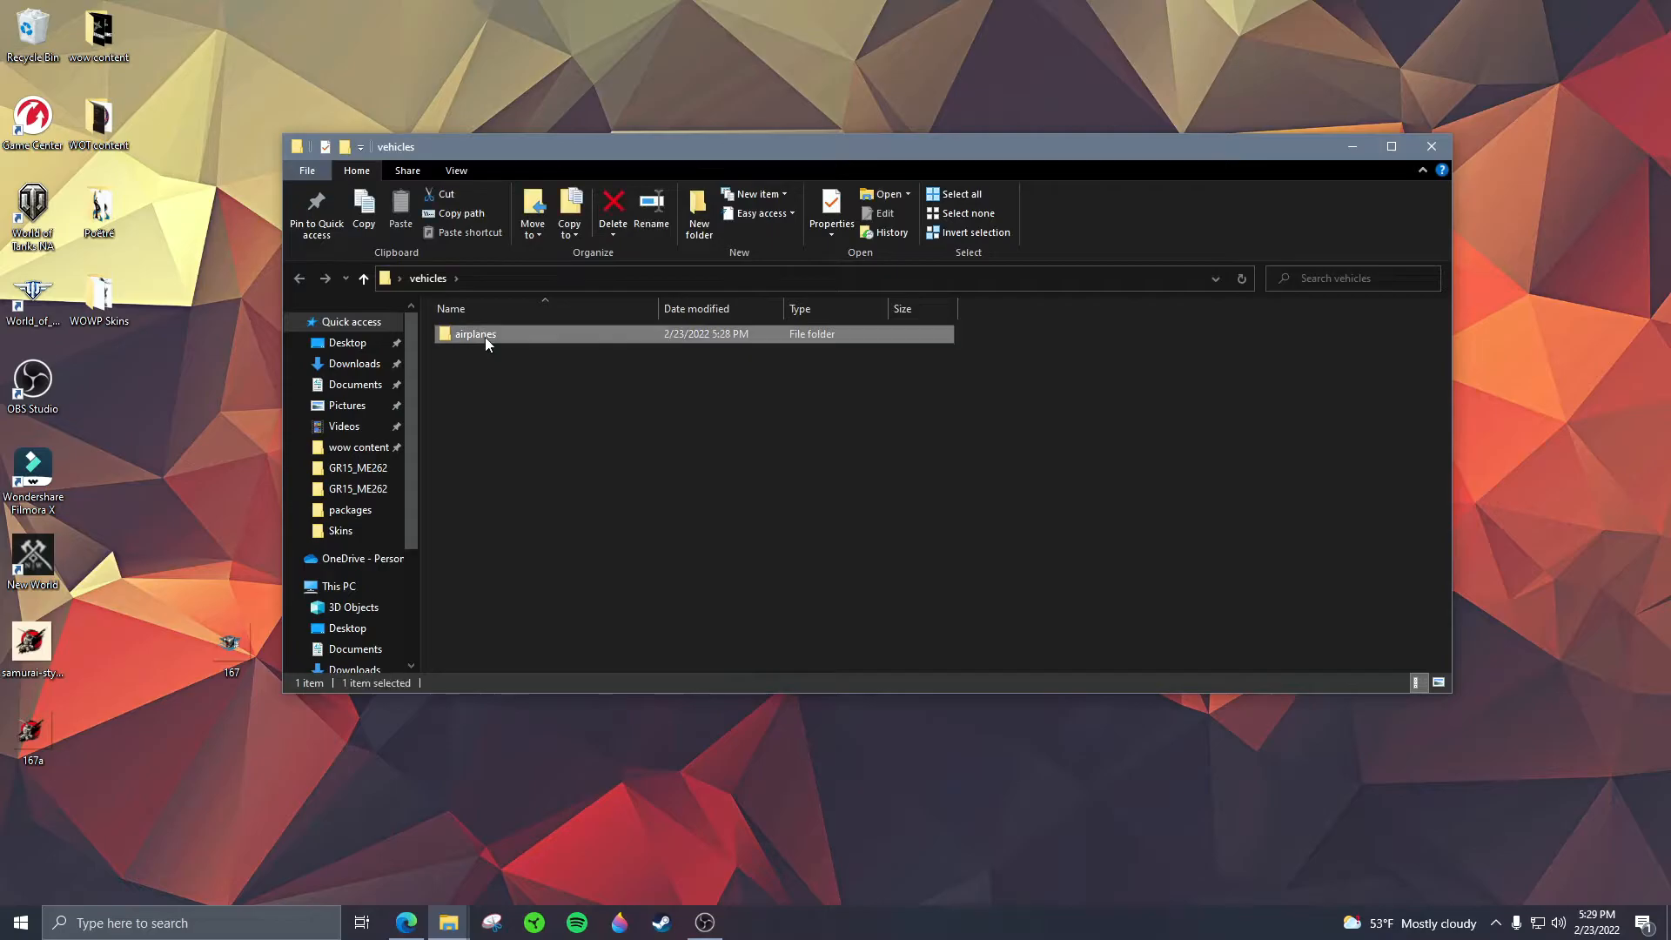
right_click(536, 410)
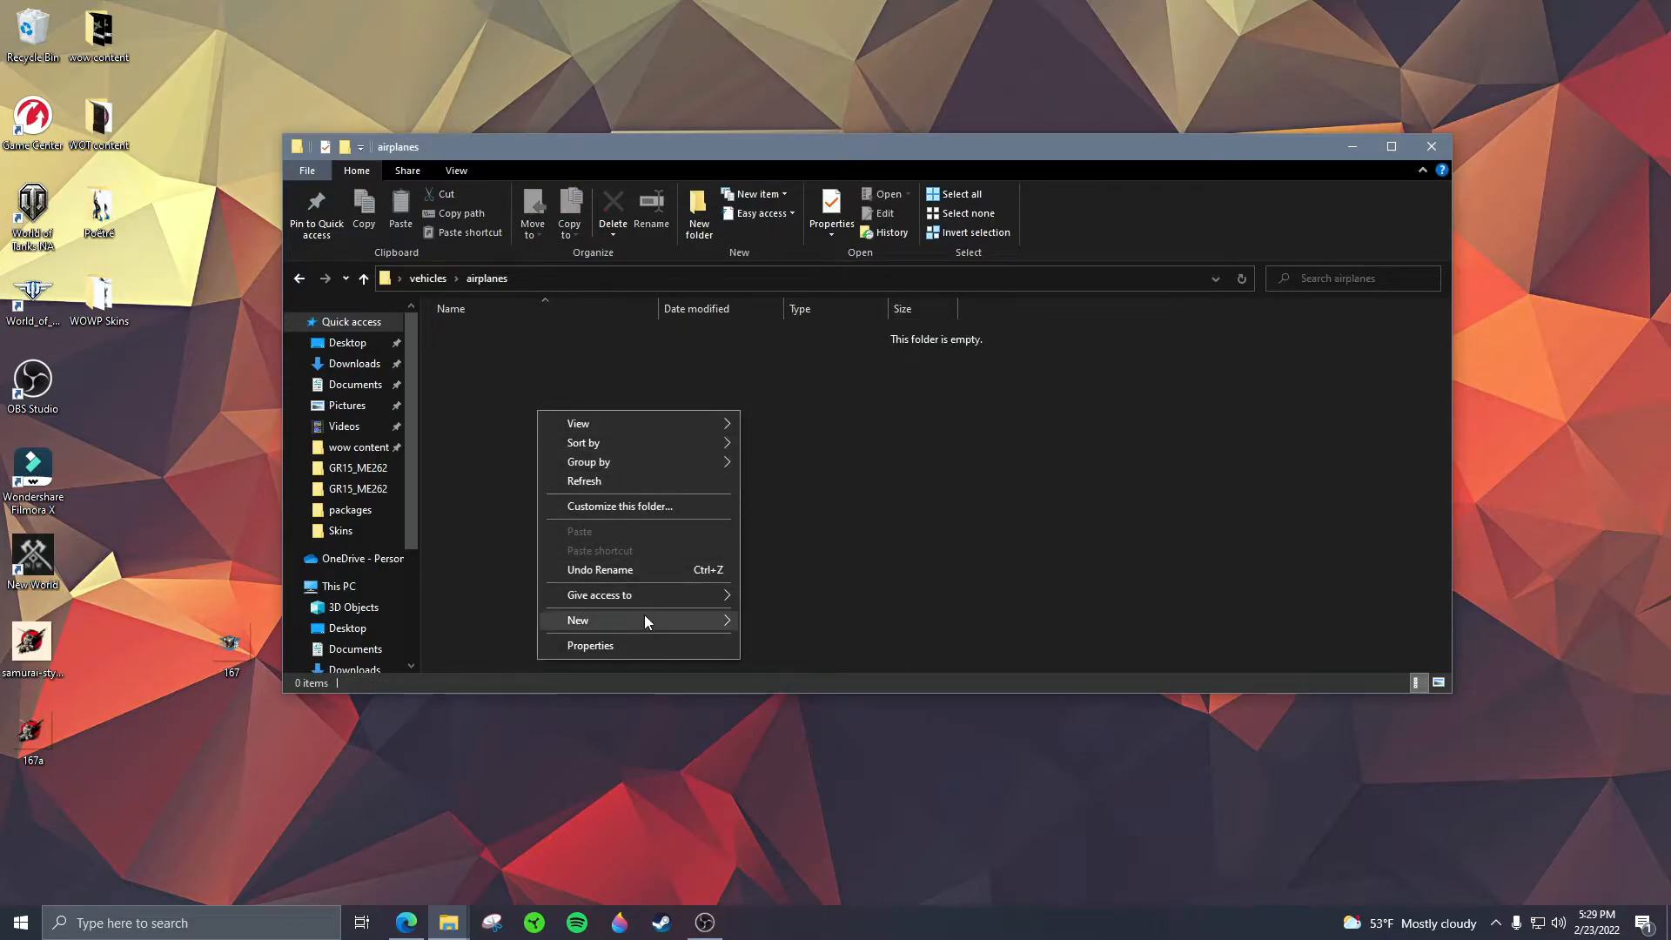
mouse_move(644, 619)
click(780, 622)
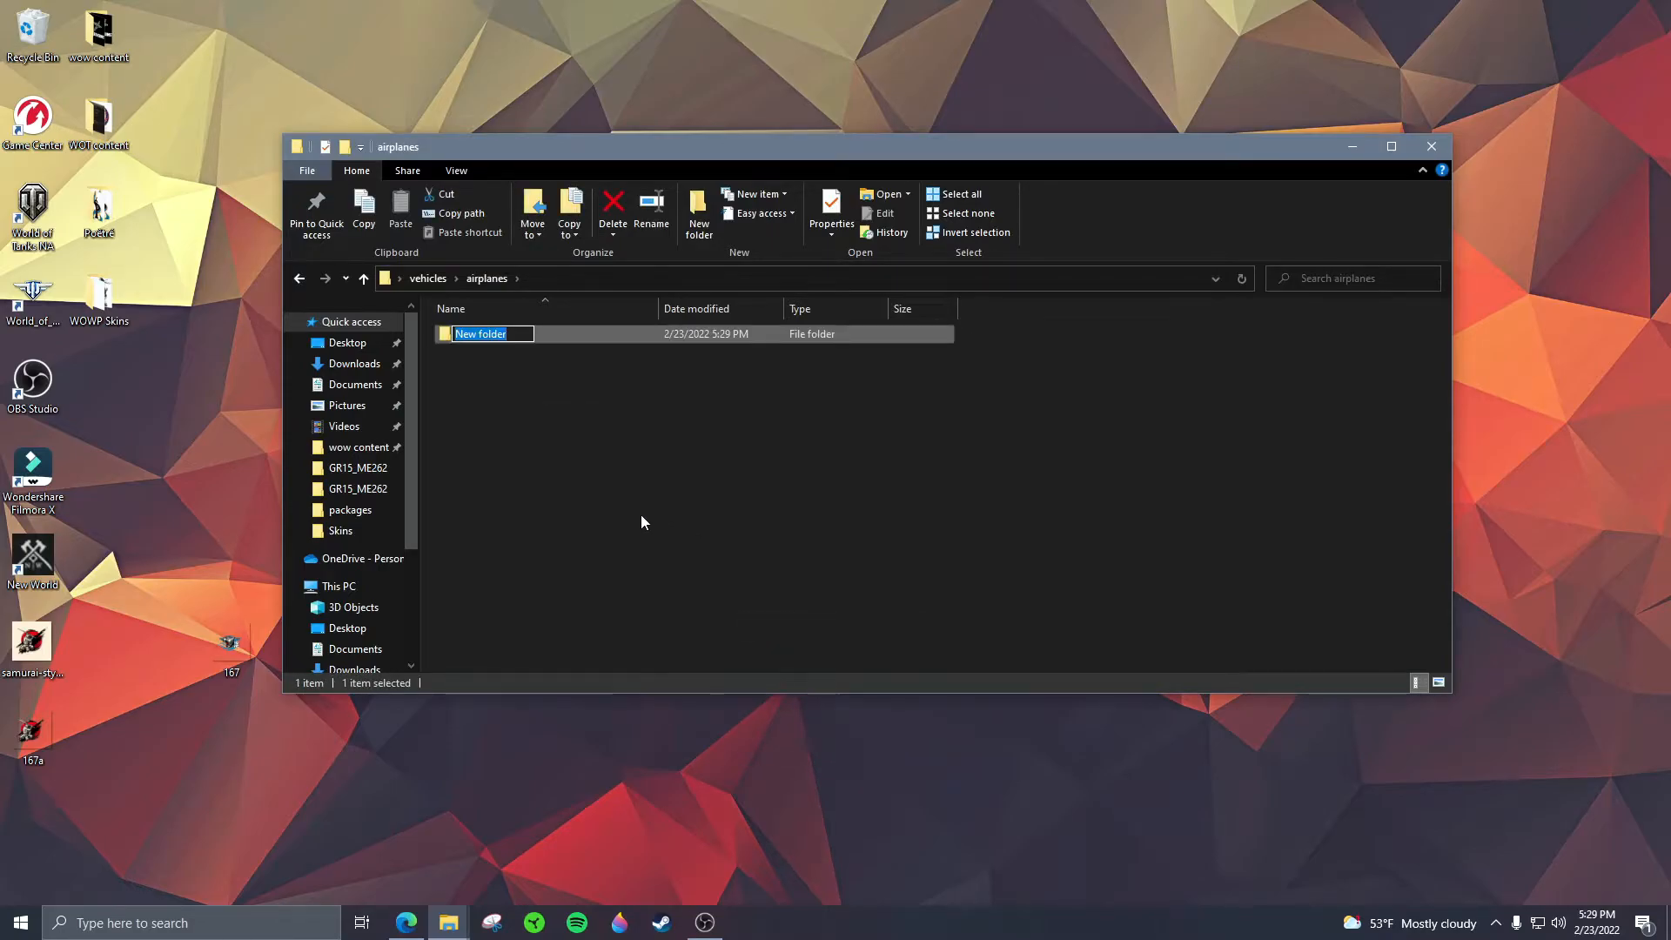
text(common)
key(Return)
click(641, 515)
Step: Open the common folder and create a subfolder named decals in it
double_click(494, 338)
right_click(545, 449)
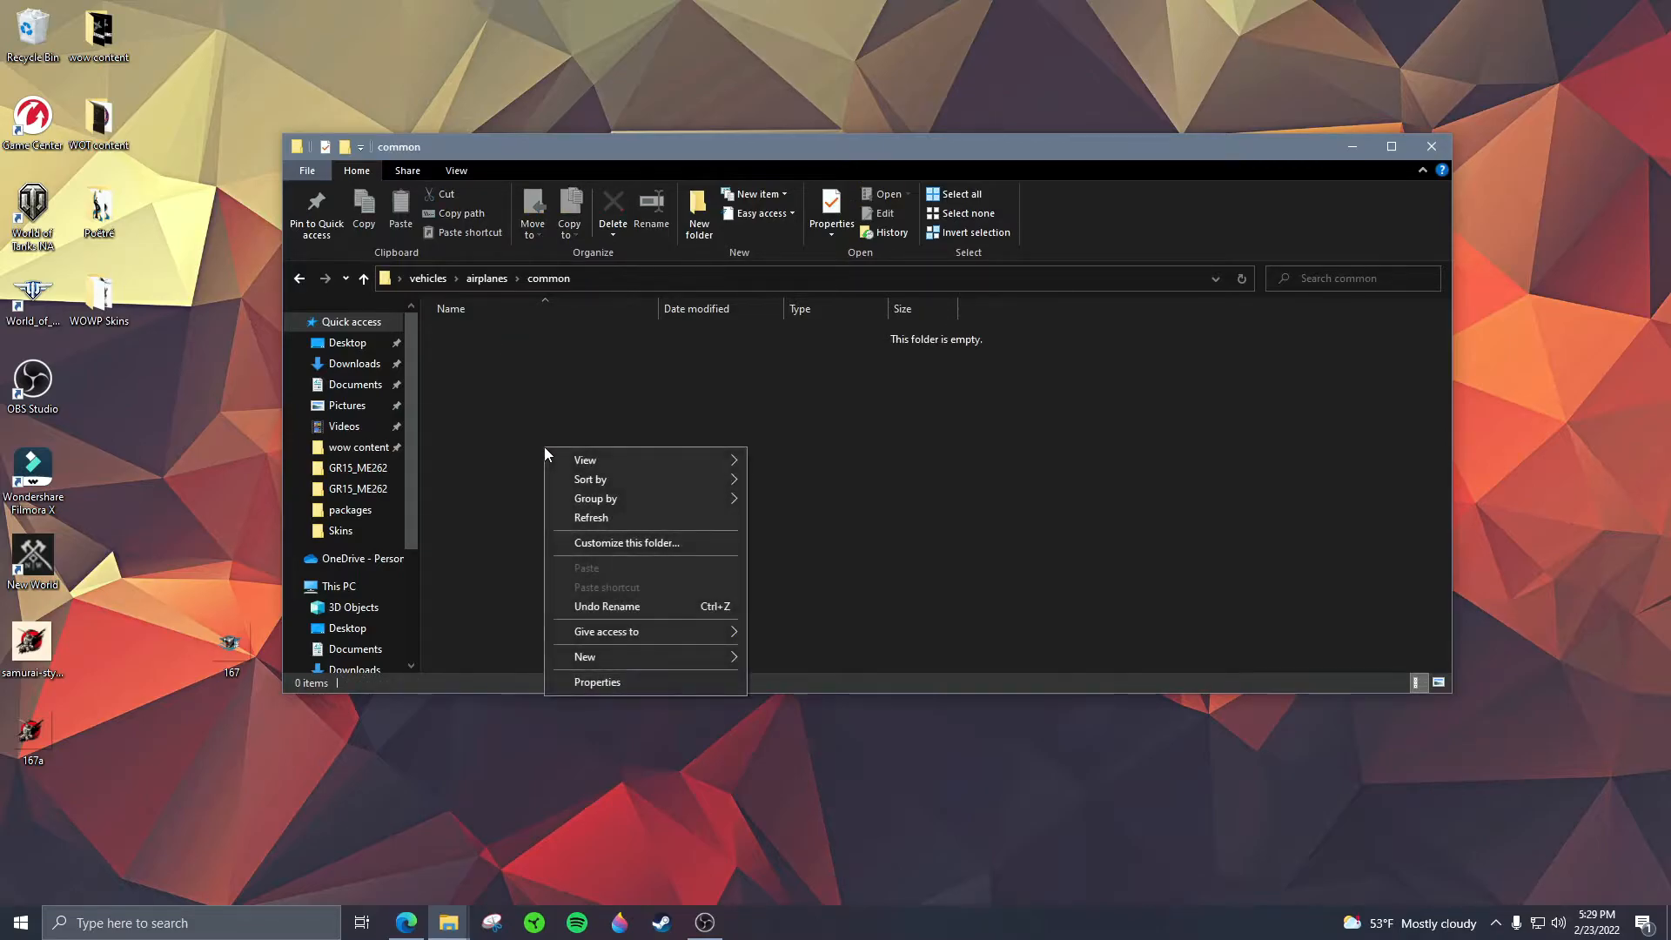
mouse_move(635, 655)
click(774, 660)
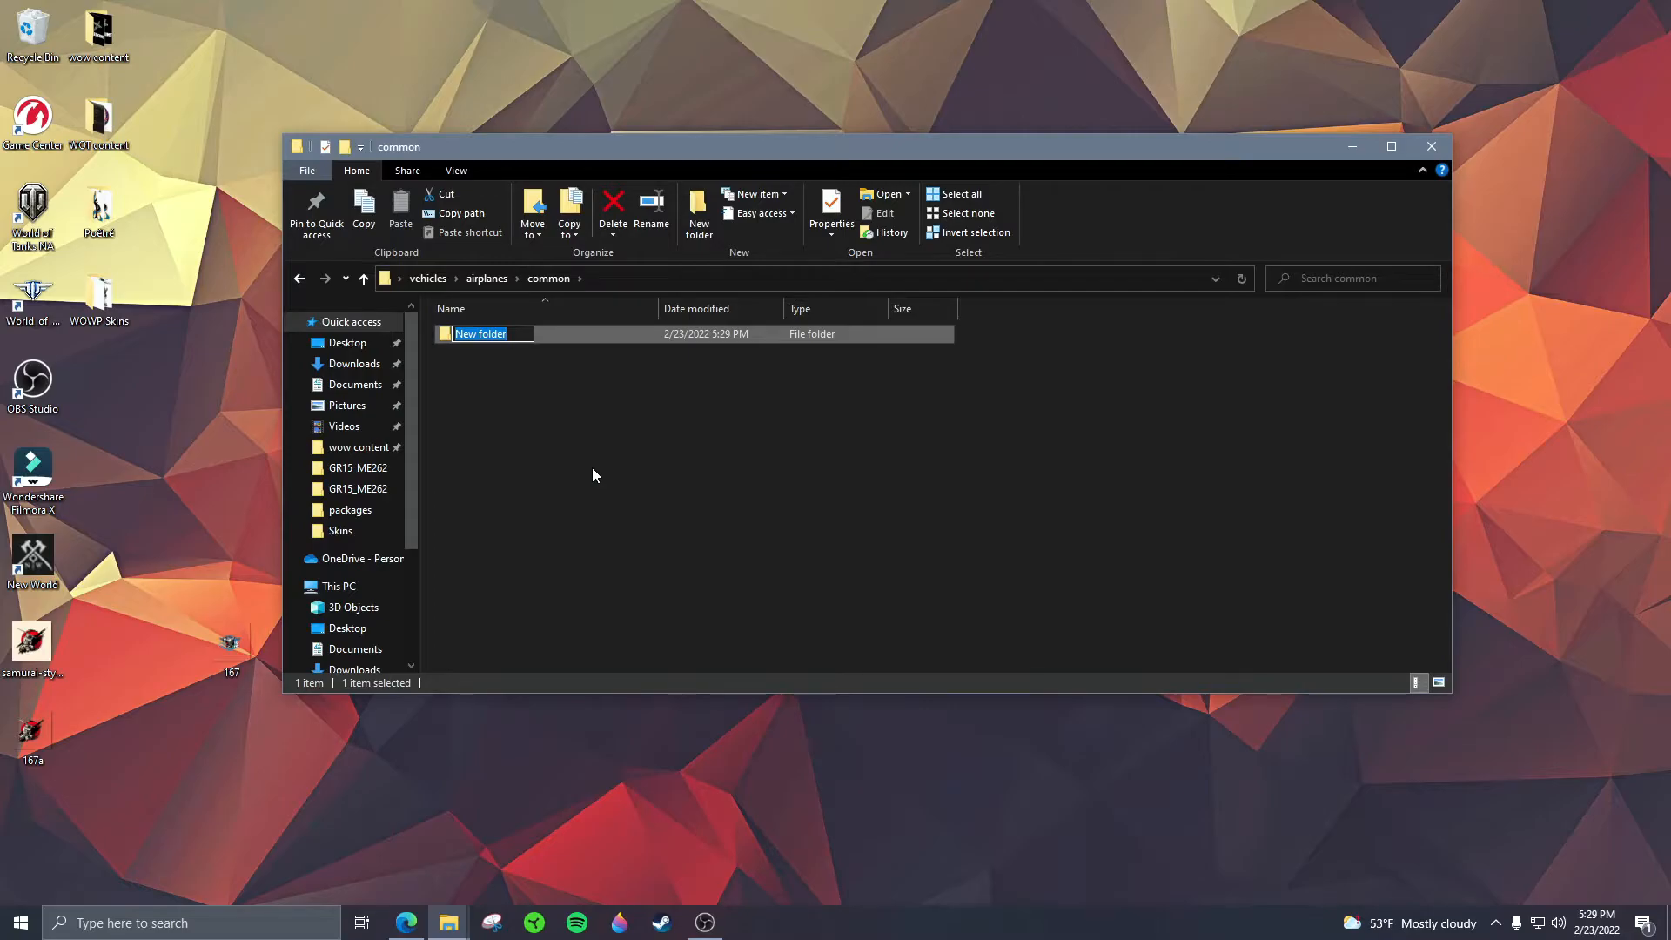
text(decals)
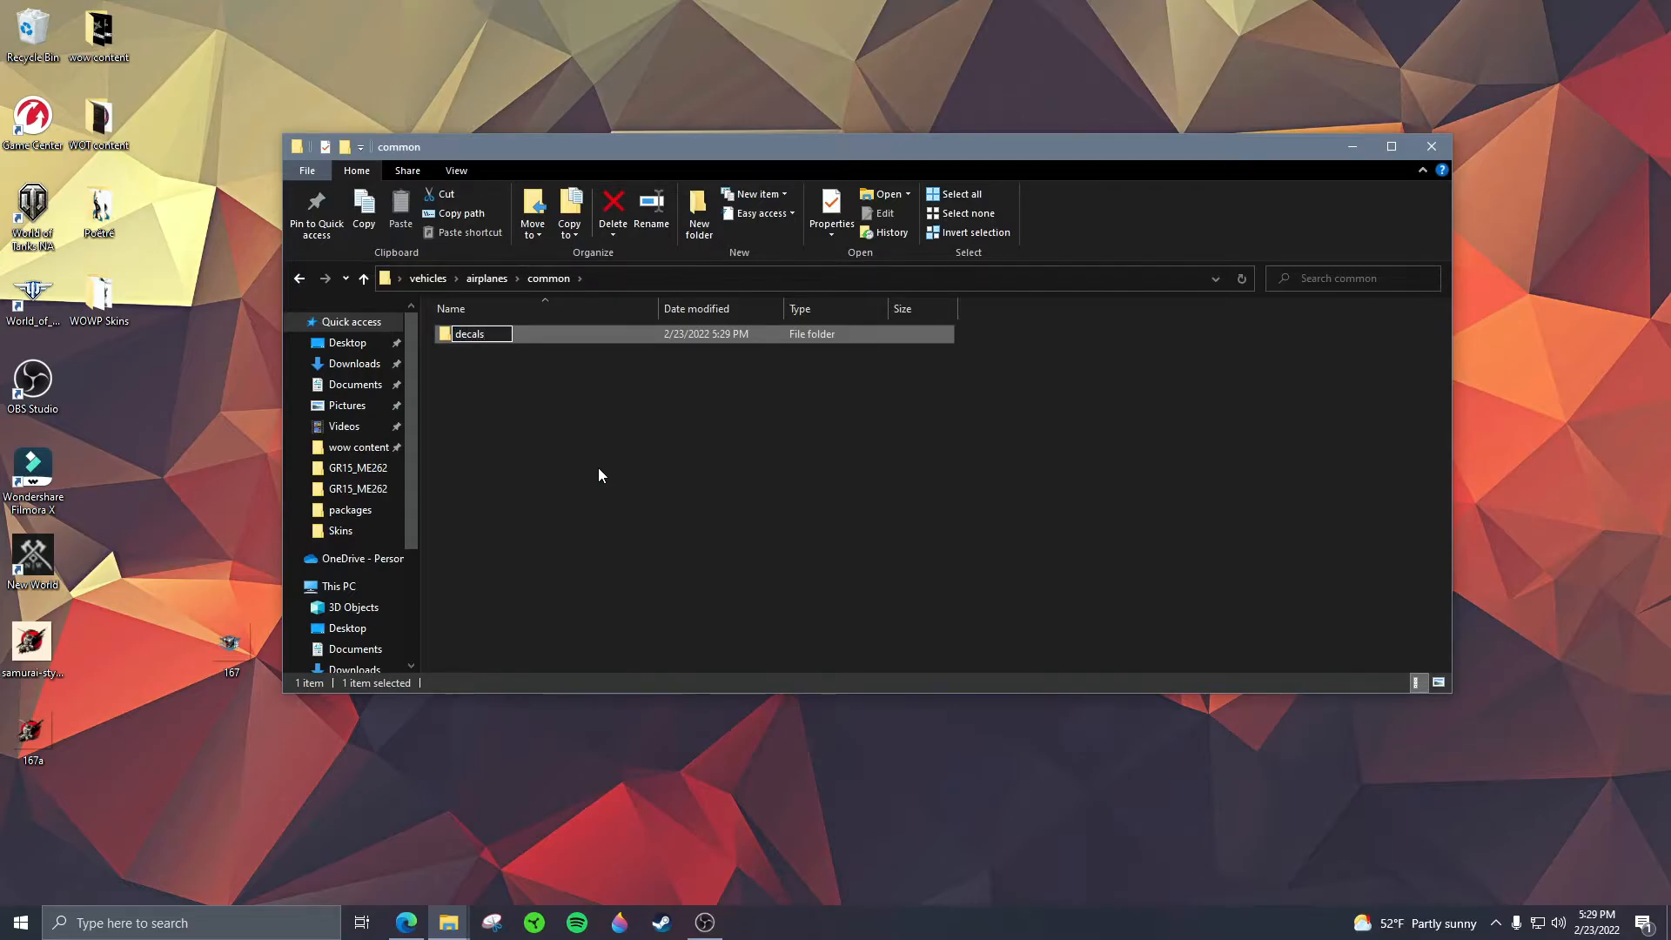
click(599, 470)
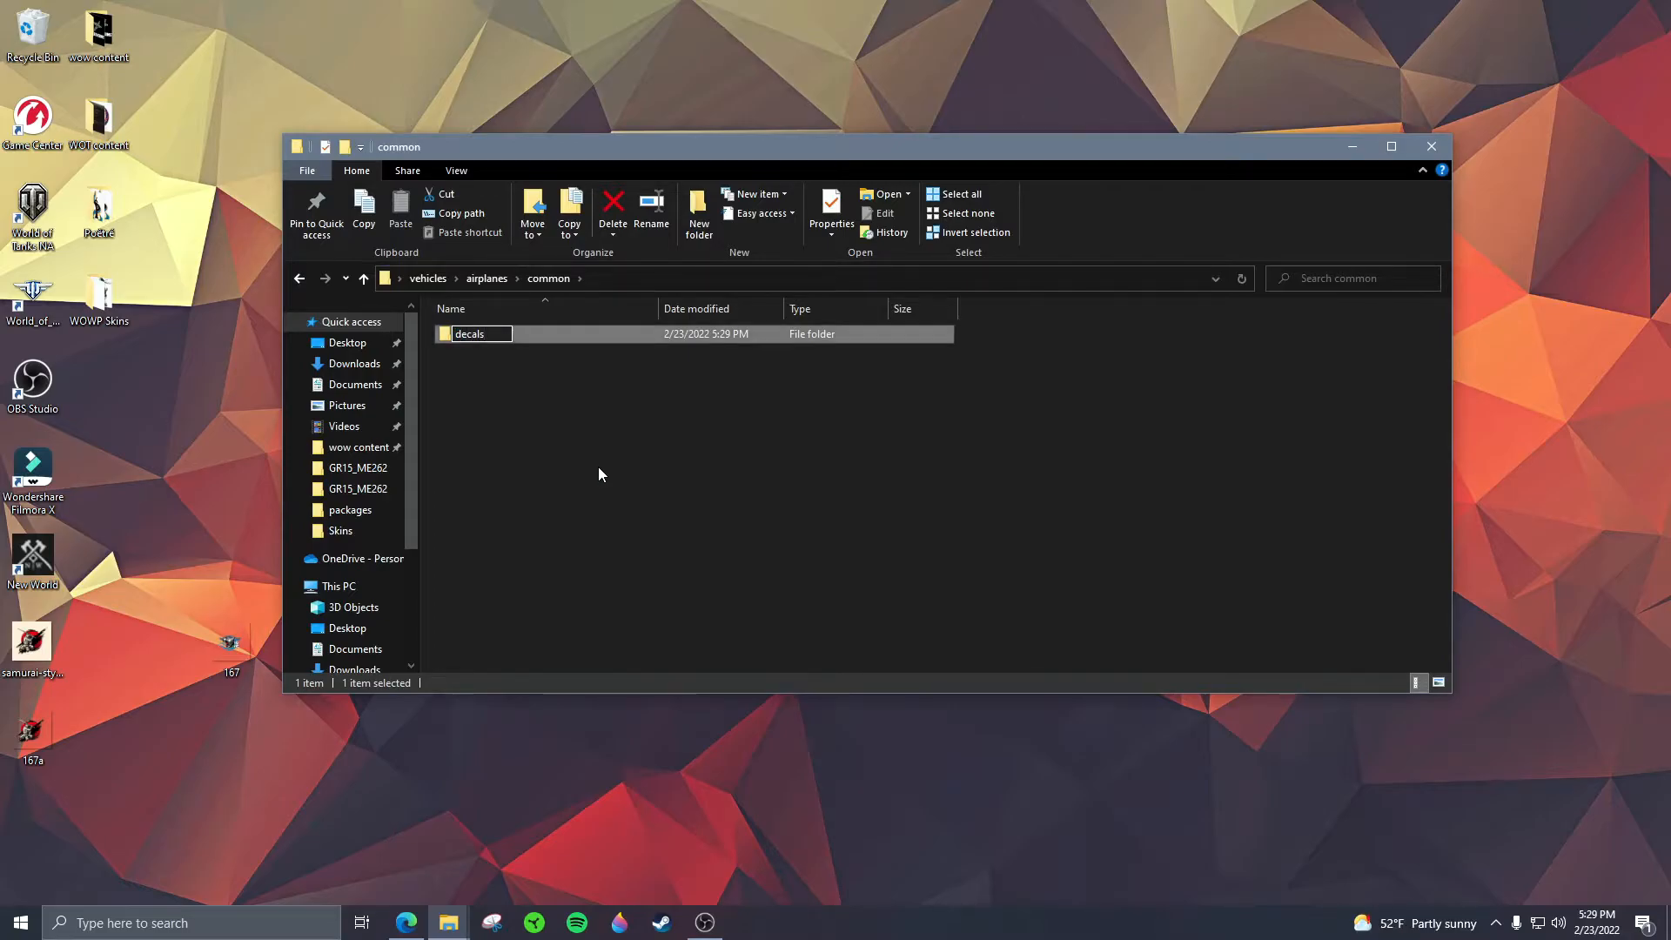
Step: Open the decals folder and create a subfolder named decor in it
double_click(476, 333)
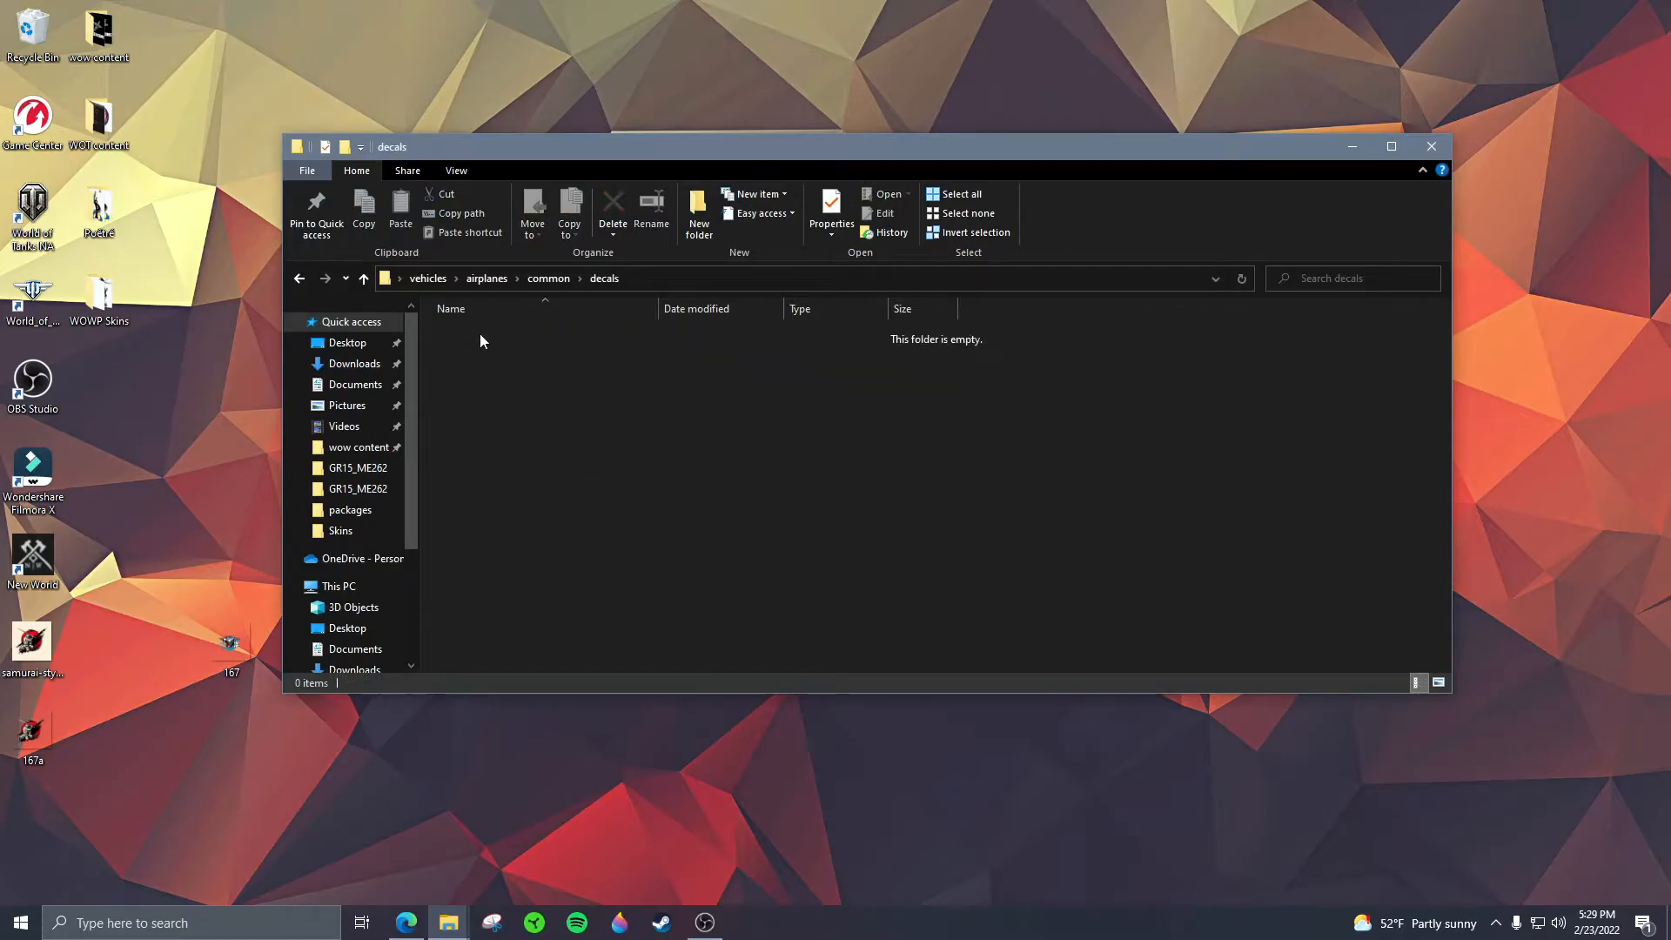
right_click(512, 407)
mouse_move(644, 616)
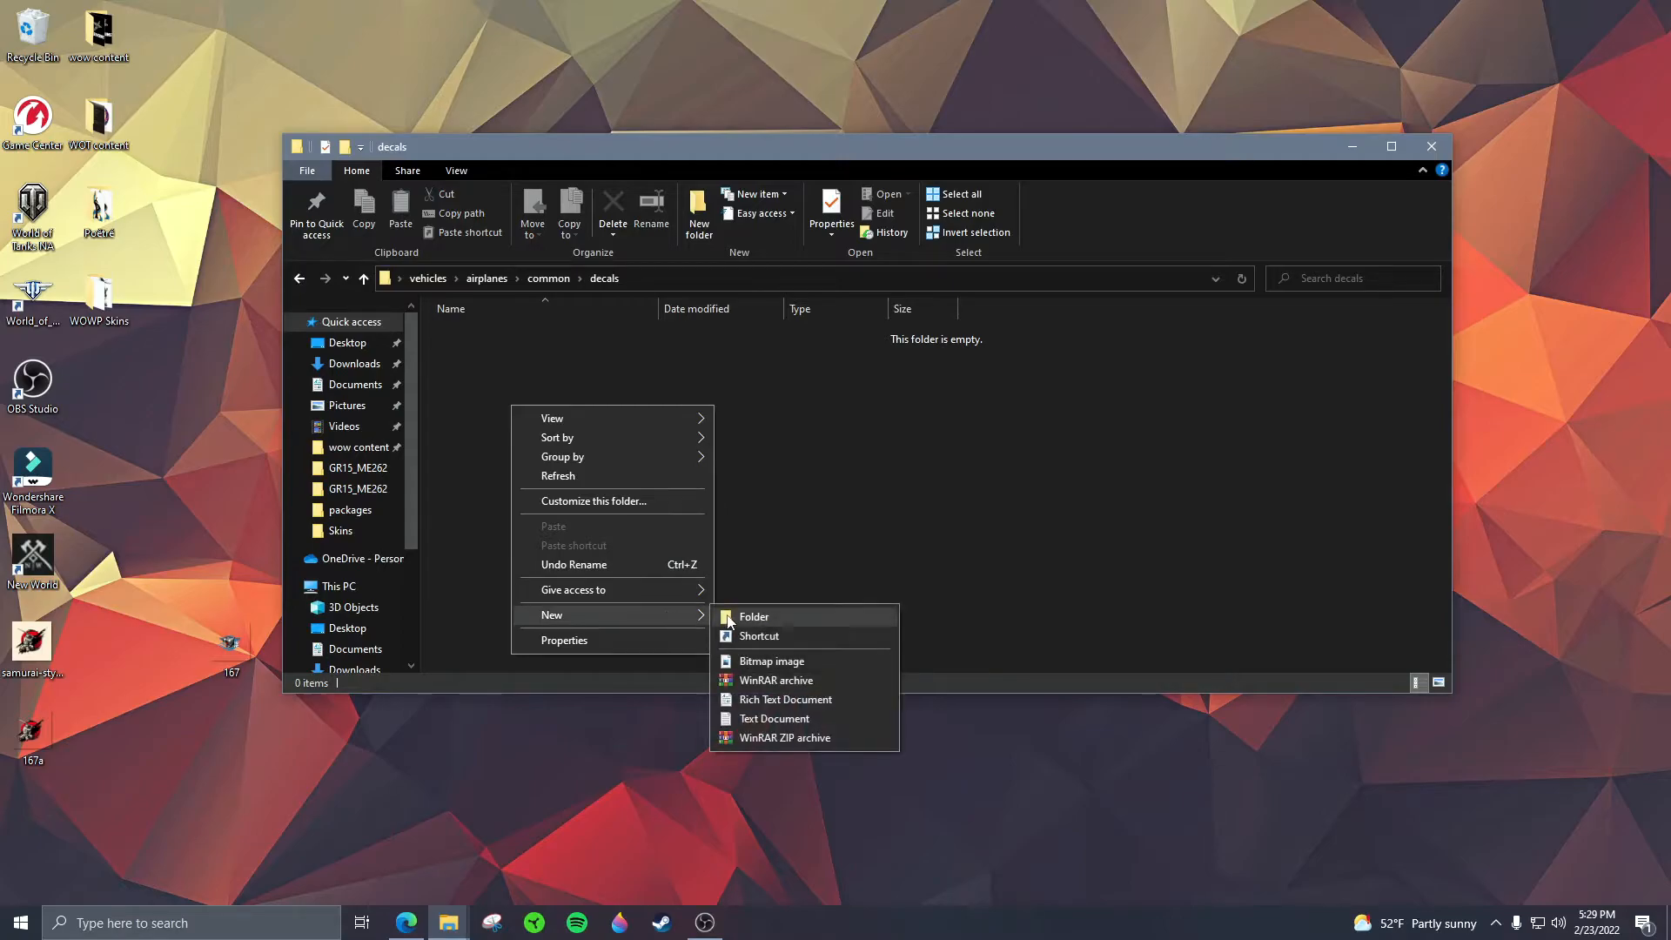
click(755, 618)
text(decor)
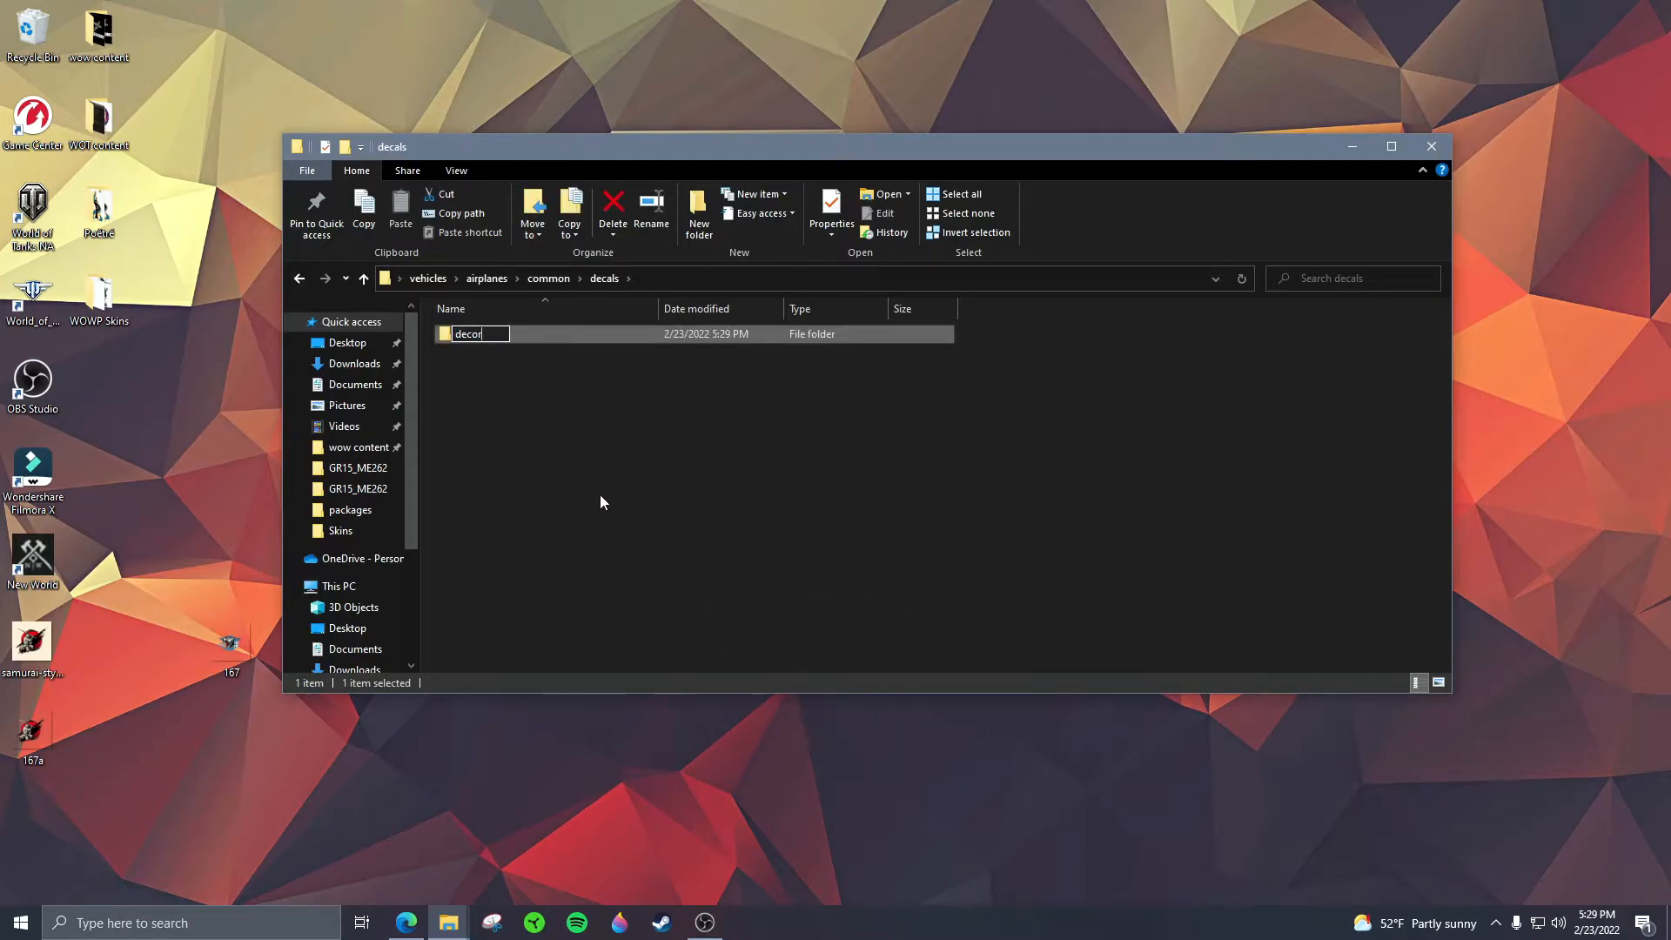
key(Return)
click(601, 502)
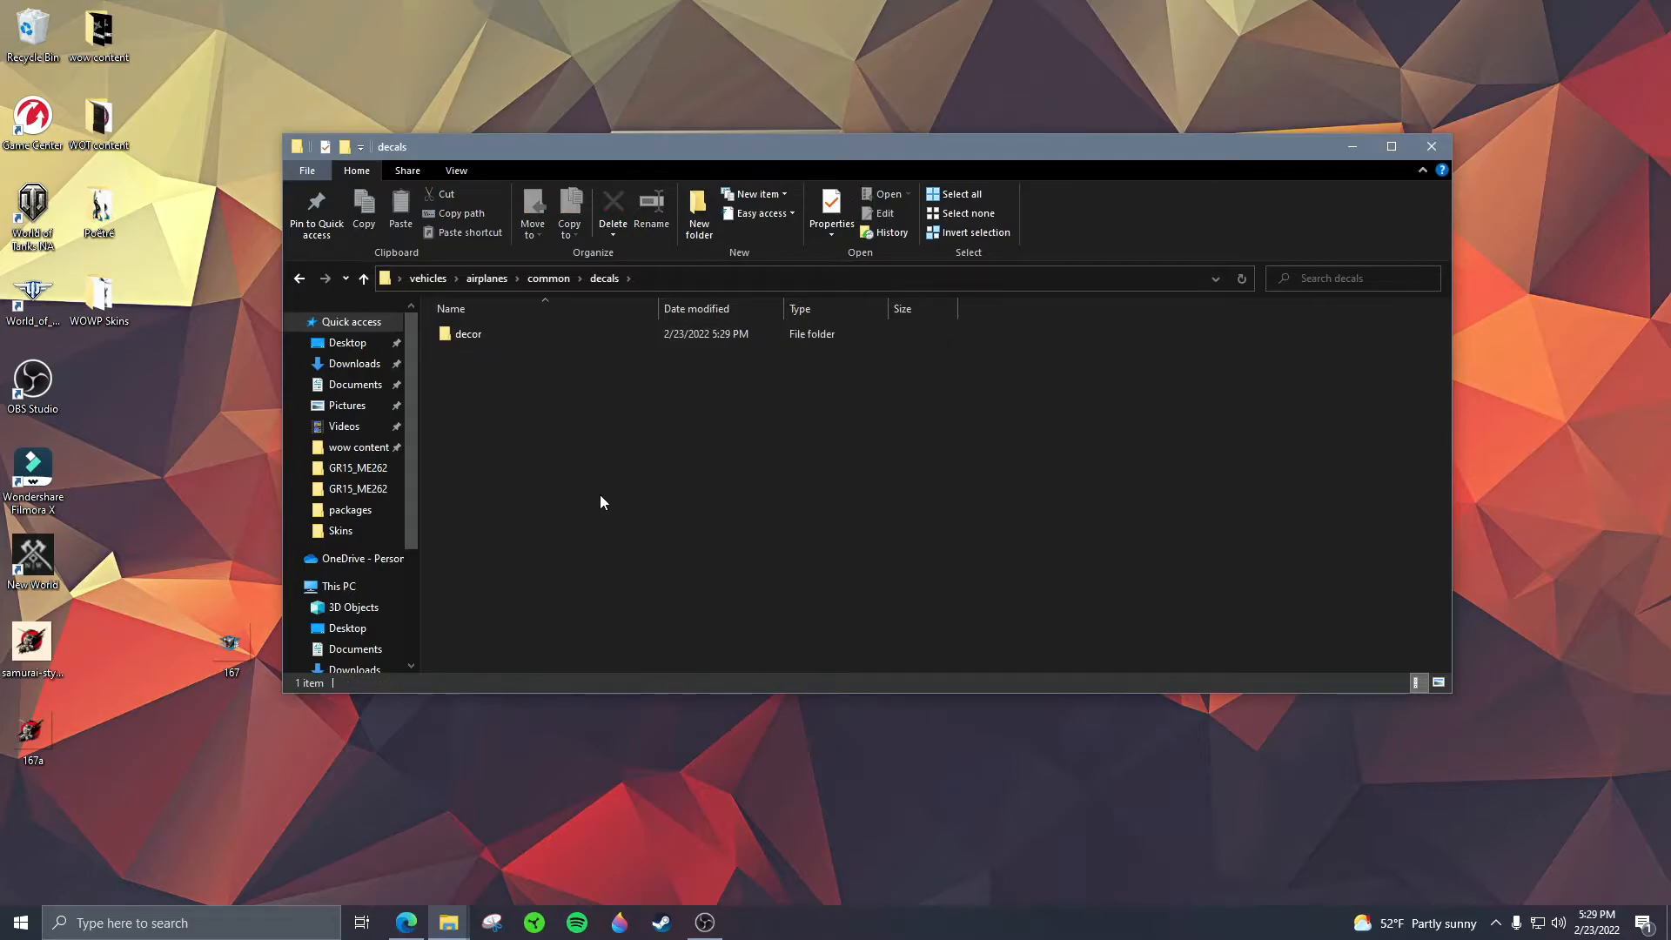
Step: Open the decor folder and move the 167a file from the Desktop into it
click(477, 337)
double_click(477, 337)
drag(651, 149, 748, 98)
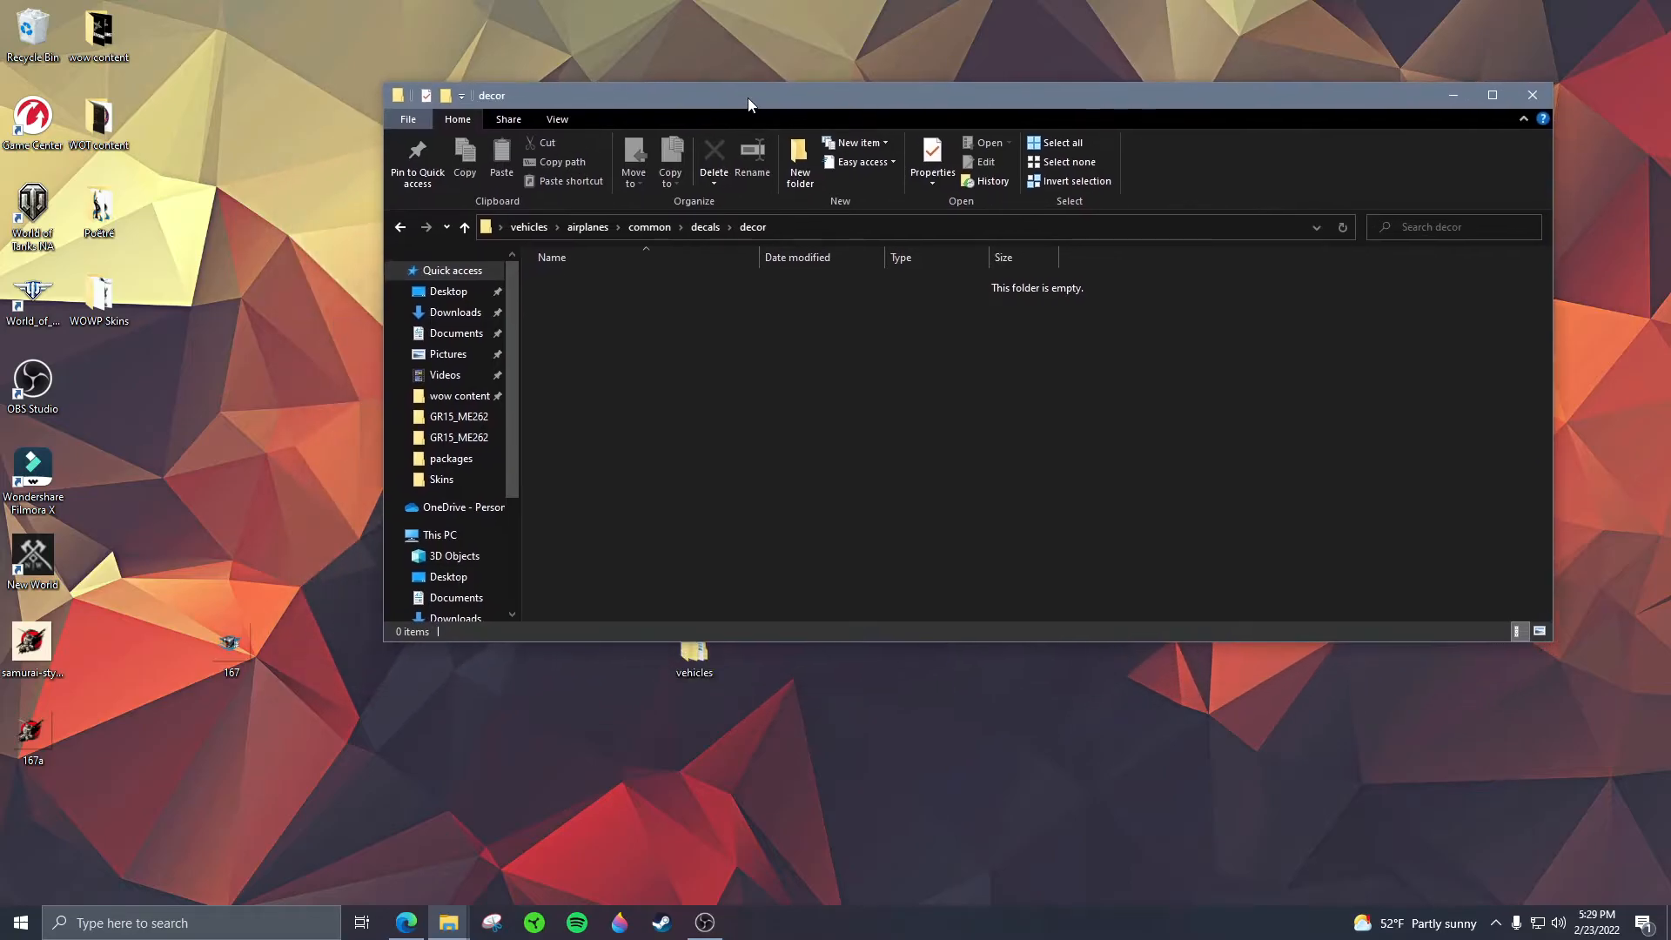
click(35, 733)
drag(387, 641, 670, 386)
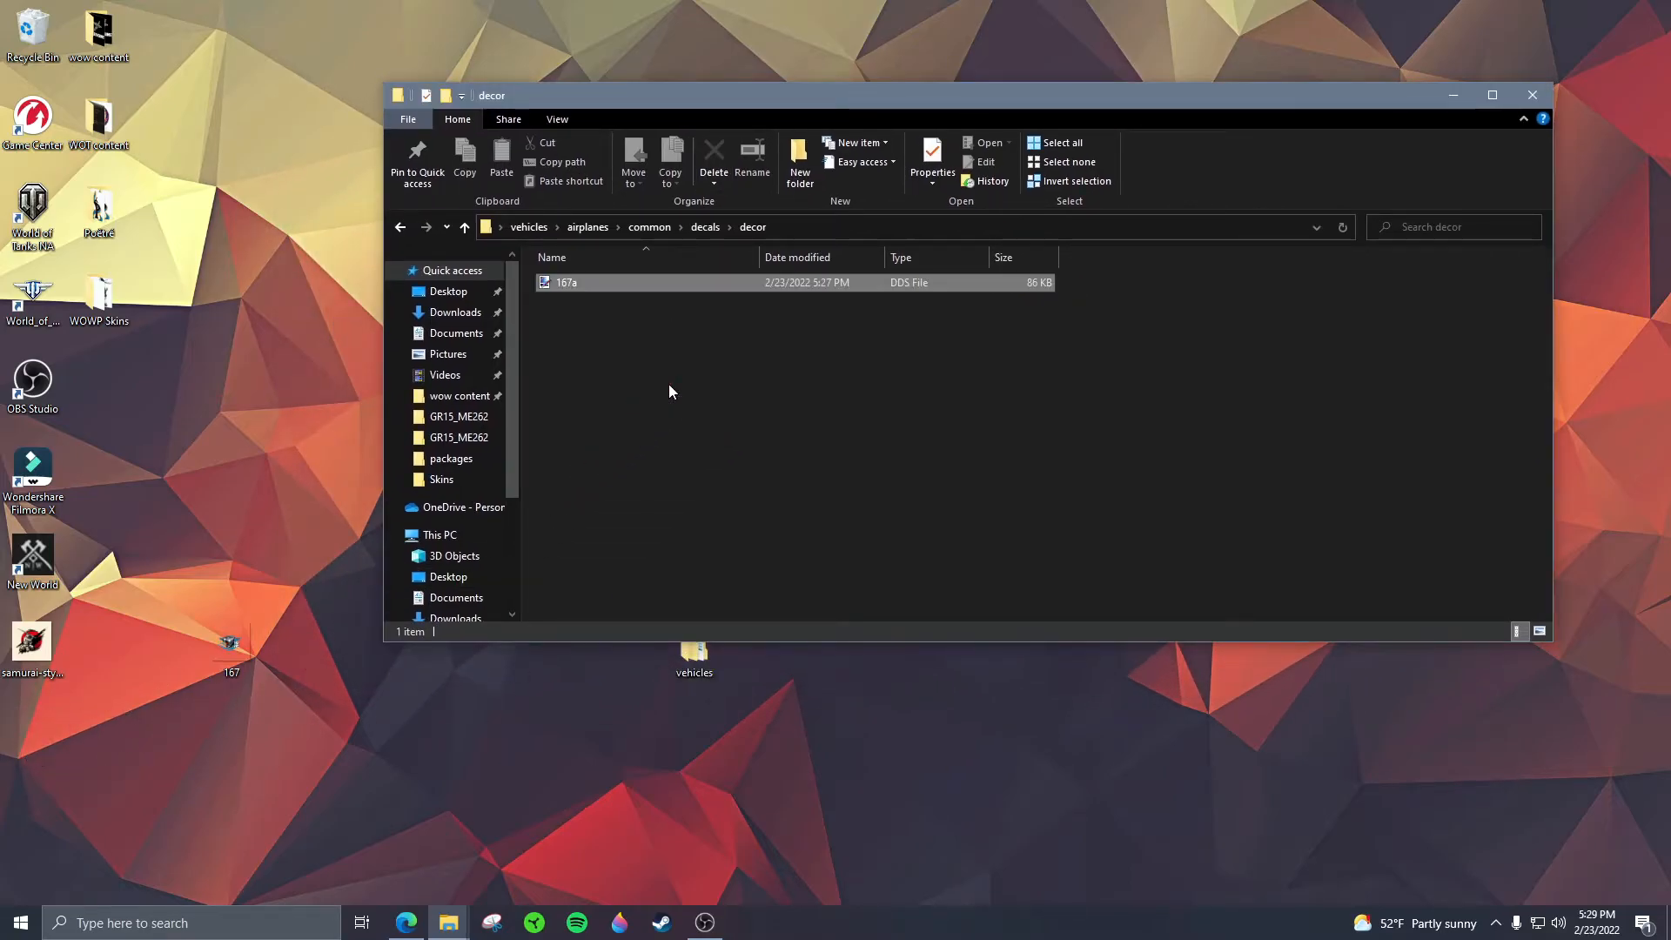
click(610, 395)
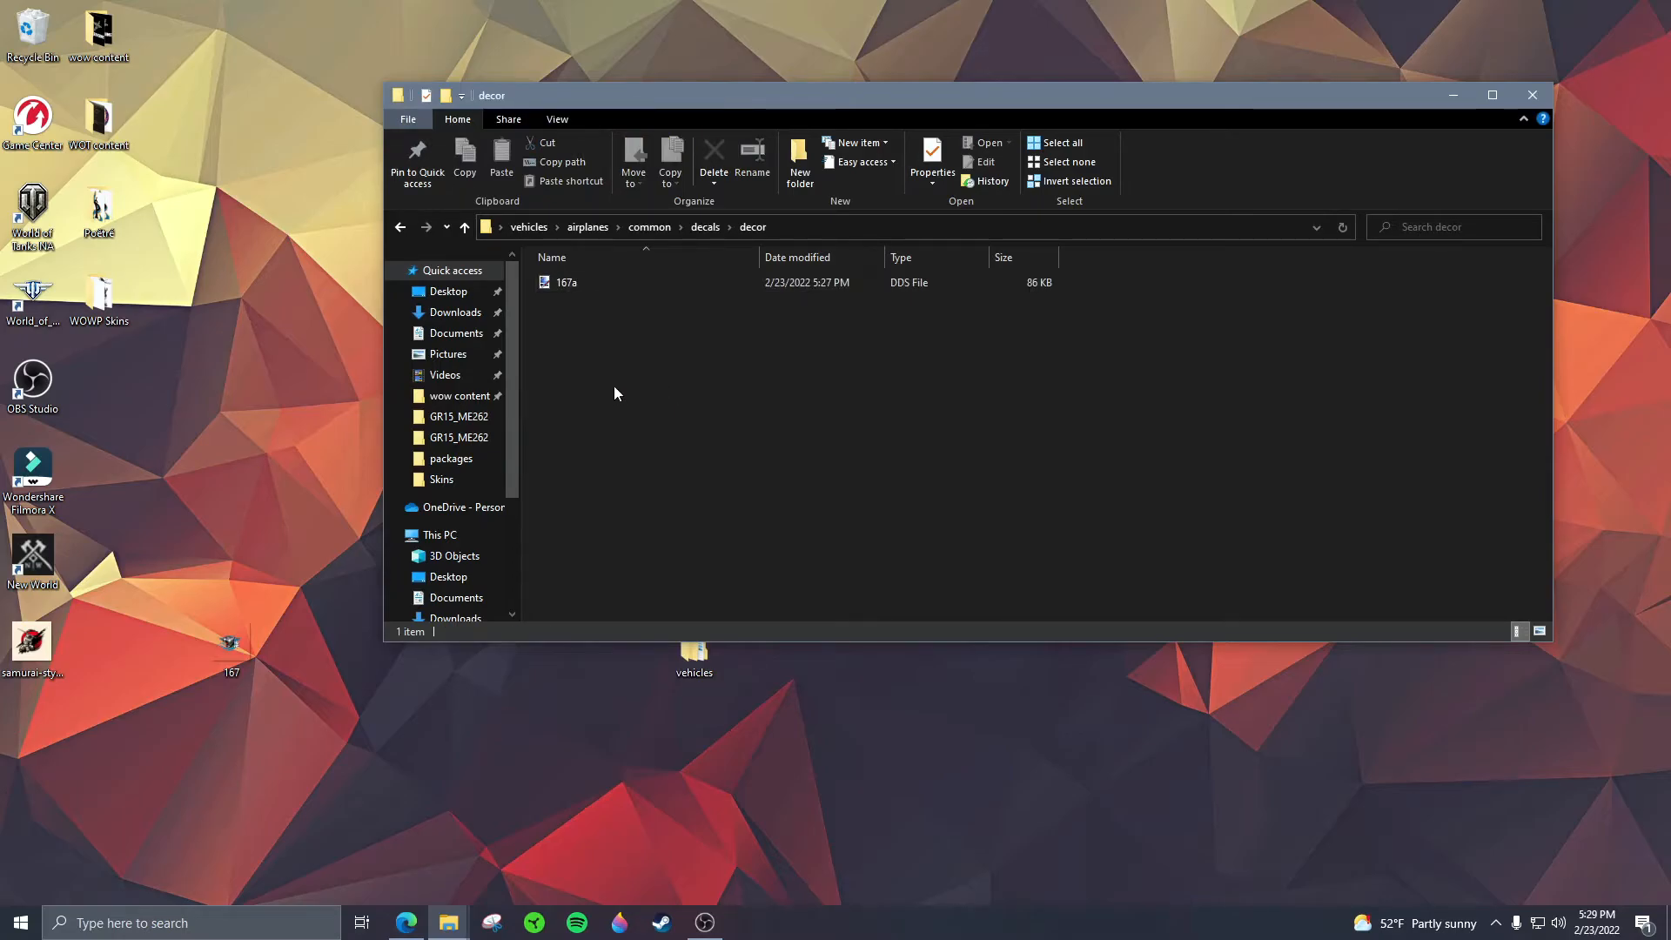
Step: Rename the 167a file in the decor folder as 167
mouse_move(570, 285)
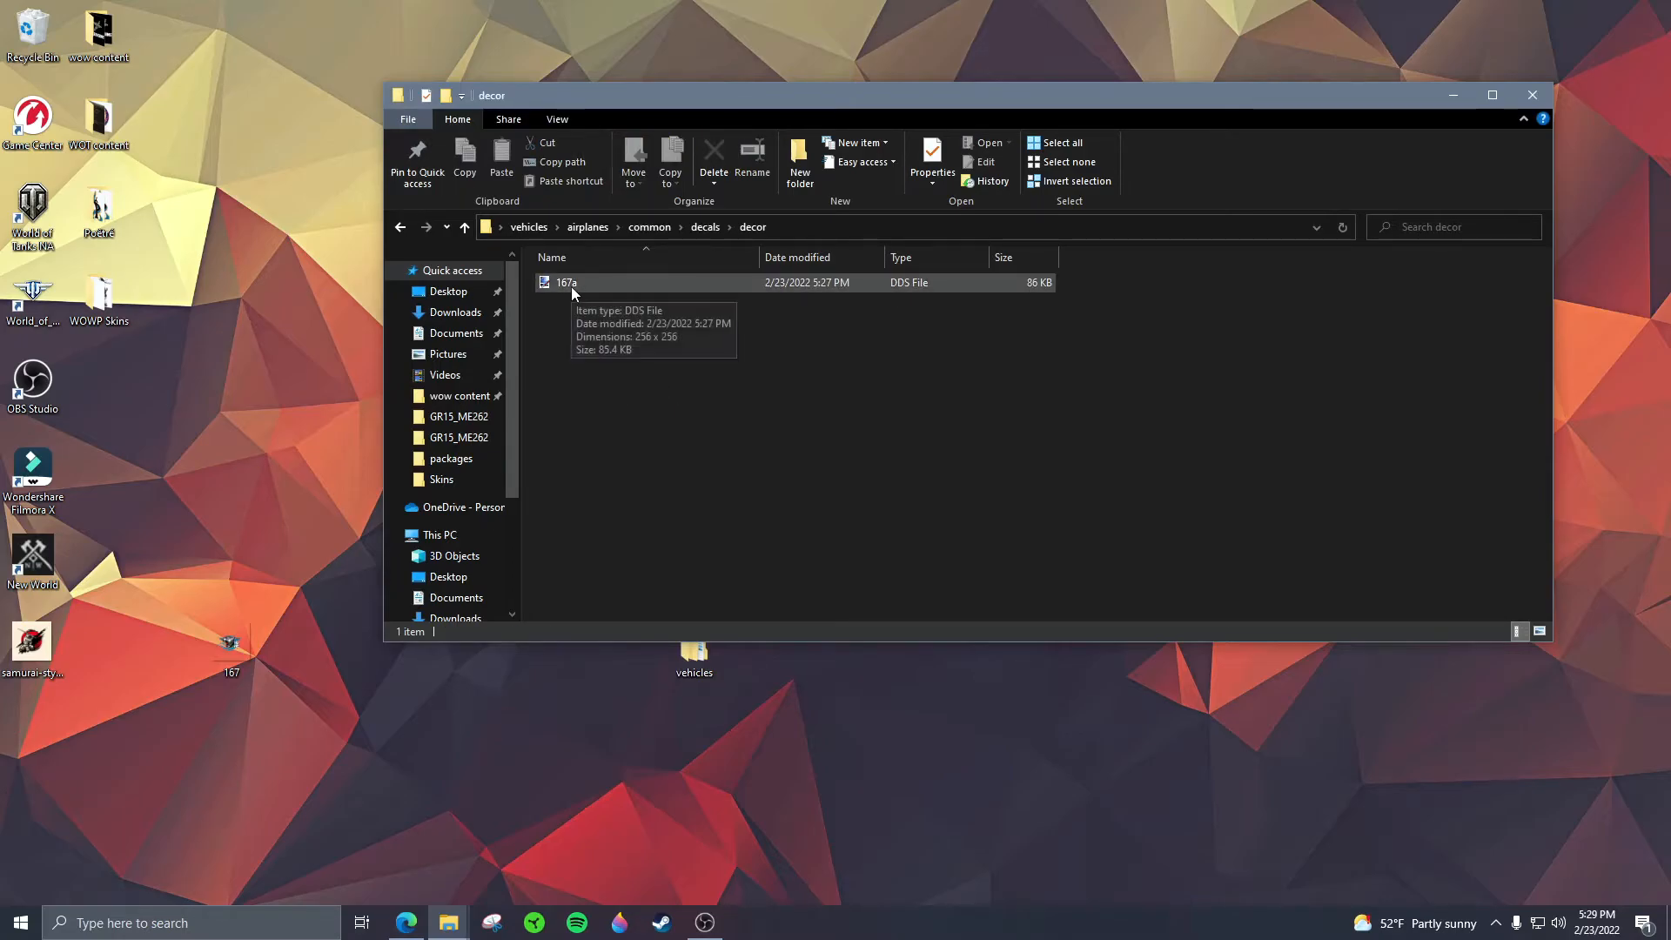
click(571, 285)
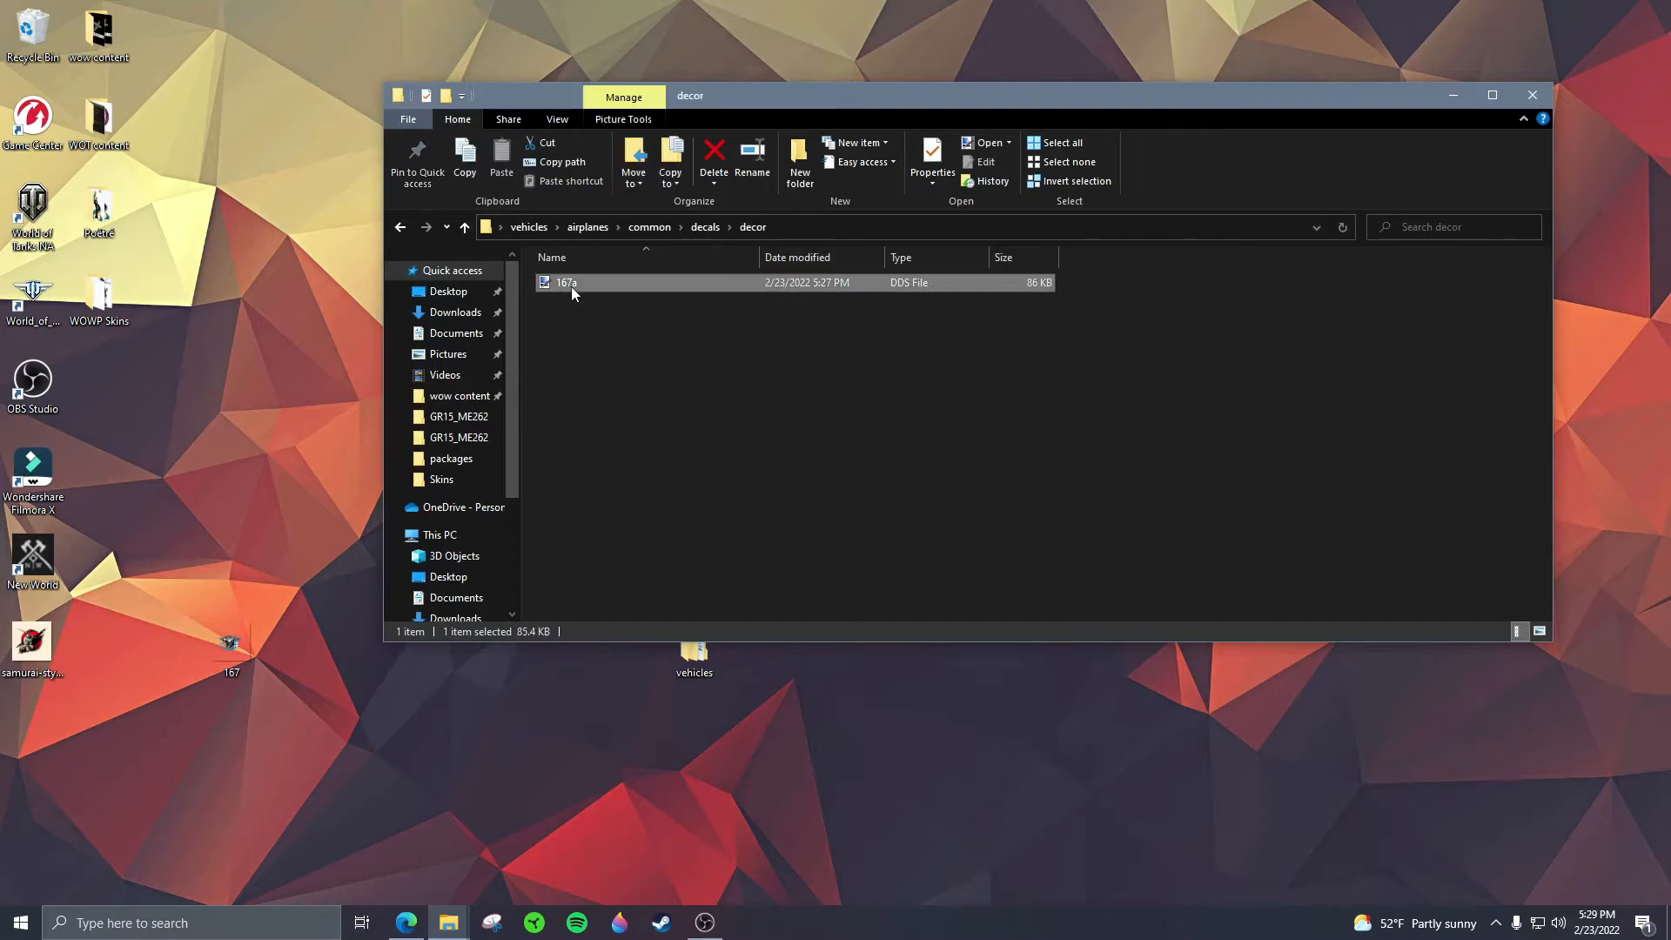
click(586, 281)
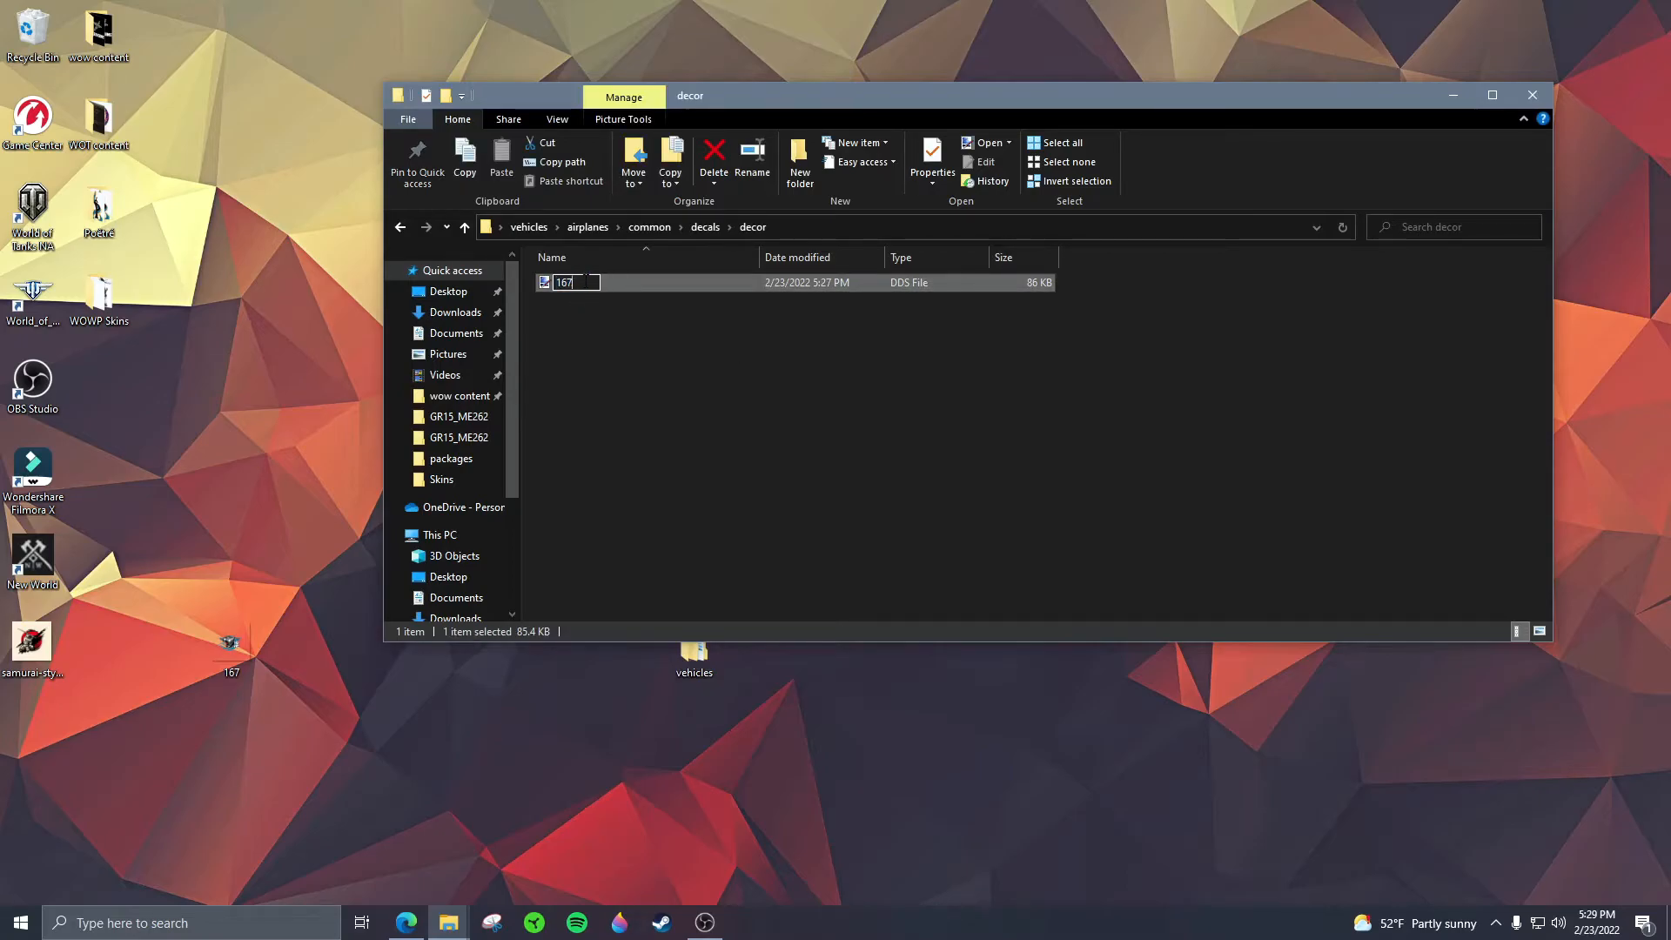
click(603, 360)
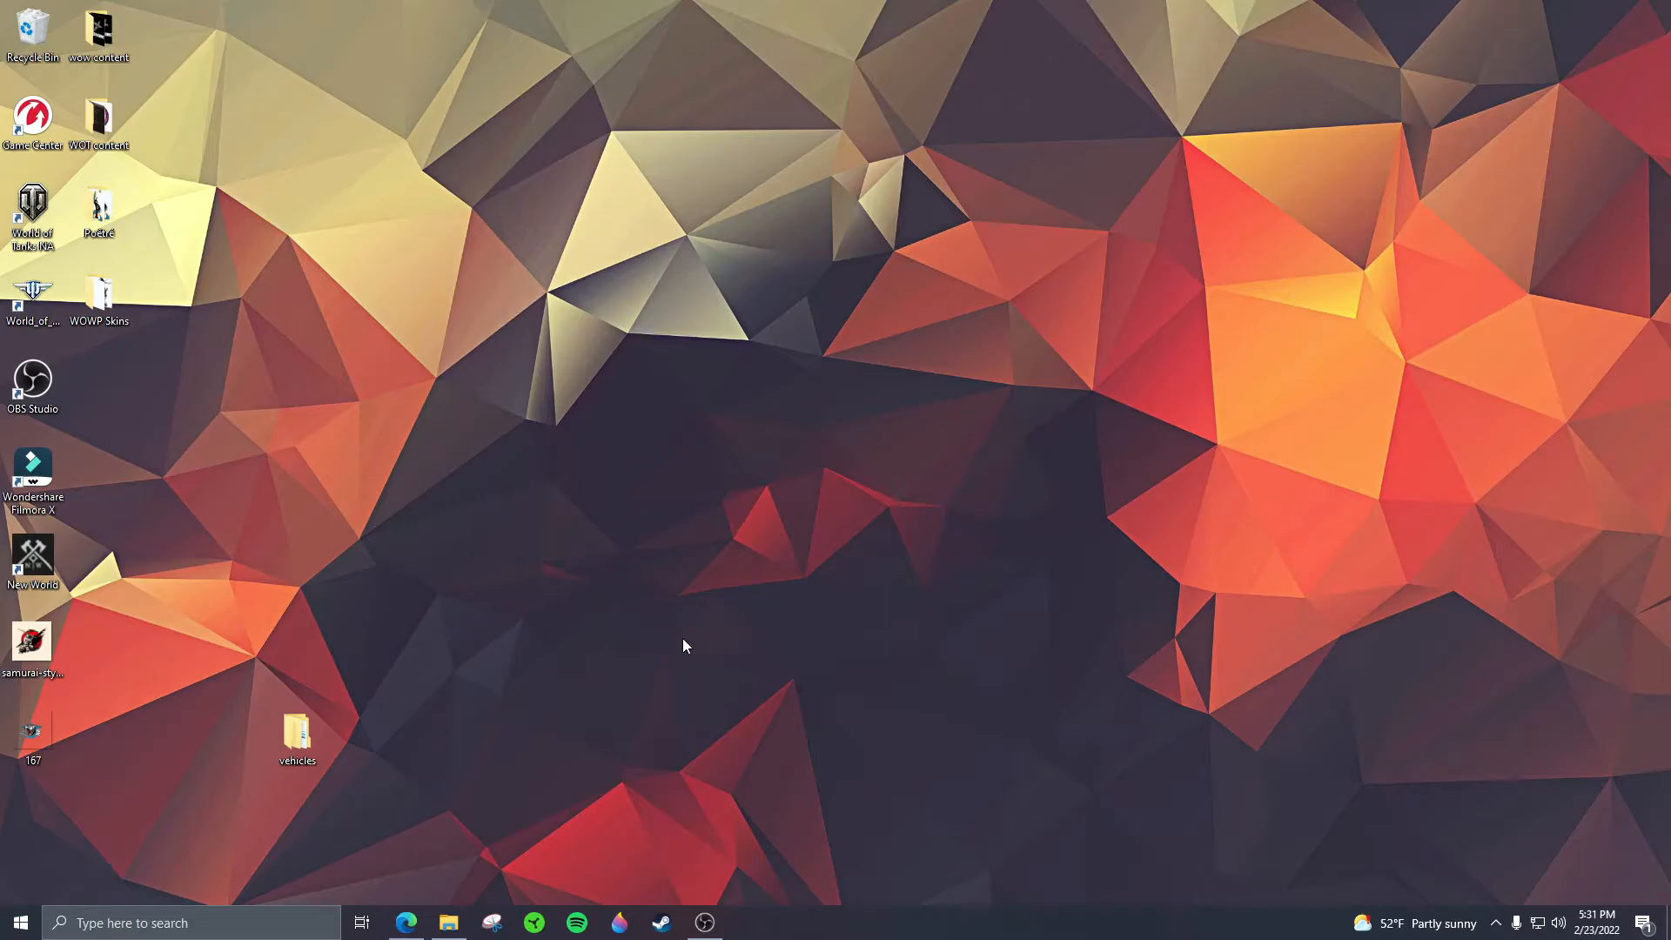
Step: Reposition the vehicles folder on the Desktop and open the file location of the World_of_Warplanes shortcut
drag(296, 755, 367, 694)
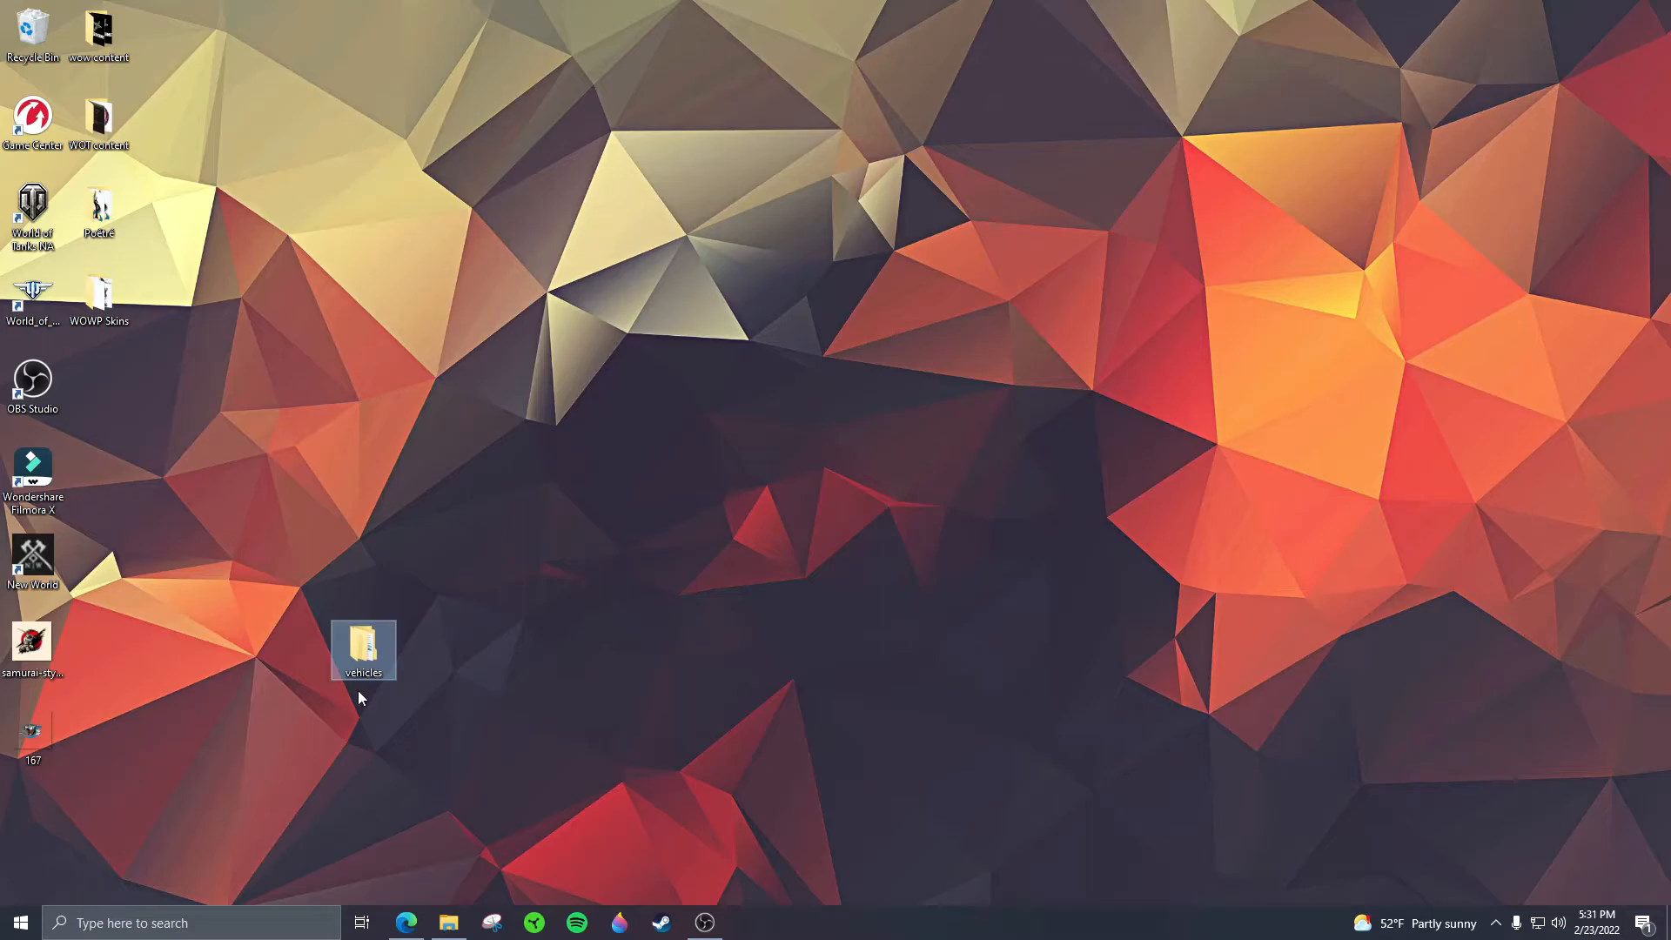
drag(370, 651, 252, 715)
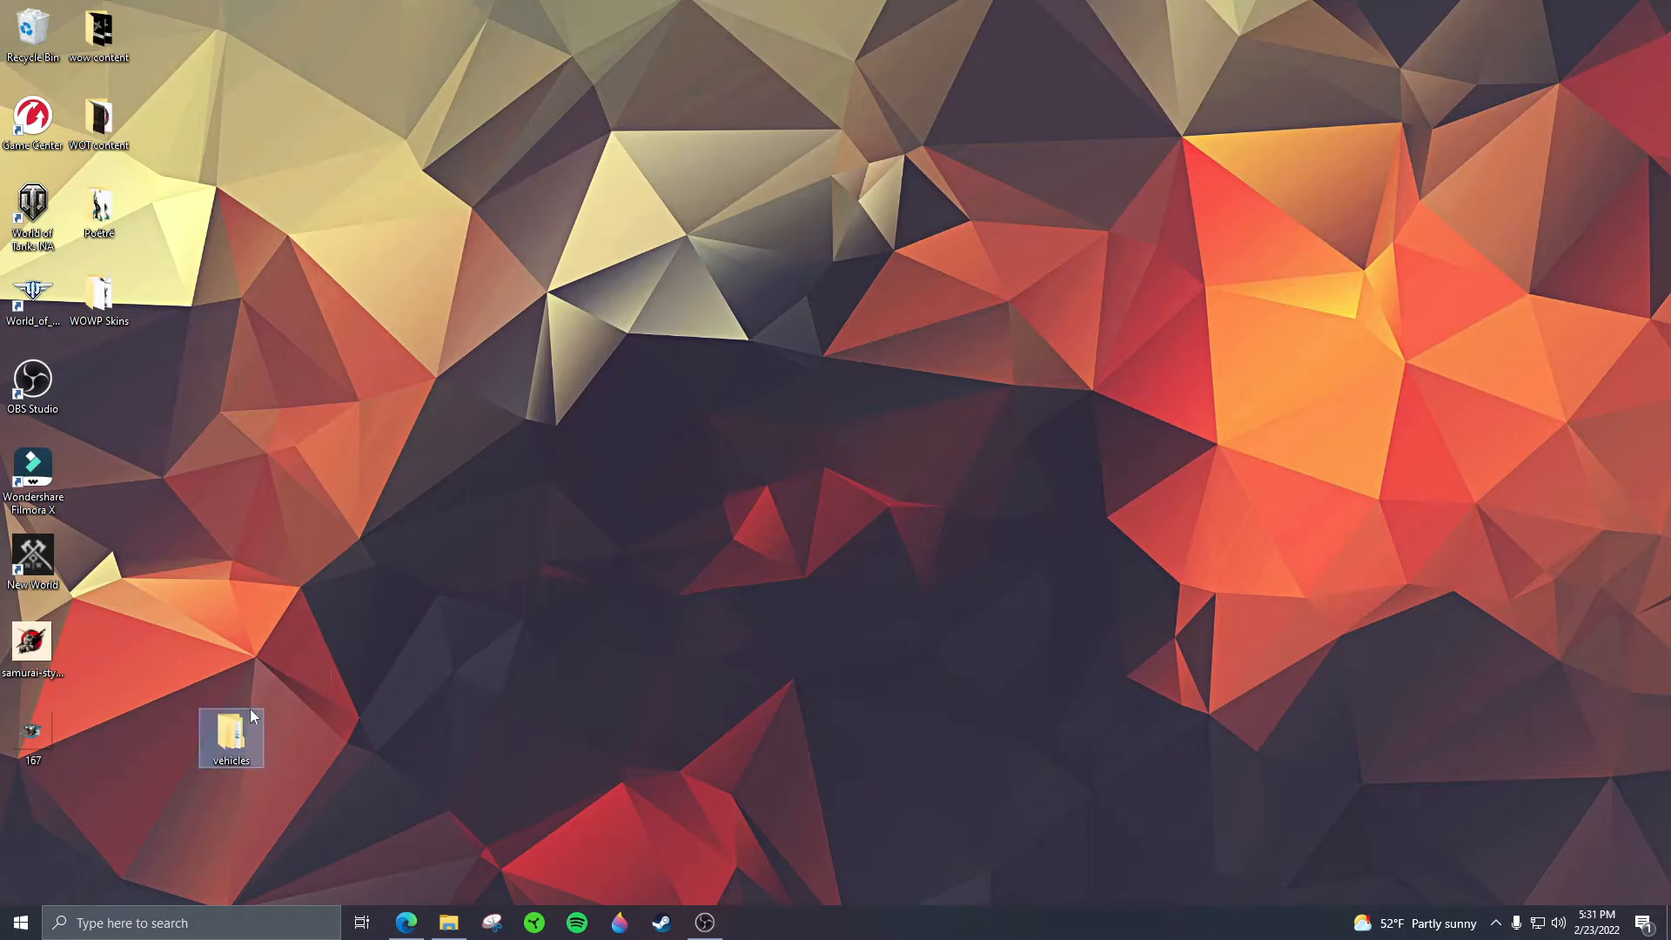
right_click(32, 295)
click(99, 322)
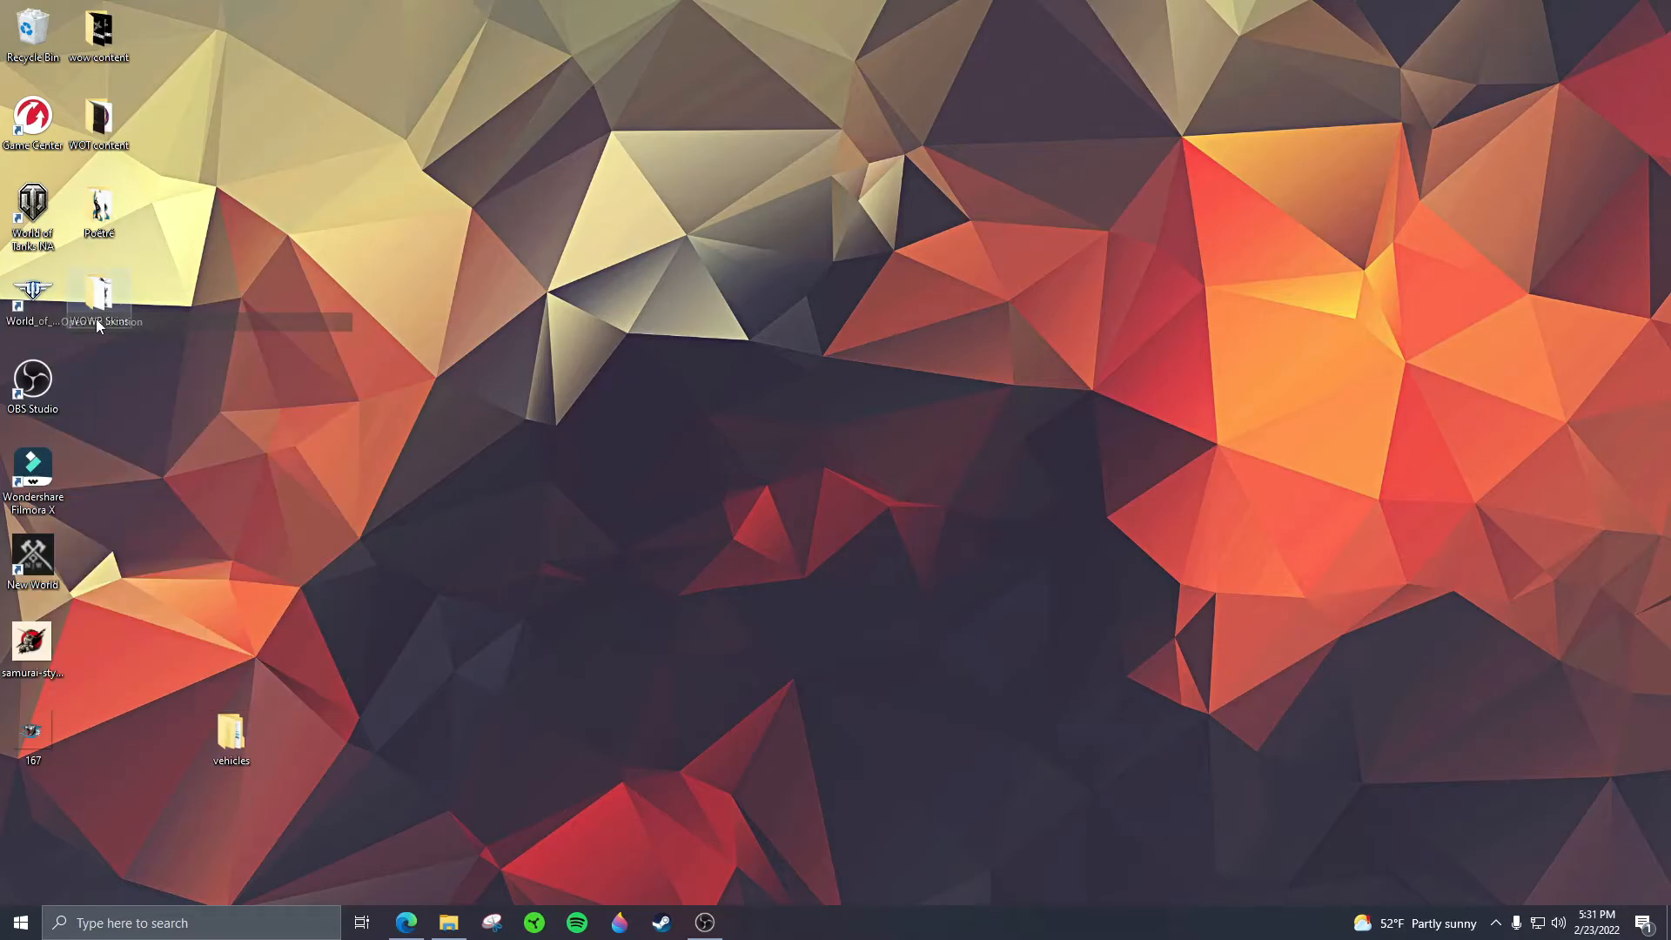
Step: Open the 2.1.12.0 folder inside res_mods and move the vehicles folder from the Desktop into it
scroll(638, 522, up, 5)
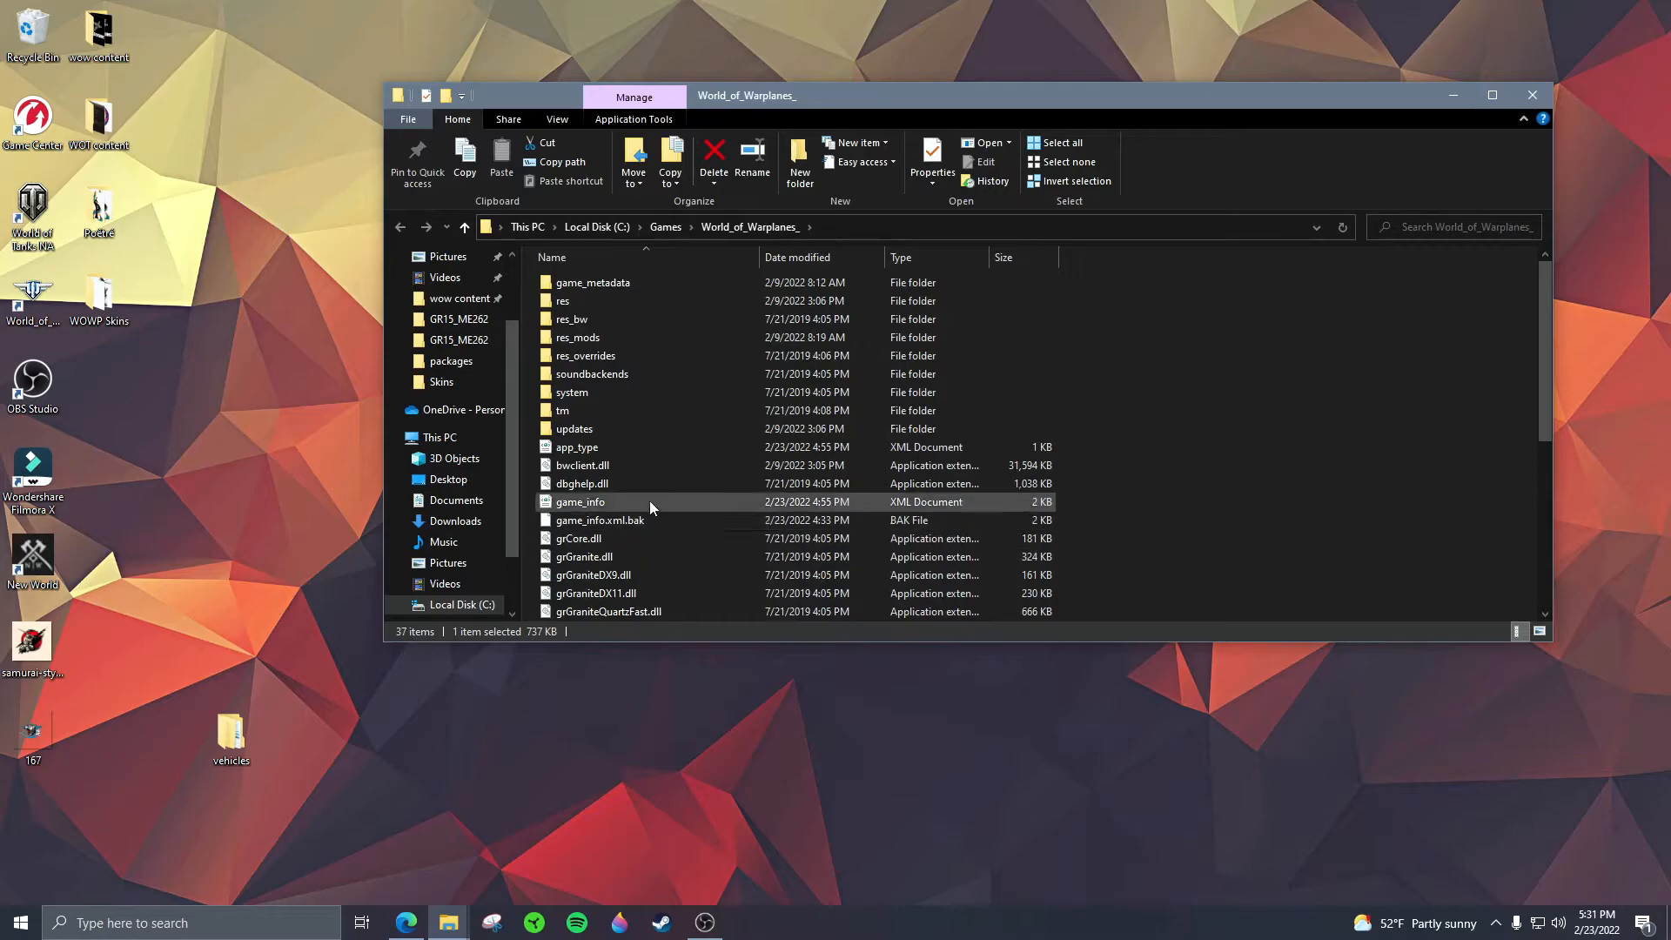
double_click(594, 343)
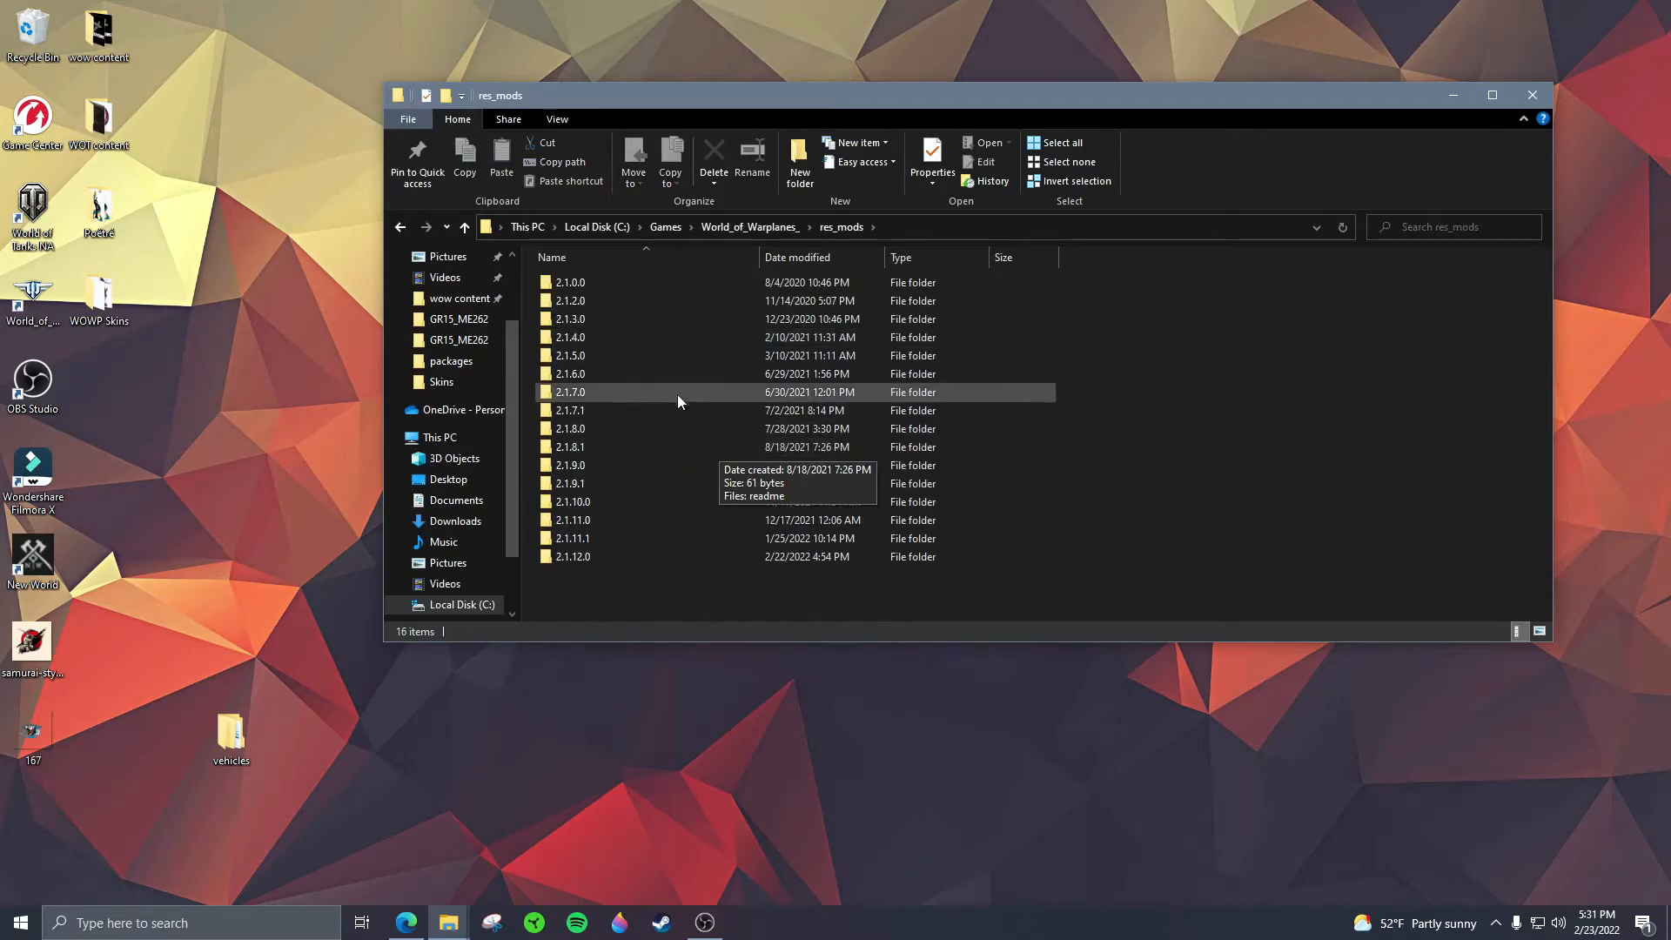
double_click(578, 556)
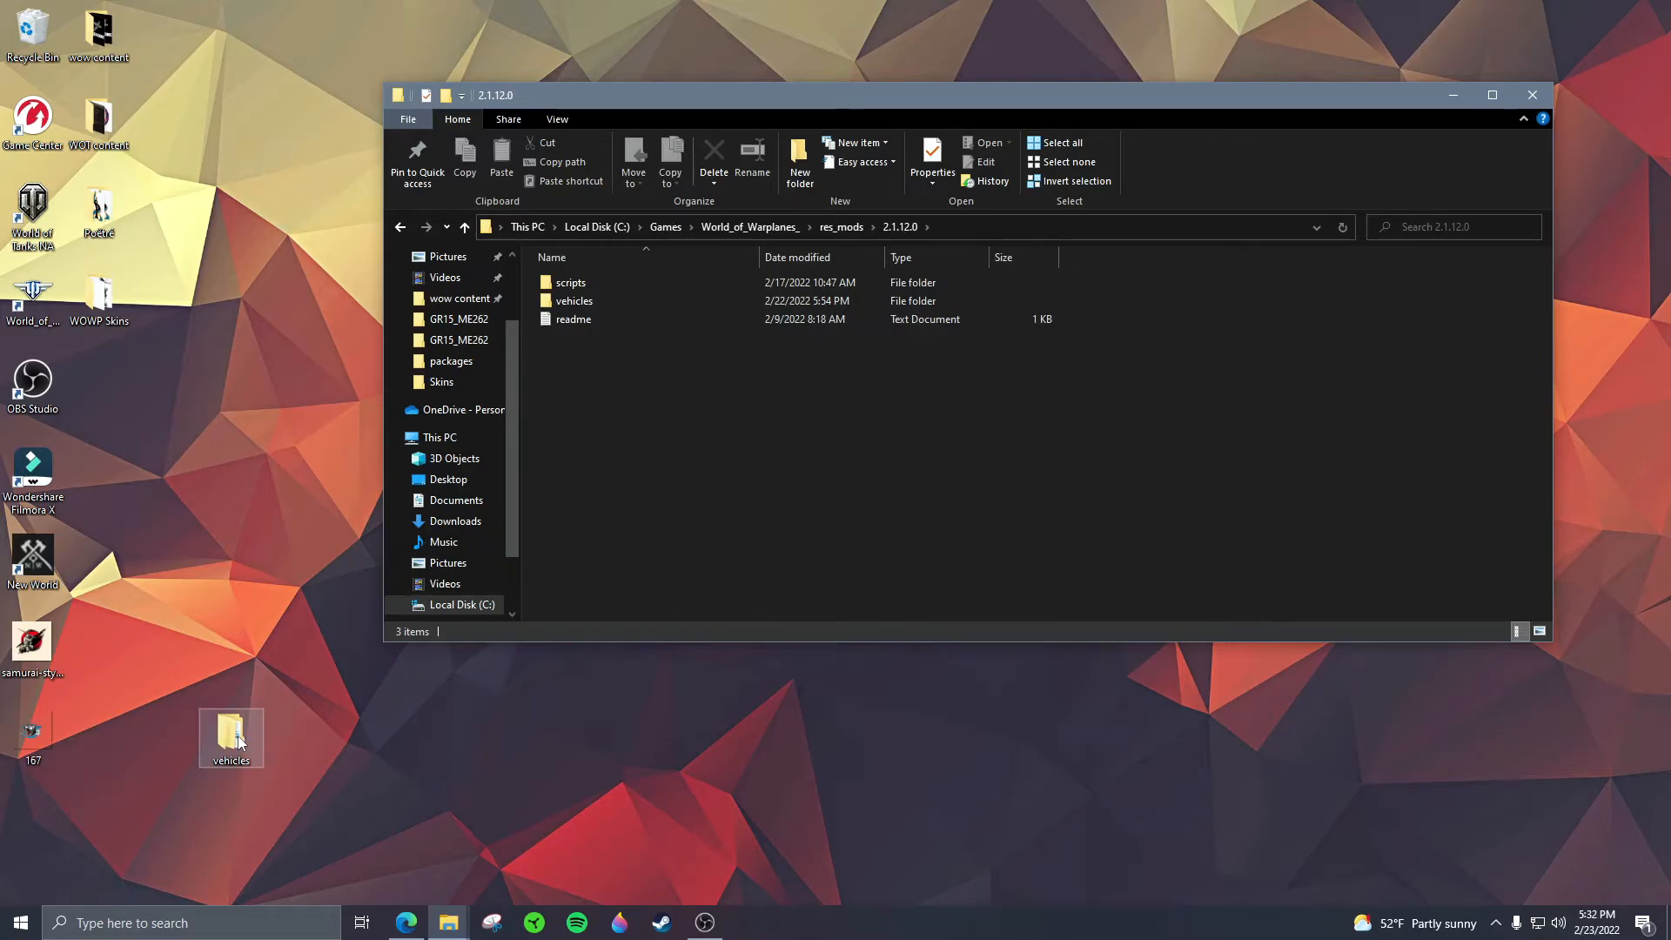
drag(233, 738, 696, 460)
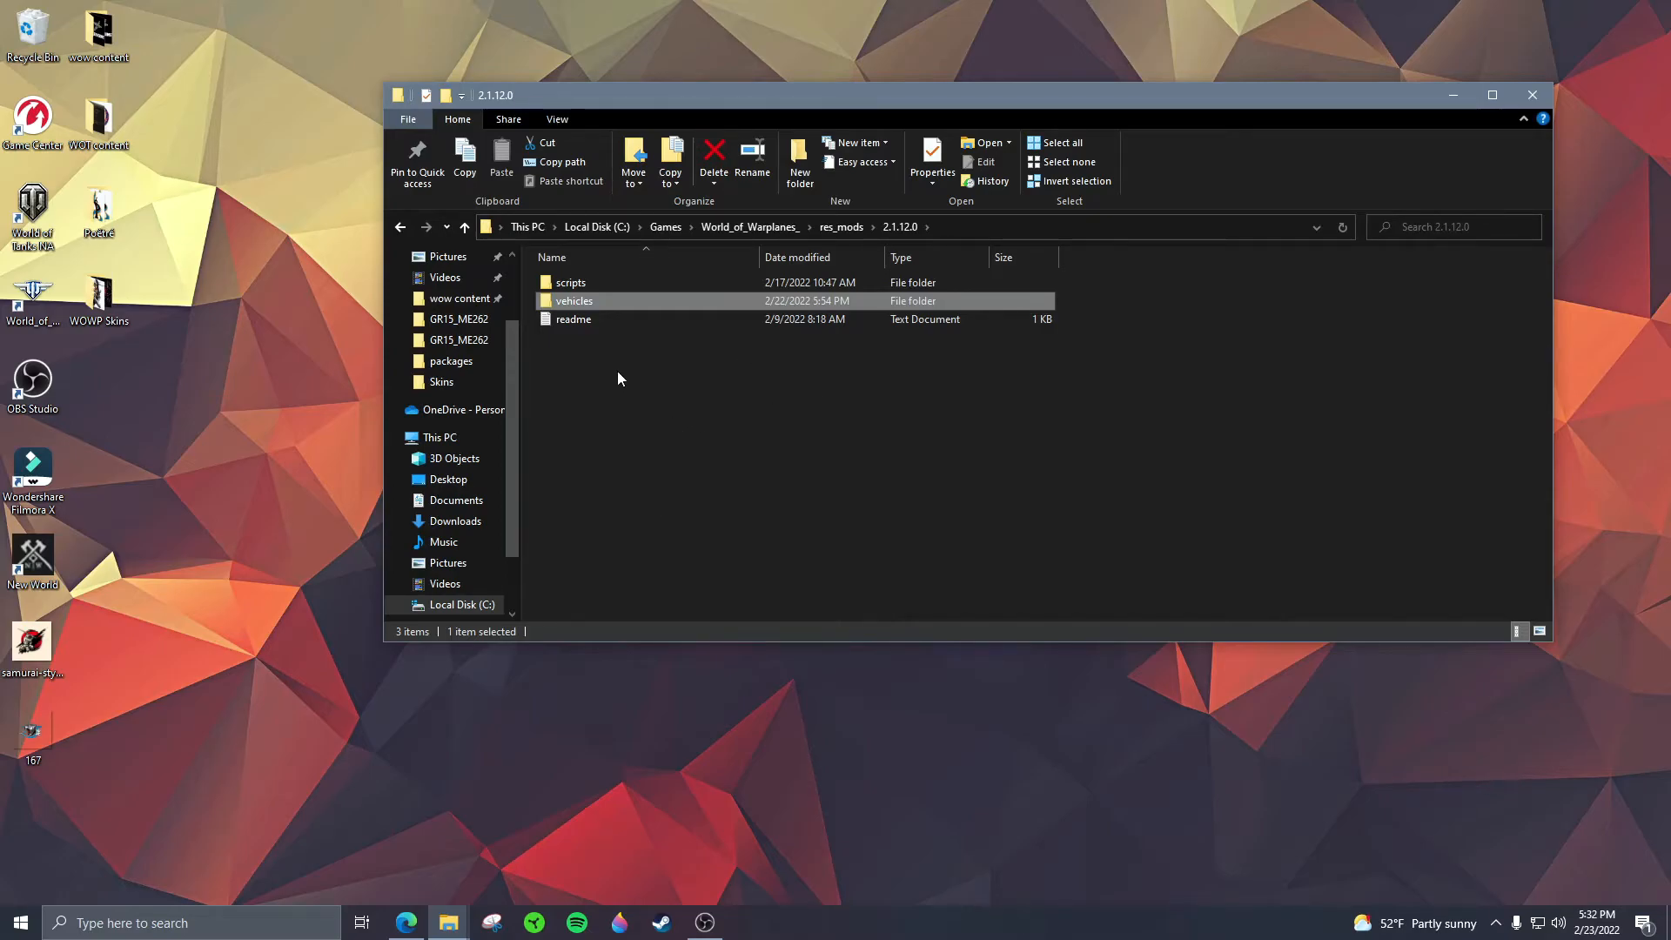
Step: Check the installed decal file by browsing through vehicles, airplanes, common and decals to decor, and return to the Desktop
double_click(583, 301)
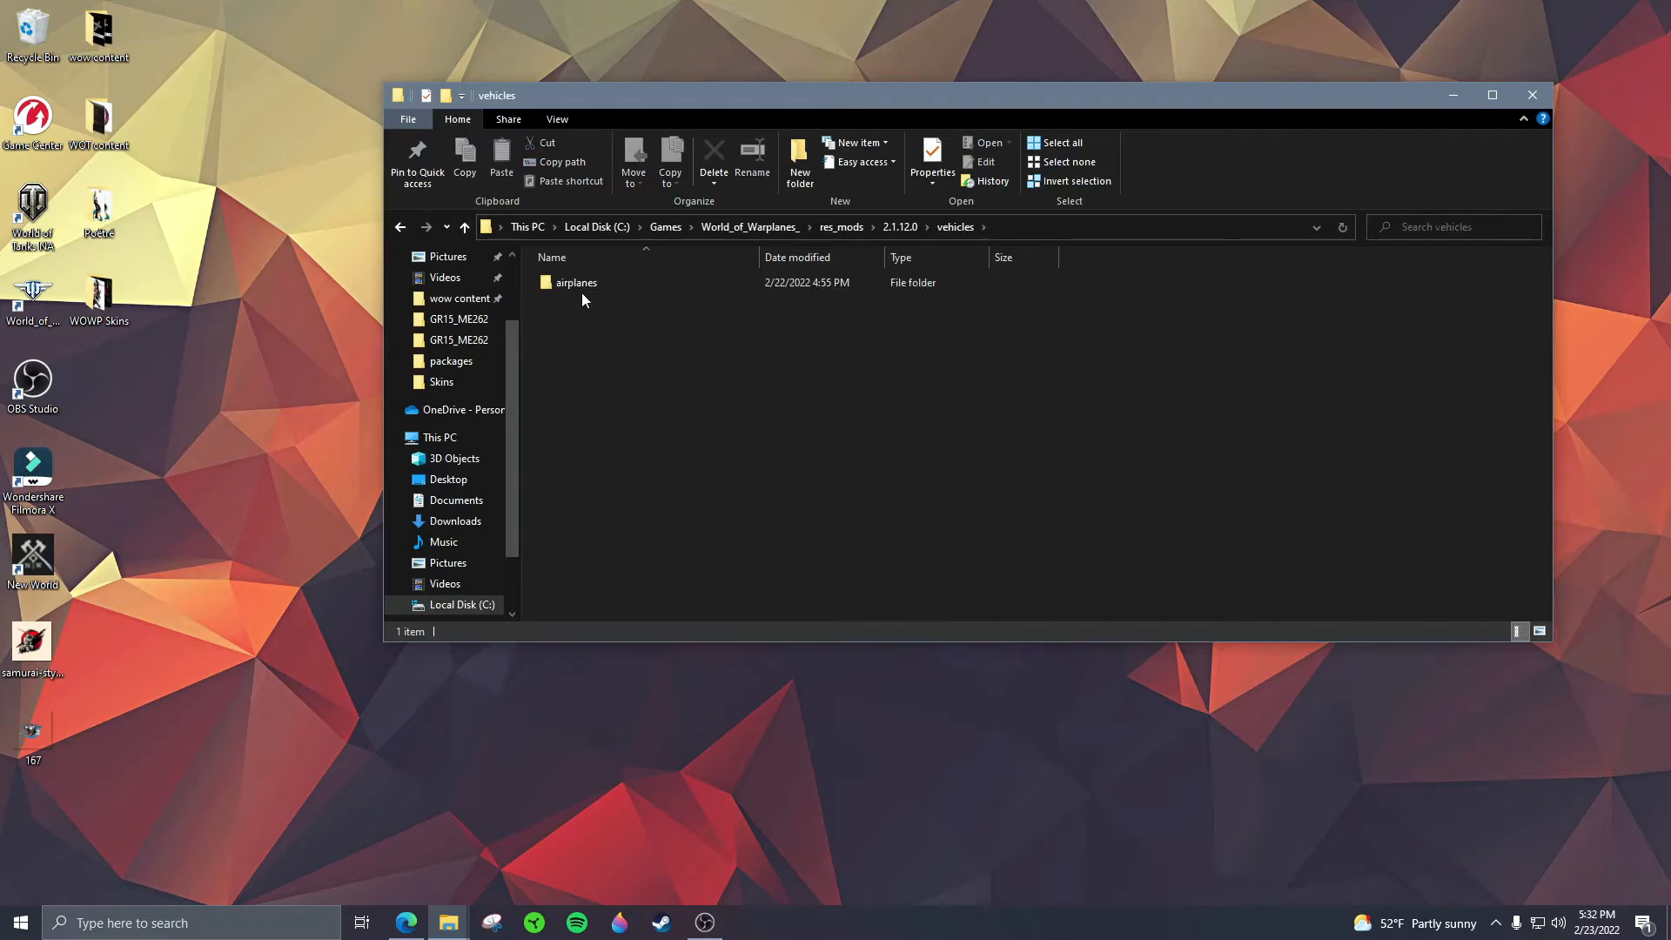
double_click(581, 286)
double_click(593, 315)
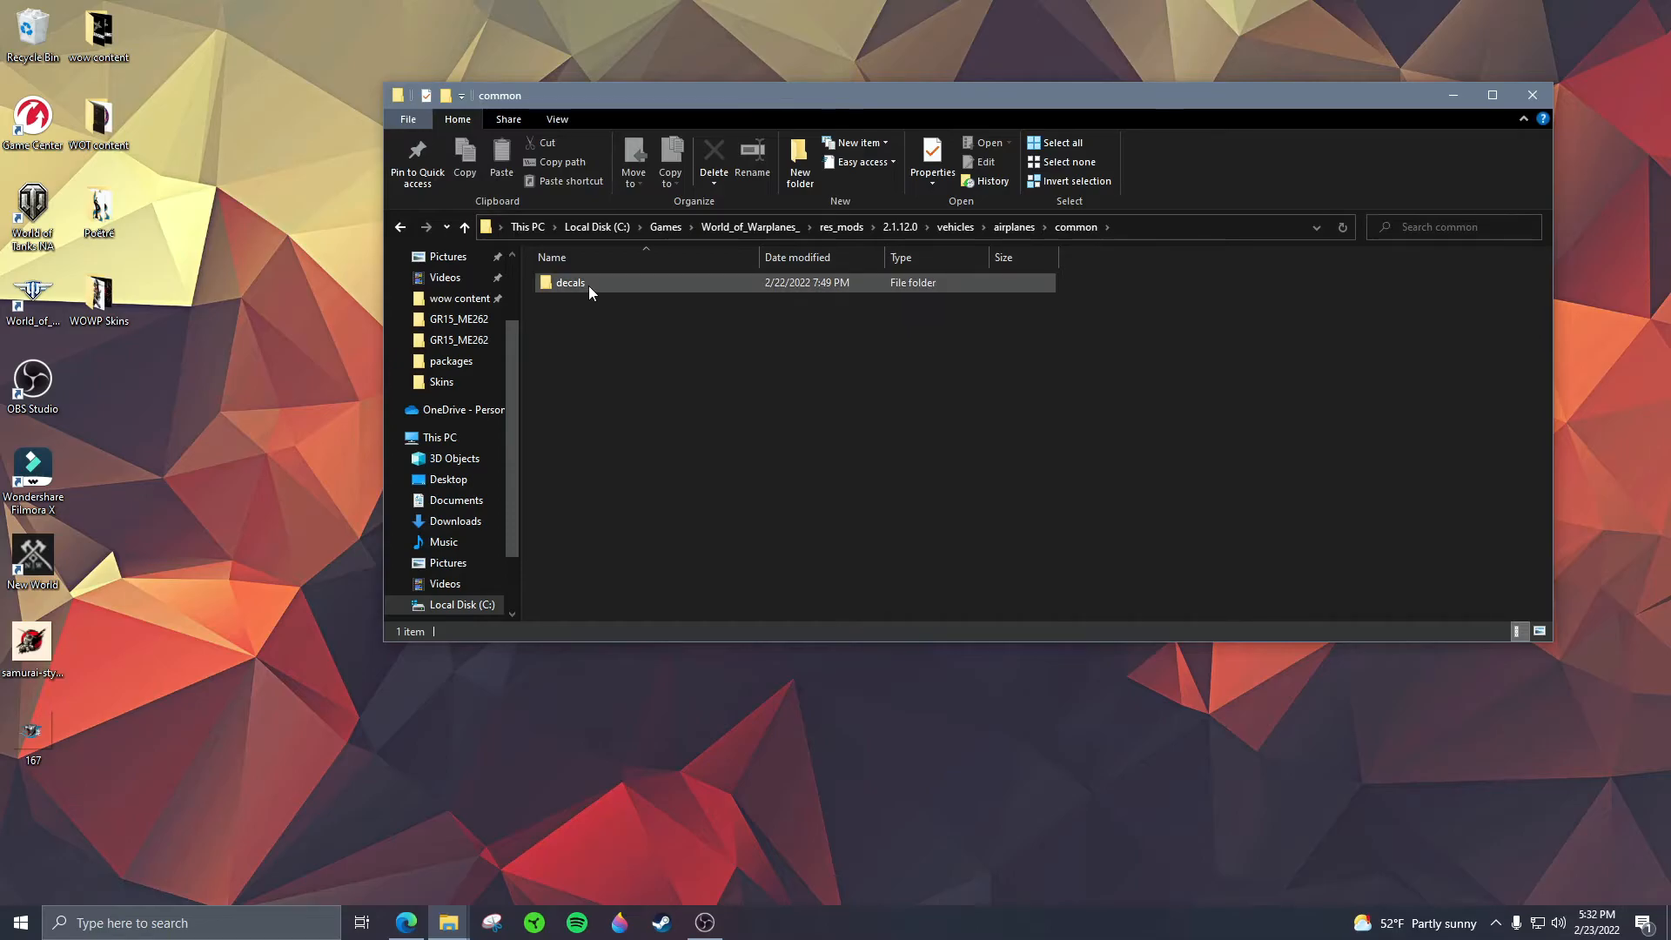
double_click(588, 285)
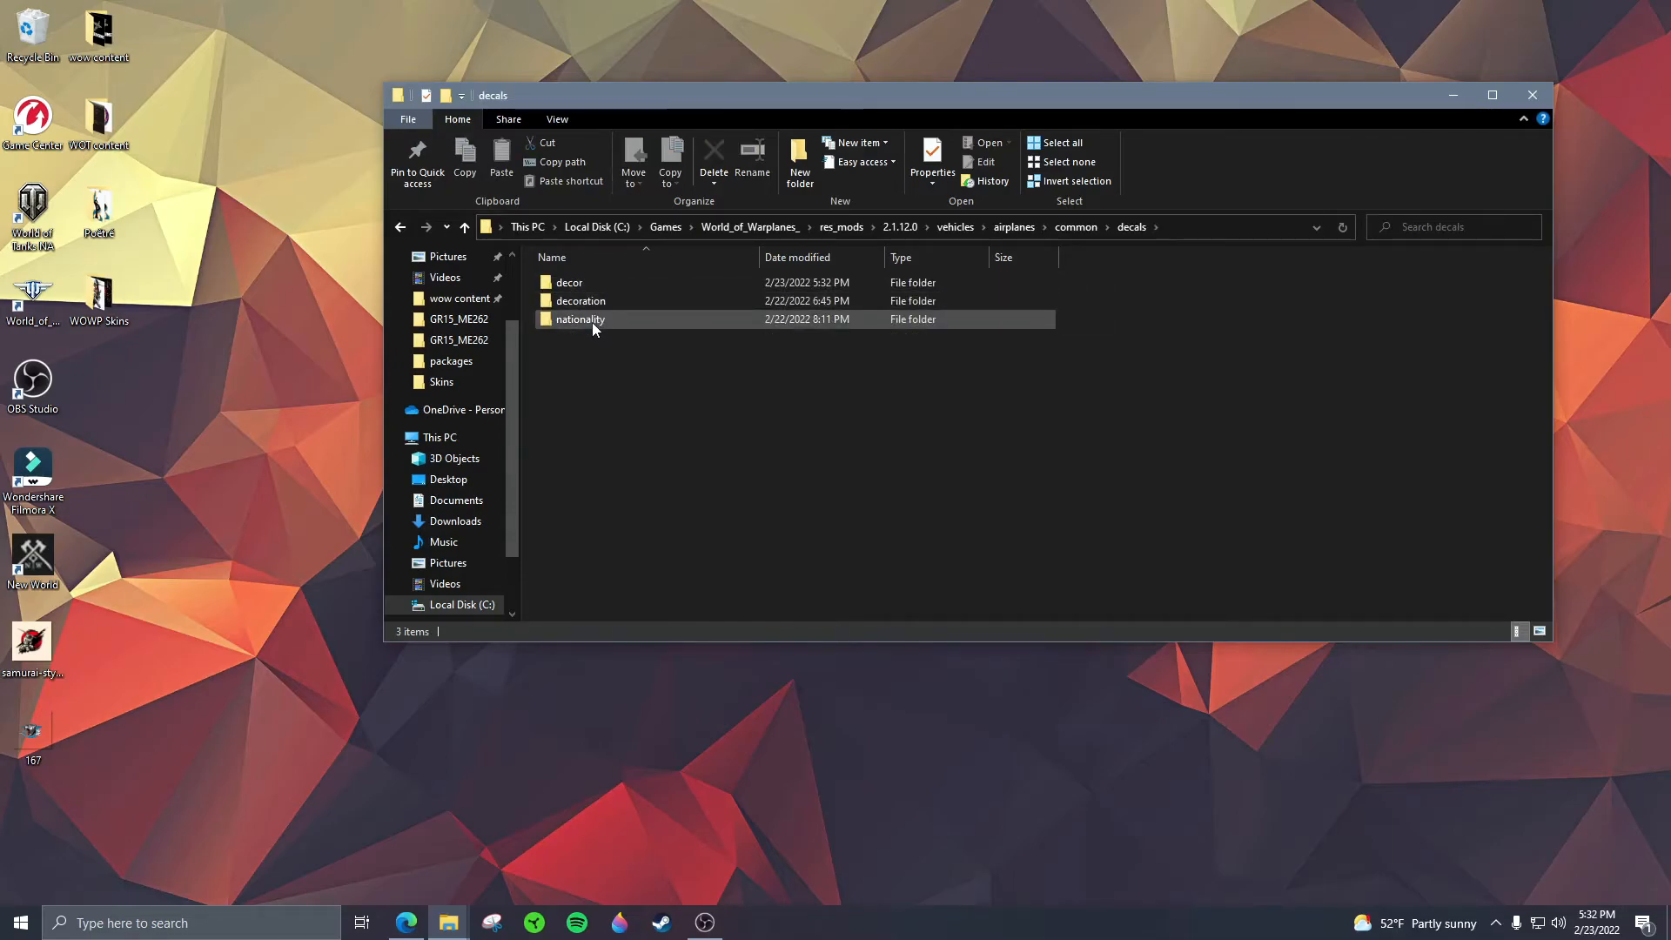
double_click(586, 282)
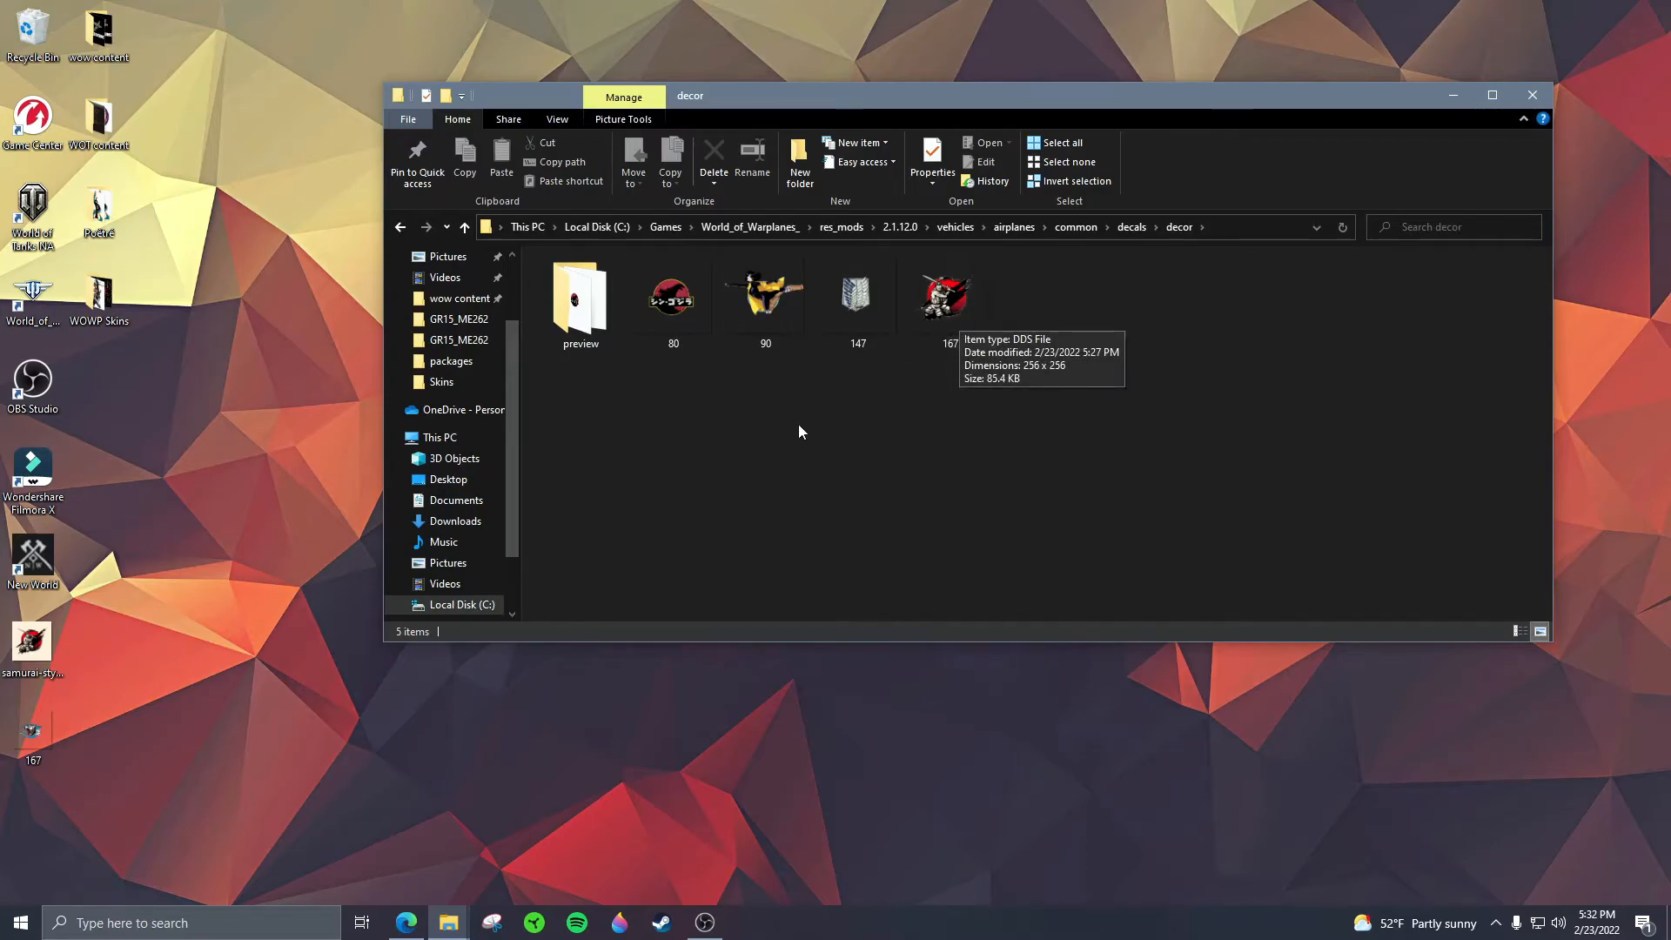
key(super+d)
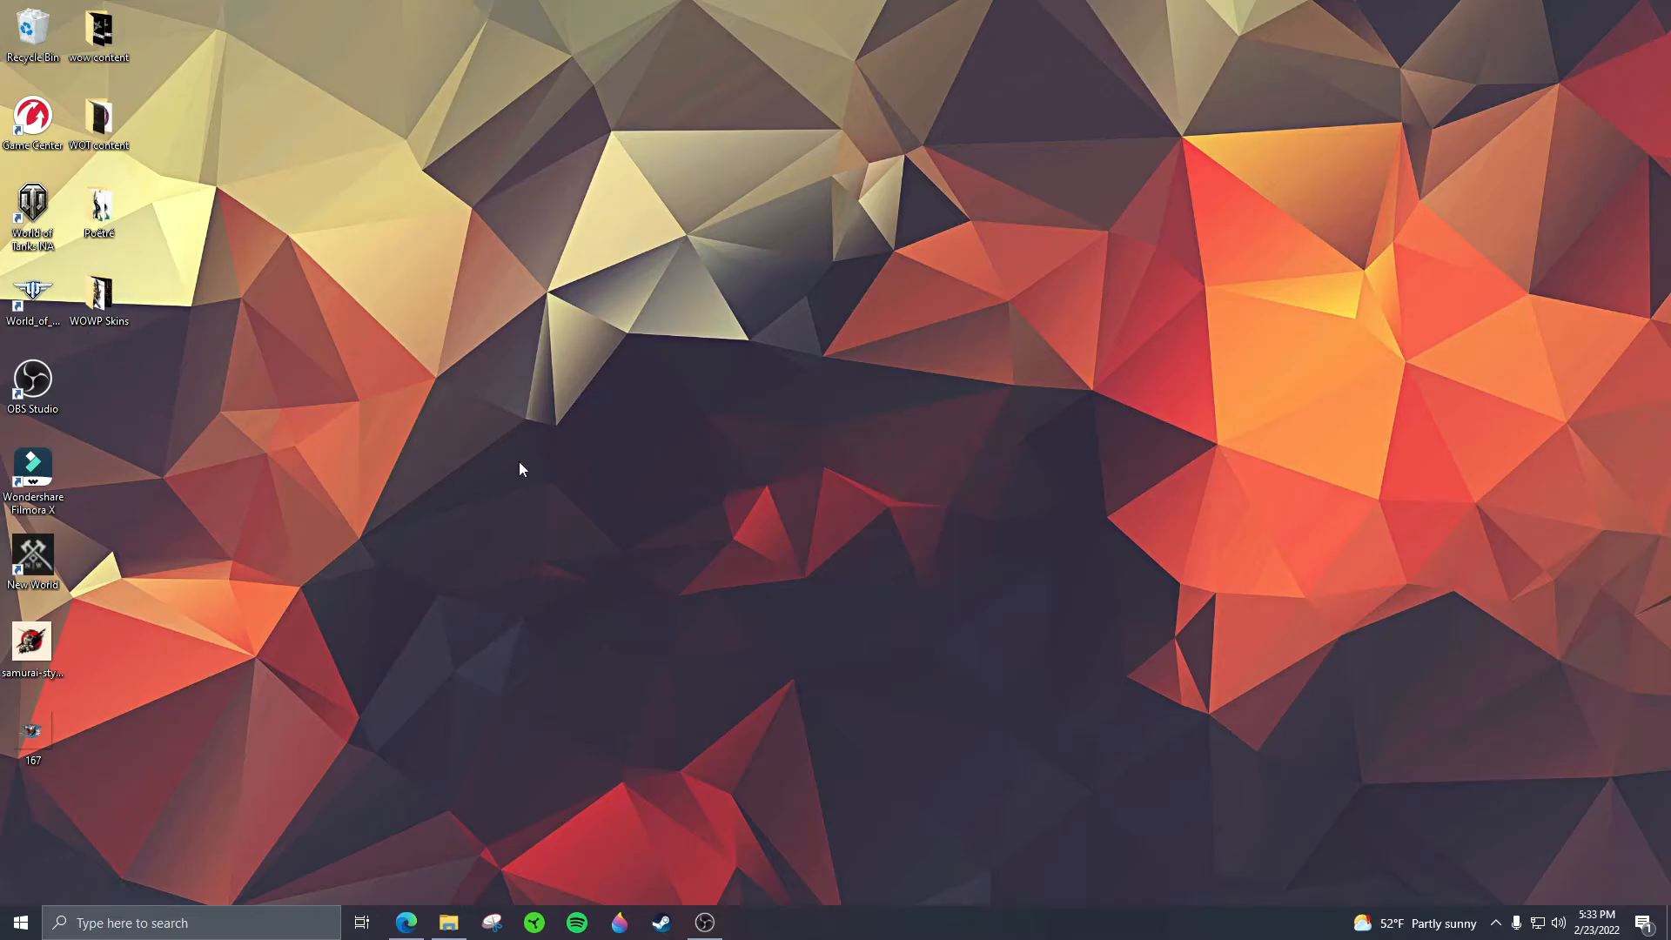
Step: Start the World of Warplanes launcher and launch the game with its cached data cleared
double_click(40, 305)
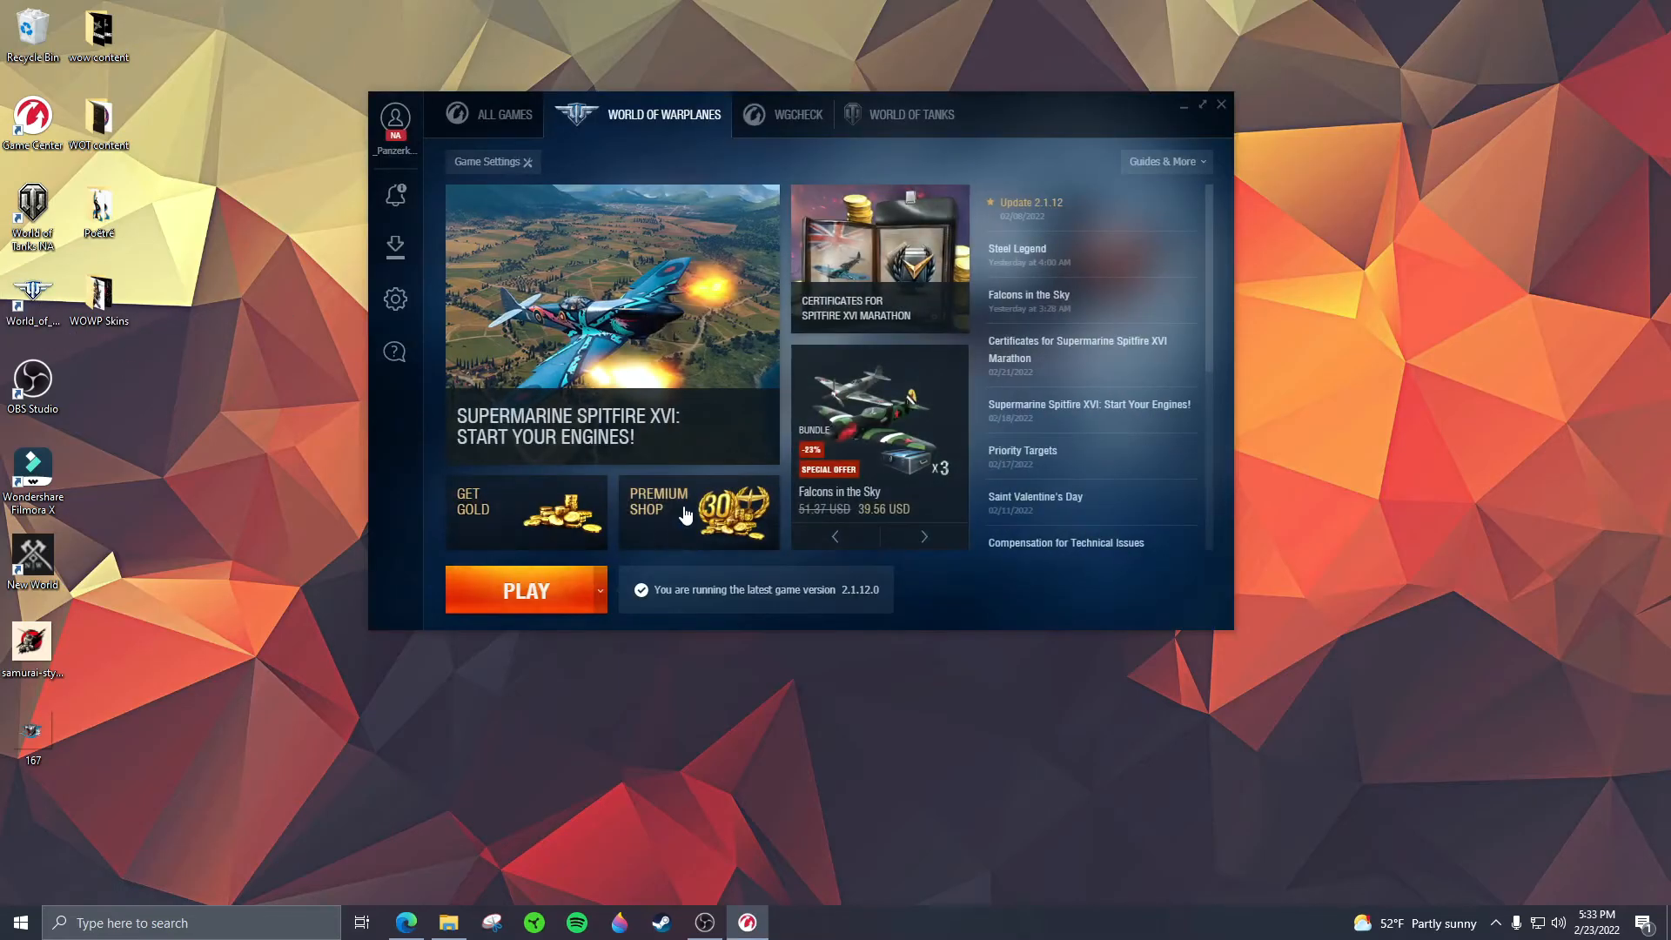
click(606, 592)
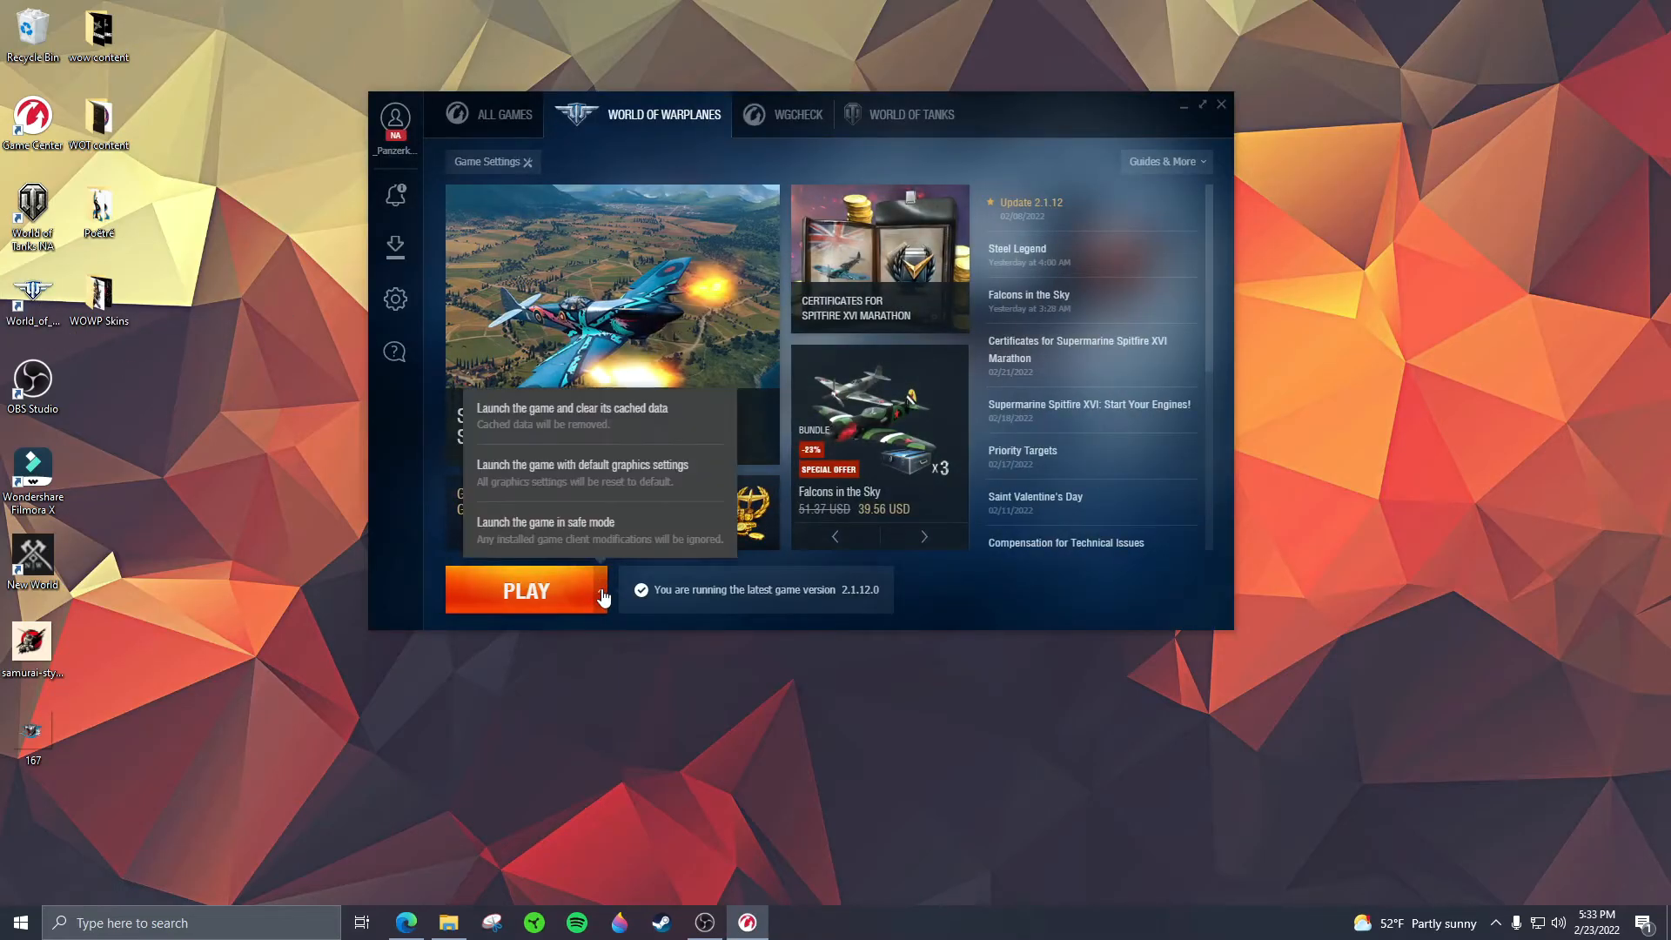
click(623, 419)
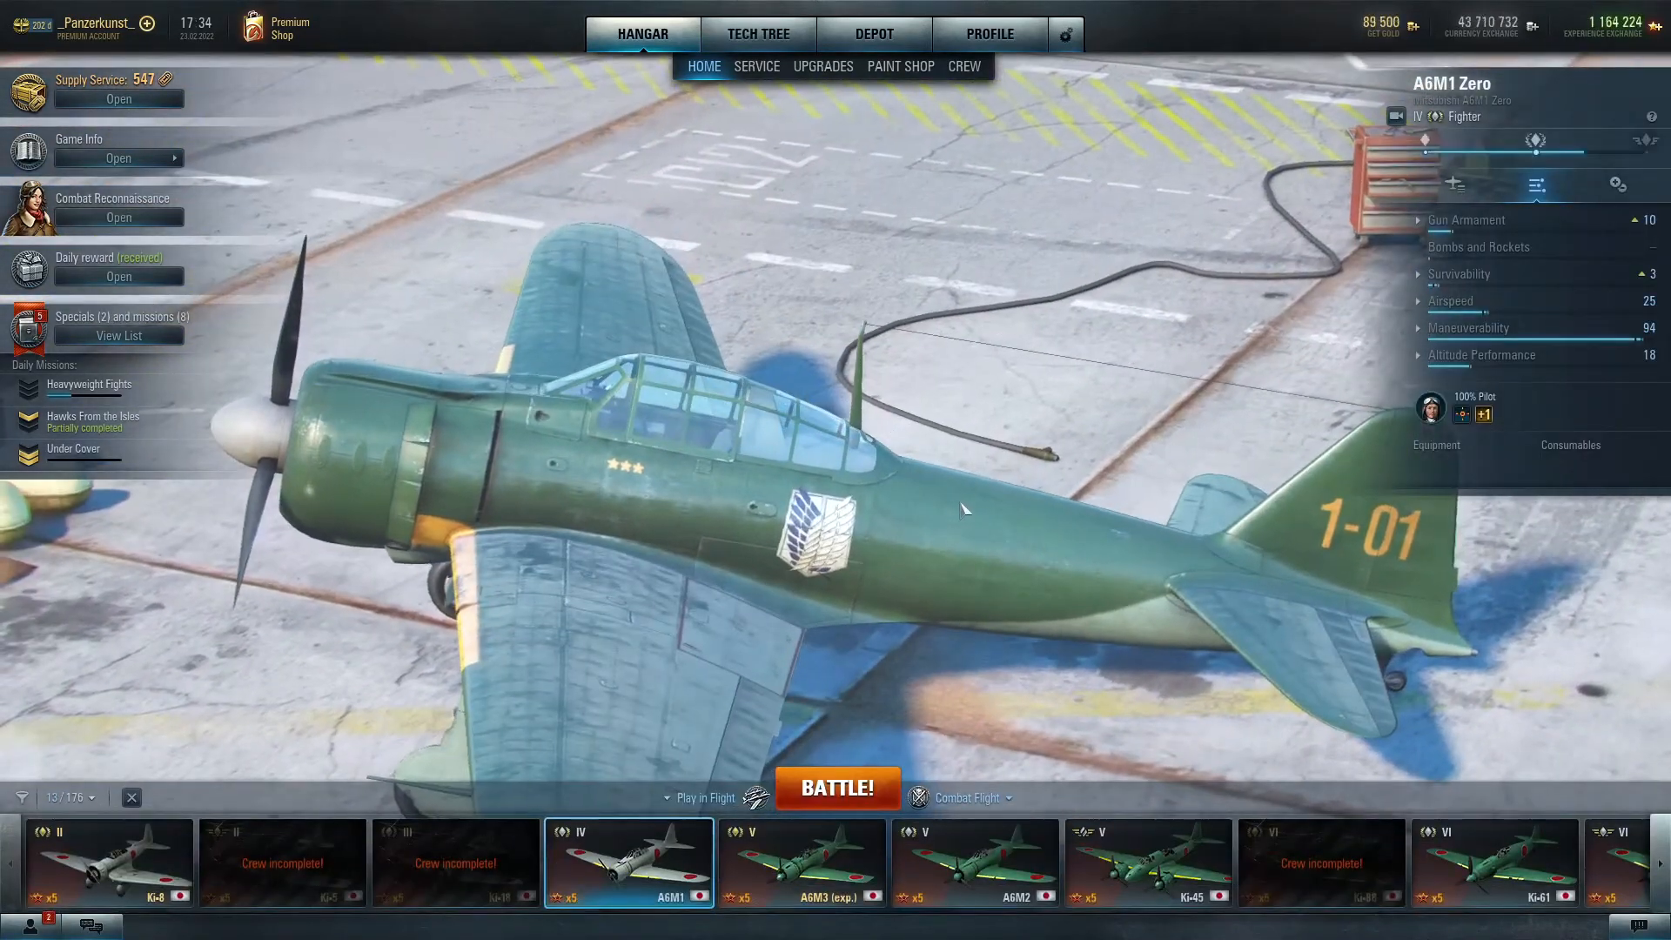
Step: Apply the awarded emblem that carries the samurai decal to the A6M1 Zero in the paint shop and close the emblem list
scroll(827, 536, up, 5)
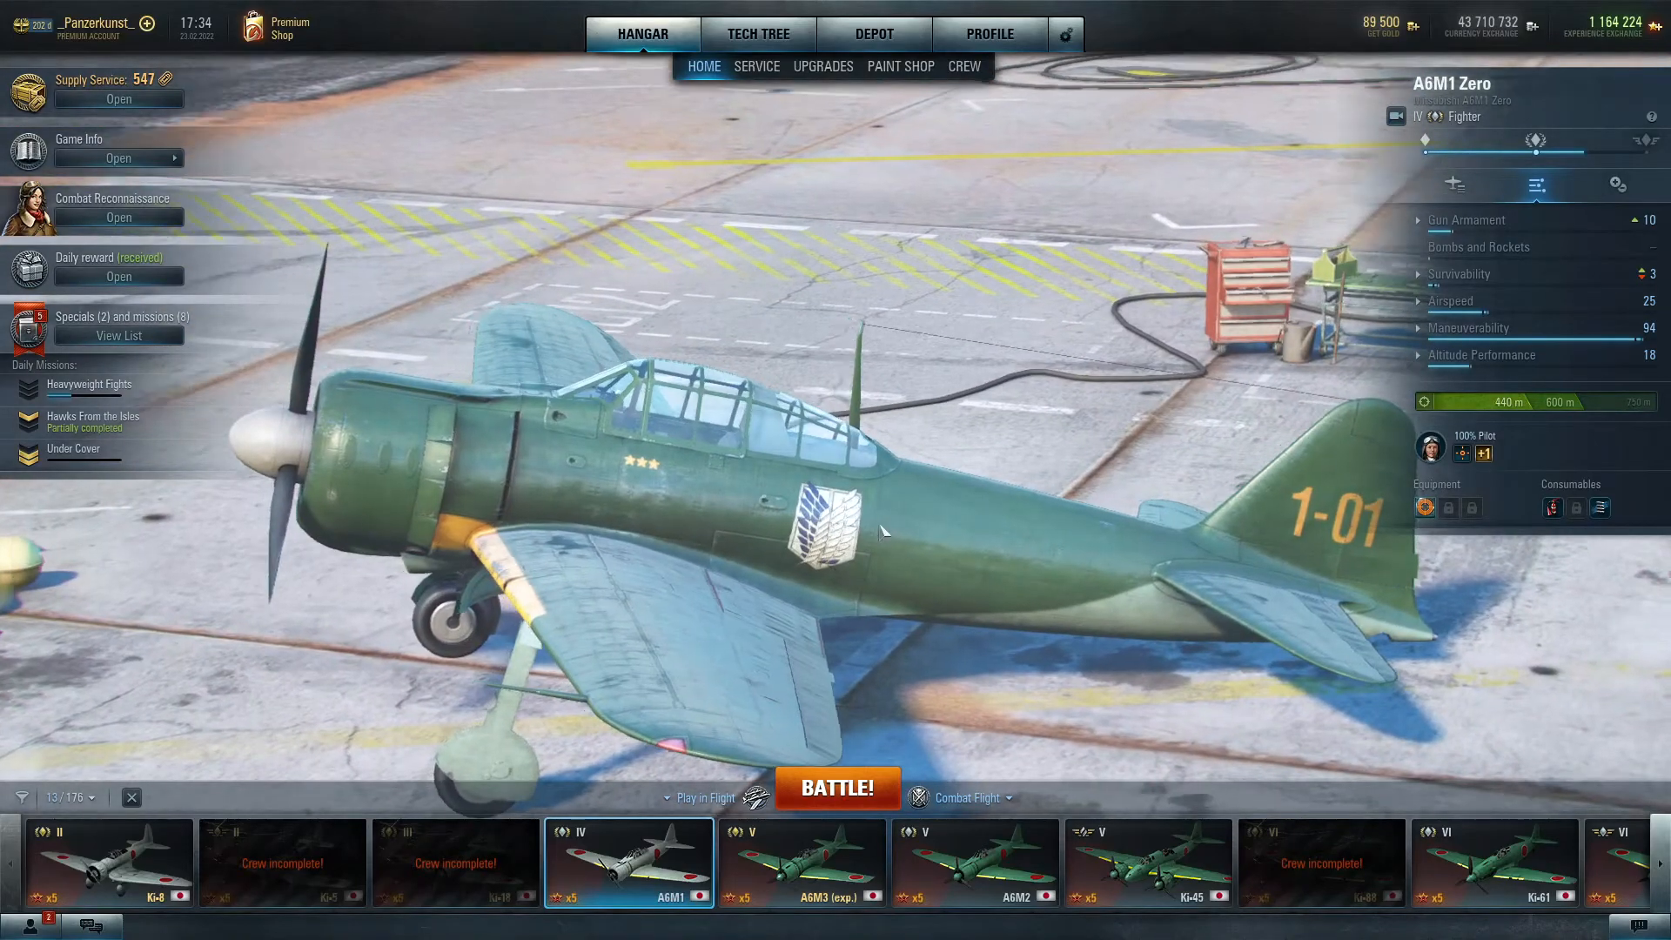
drag(879, 525, 884, 516)
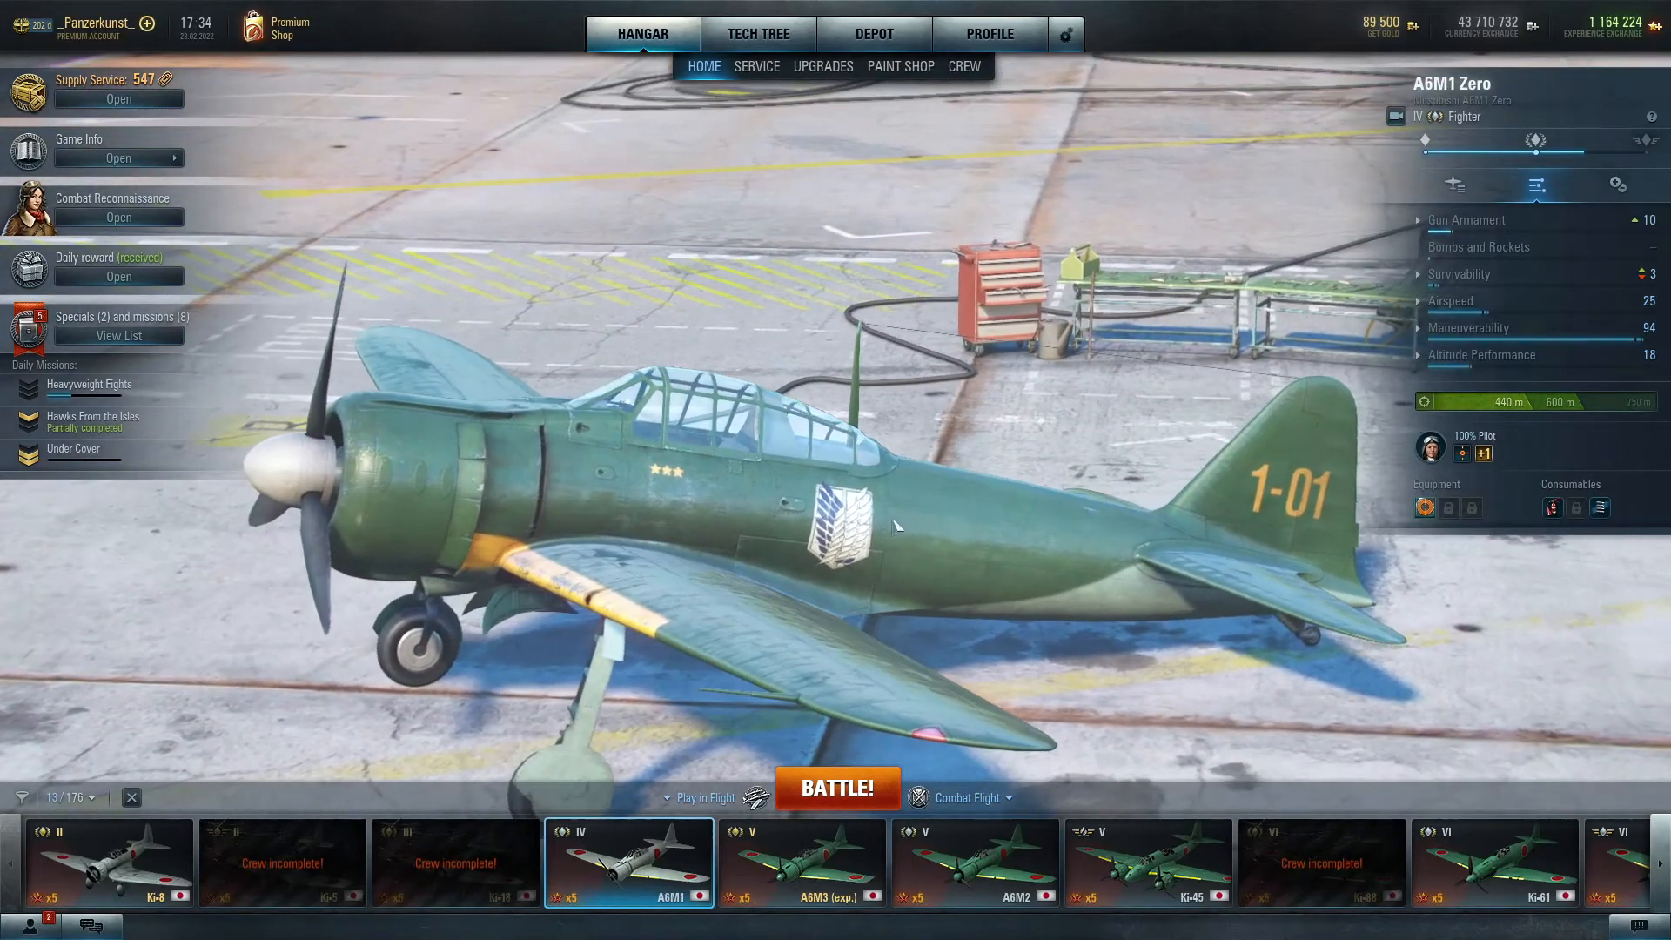
click(901, 66)
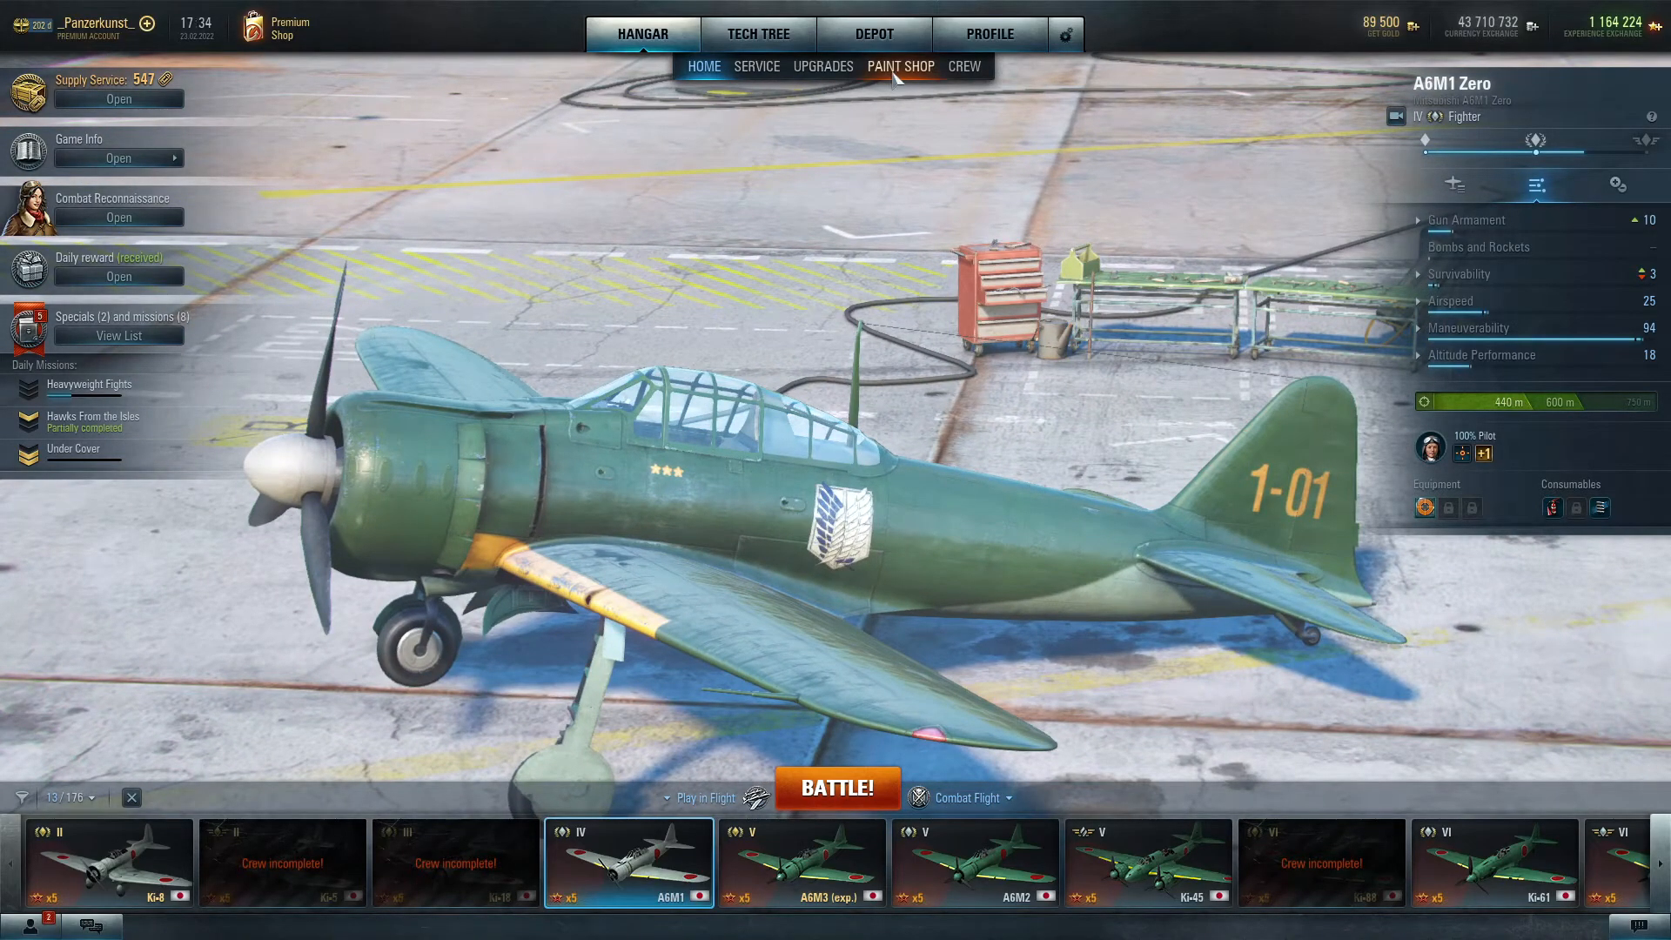
click(122, 485)
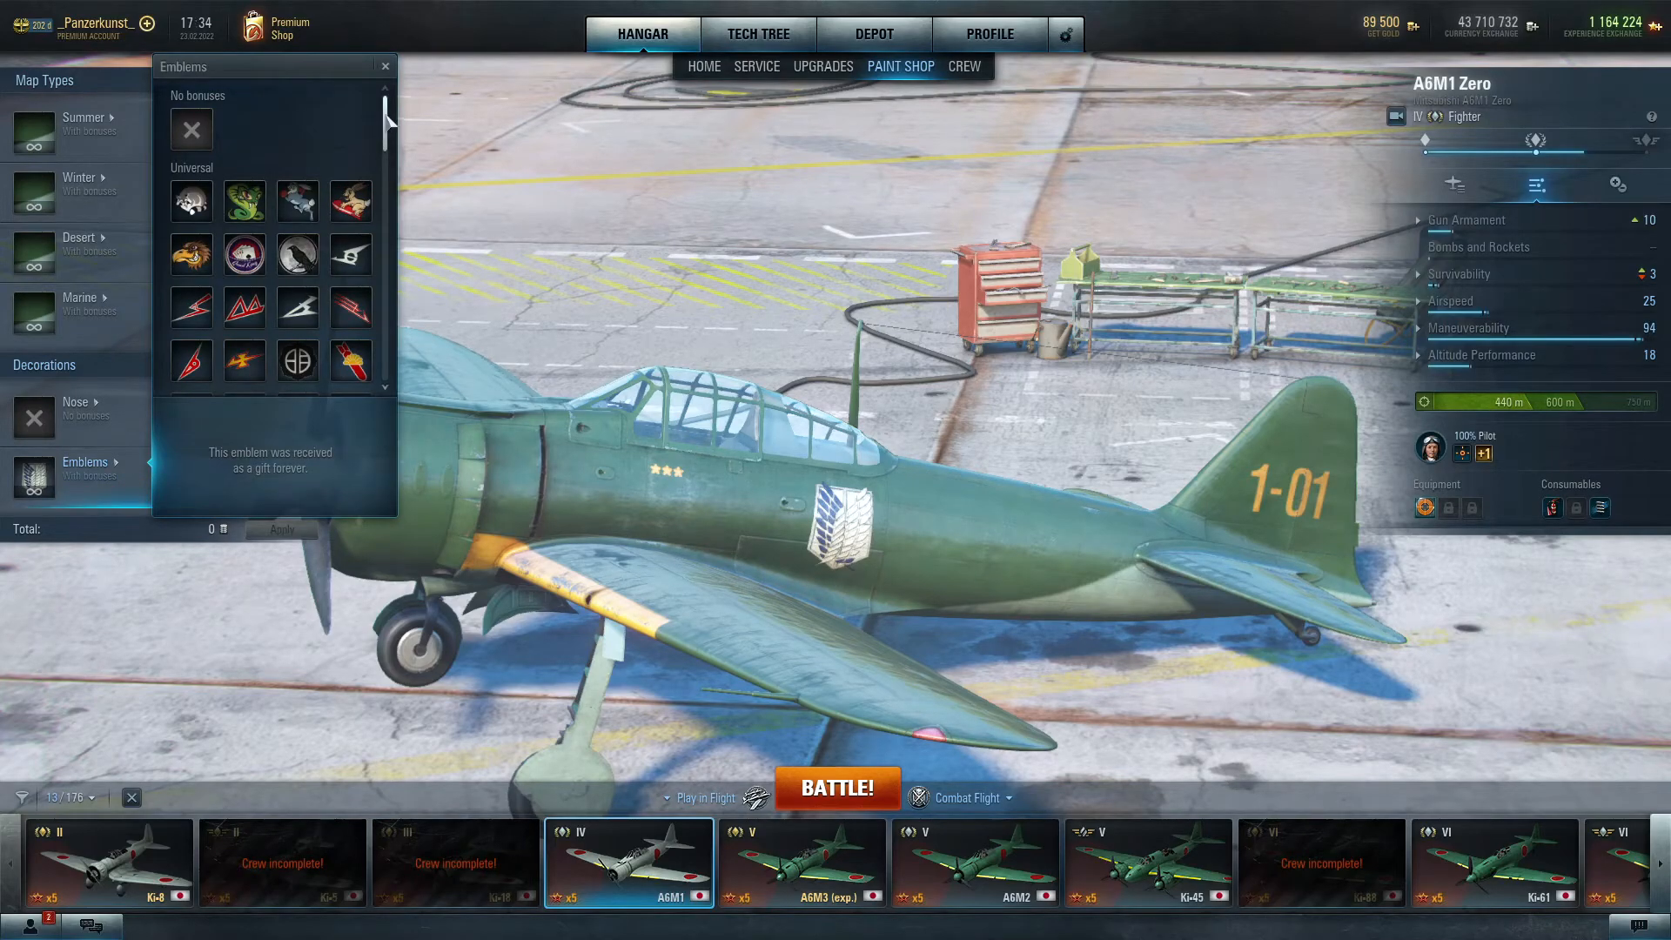
drag(389, 120, 421, 381)
scroll(315, 326, up, 4)
scroll(315, 327, up, 2)
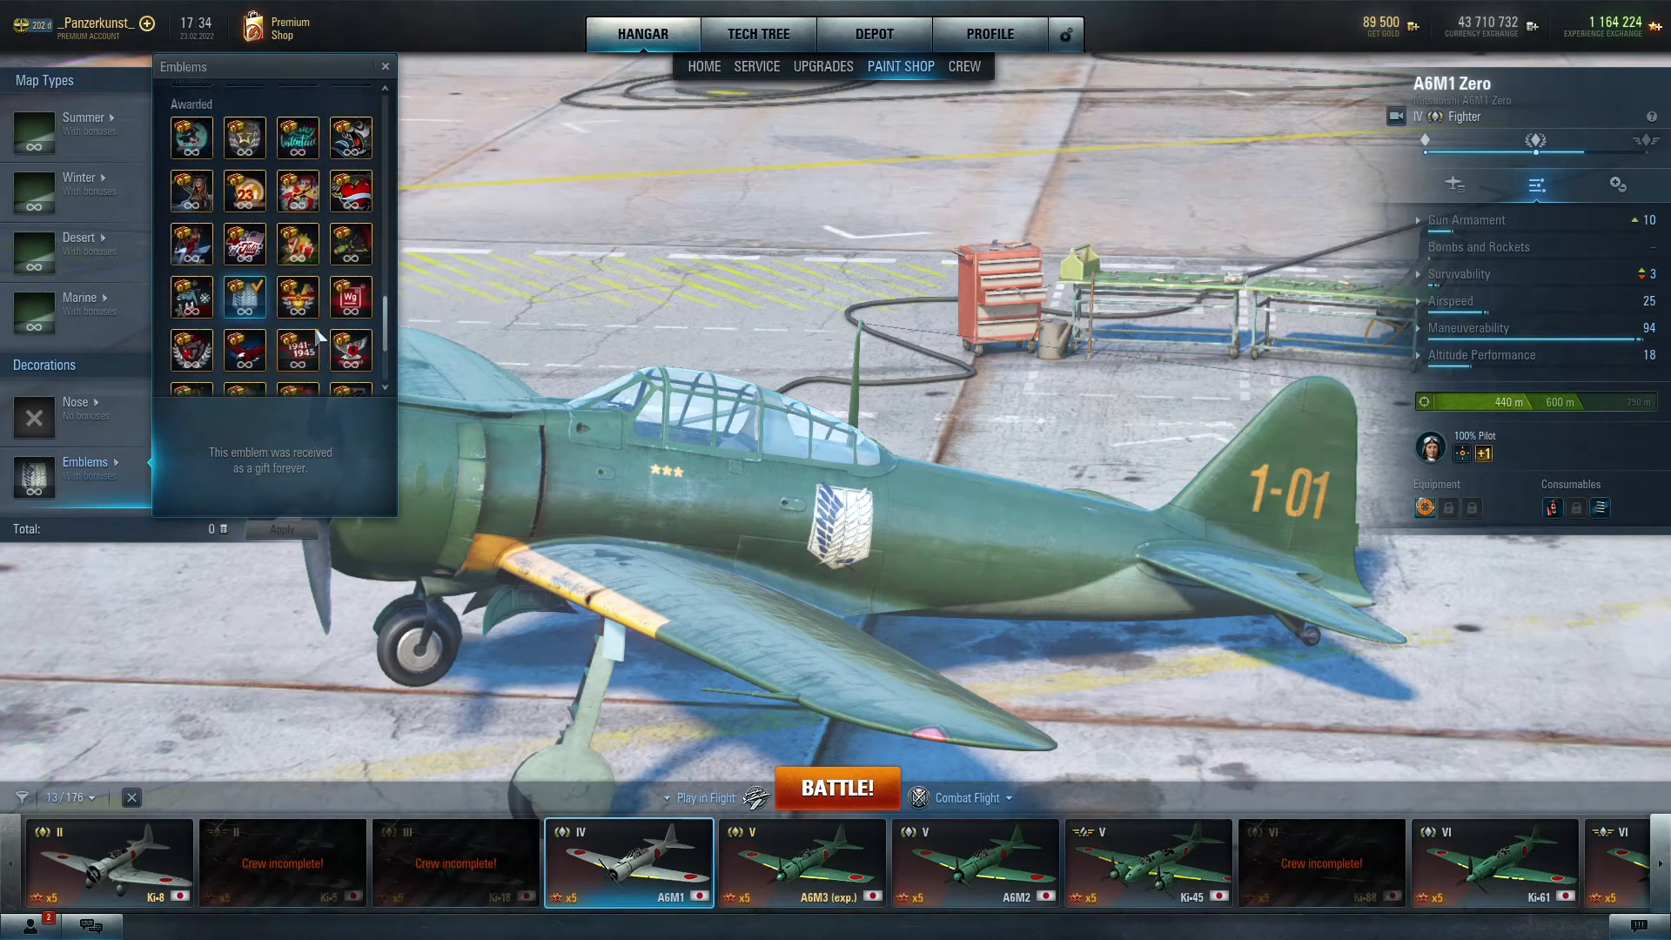
mouse_move(361, 130)
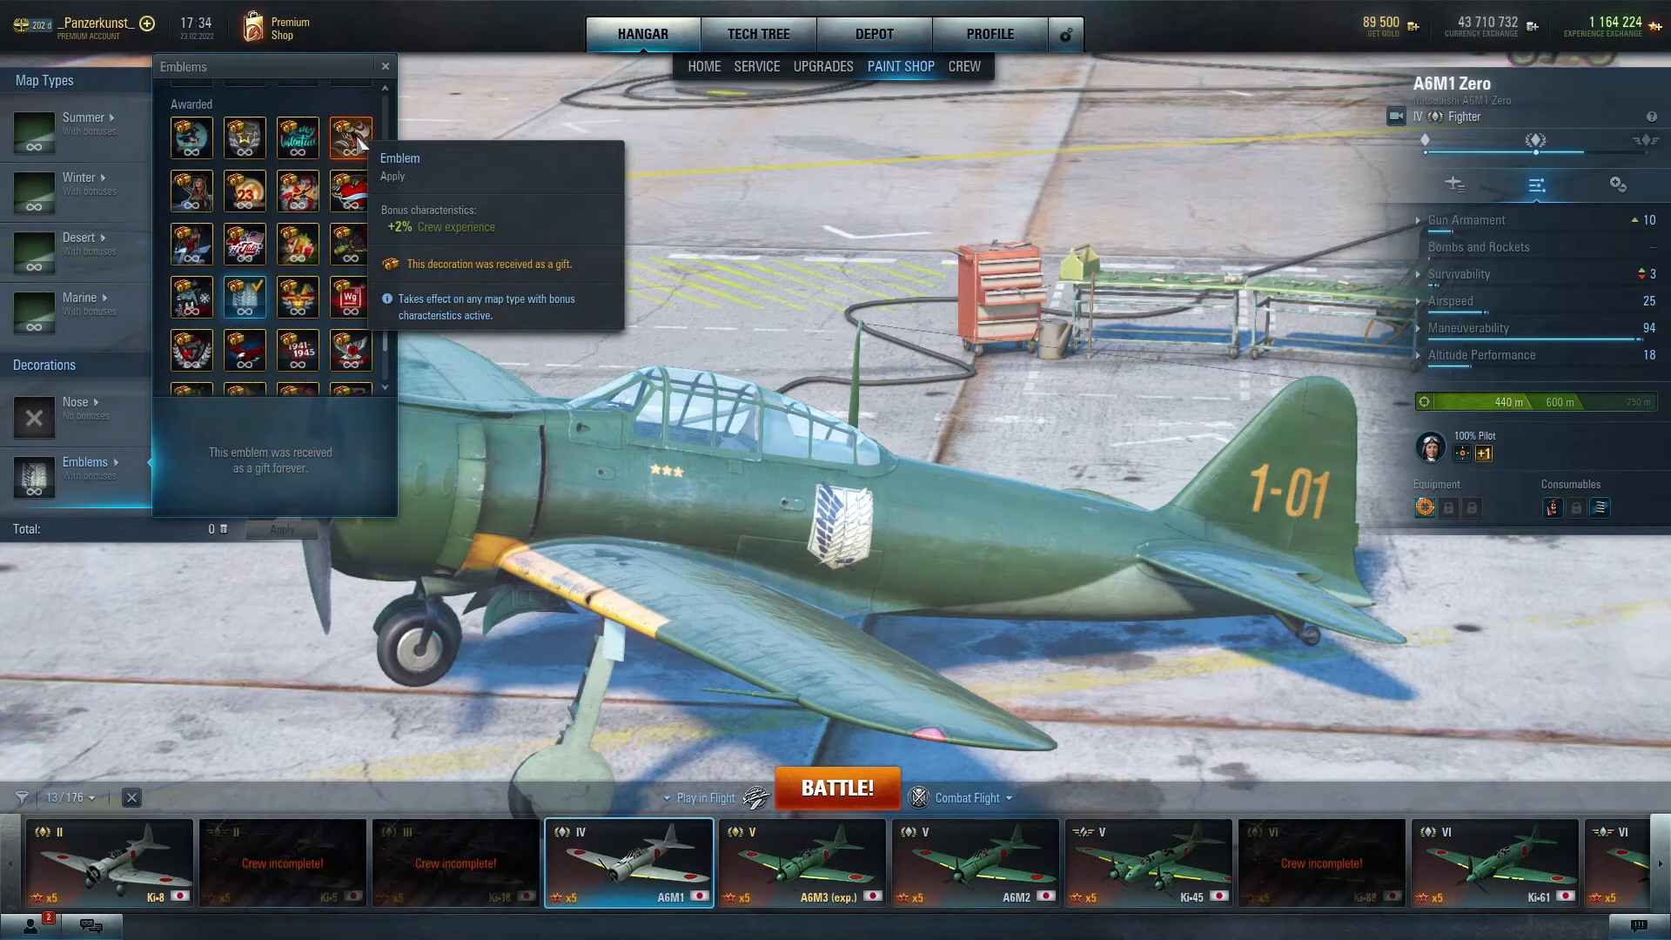
click(358, 139)
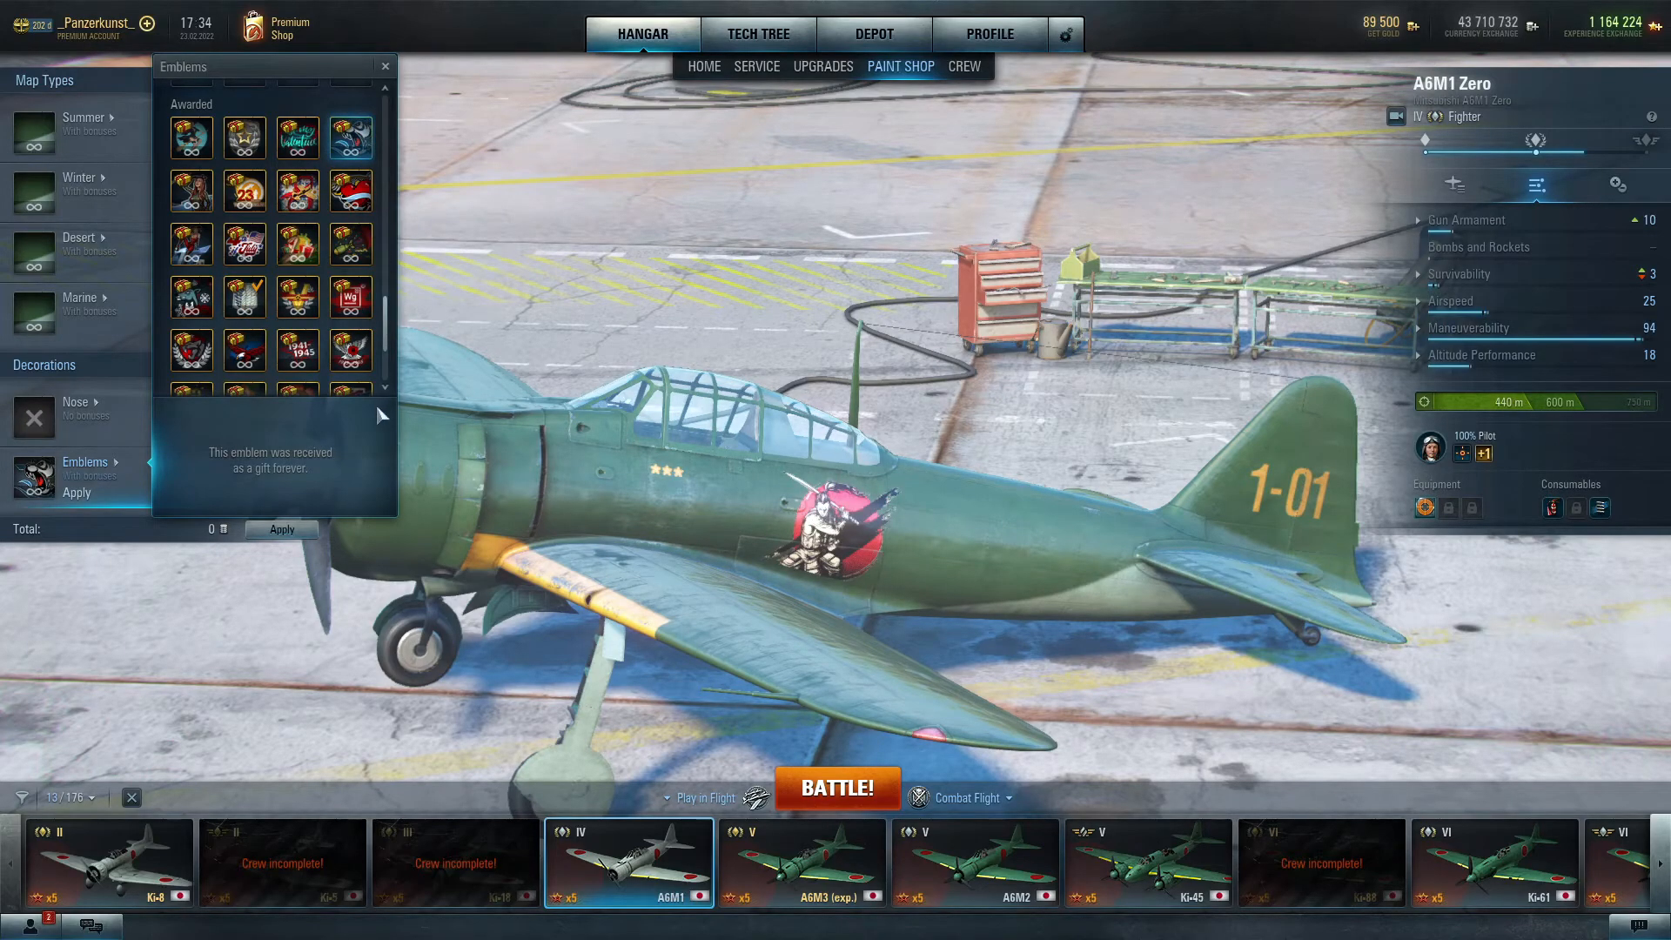
click(386, 67)
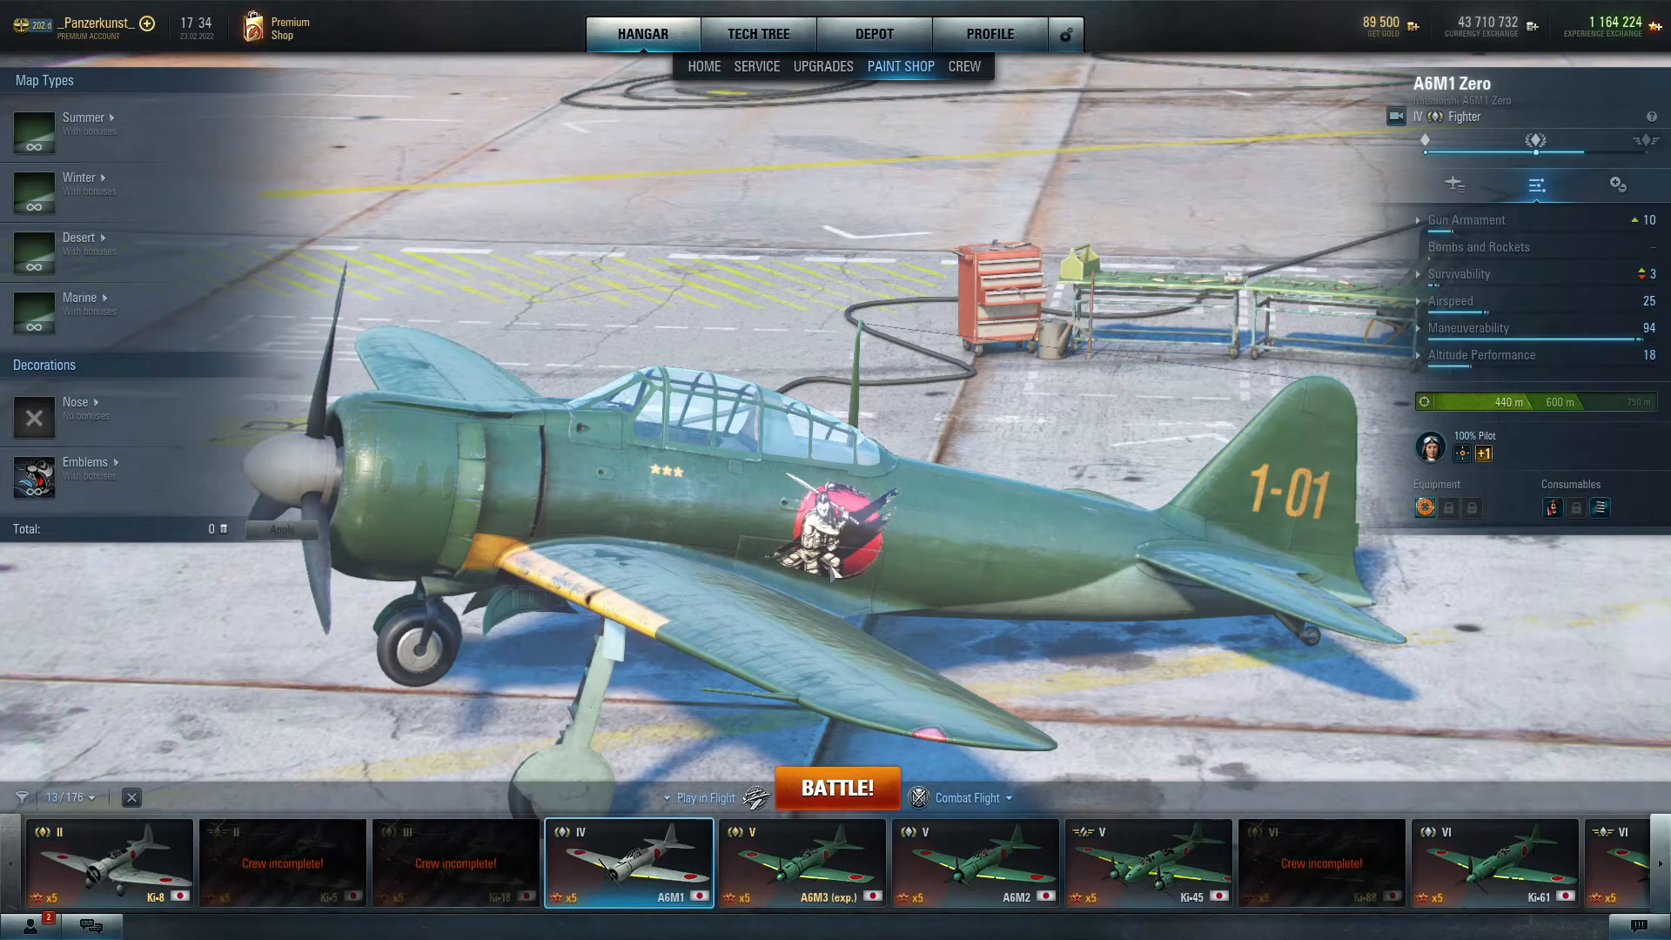
Step: Switch to the crew view and inspect the samurai decal on the A6M1 Zero's fuselage from several angles
click(963, 68)
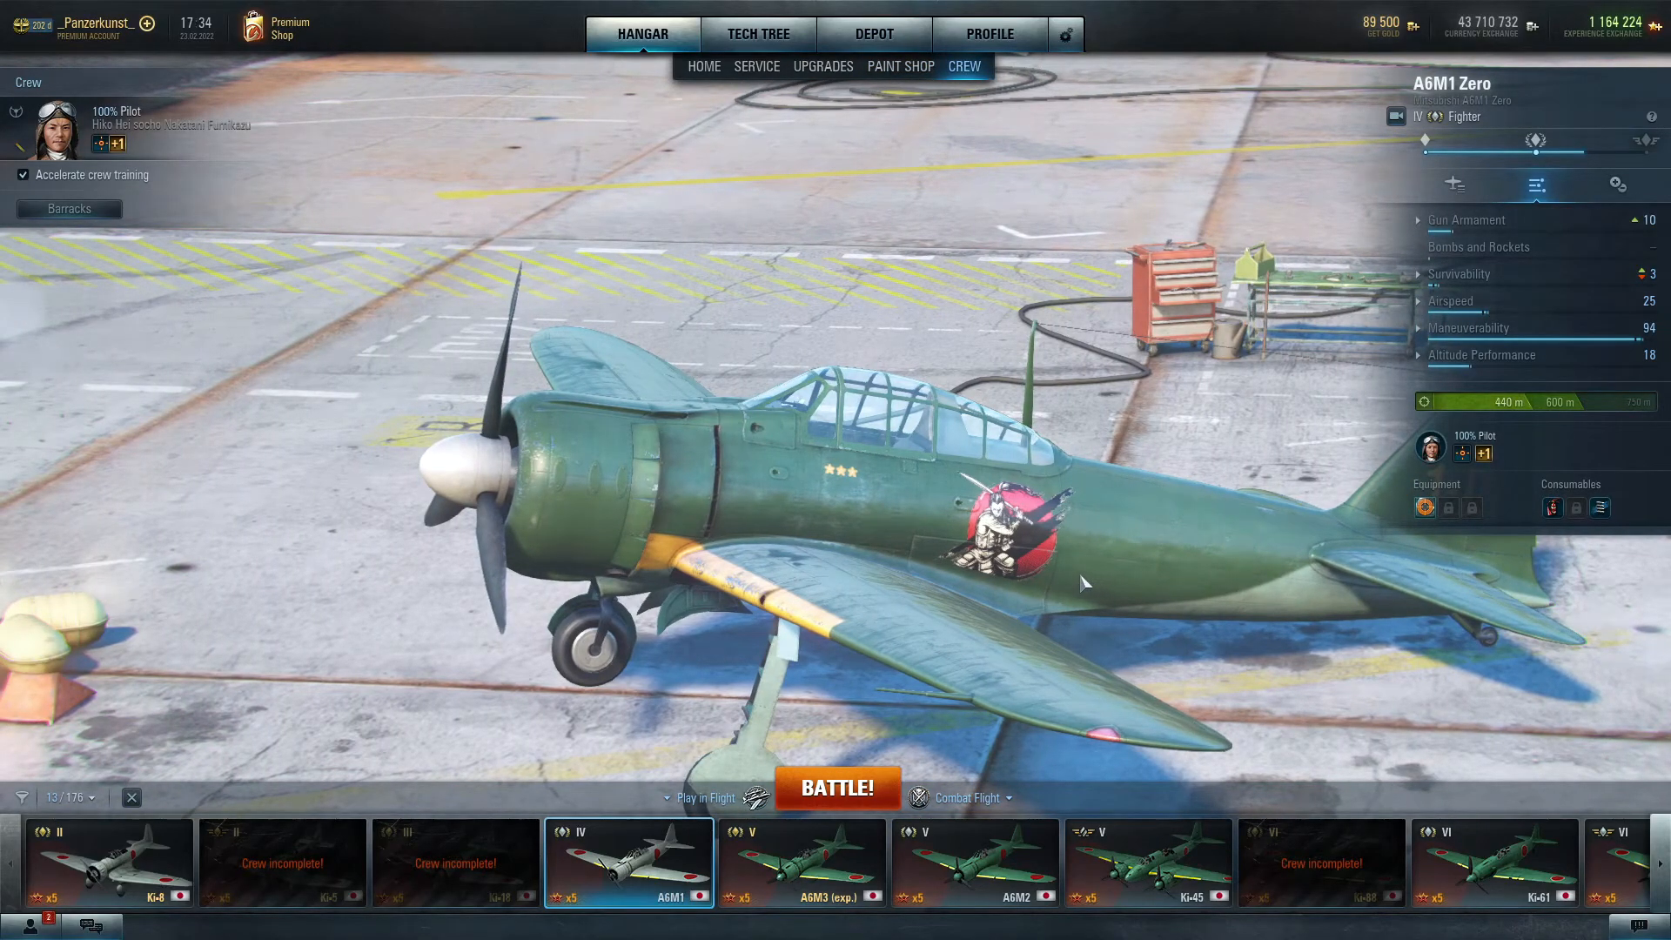
drag(1079, 576, 1005, 541)
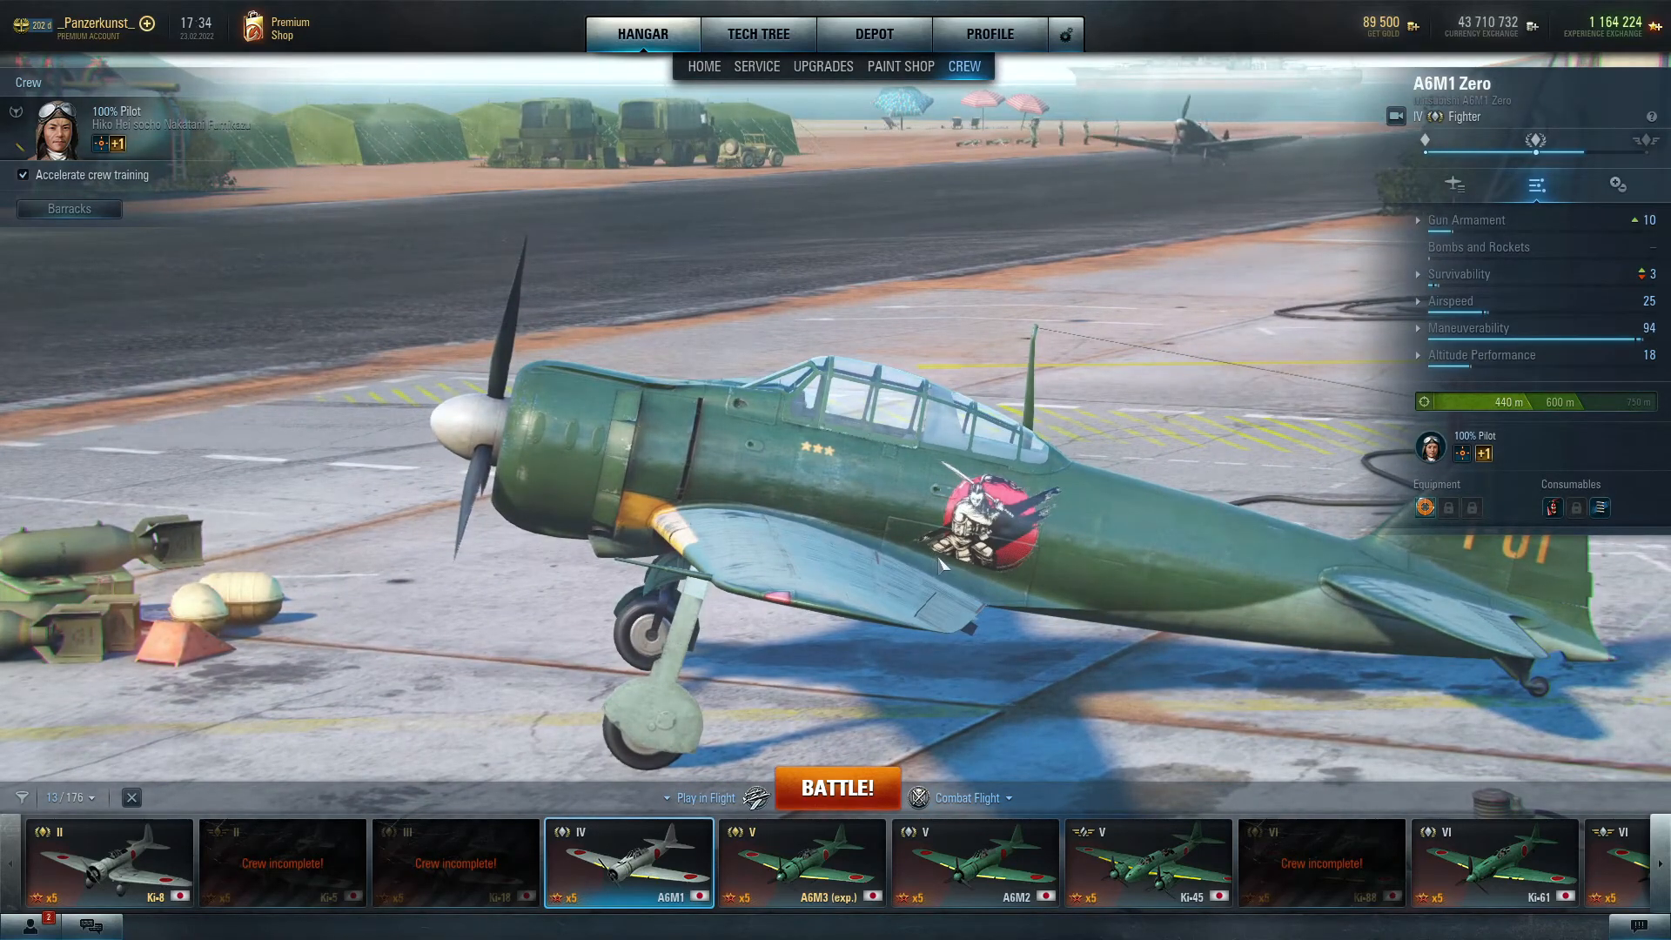
drag(974, 548, 632, 553)
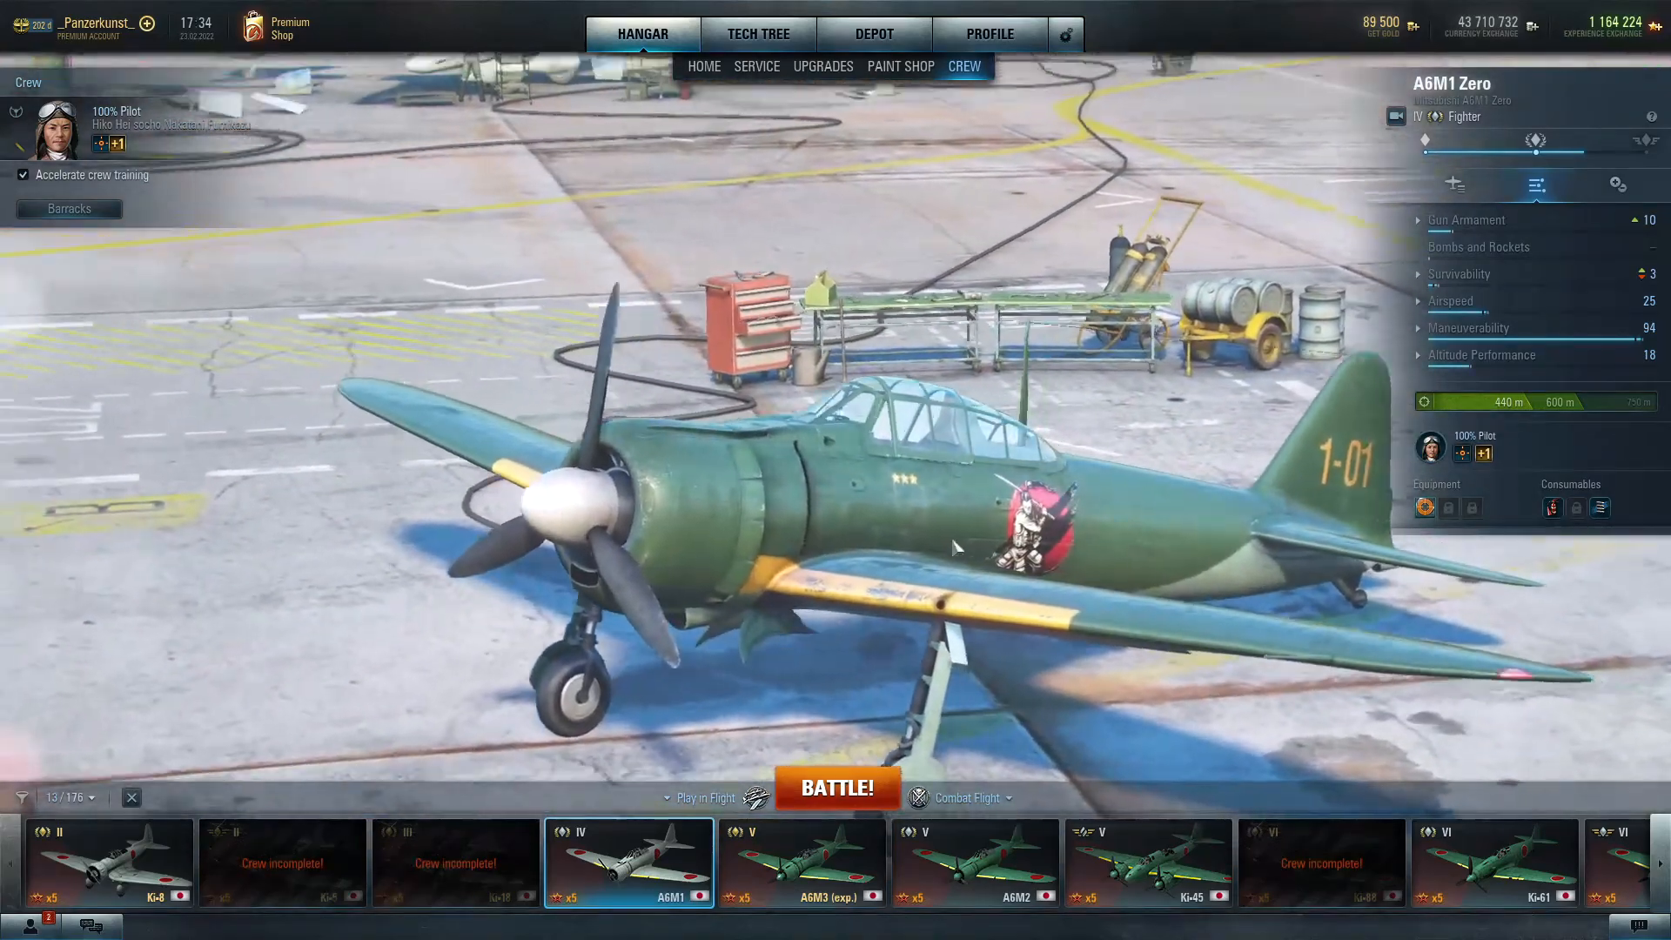
drag(1218, 530, 966, 522)
scroll(1058, 522, down, 5)
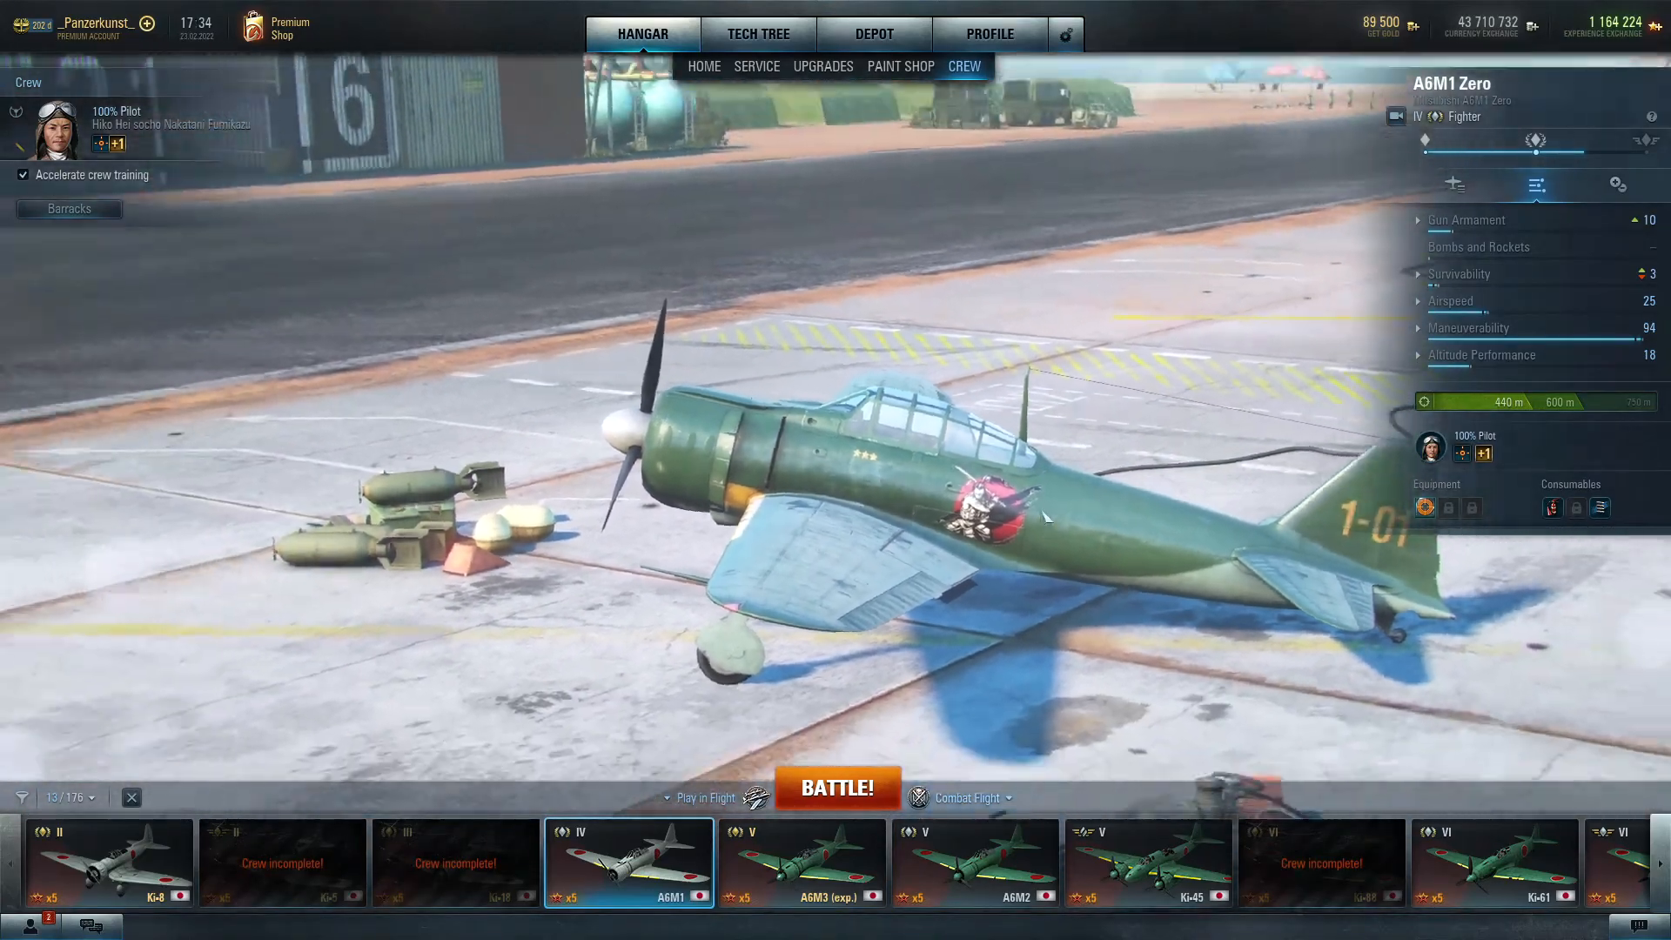
Step: Reopen the paint shop's emblem list and preview the シン・ゴジラ emblem and the blue-and-white wings emblem on the fuselage
click(910, 69)
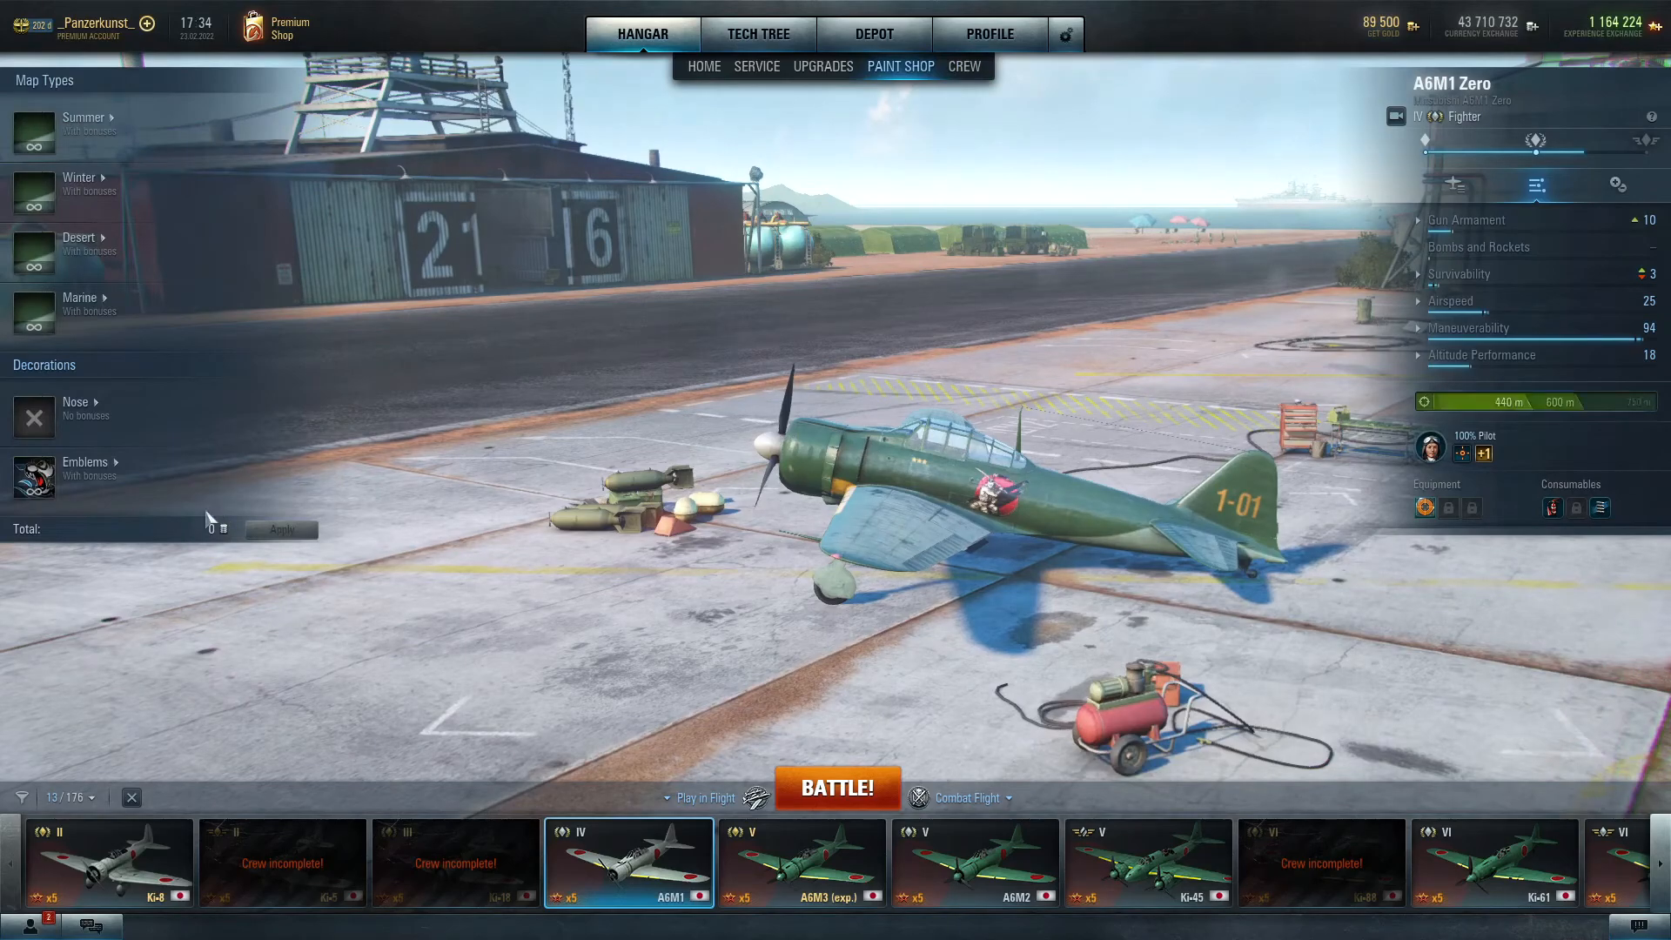
click(87, 465)
scroll(343, 303, down, 1)
drag(384, 141, 335, 397)
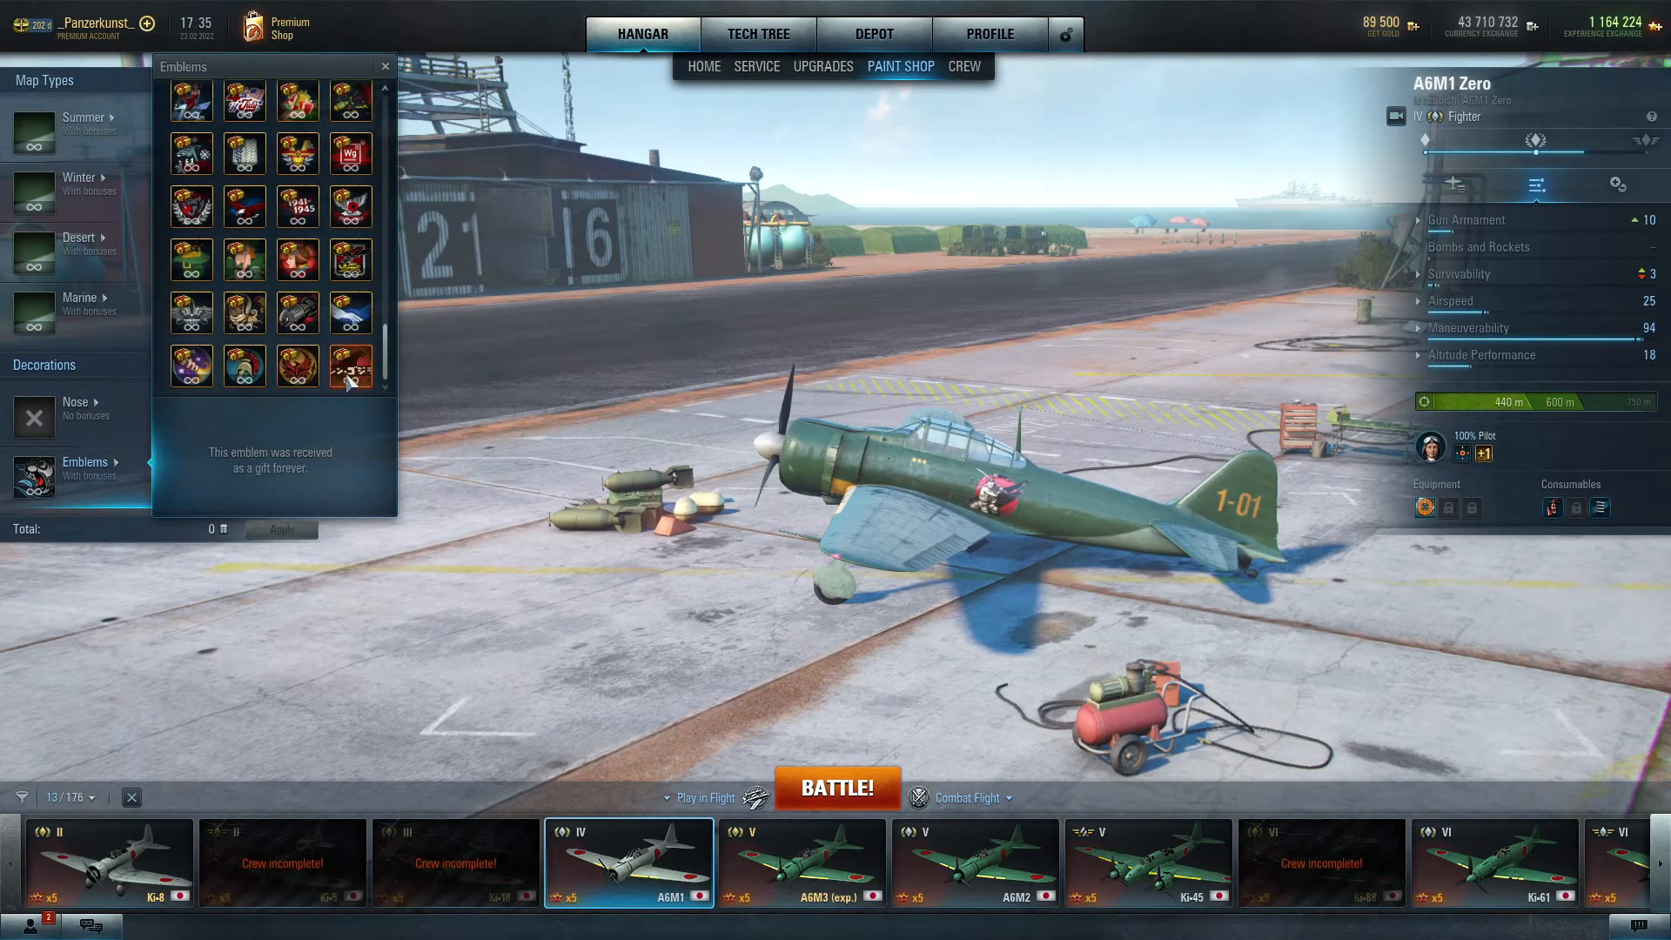
click(348, 374)
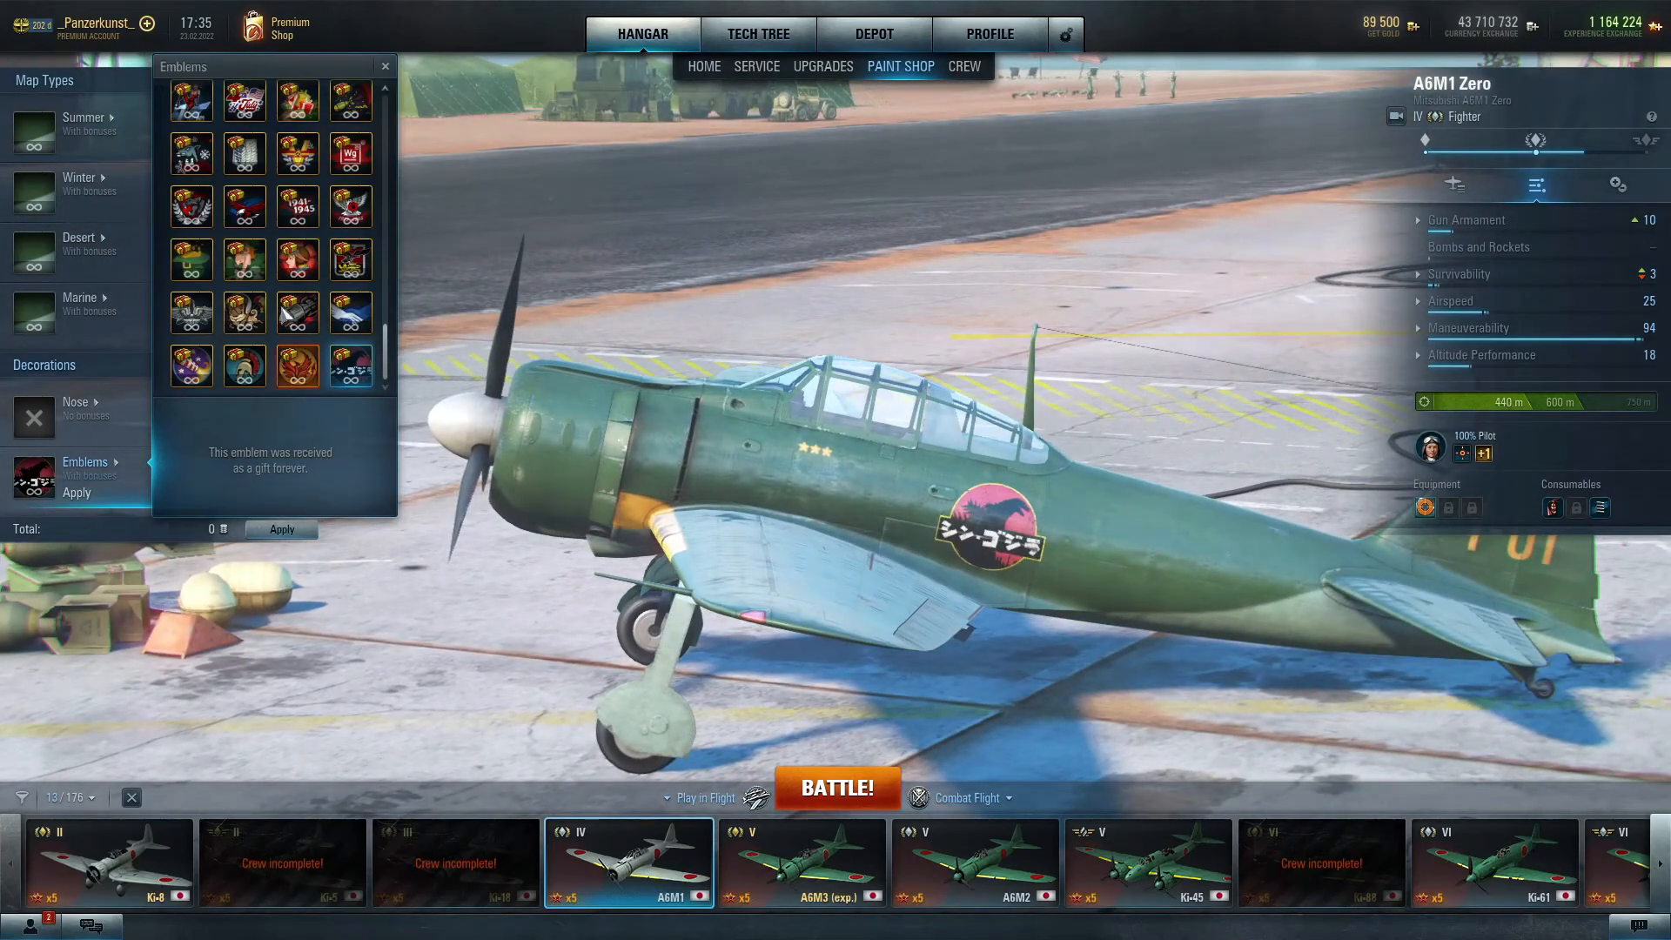
click(245, 153)
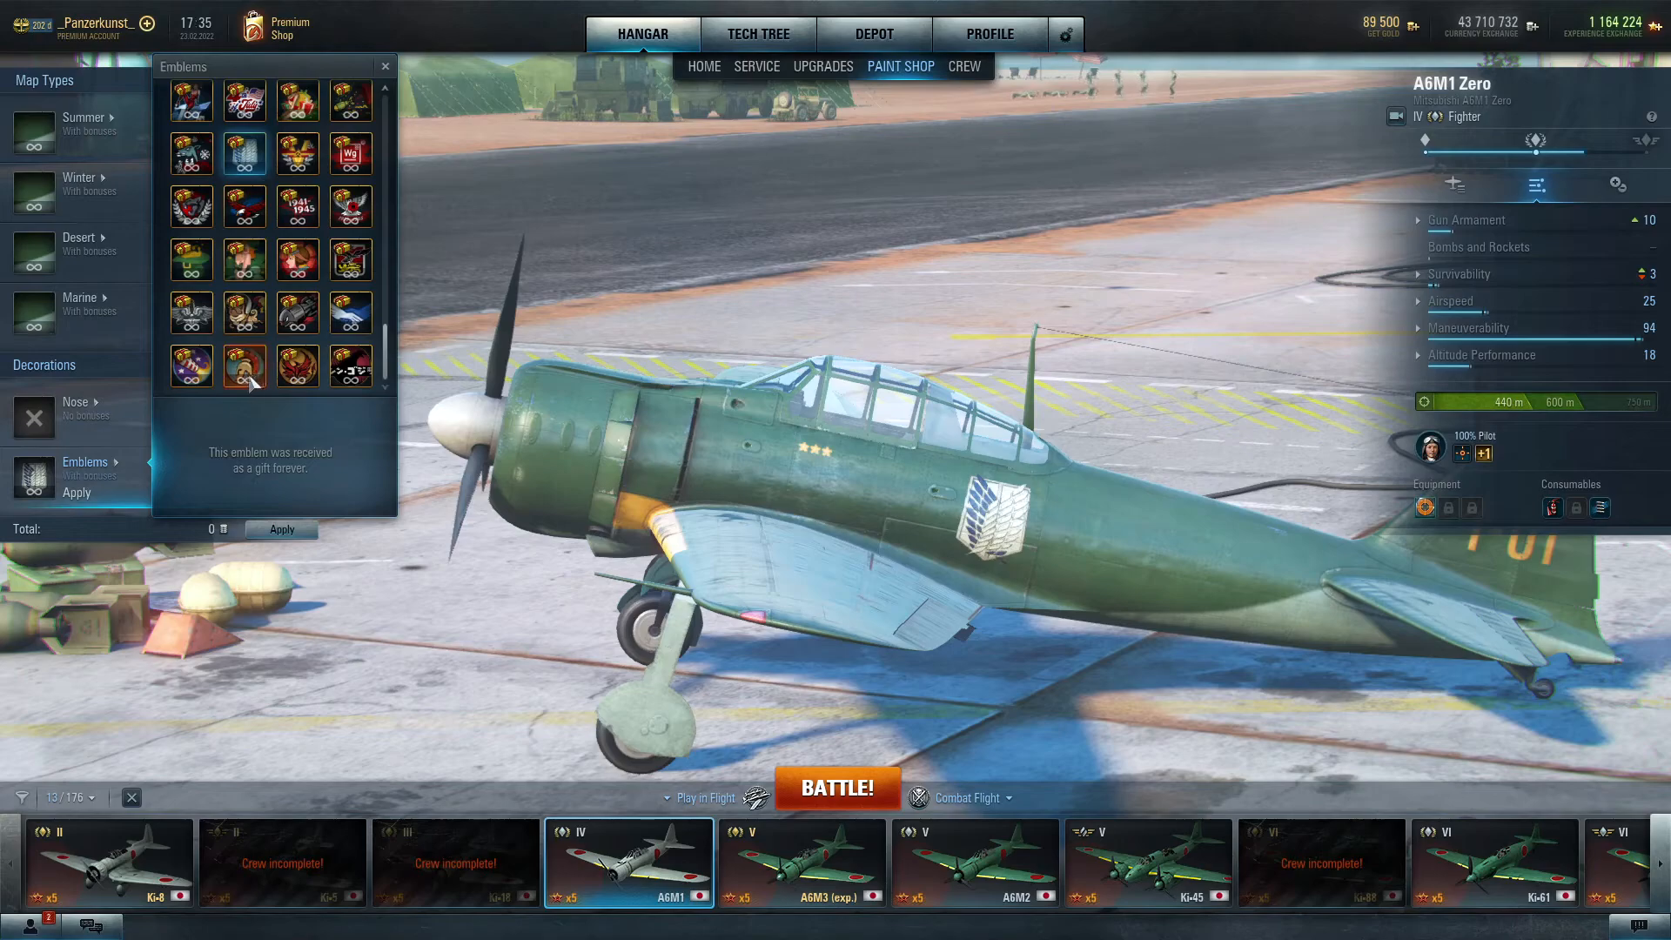
Step: Preview the awarded emblem with the yellow-clad figure, reselect the samurai emblem for the A6M1 Zero and close the emblem list
click(192, 365)
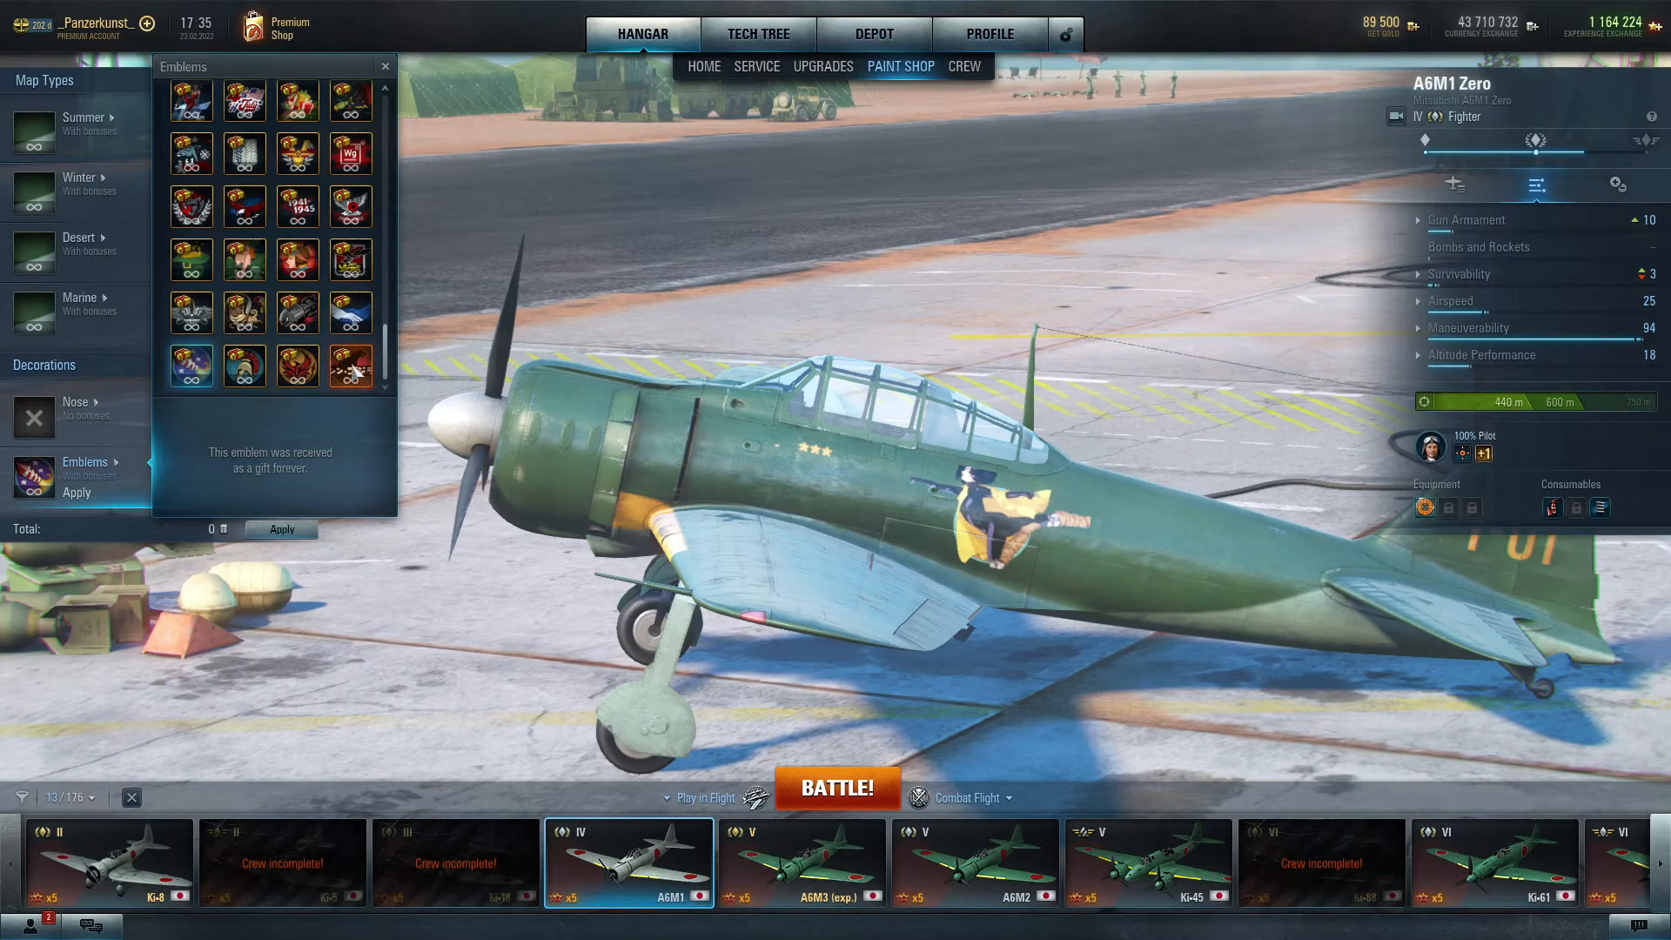
scroll(309, 366, up, 1)
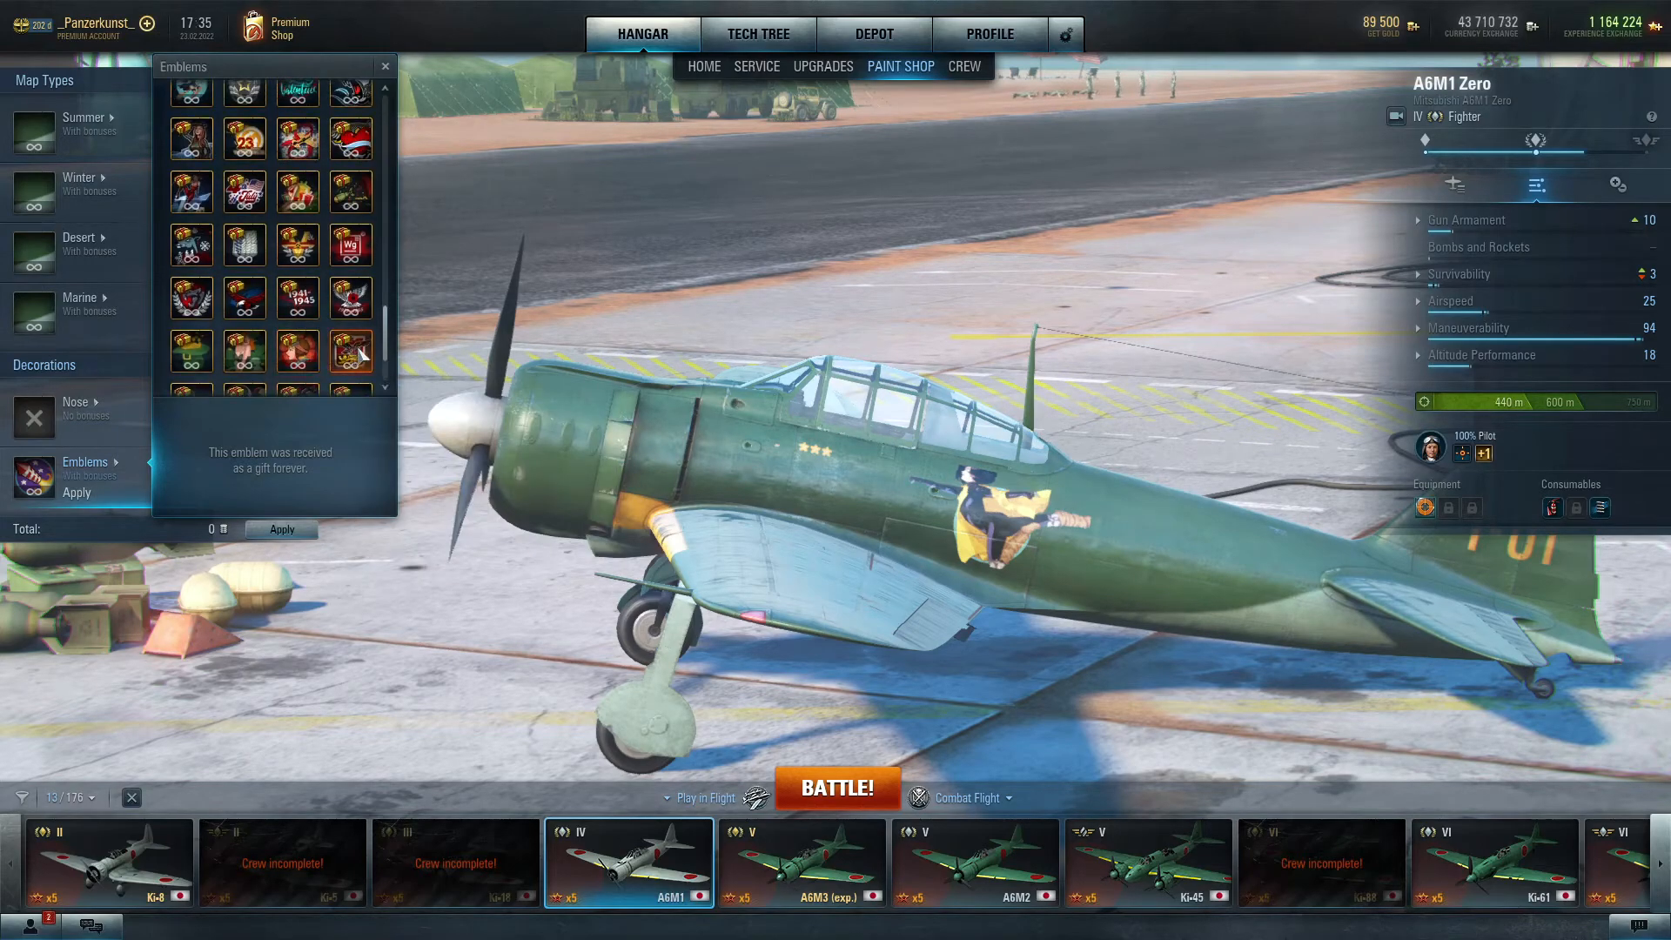
mouse_move(385, 335)
mouse_down()
mouse_move(416, 111)
mouse_move(388, 309)
mouse_up()
click(355, 202)
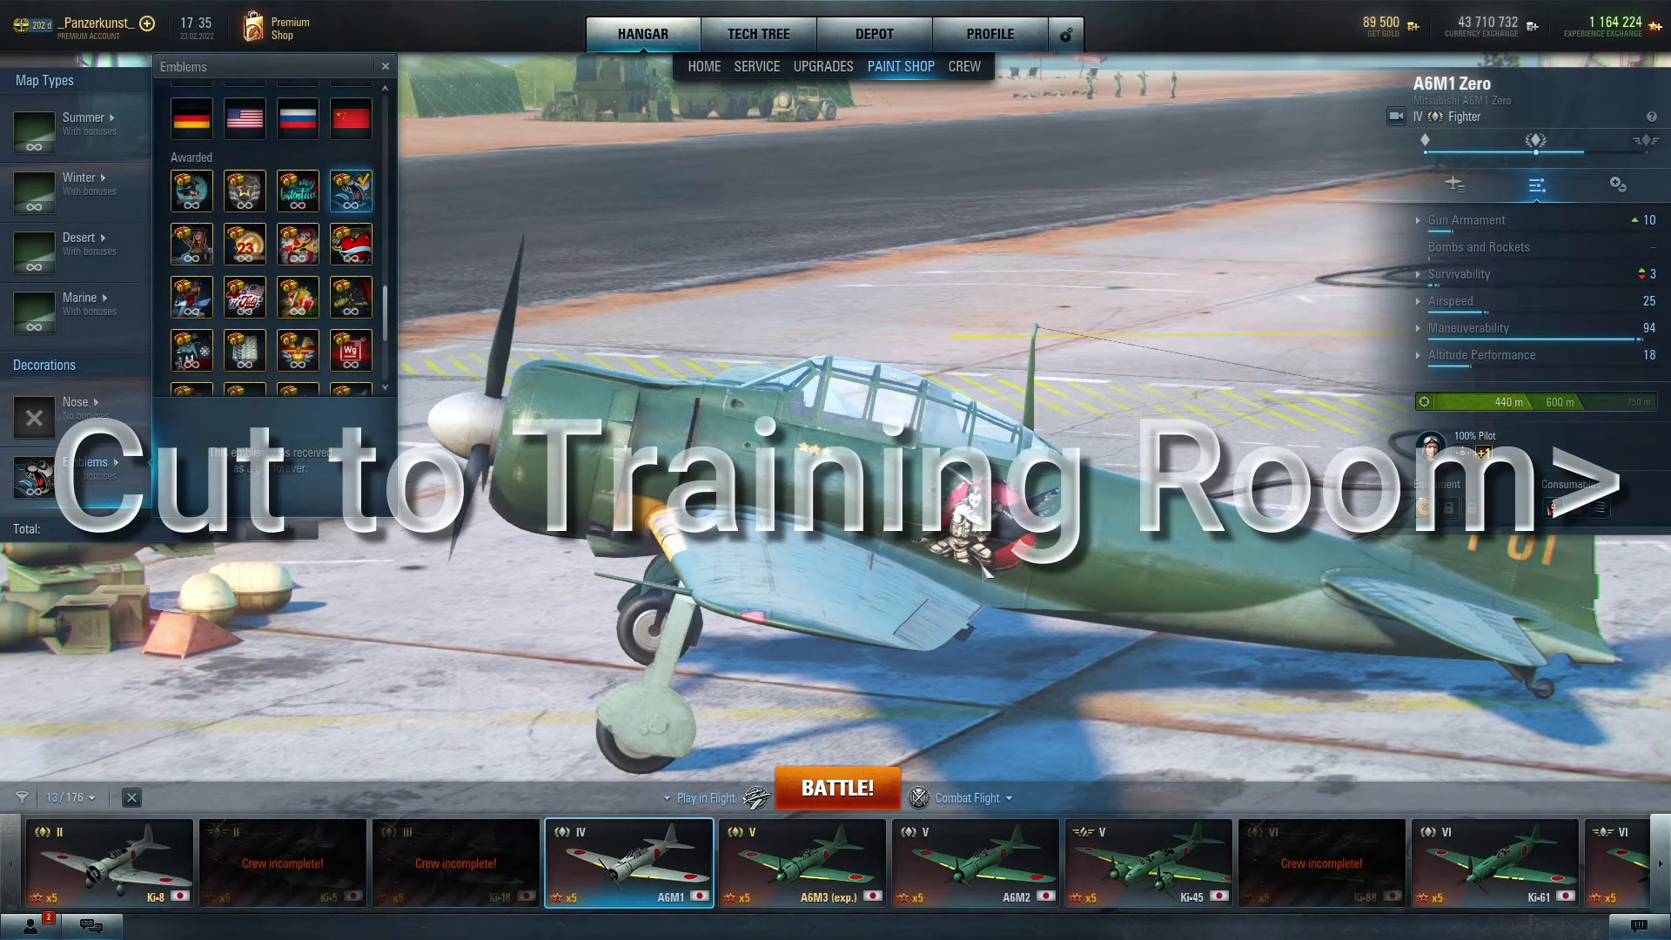
click(386, 66)
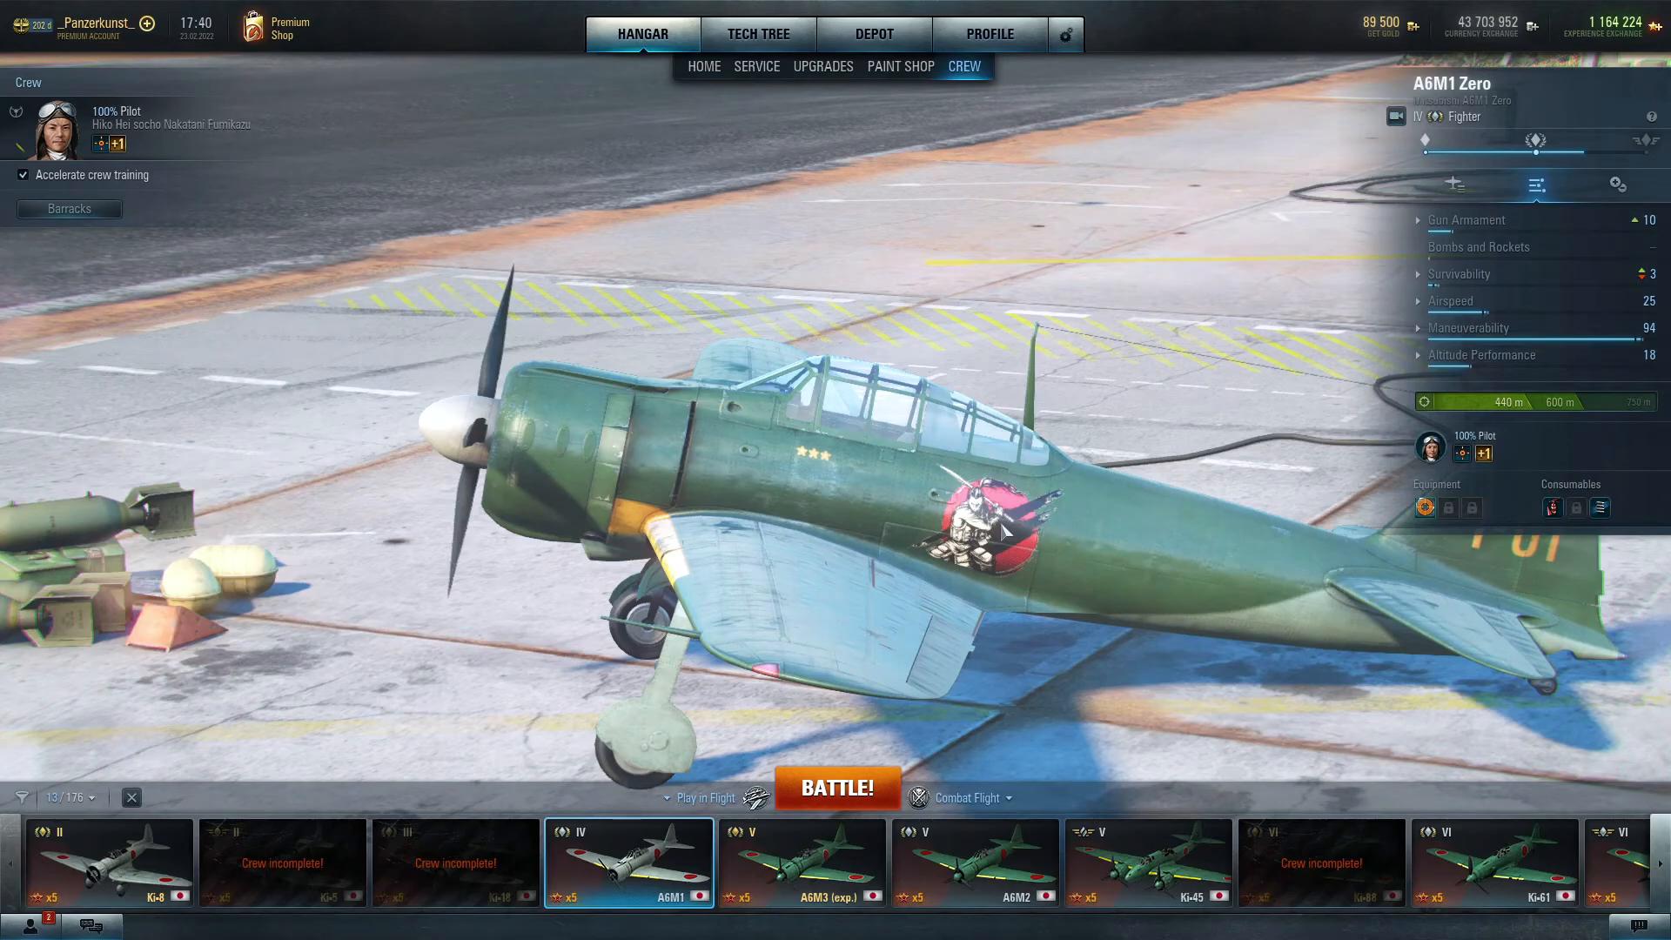
Step: Look through the awarded emblems in the paint shop, including the 1941-1945 emblem's bonus details, and return to the crew view
click(910, 74)
click(85, 462)
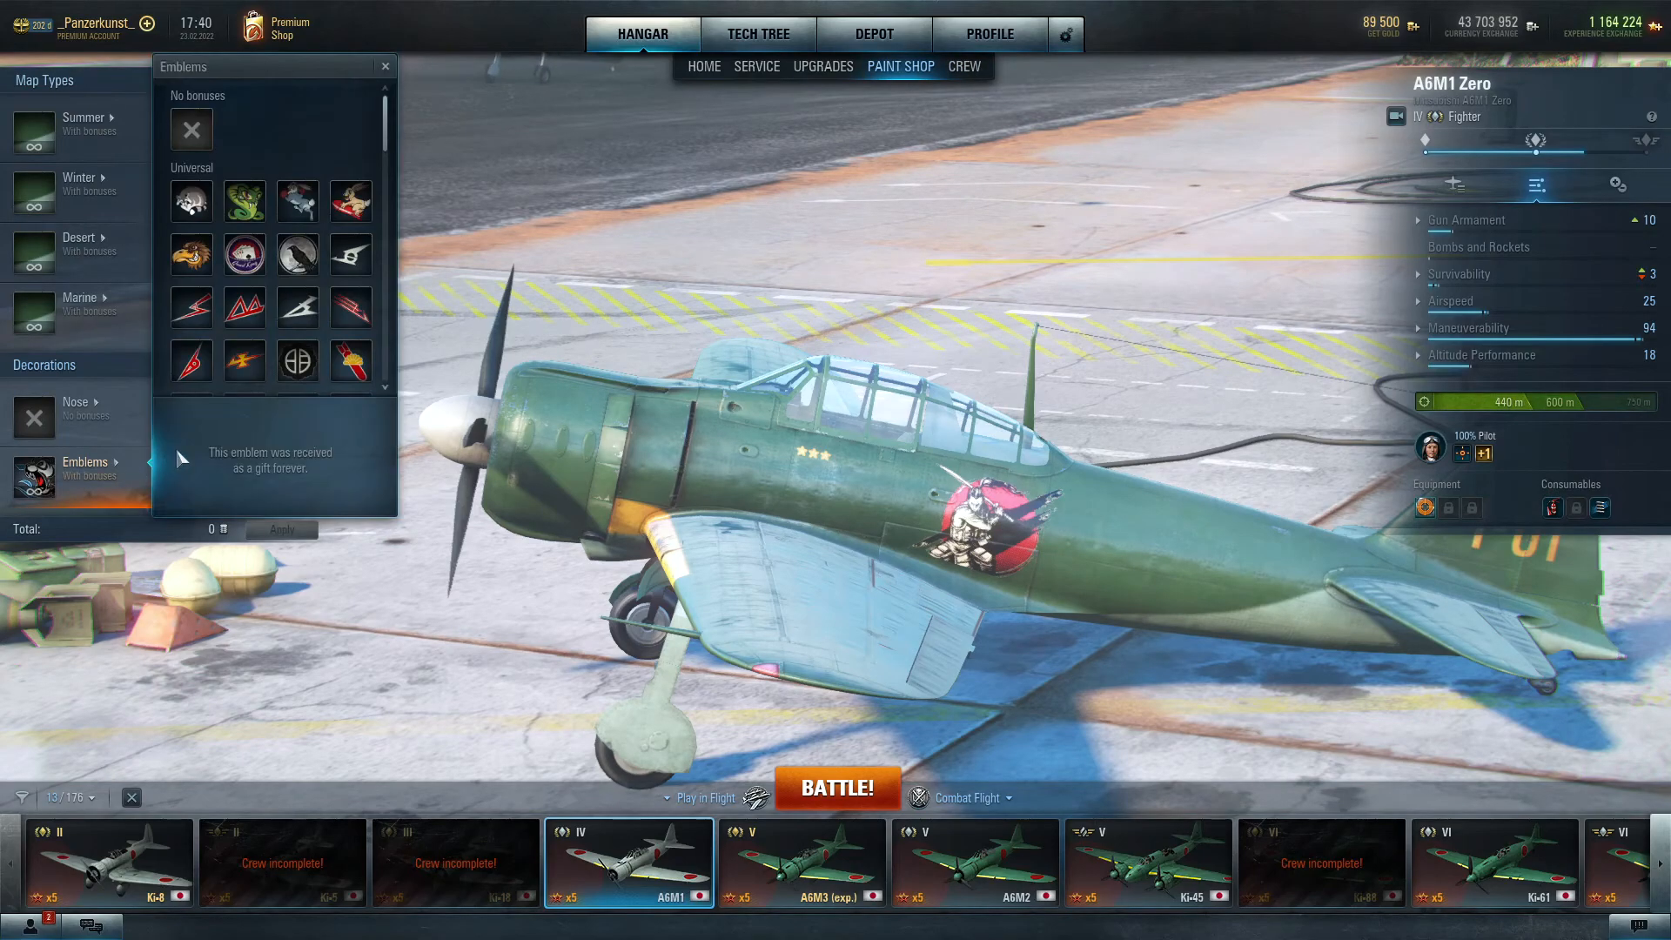
drag(386, 132, 360, 311)
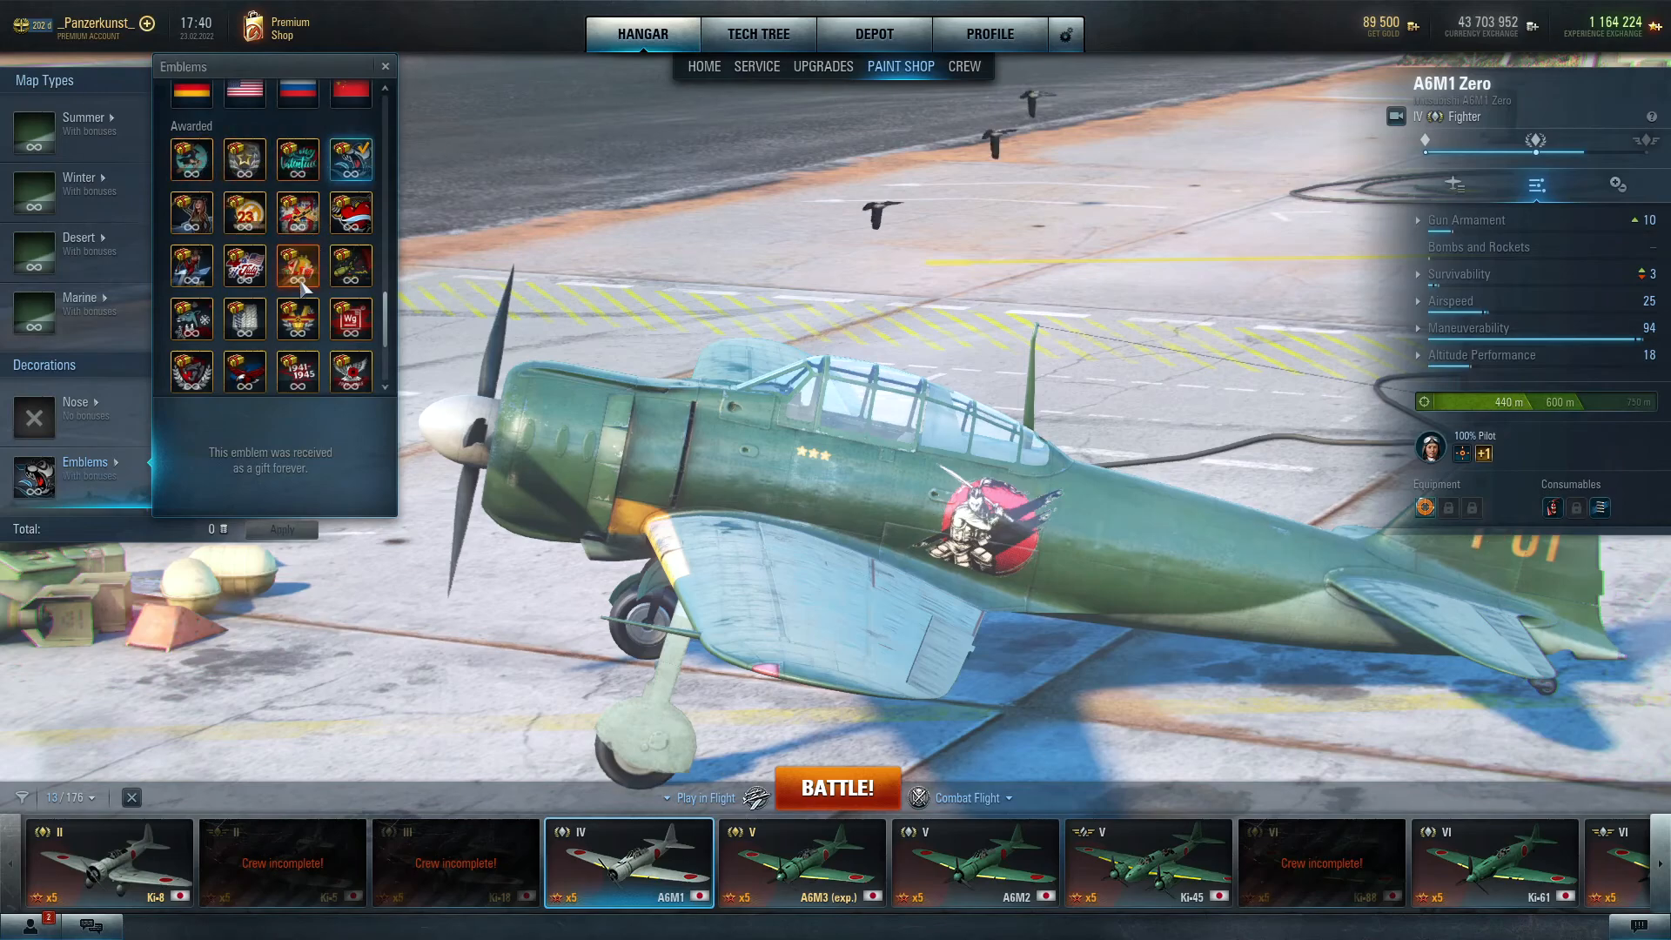
drag(386, 307, 386, 331)
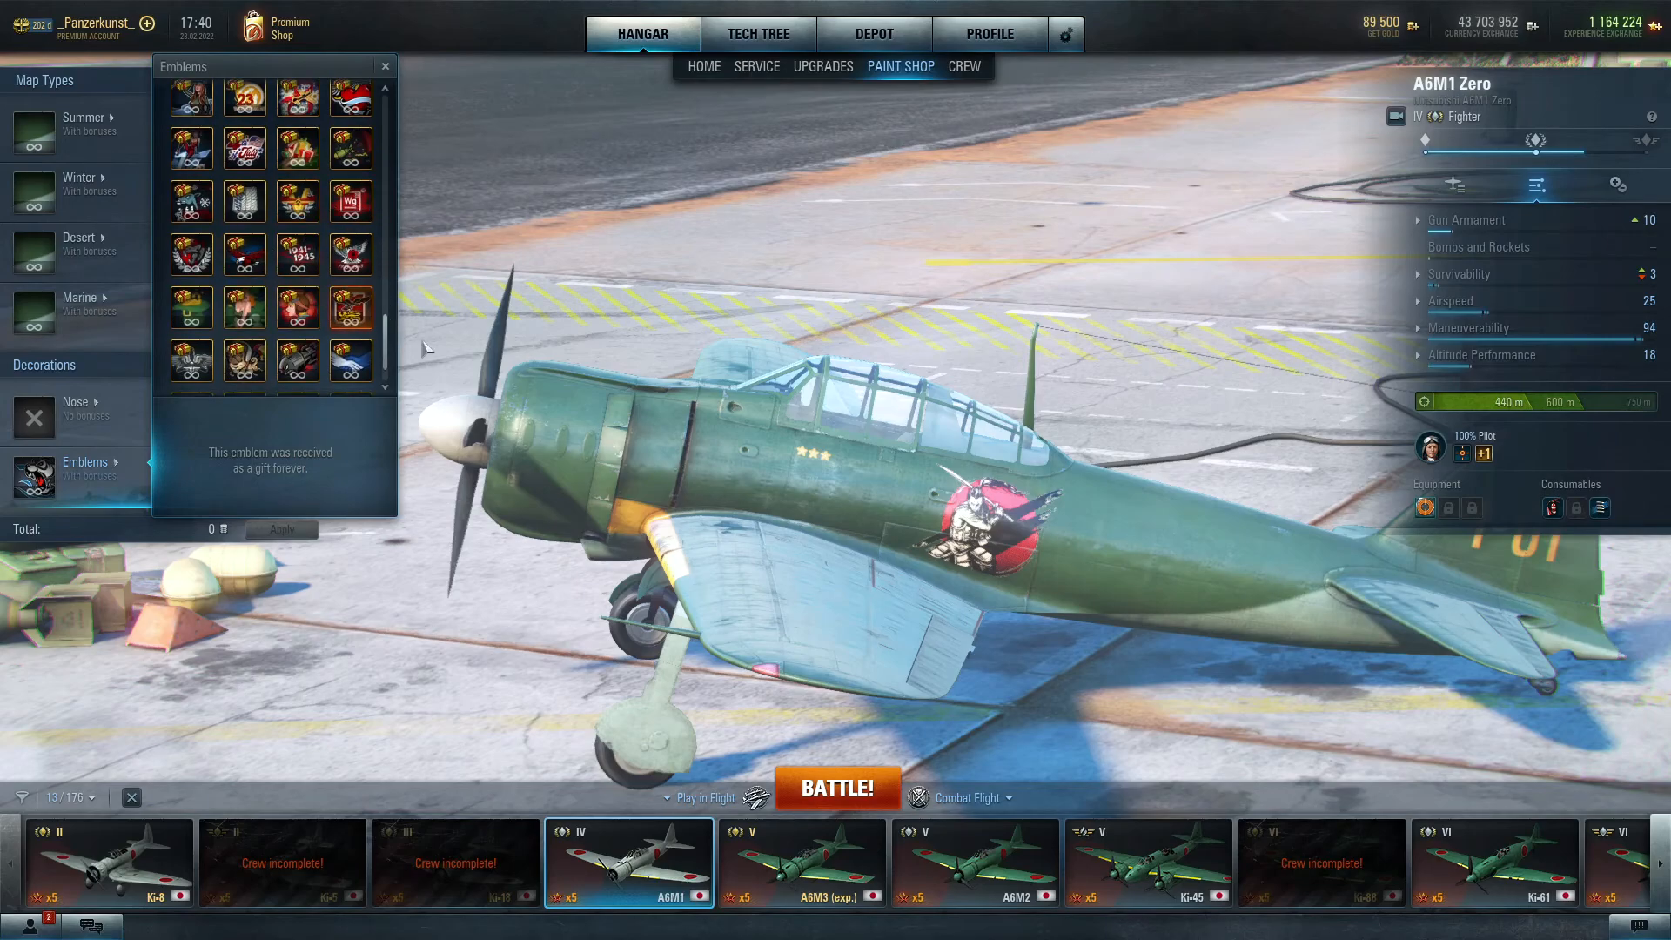
scroll(287, 313, down, 1)
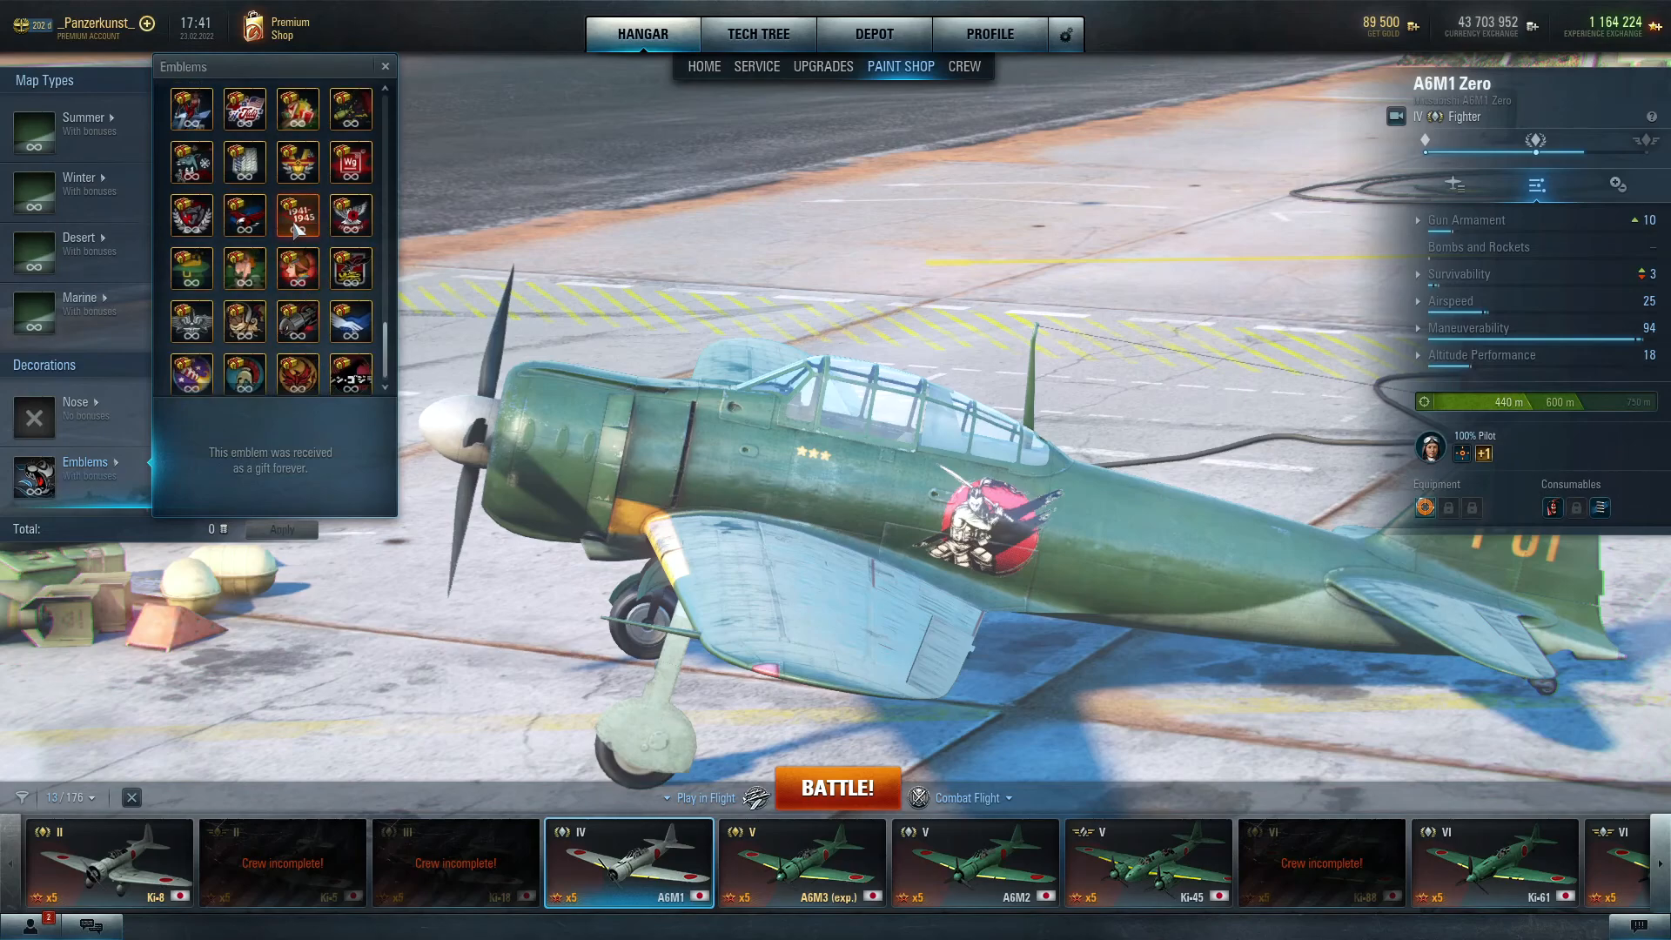
mouse_move(297, 228)
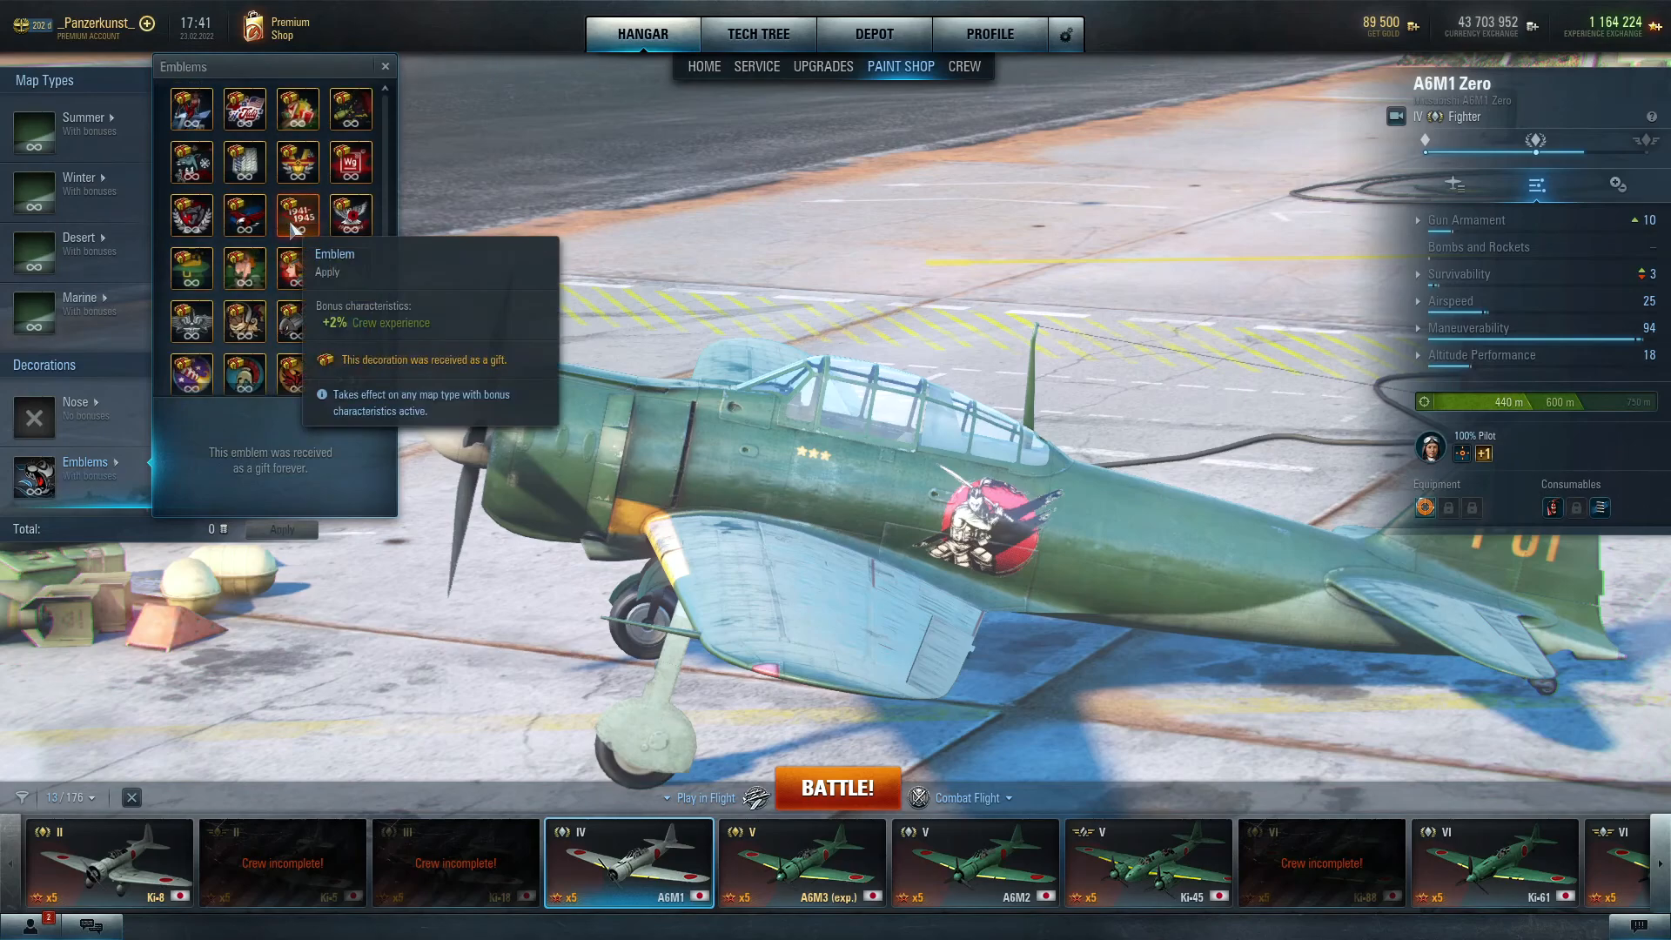
click(386, 67)
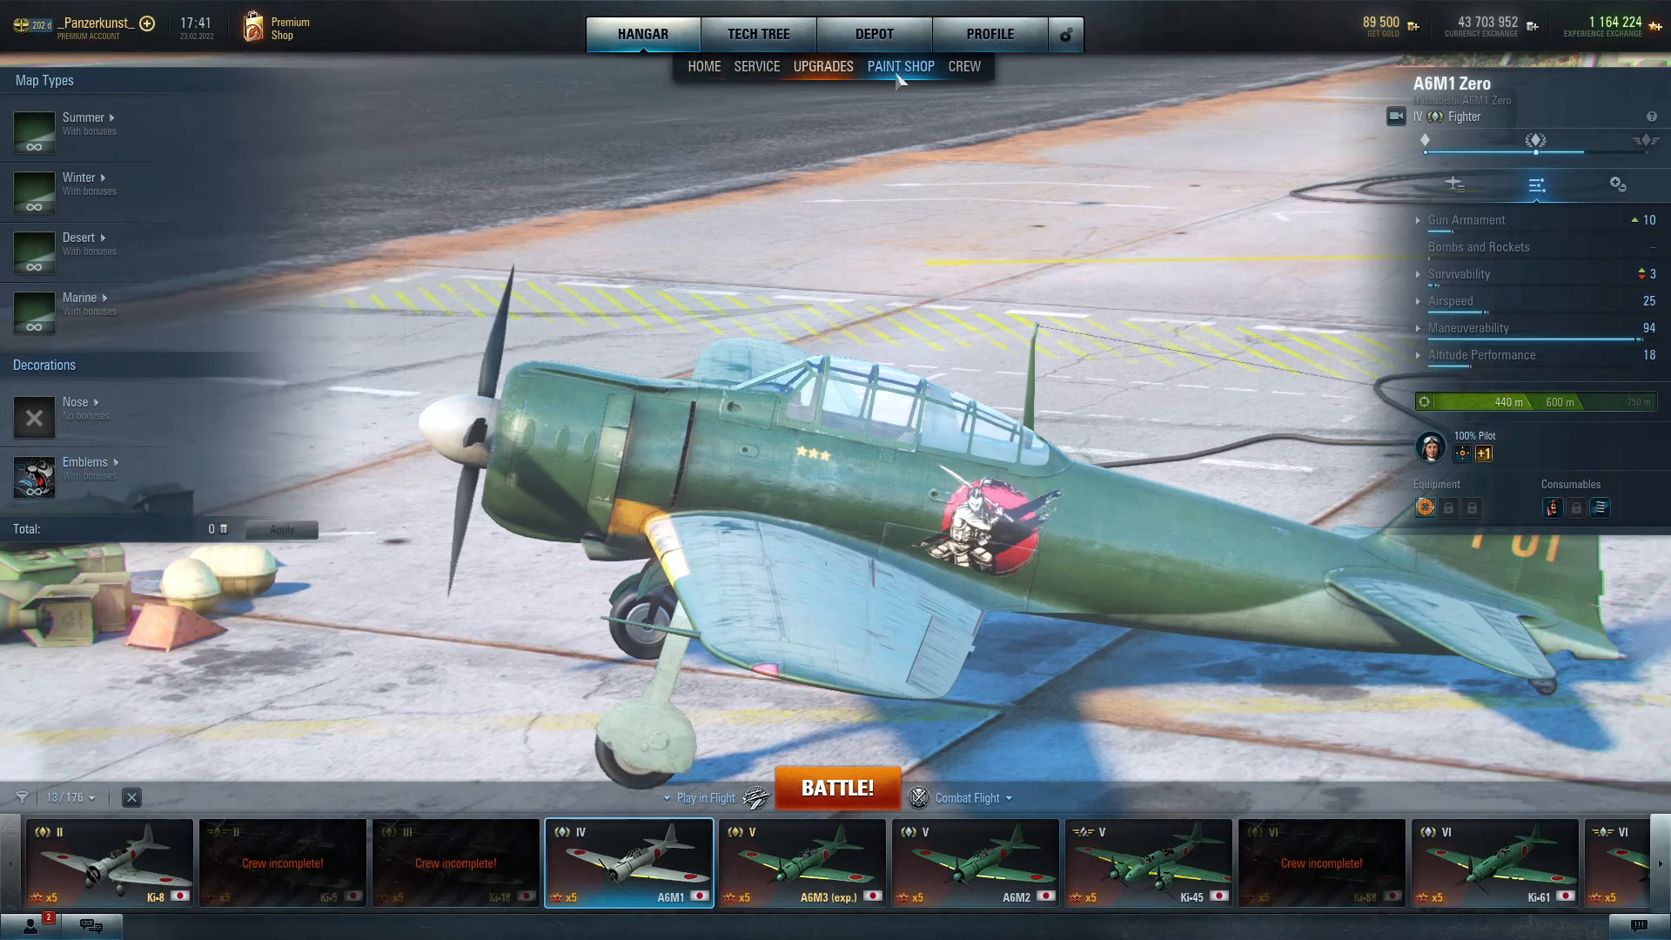
click(965, 70)
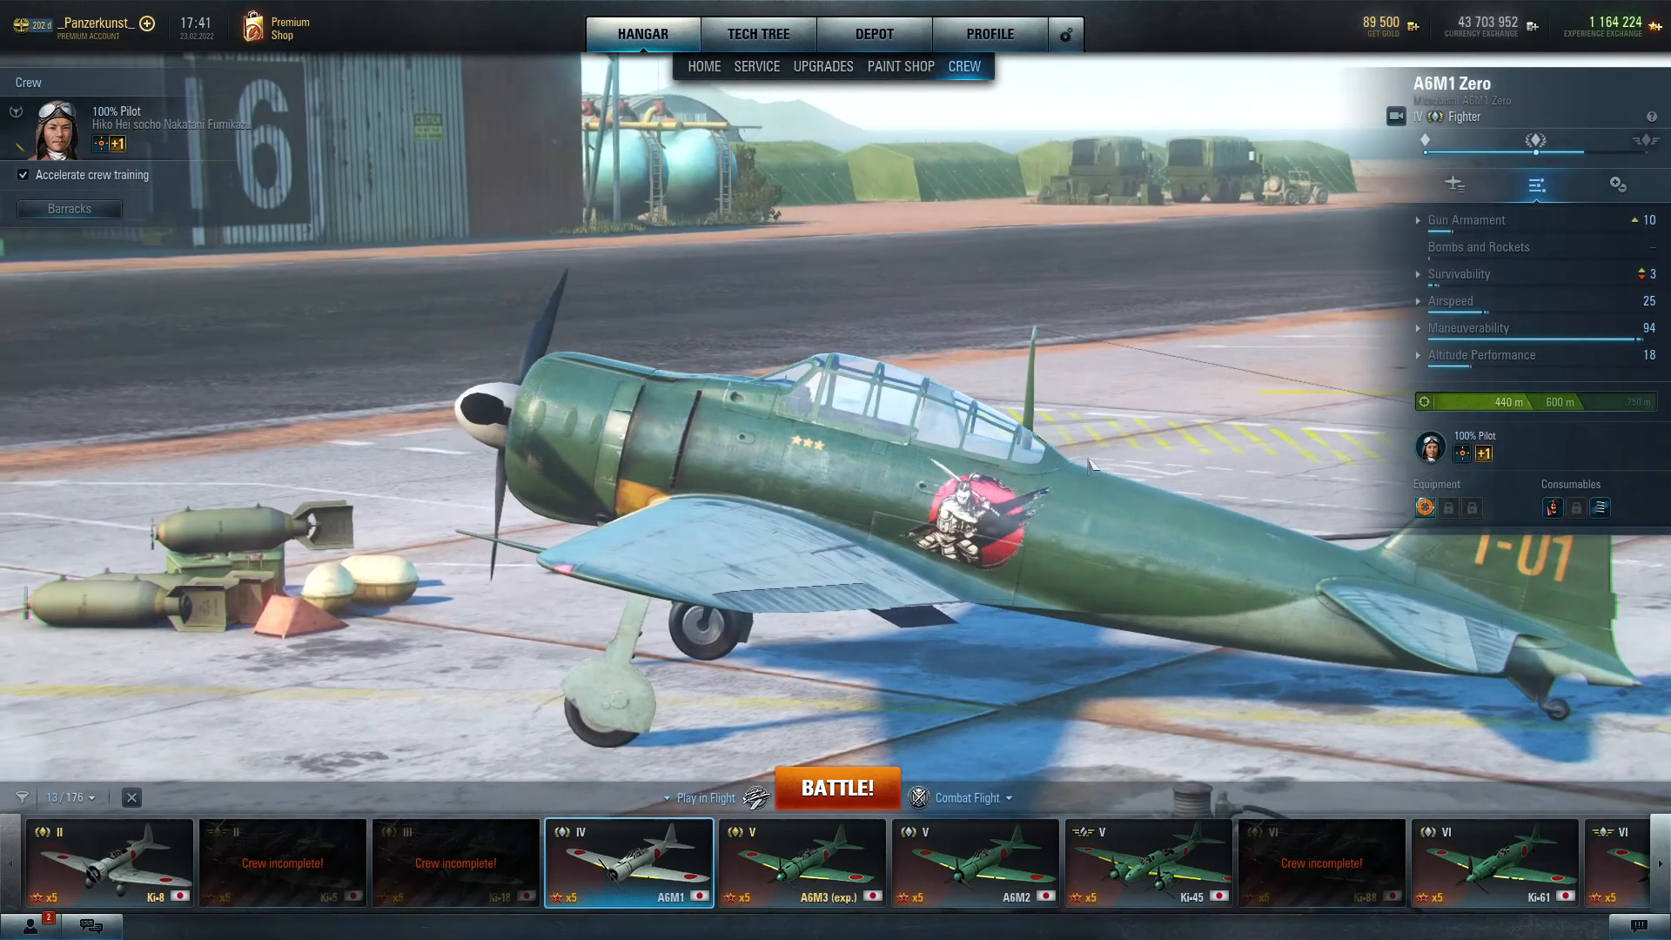